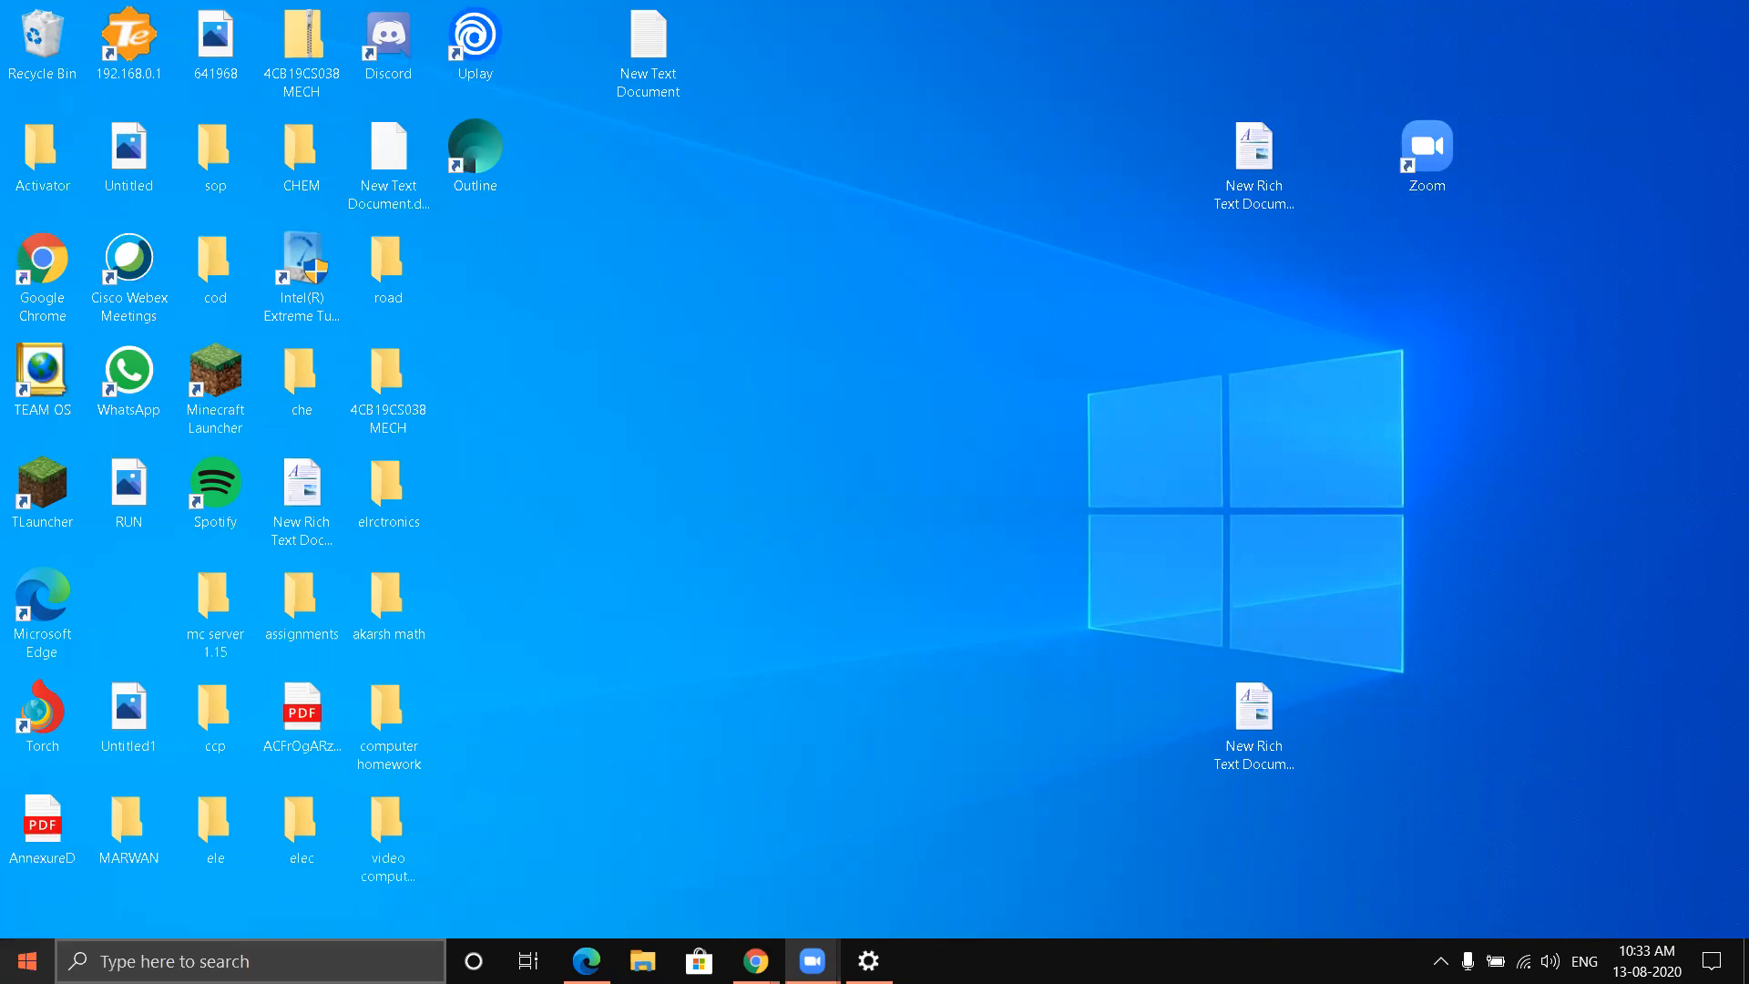
{"action": "left_click", "coordinate": [27, 960]}
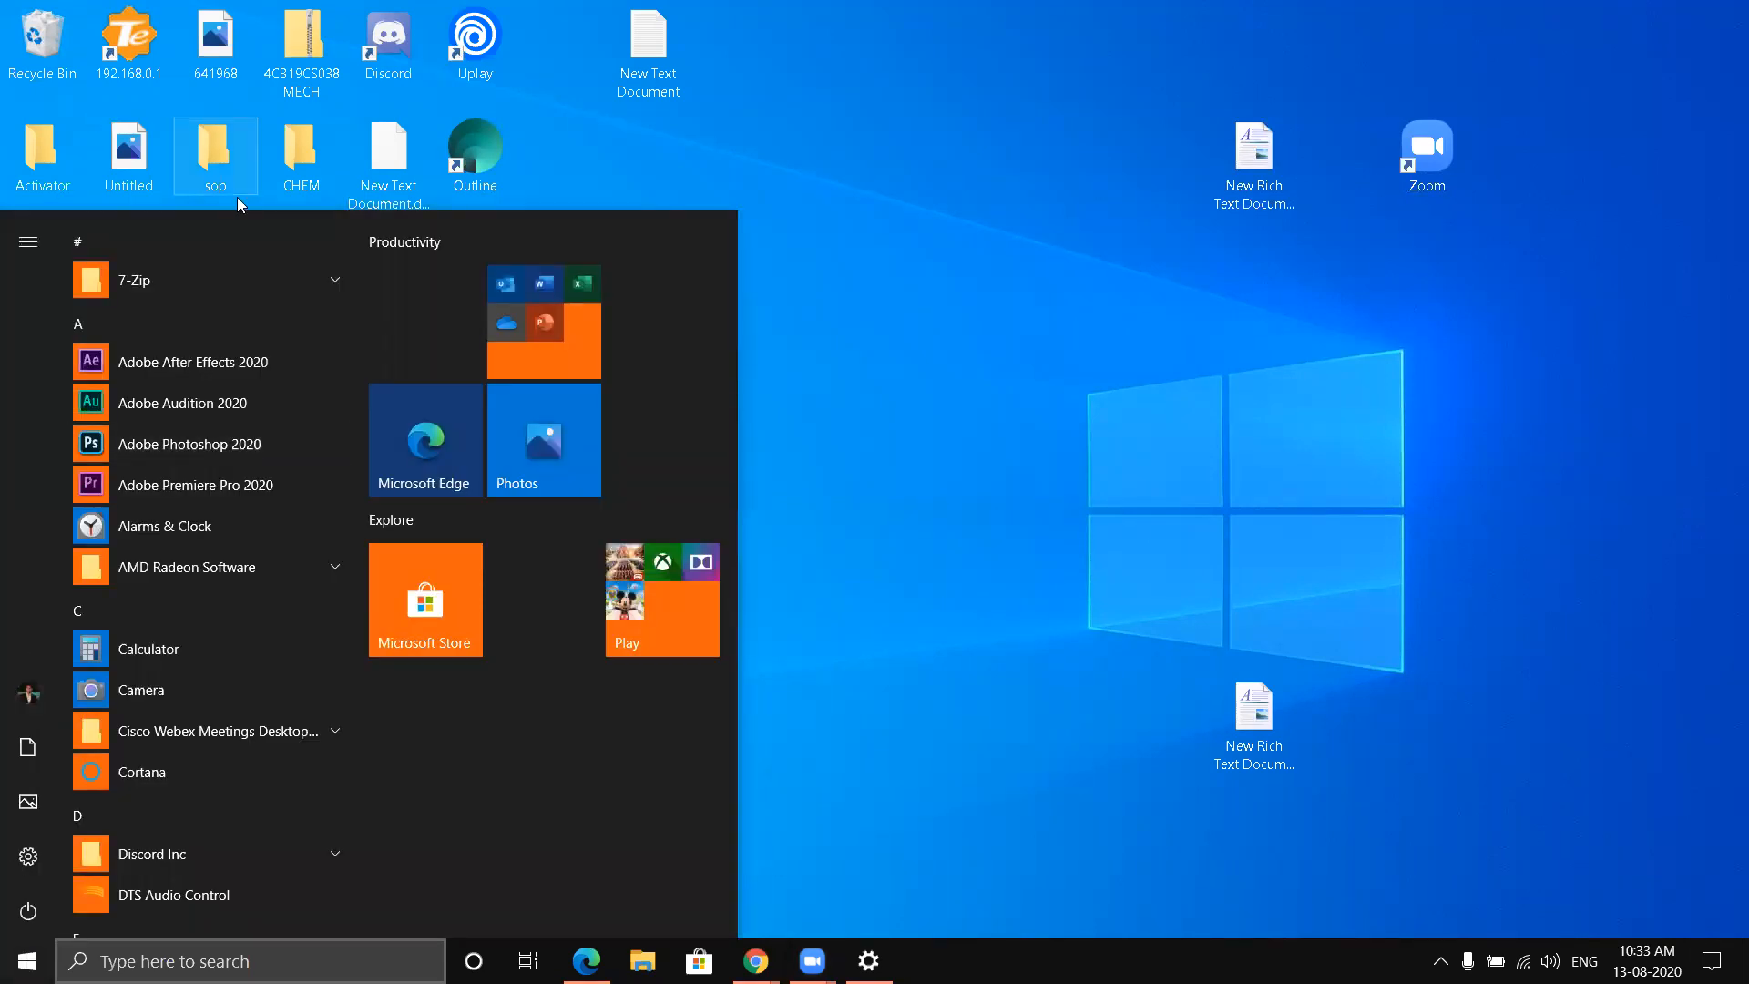
{"action": "scroll", "coordinate": [274, 290], "scroll_direction": "down", "scroll_amount": 5}
{"action": "scroll", "coordinate": [264, 322], "scroll_direction": "down", "scroll_amount": 4}
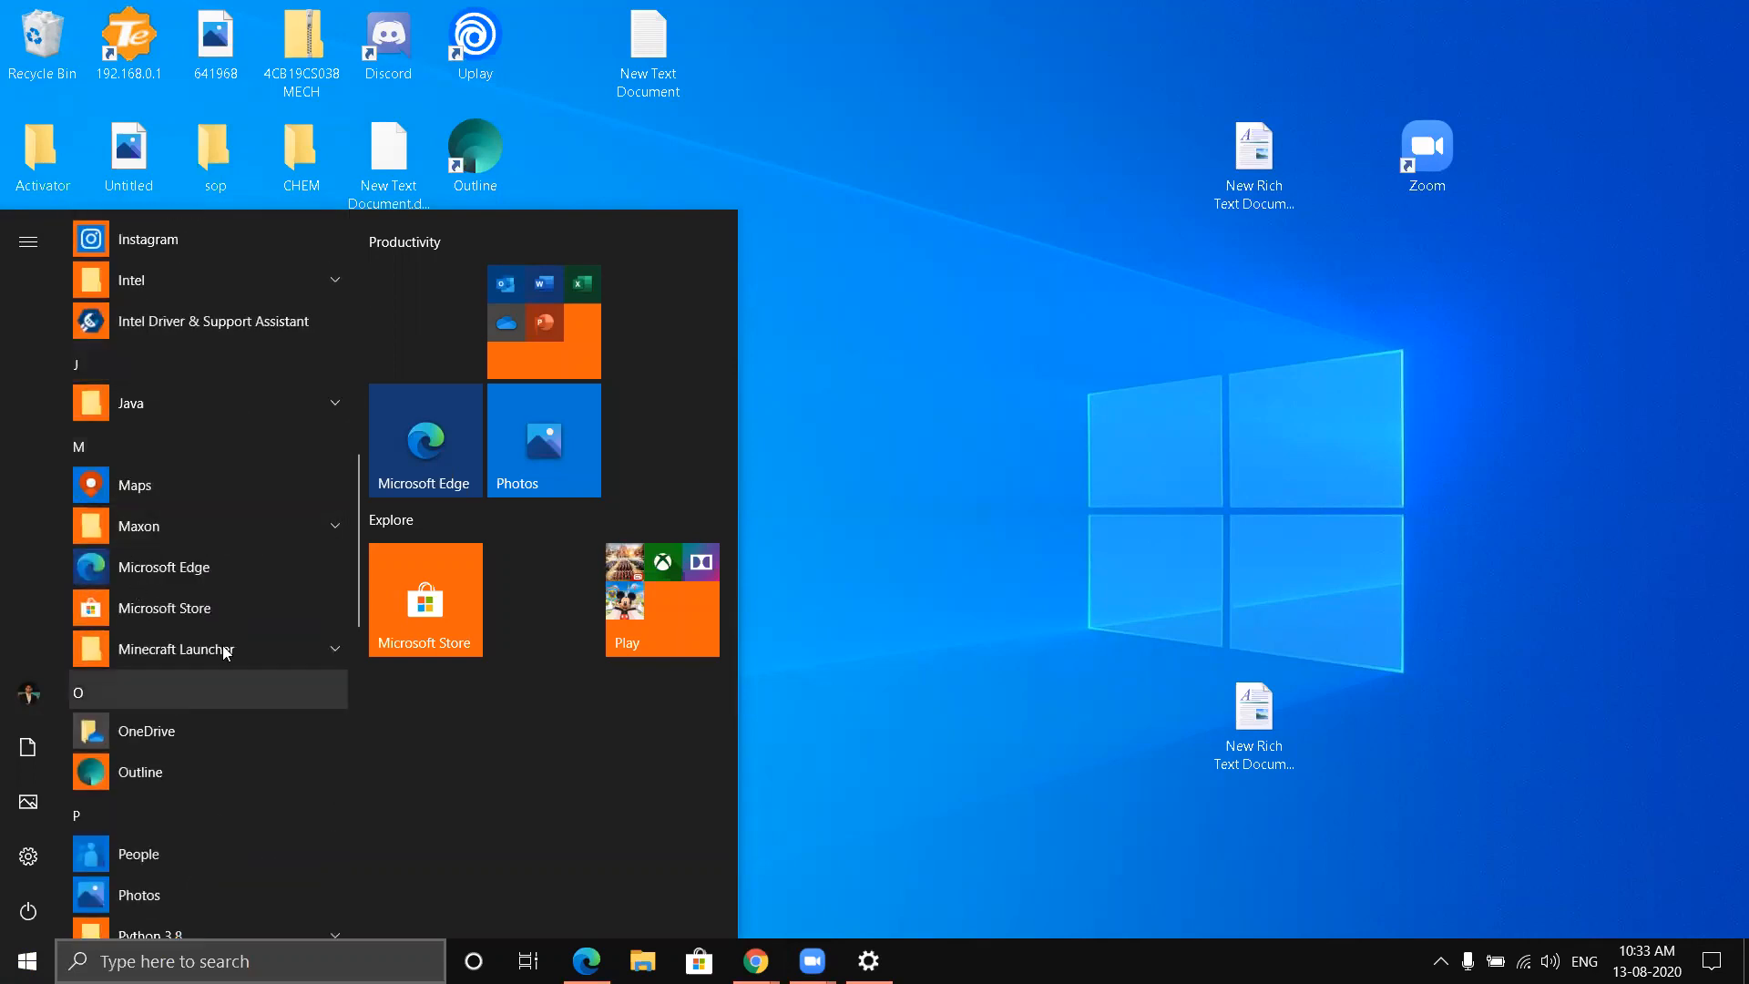
{"action": "left_click", "coordinate": [818, 266]}
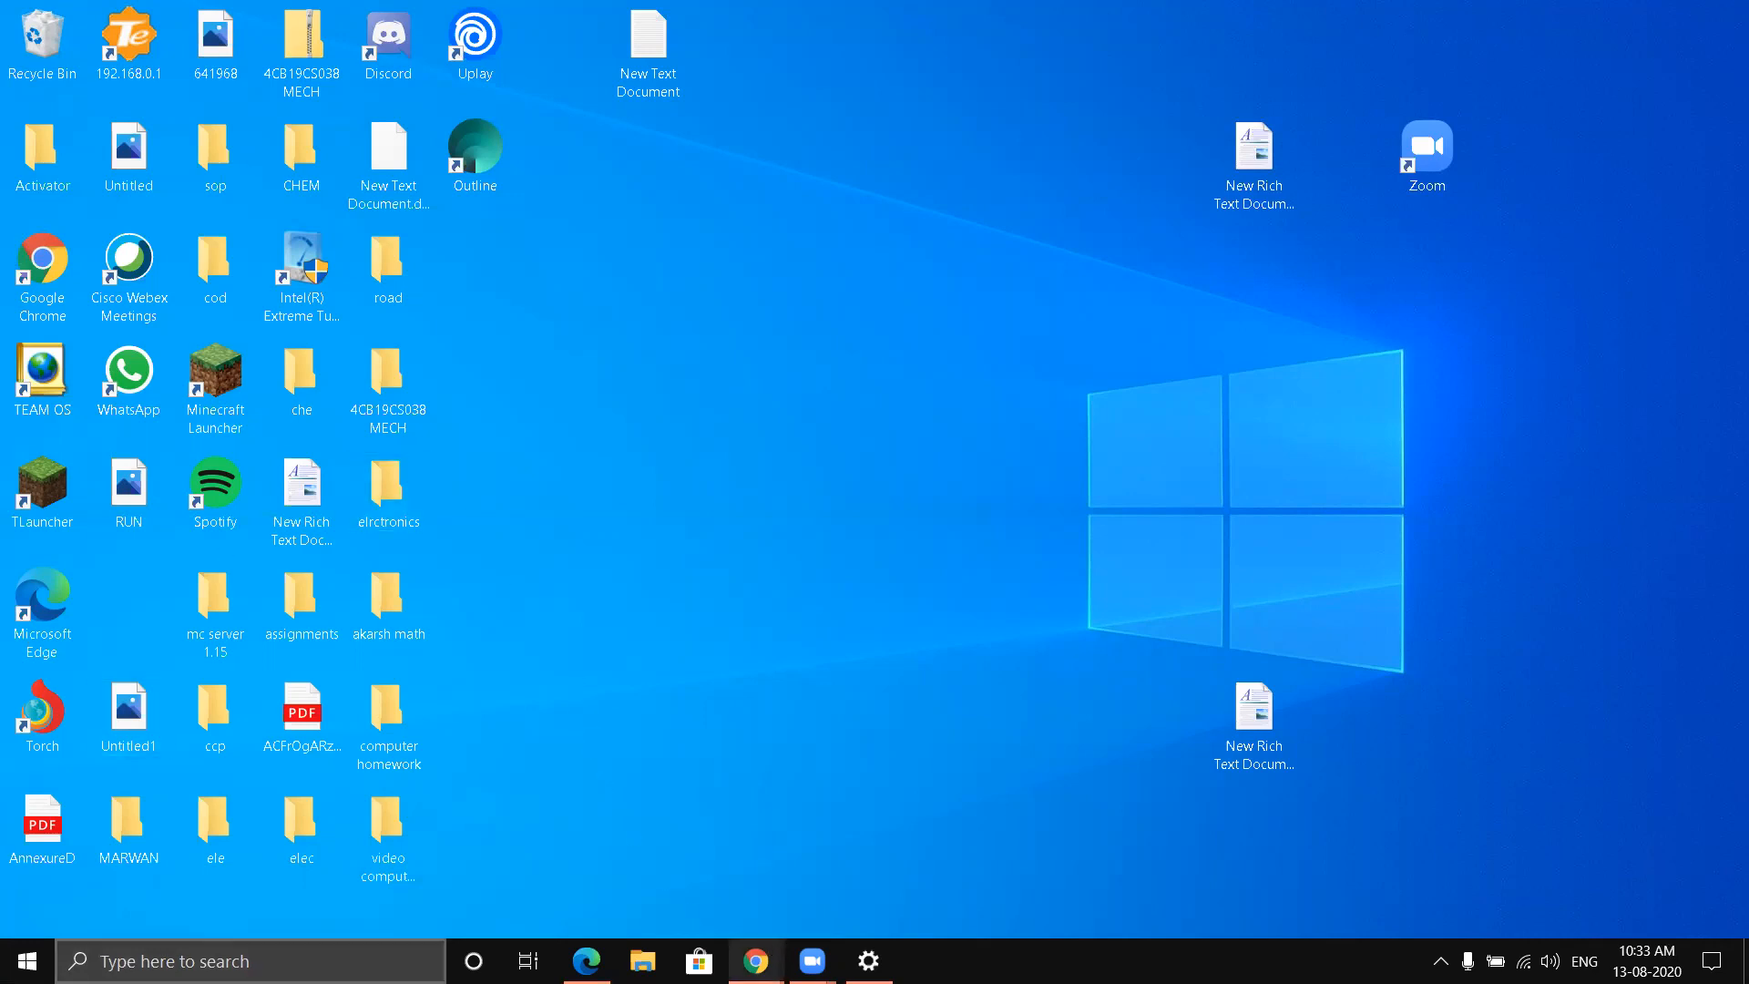
- Switch to Chrome to view the keyboard picture of the Run shortcut, and minimize the browser window
{"action": "mouse_move", "coordinate": [755, 956]}
{"action": "left_click", "coordinate": [846, 883]}
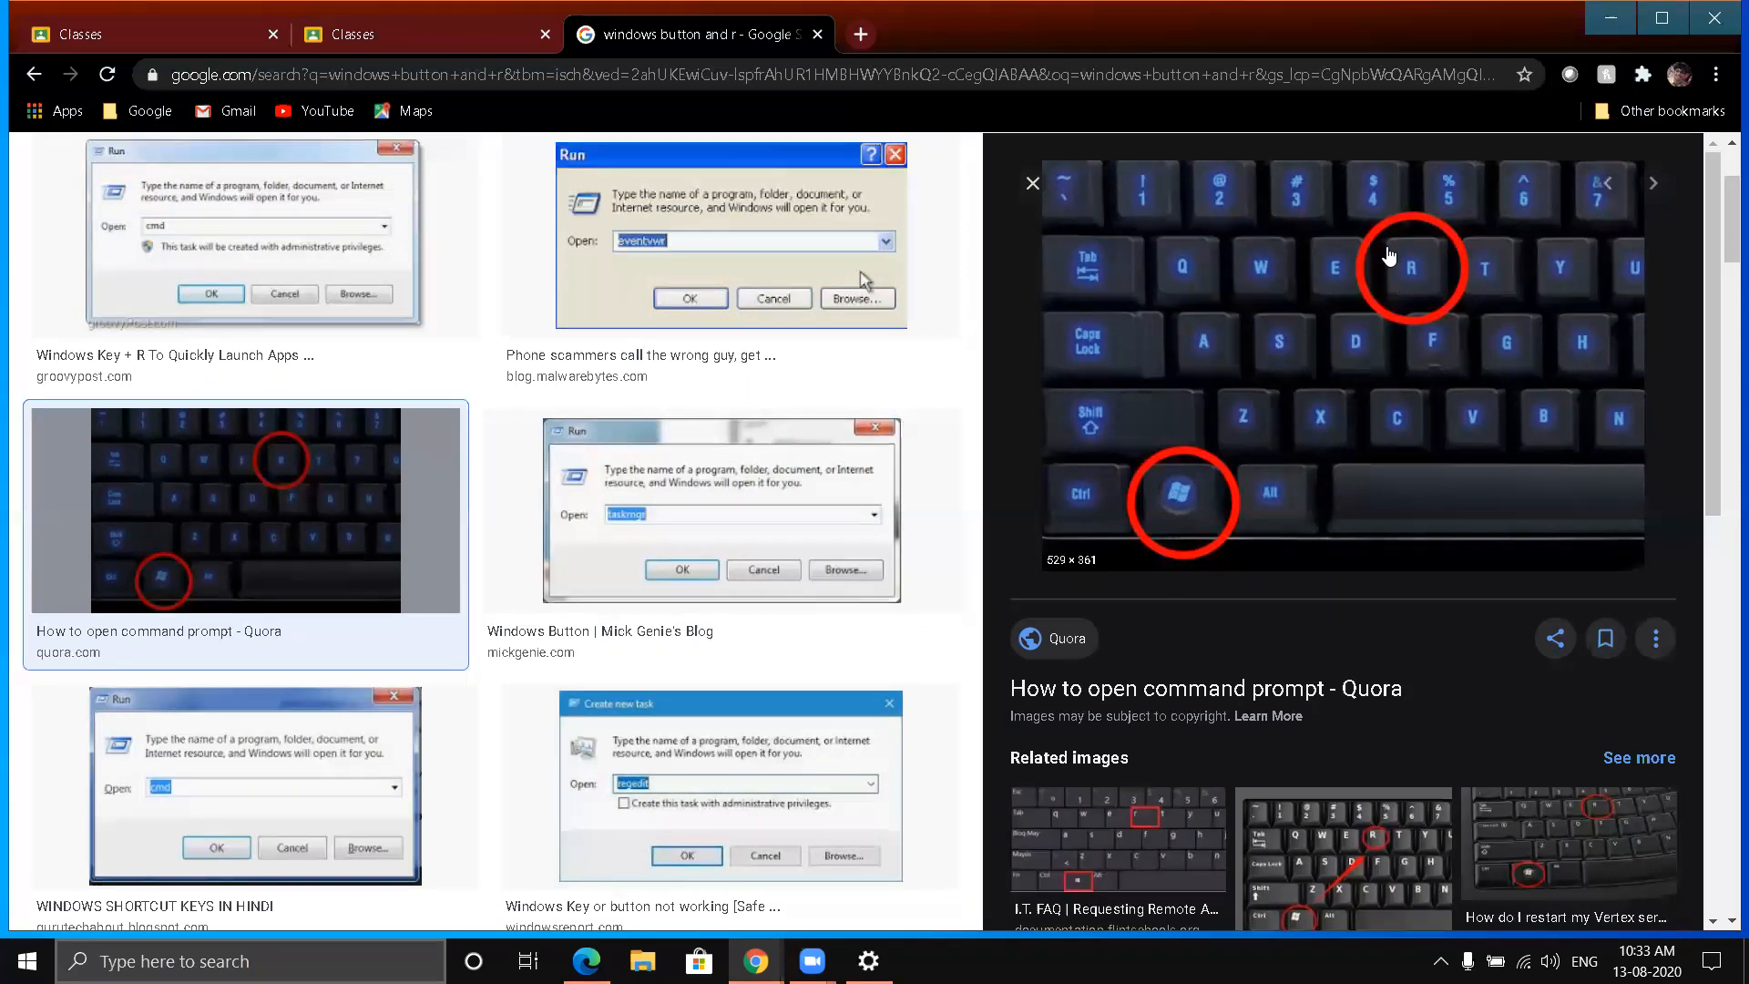
{"action": "left_click", "coordinate": [1605, 20]}
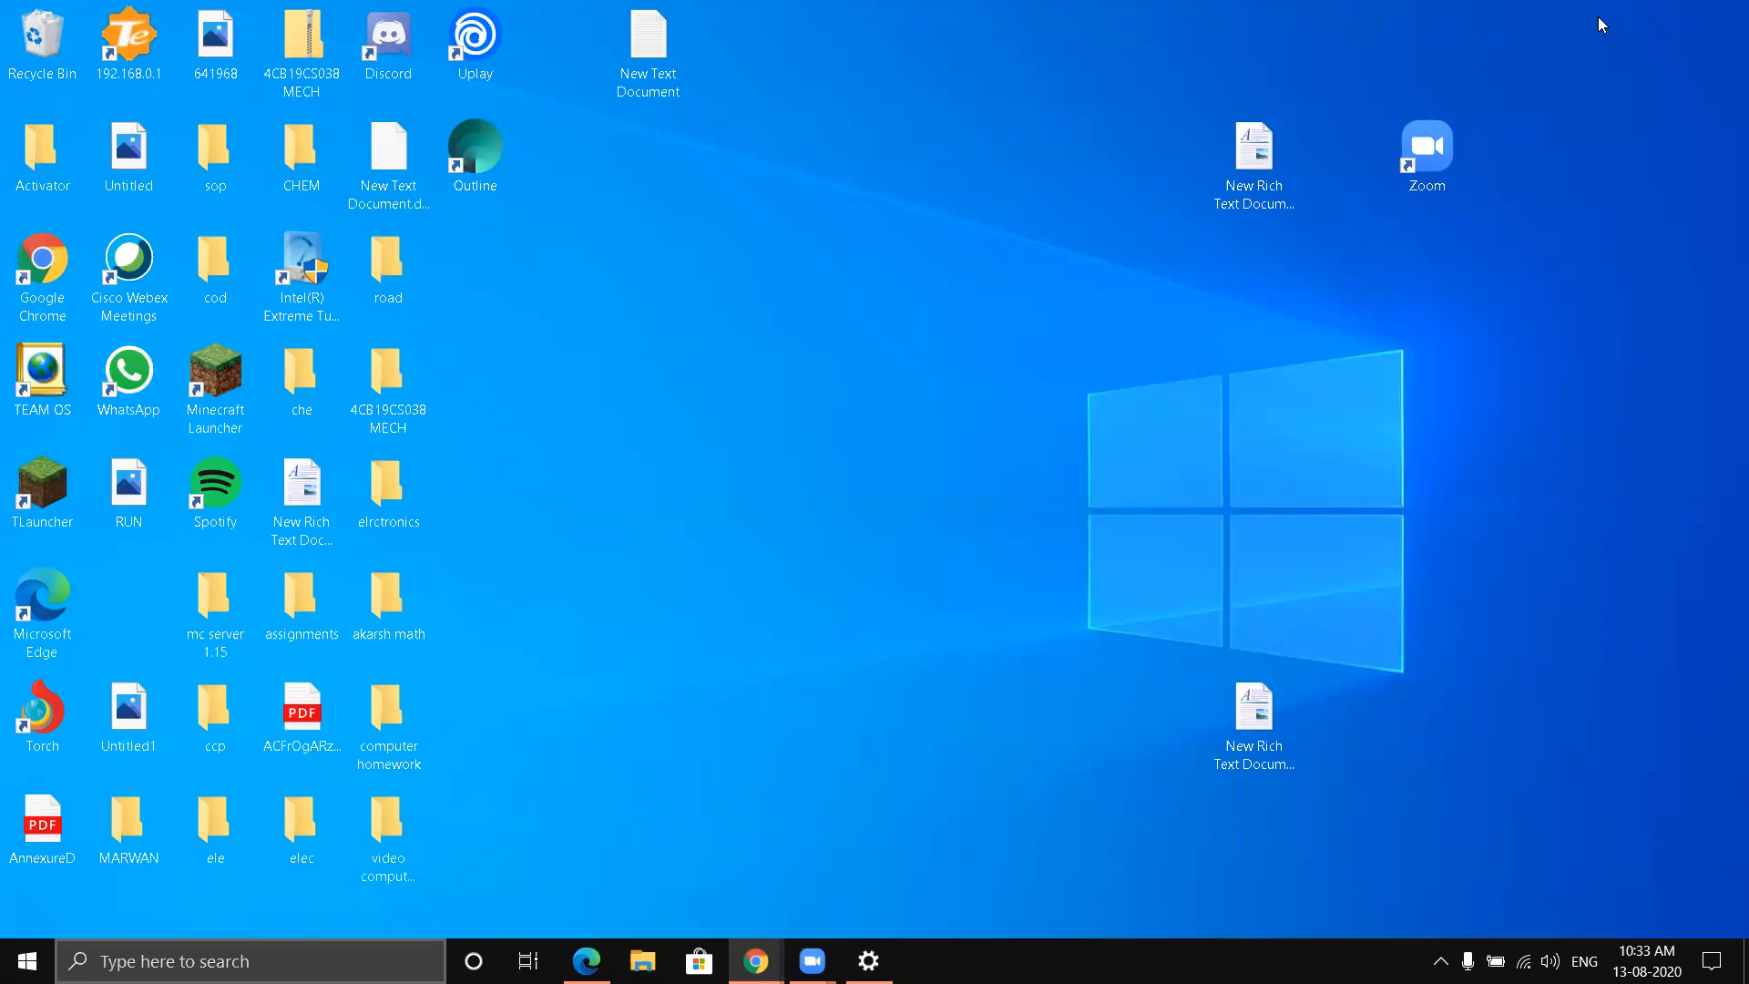
- Bring up the Run dialog, move it to the upper middle of the desktop and clear its Open entry
{"action": "key", "text": "super+r"}
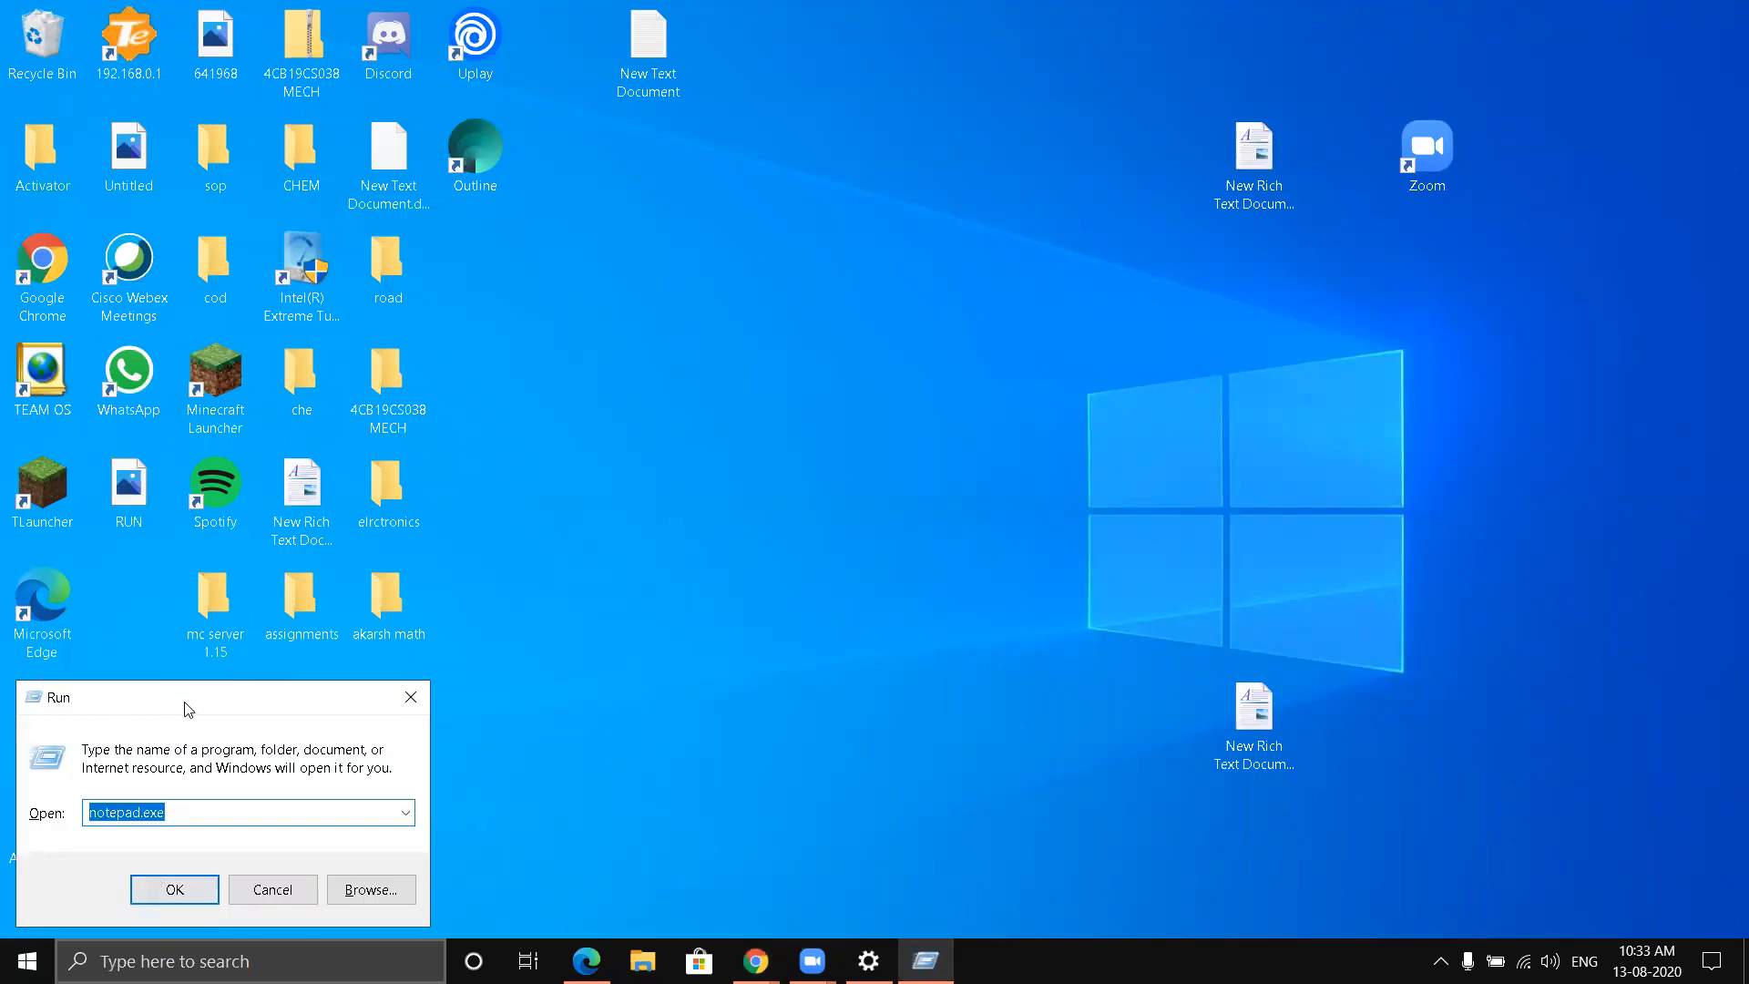
{"action": "left_click_drag", "start_coordinate": [188, 708], "coordinate": [902, 220]}
{"action": "left_click", "coordinate": [915, 328]}
{"action": "key", "text": "BackSpace"}
{"action": "key", "text": "BackSpace"}
{"action": "key", "text": "BackSpace"}
{"action": "key", "text": "BackSpace"}
{"action": "key", "text": "BackSpace"}
{"action": "key", "text": "BackSpace"}
{"action": "key", "text": "BackSpace"}
{"action": "key", "text": "BackSpace"}
{"action": "key", "text": "BackSpace"}
{"action": "key", "text": "BackSpace"}
{"action": "key", "text": "BackSpace"}
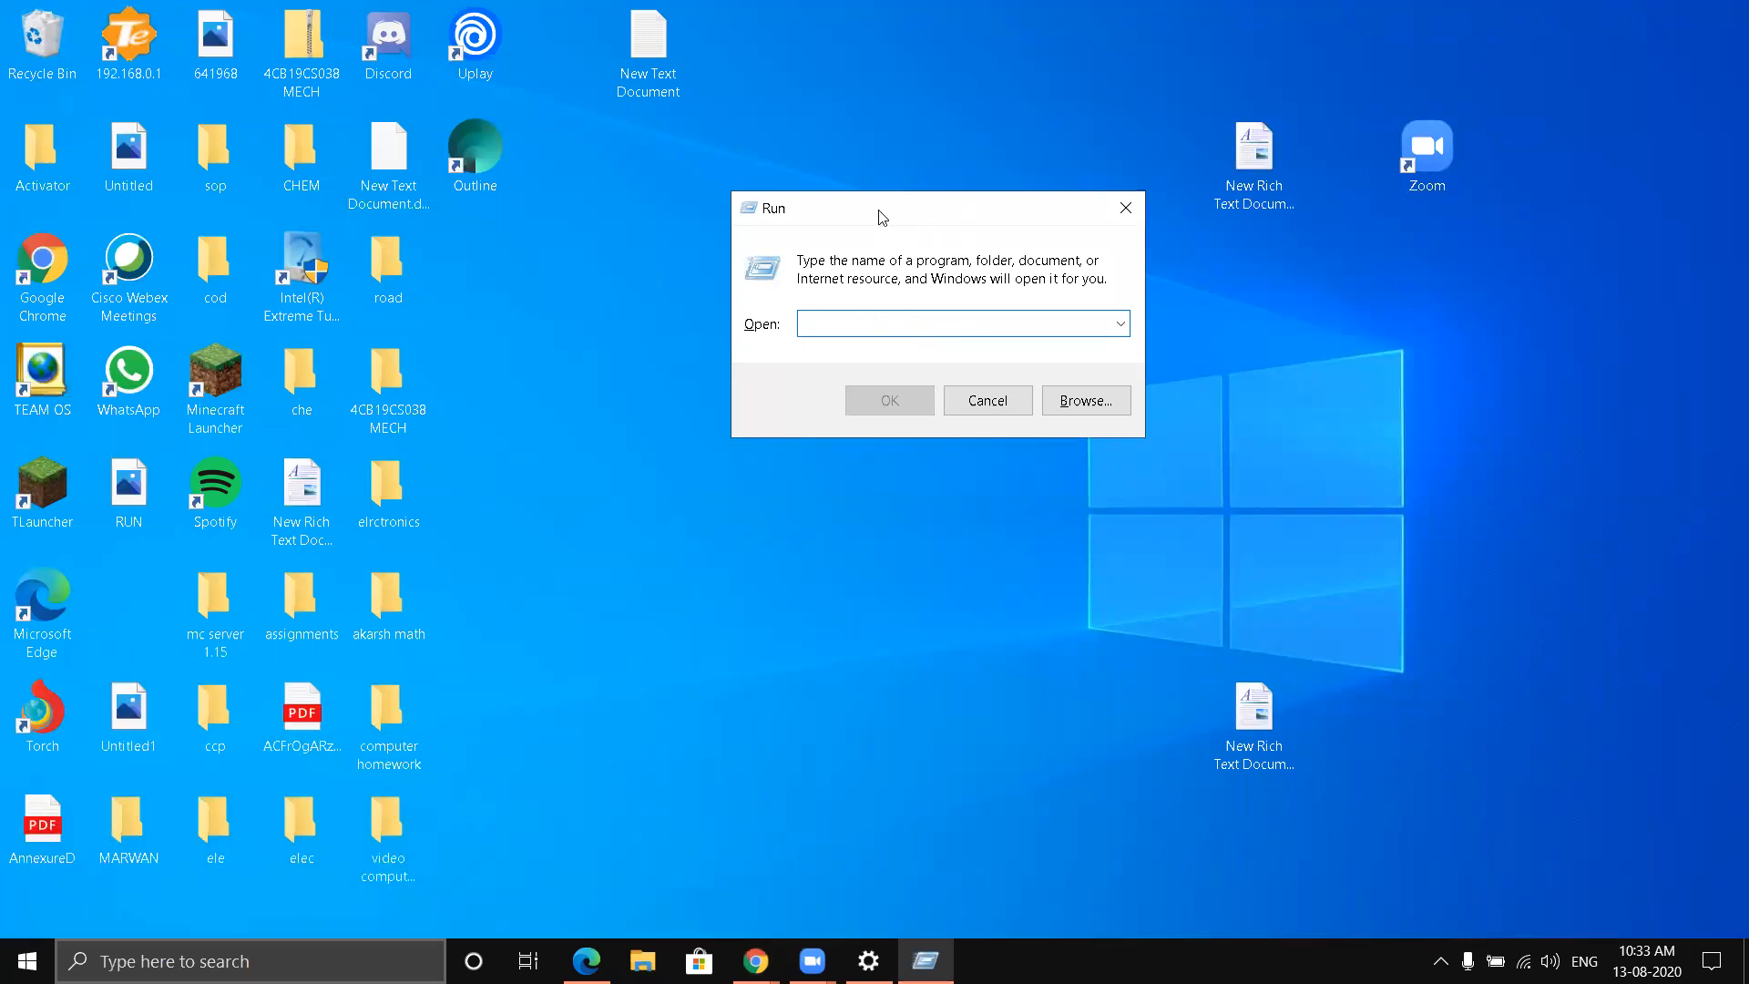
{"action": "left_click_drag", "start_coordinate": [878, 215], "coordinate": [851, 155]}
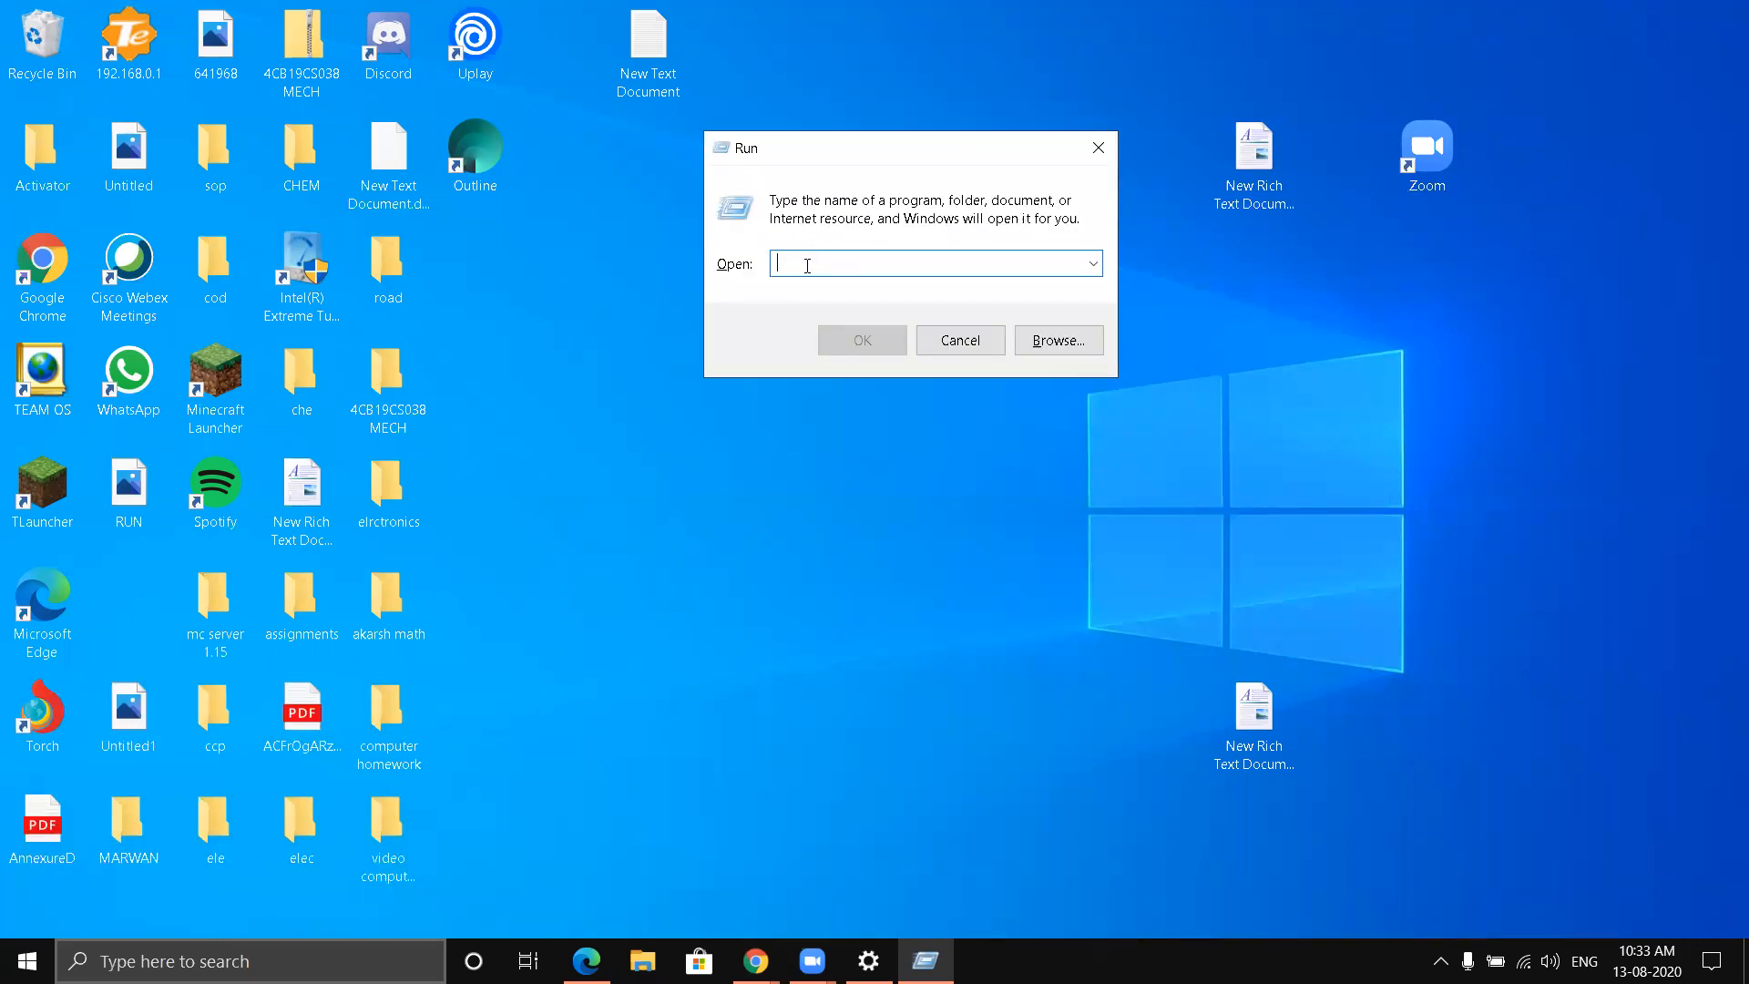
- Launch Notepad by running notepad.exe from the Run dialog
{"action": "type", "text": "no"}
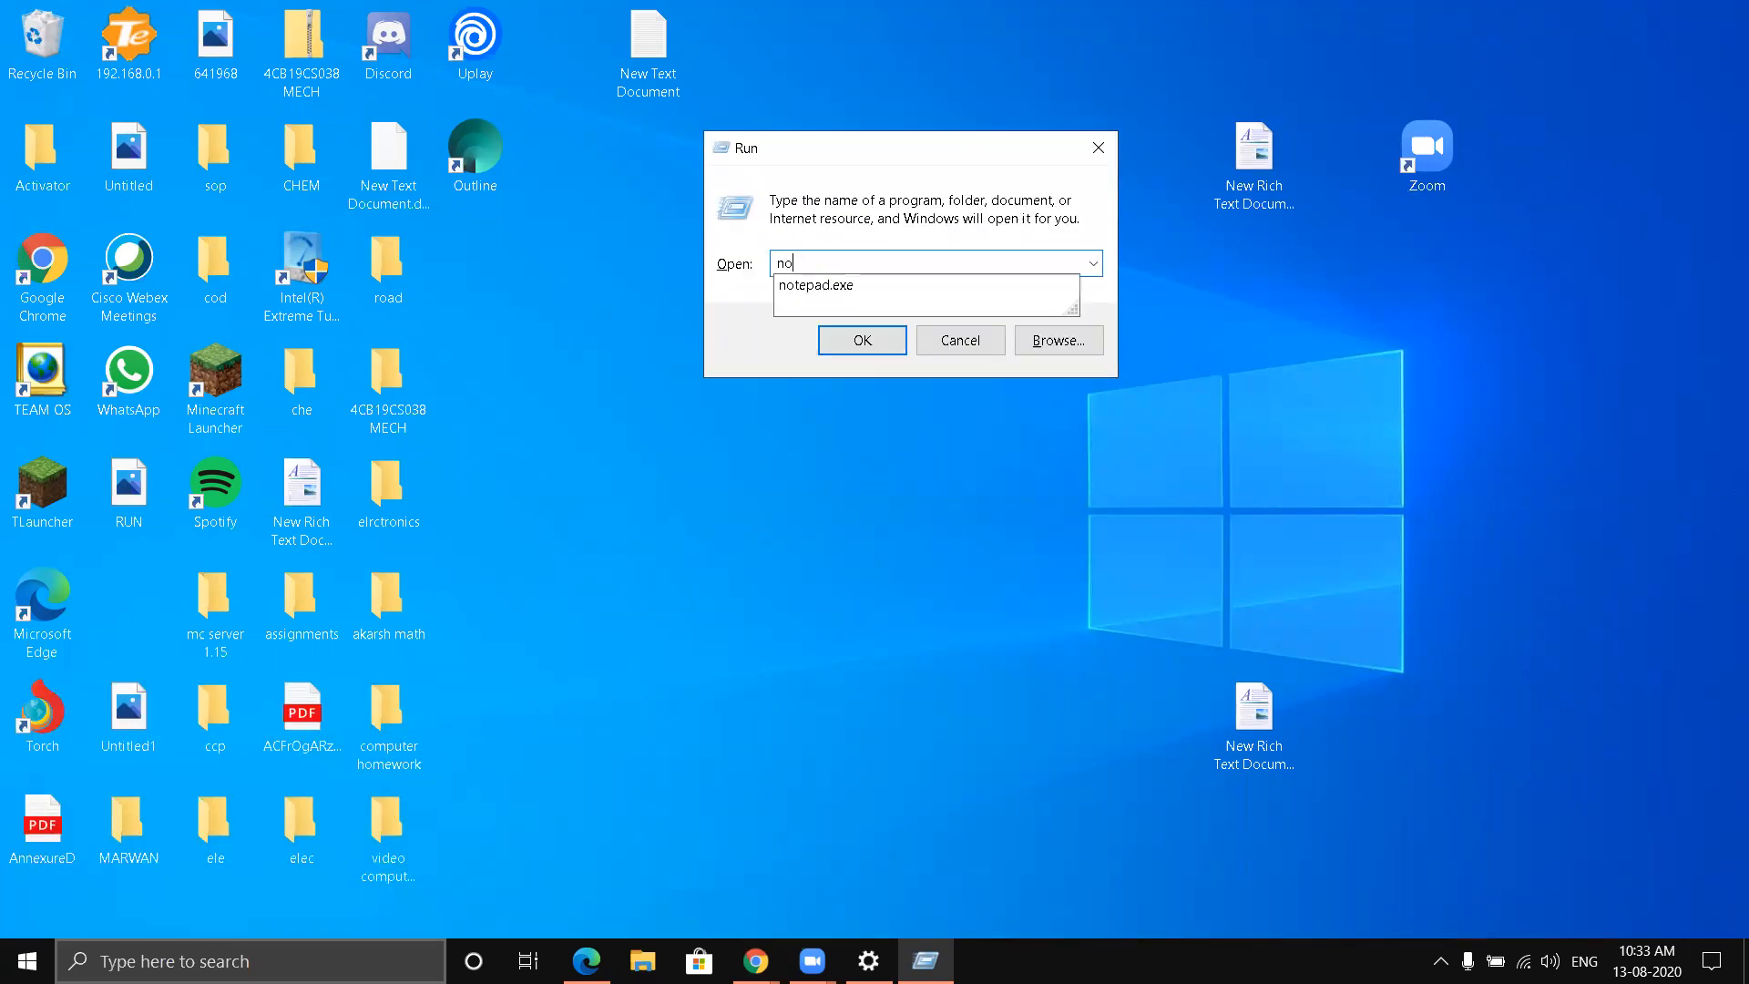
{"action": "type", "text": "te"}
{"action": "type", "text": "pad.exe"}
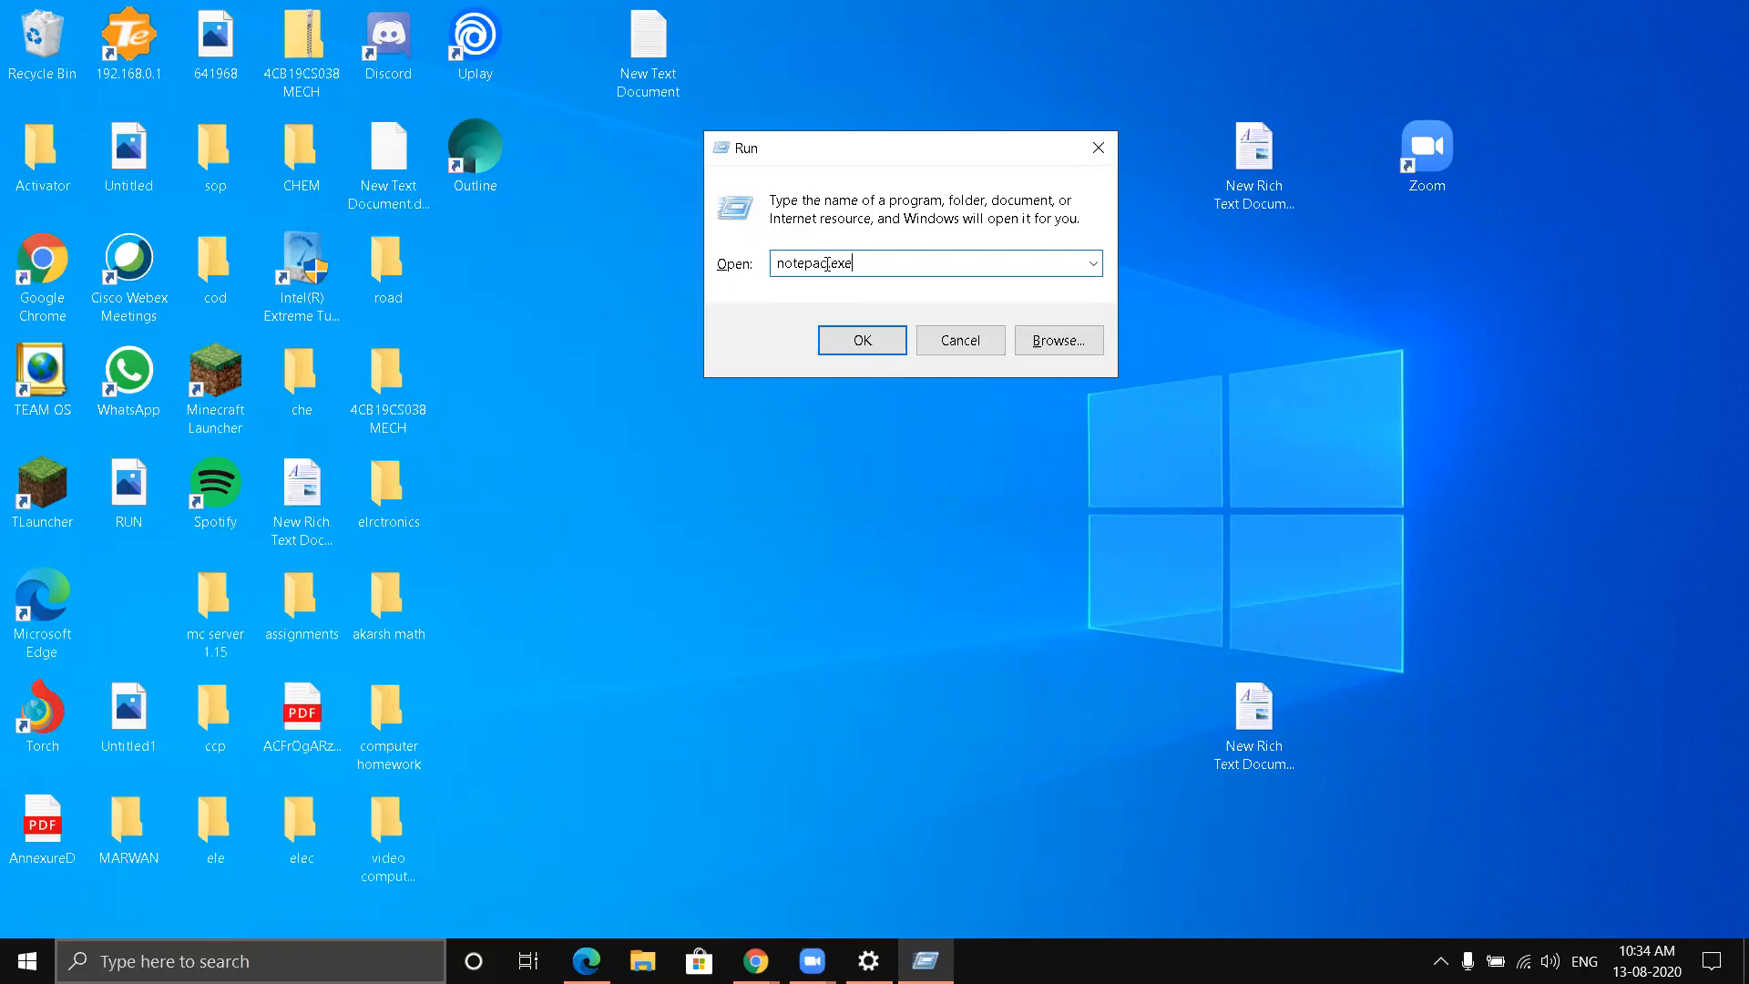
{"action": "left_click", "coordinate": [852, 343]}
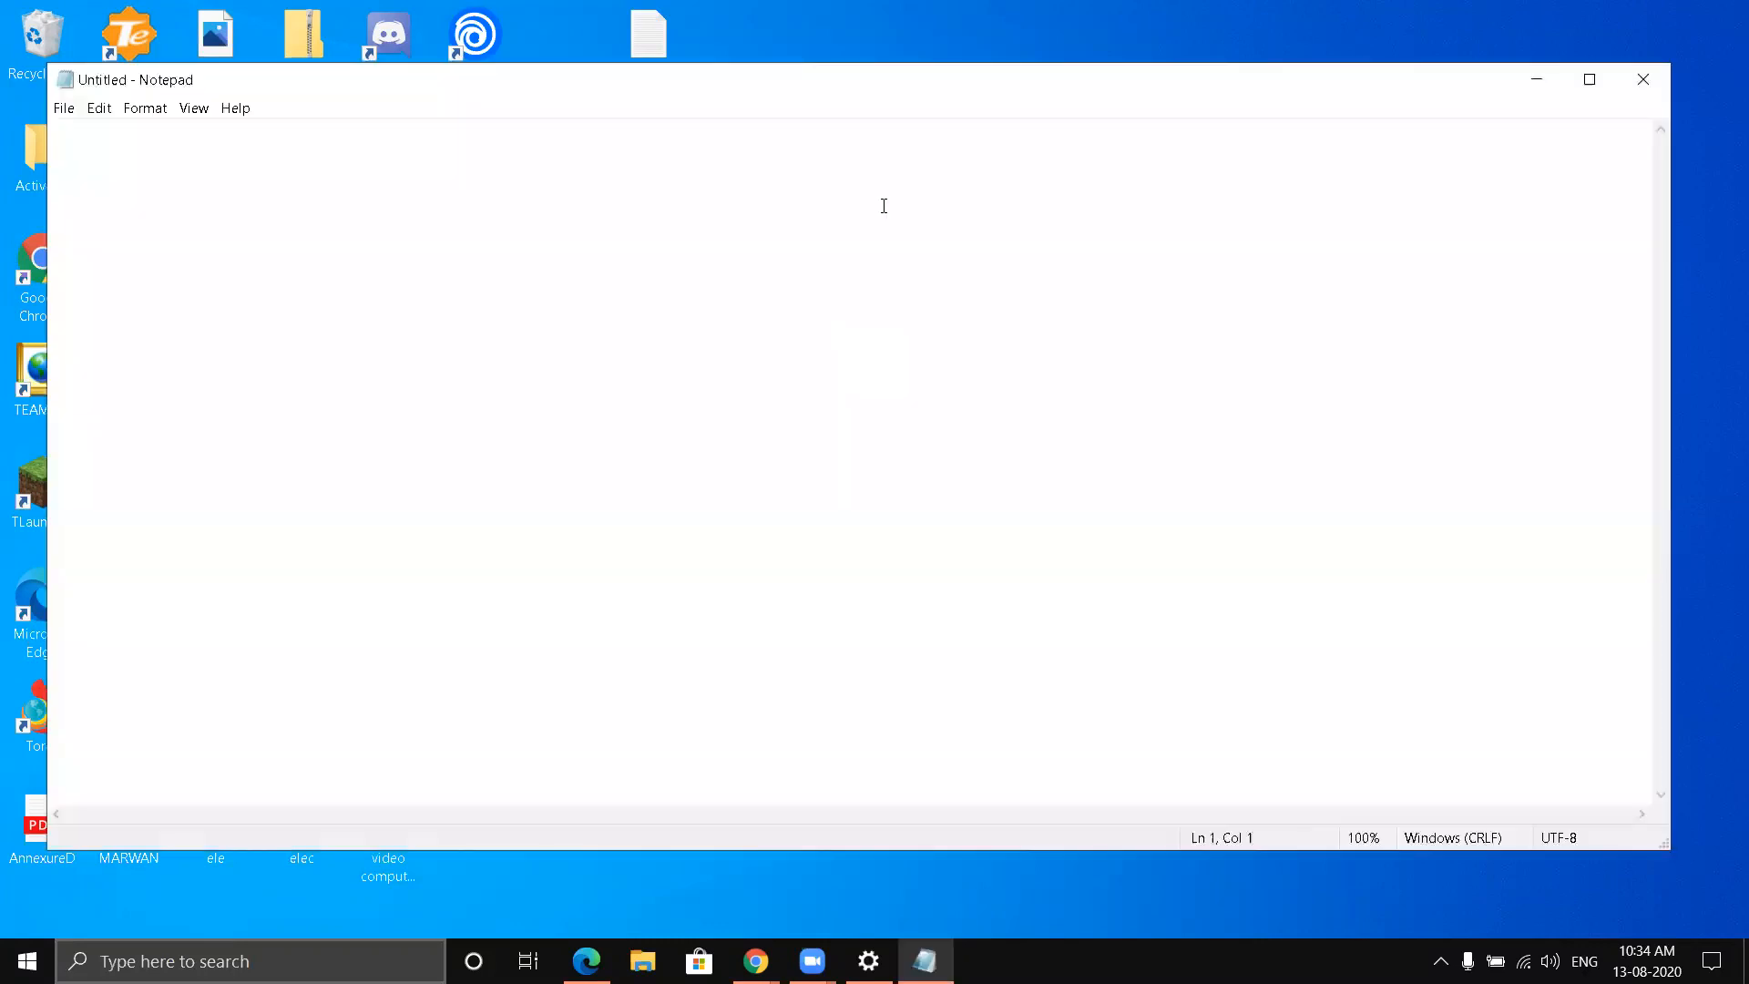
- Maximize the Notepad window, and minimize and restore it once
{"action": "left_click", "coordinate": [1589, 79]}
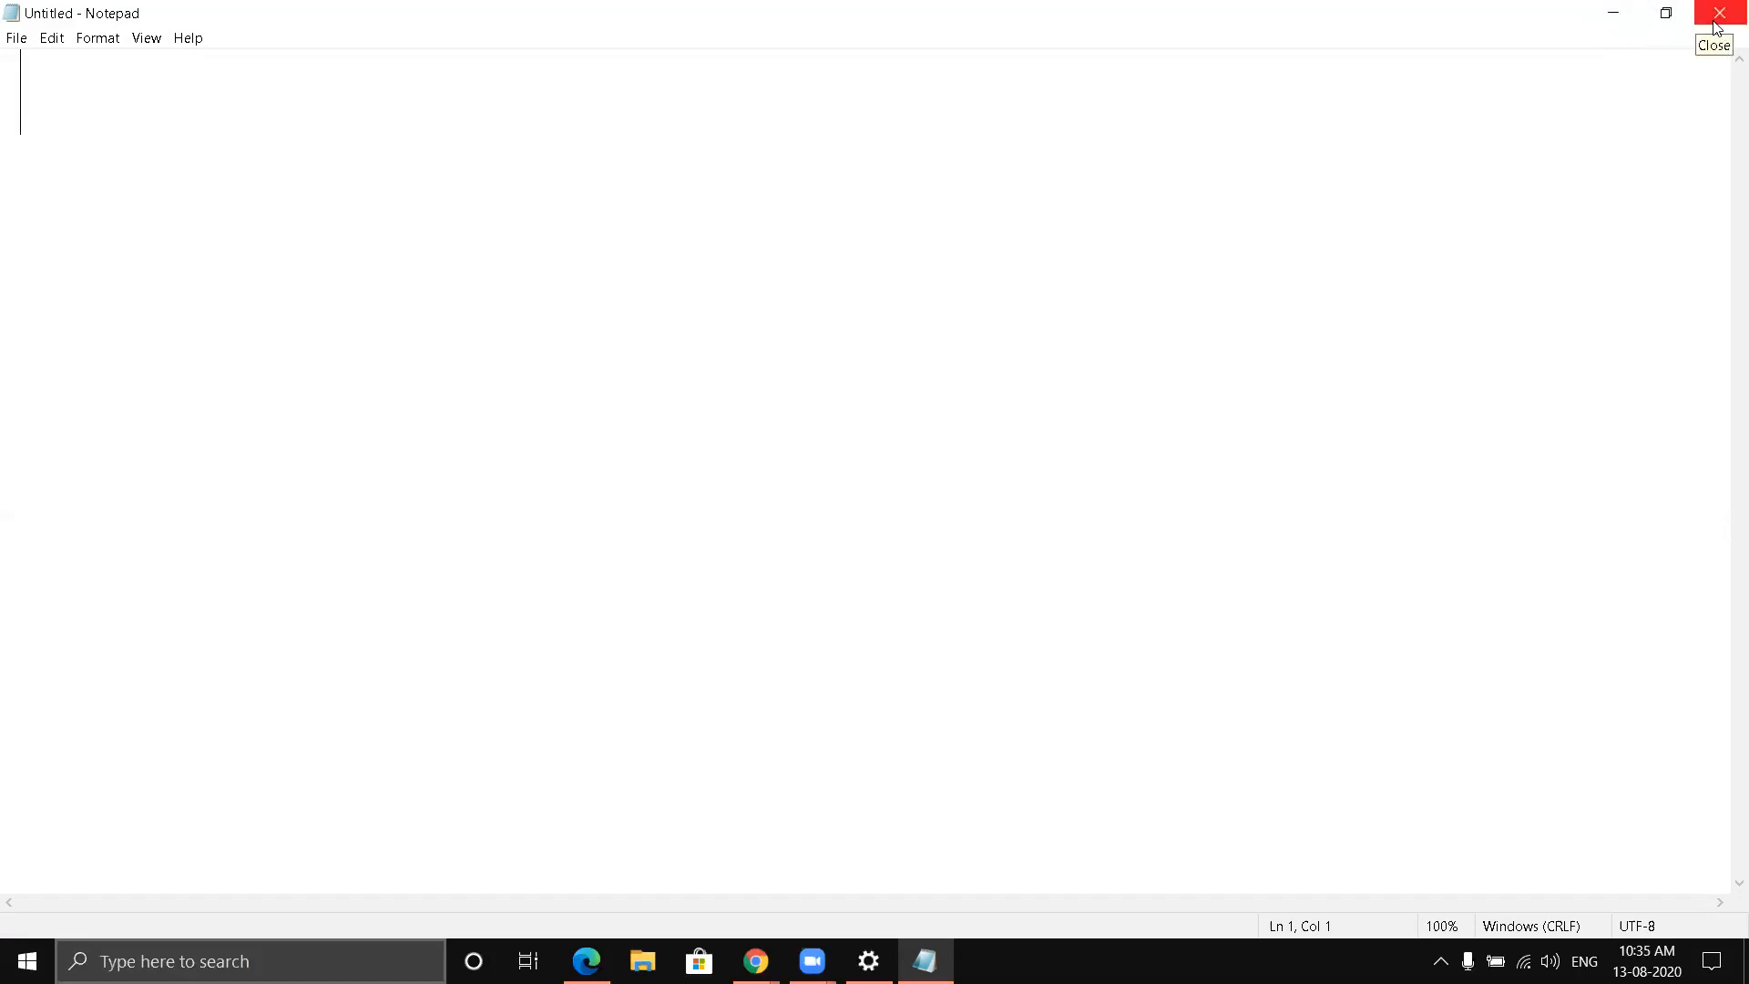
{"action": "left_click", "coordinate": [1614, 14]}
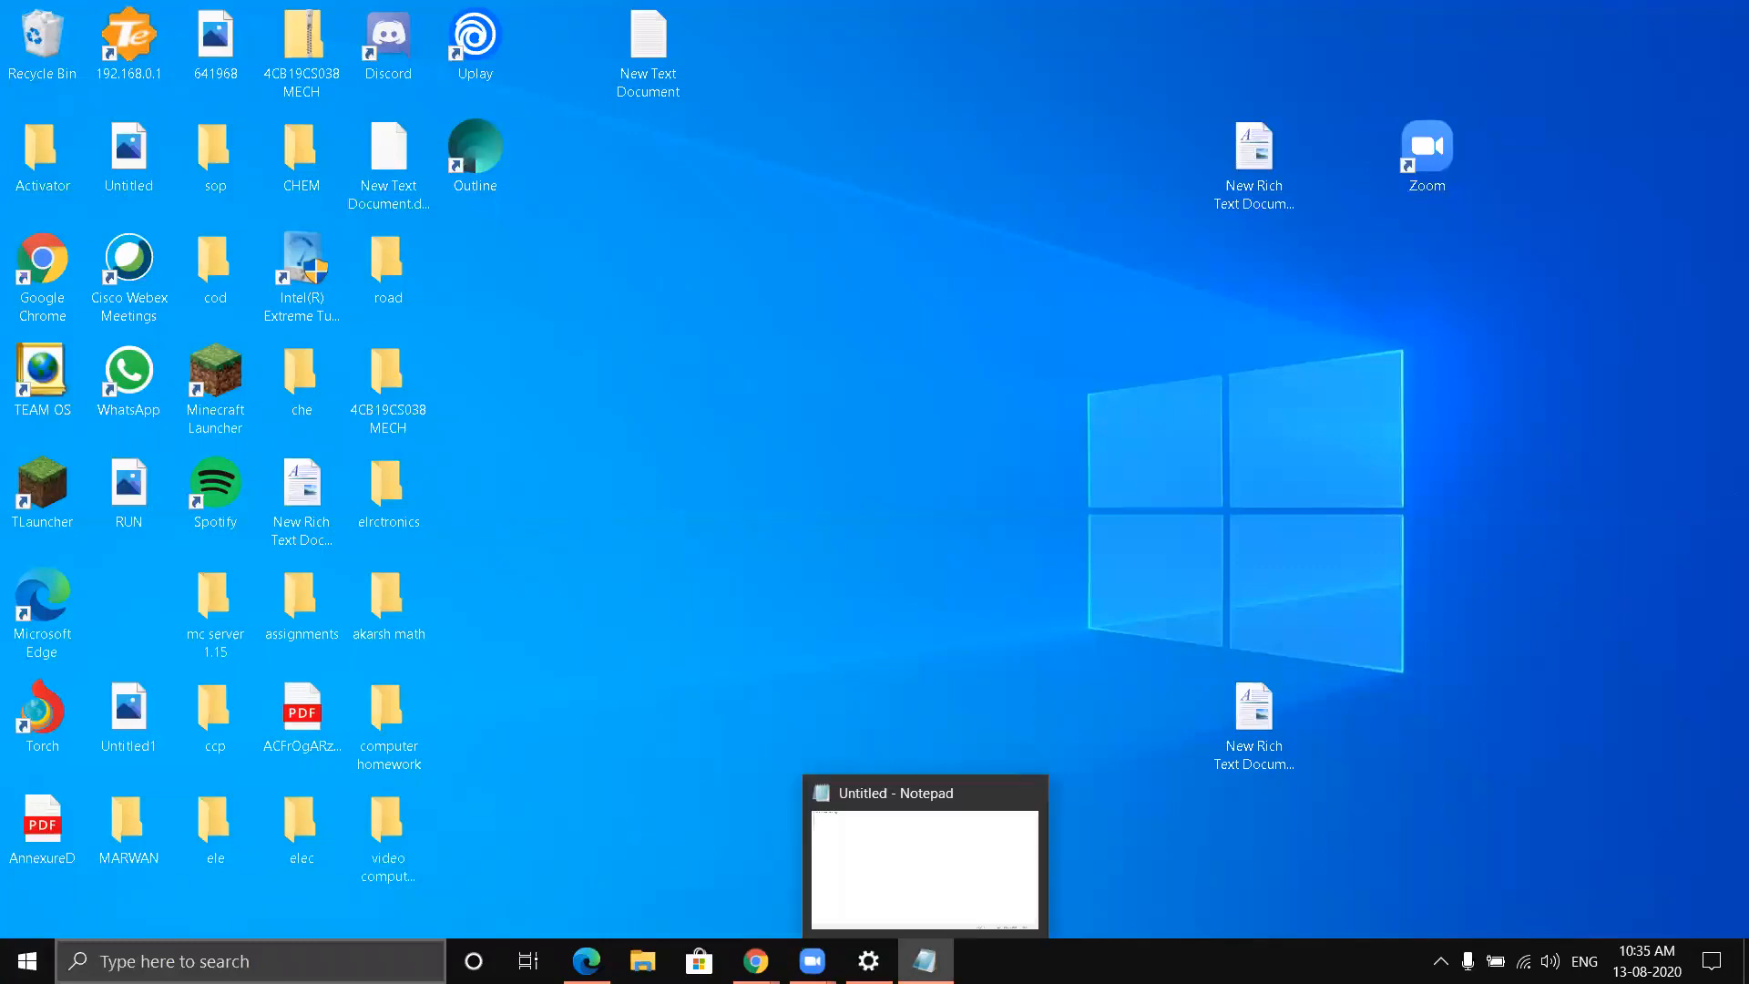
{"action": "left_click", "coordinate": [924, 961]}
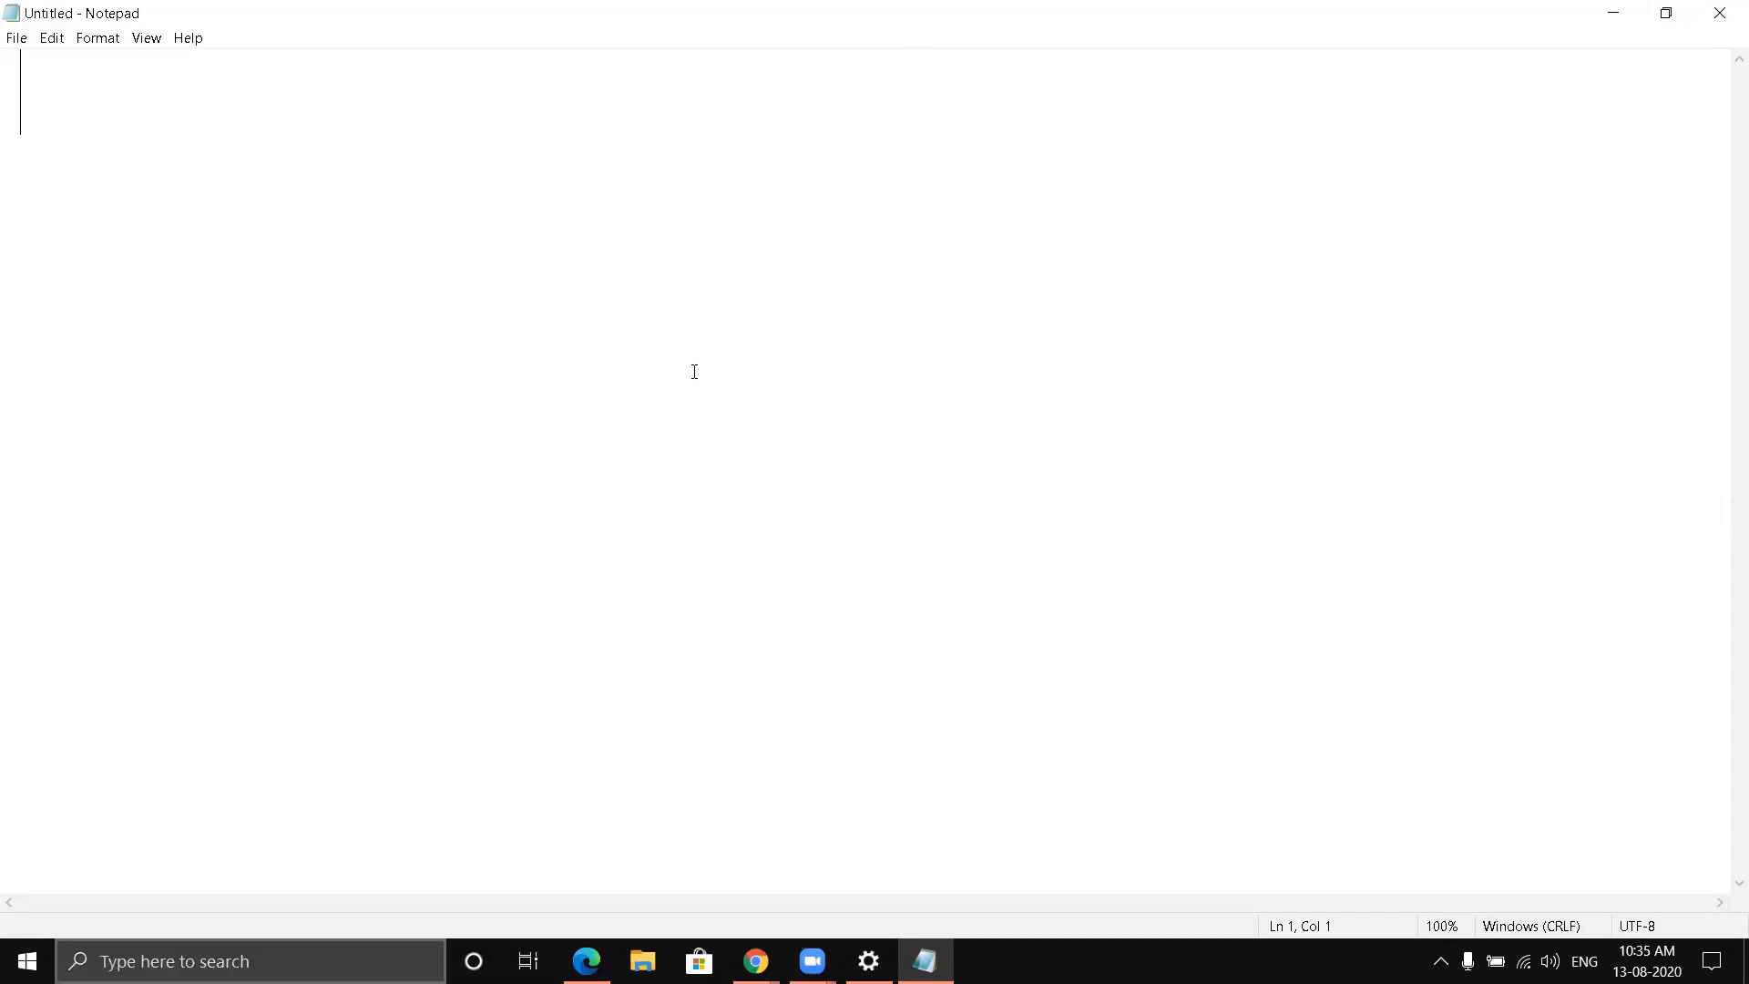
- Leave two blank lines and write "i am a bad child." on the third line
{"action": "key", "text": "Return"}
{"action": "key", "text": "Return"}
{"action": "type", "text": "i am "}
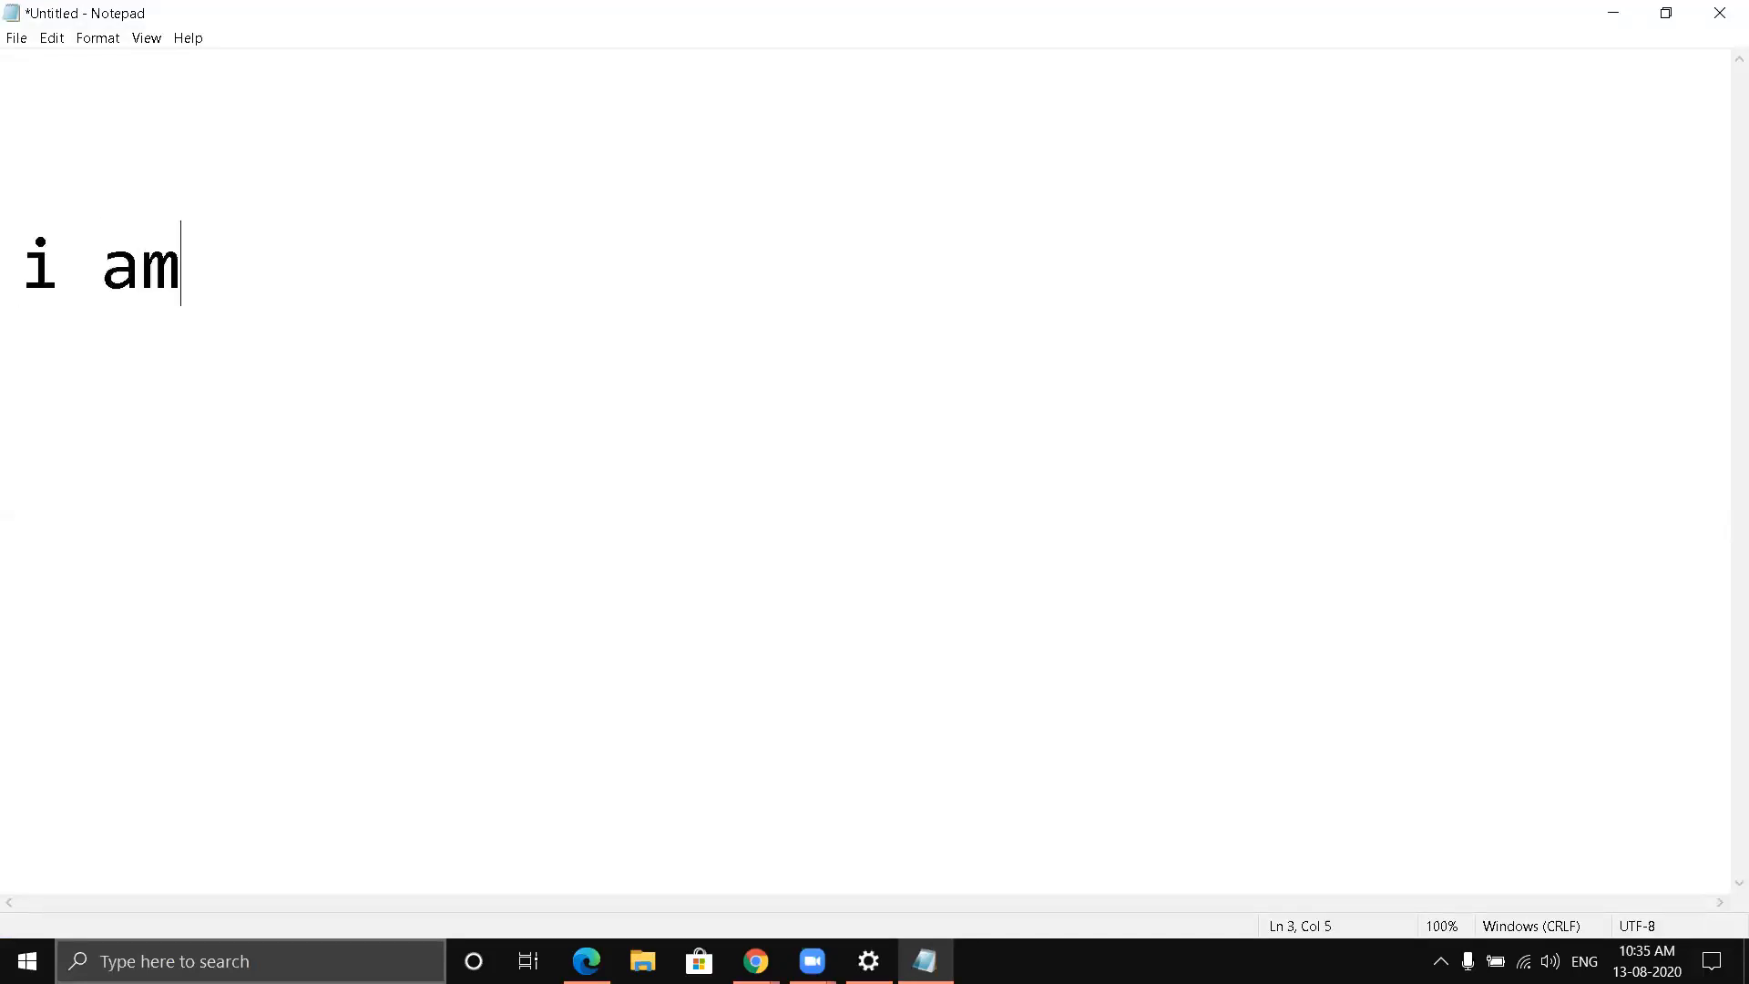
{"action": "type", "text": "a bad c"}
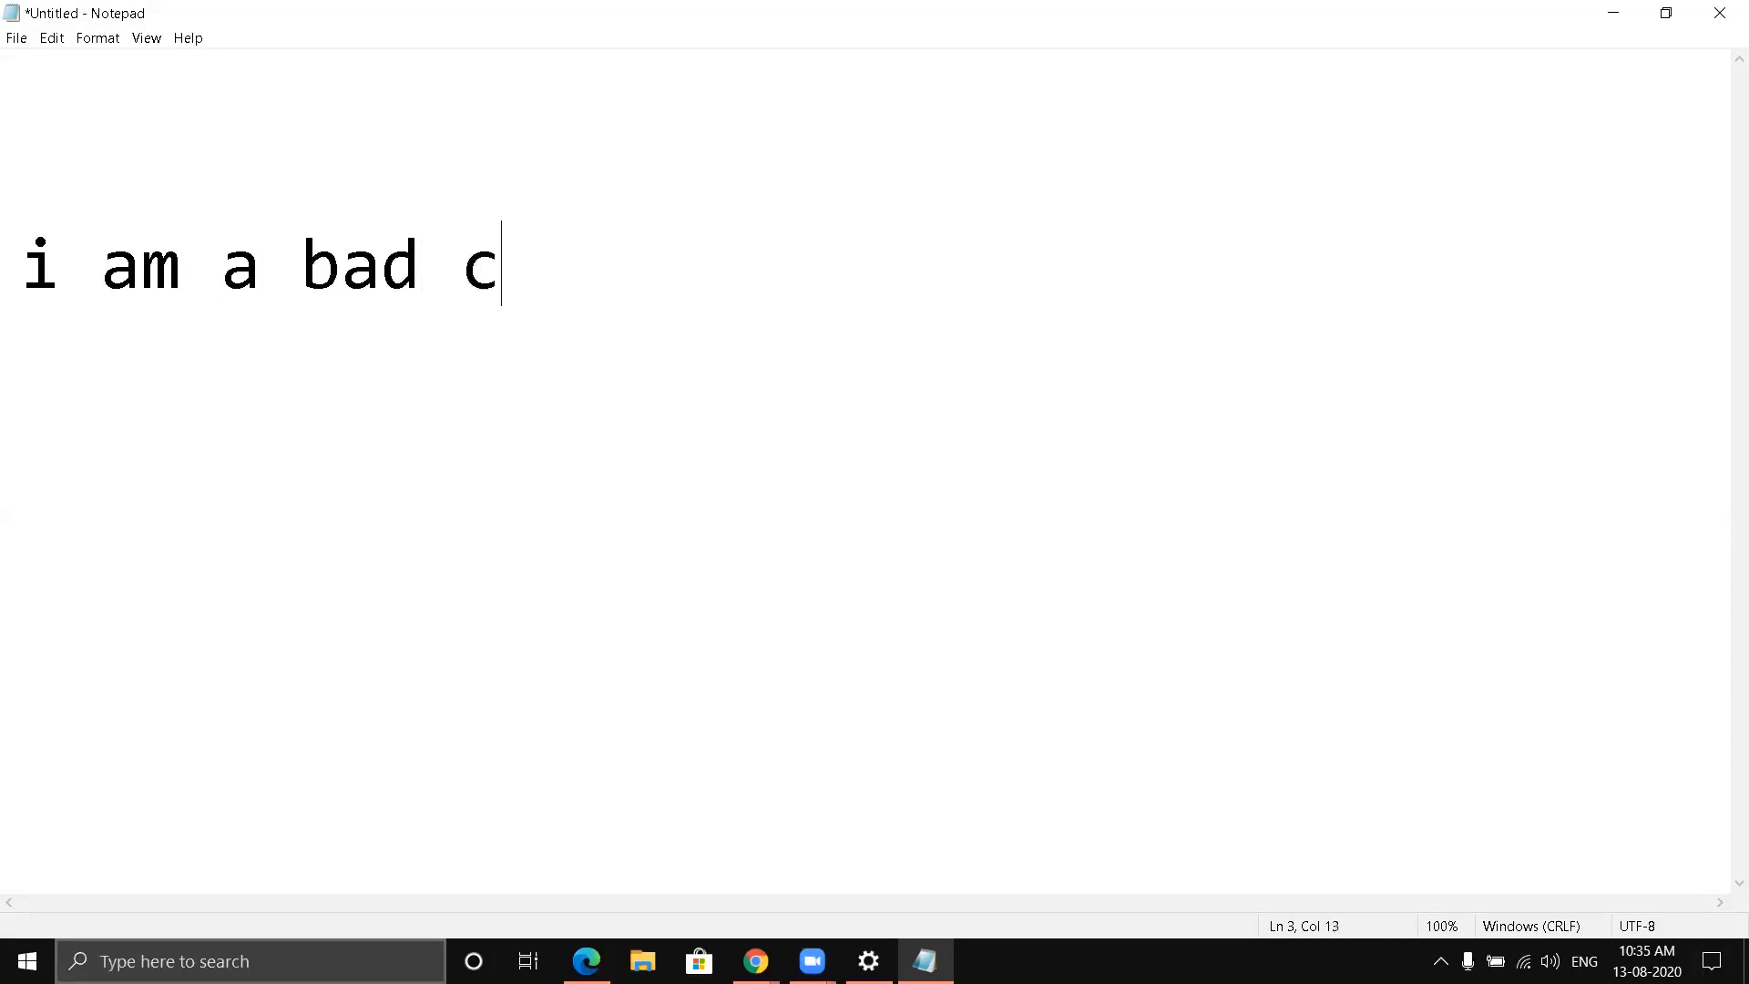
{"action": "type", "text": "hild."}
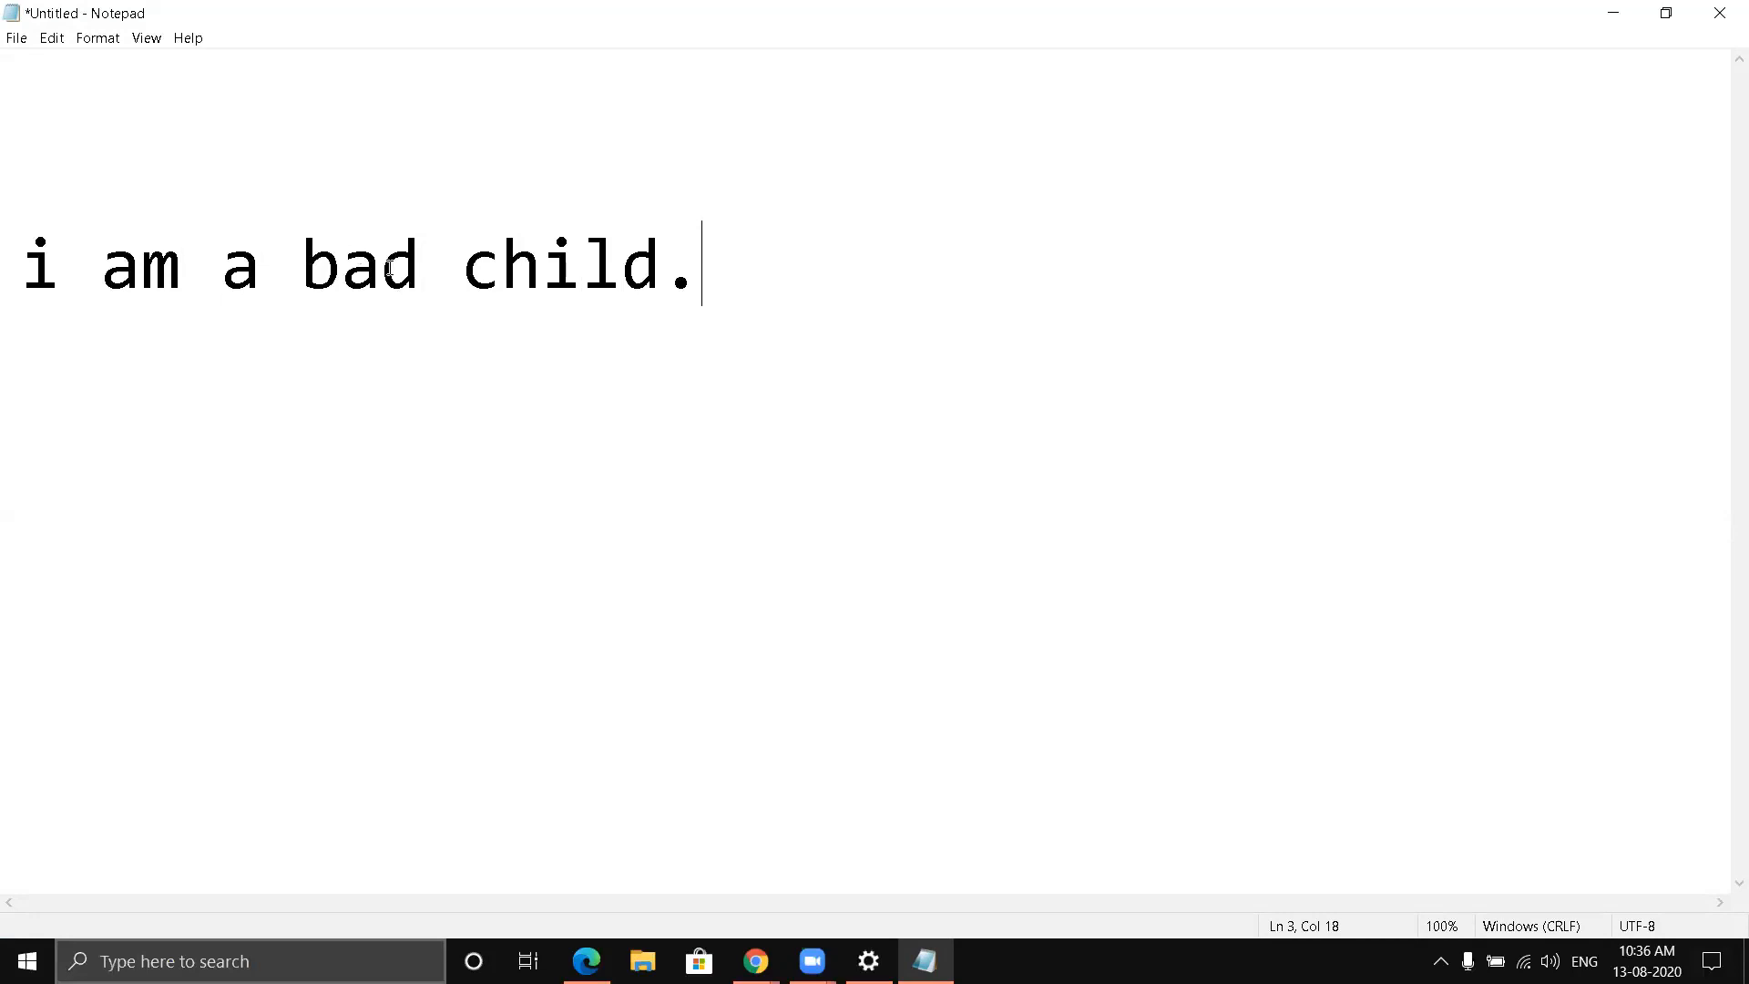
- Cut the word "bad" from the sentence and write "good" in its place
{"action": "left_click", "coordinate": [307, 257]}
{"action": "left_click_drag", "start_coordinate": [307, 258], "coordinate": [414, 275]}
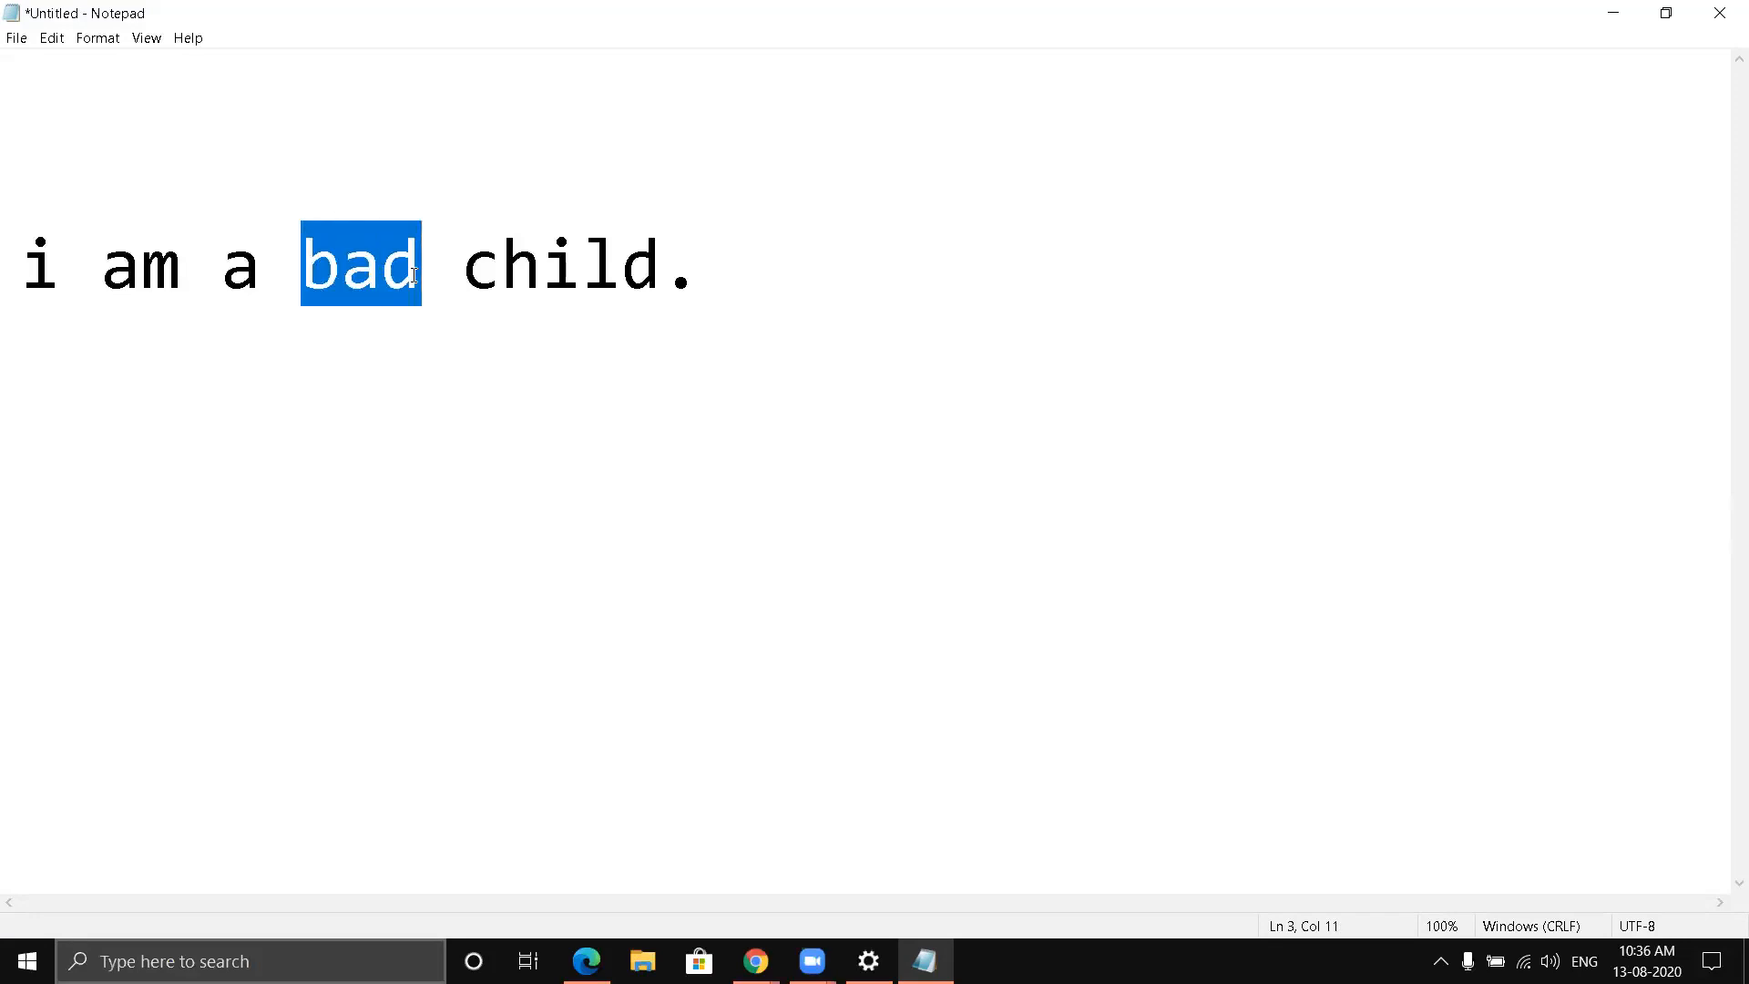
{"action": "right_click", "coordinate": [362, 261]}
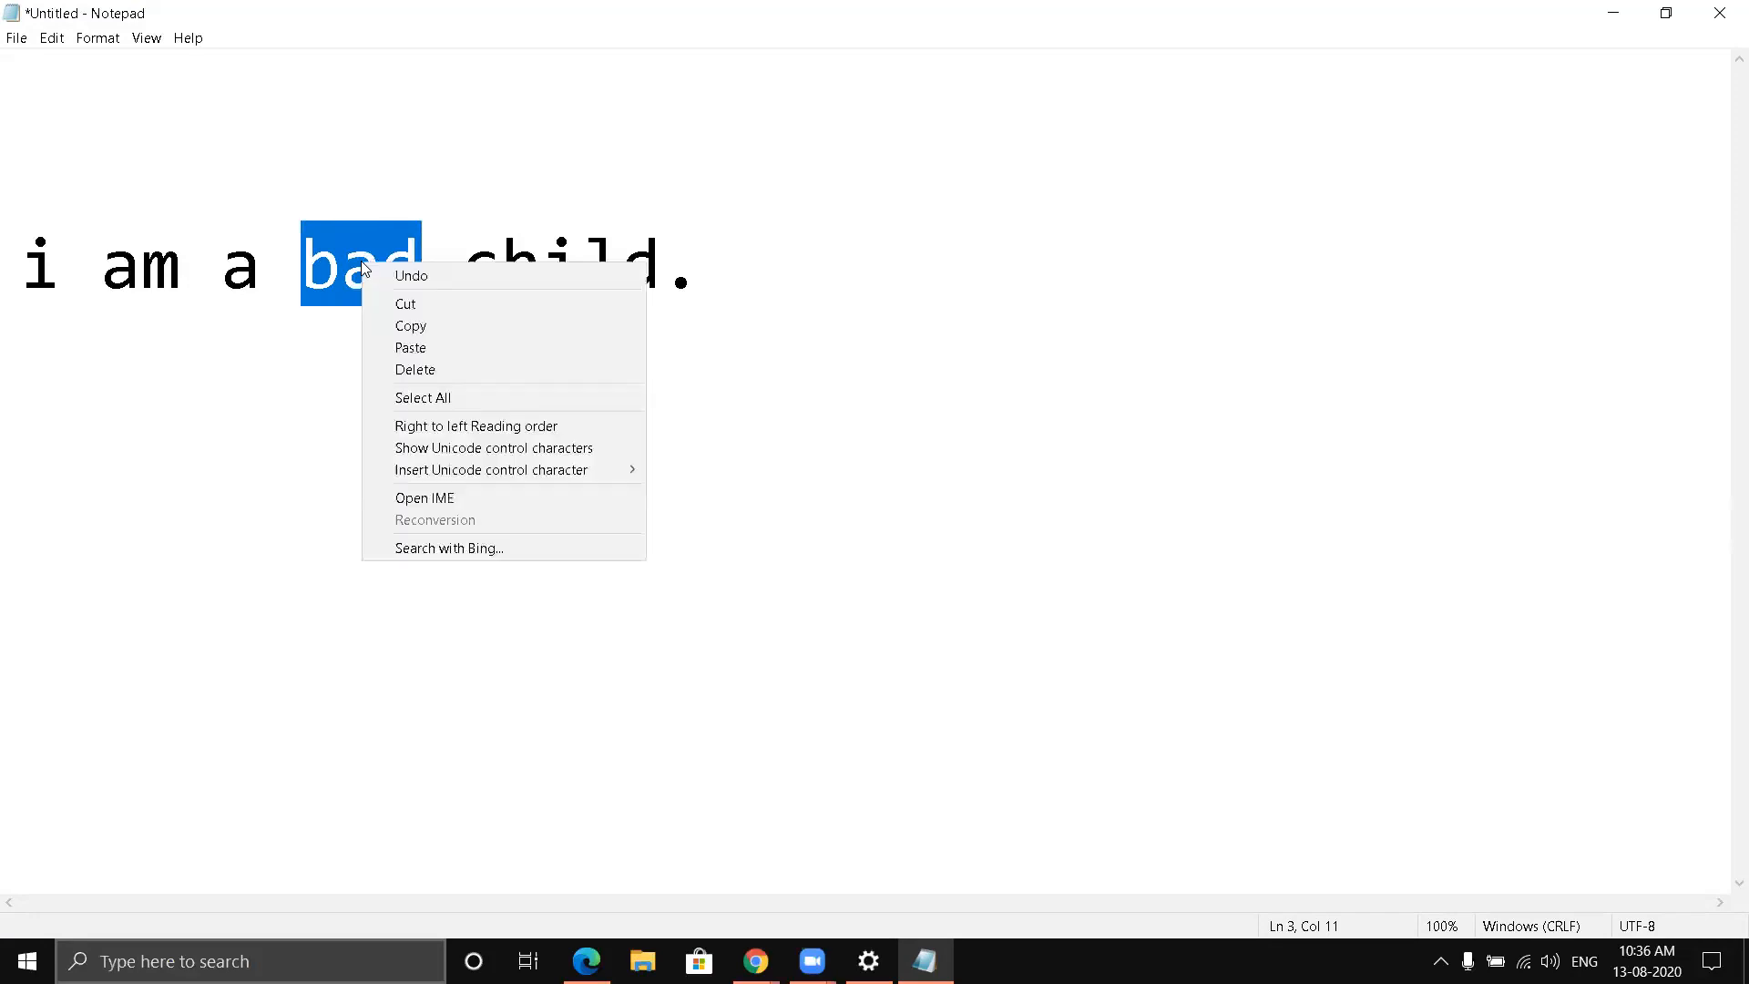
{"action": "left_click", "coordinate": [403, 310]}
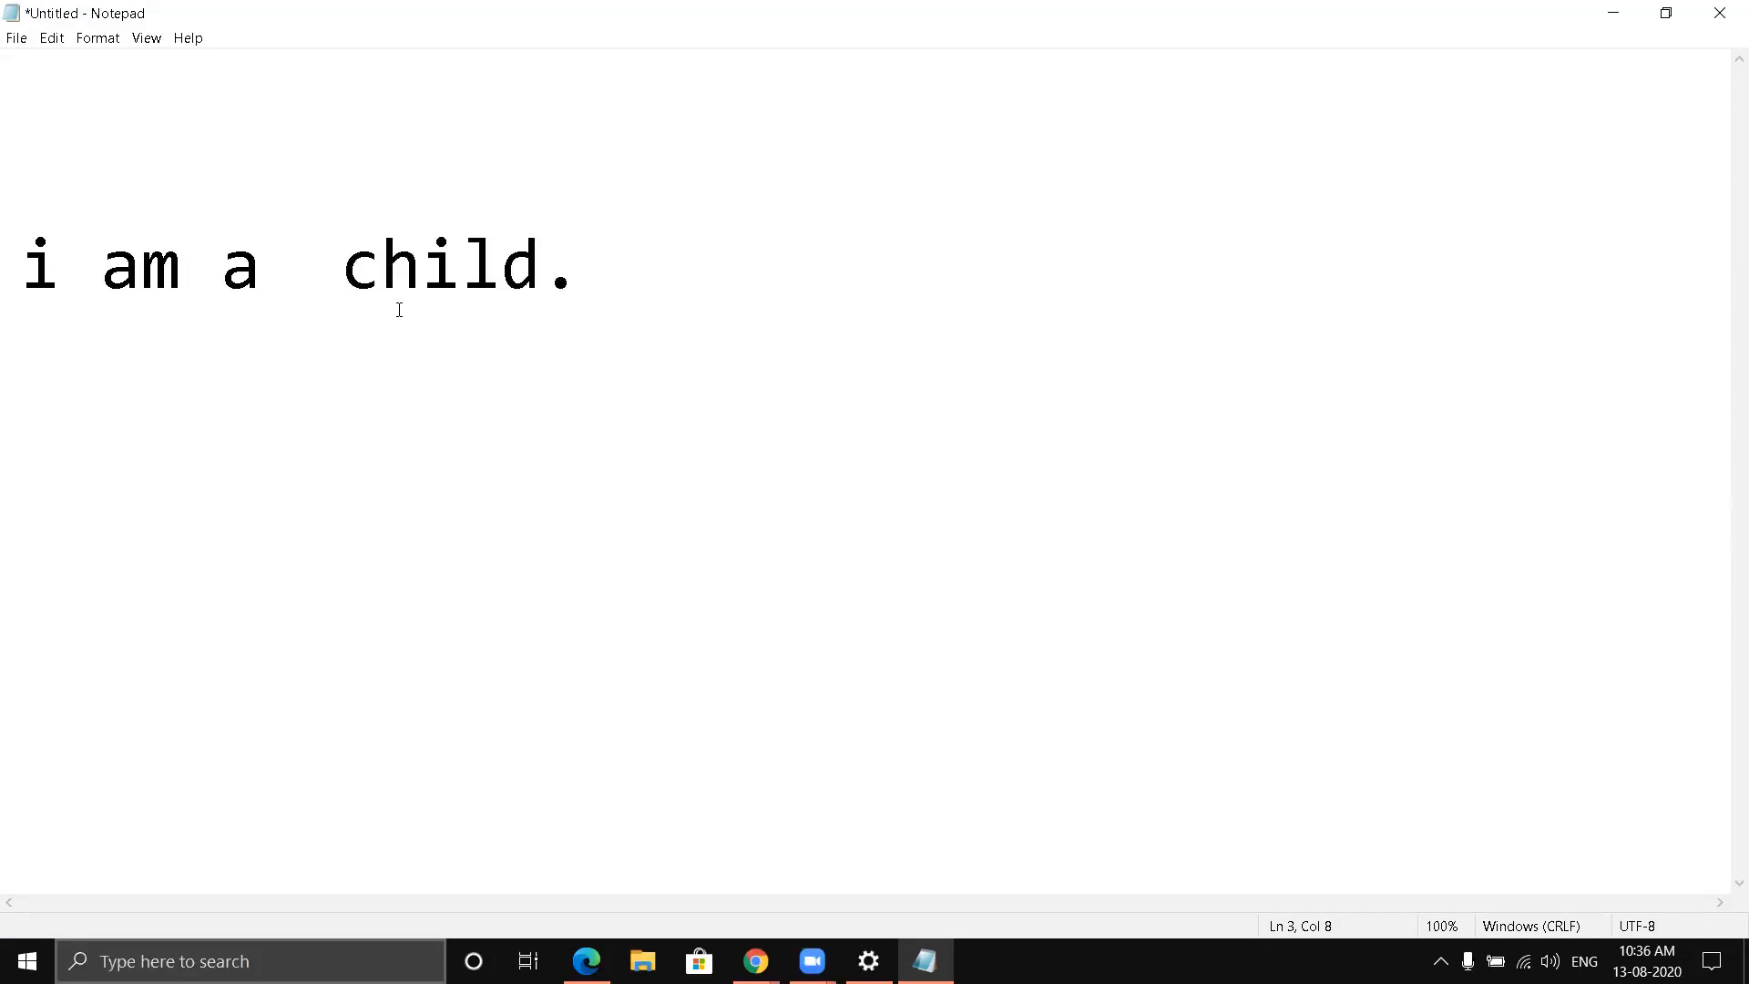
{"action": "type", "text": "good"}
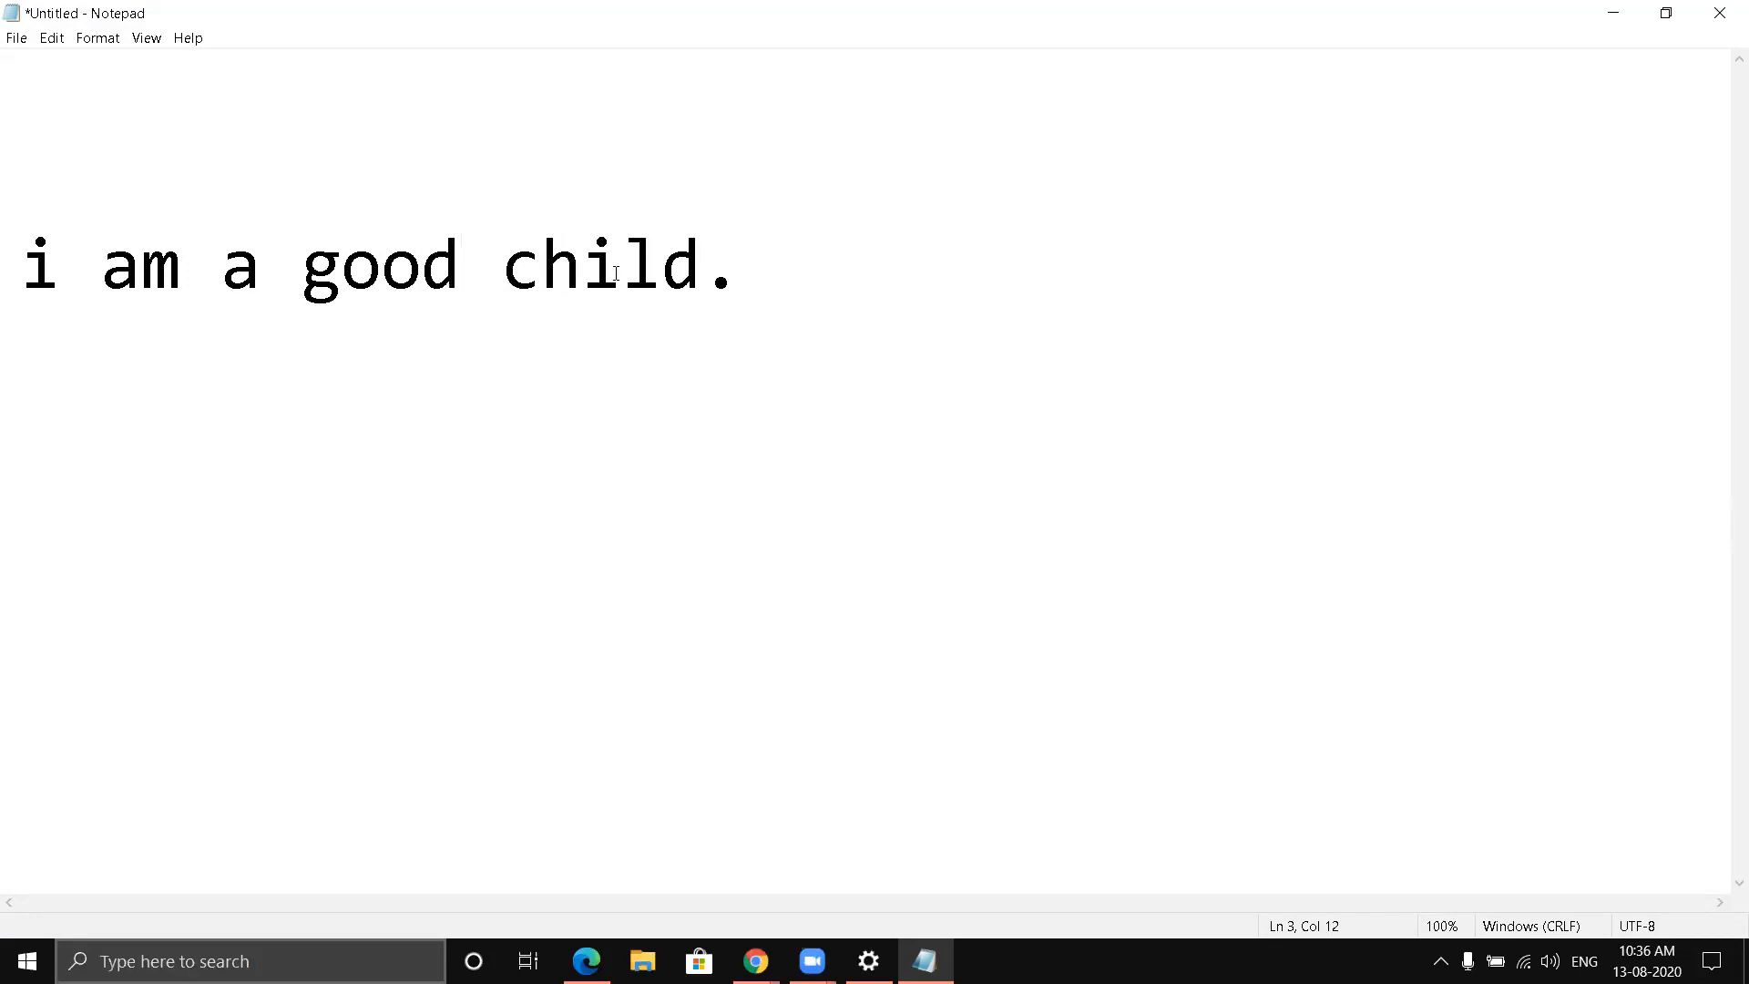
- Add the sentence "i am a beautiful child." on a new line below the first sentence
{"action": "left_click", "coordinate": [748, 283]}
{"action": "key", "text": "Return"}
{"action": "type", "text": "i am a"}
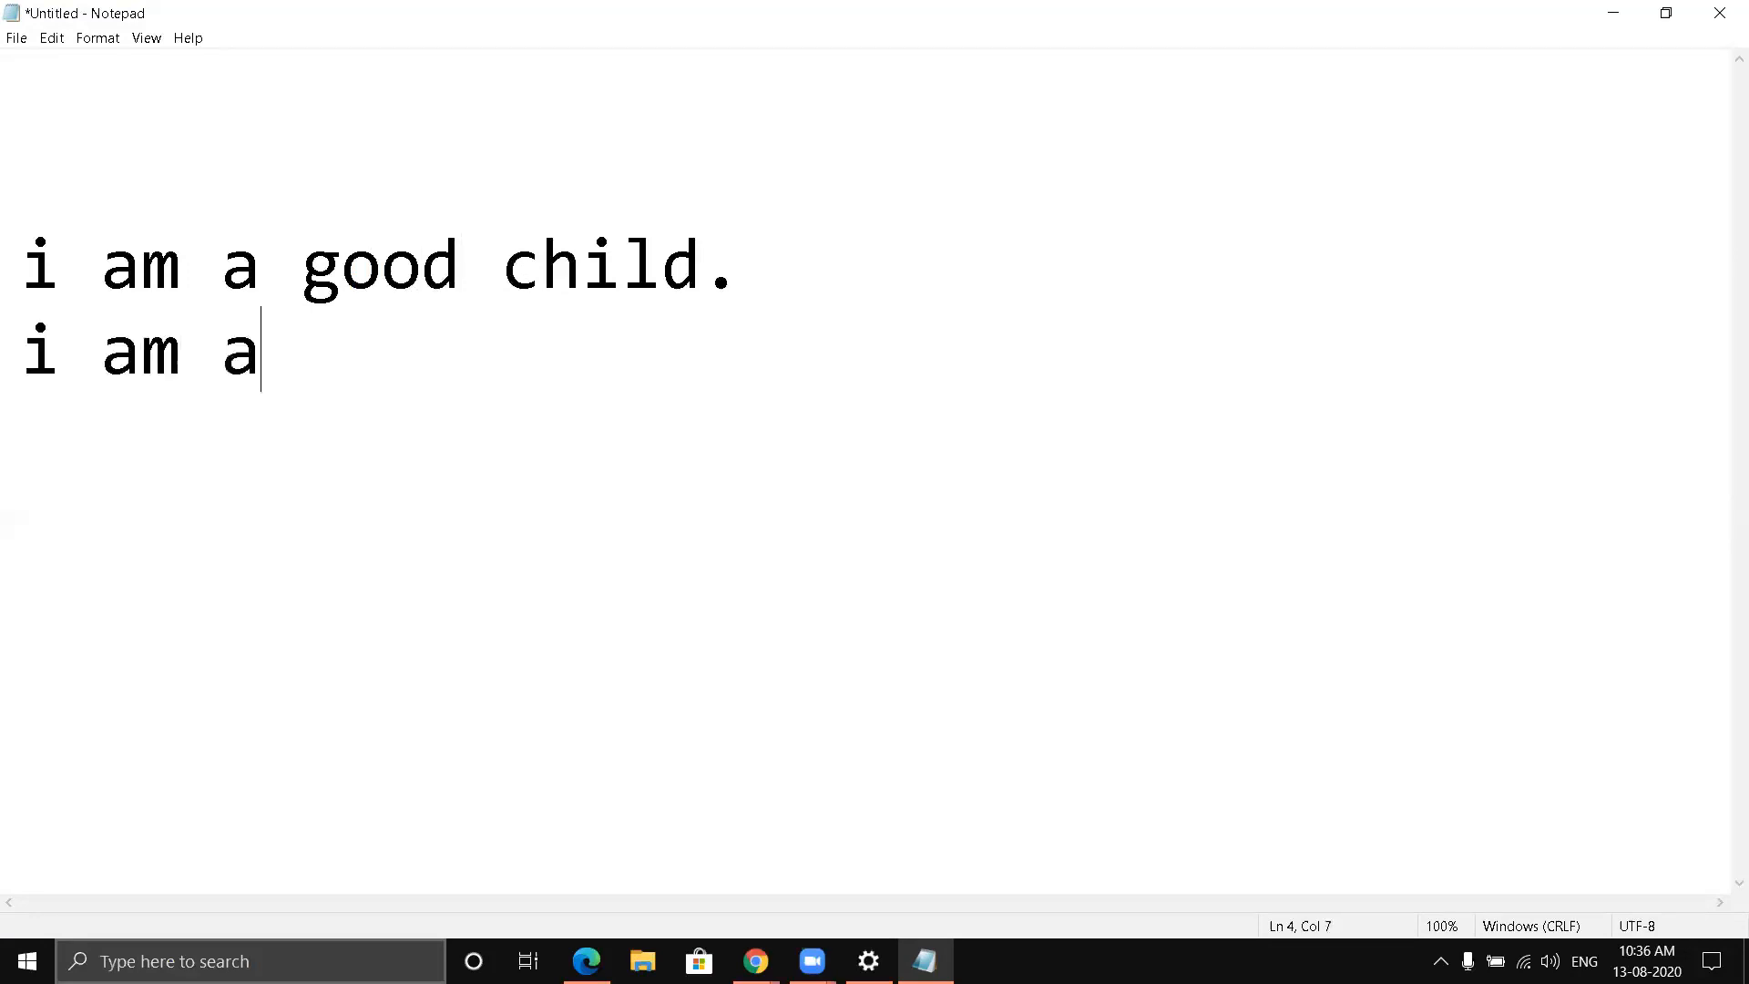
{"action": "type", "text": " beau"}
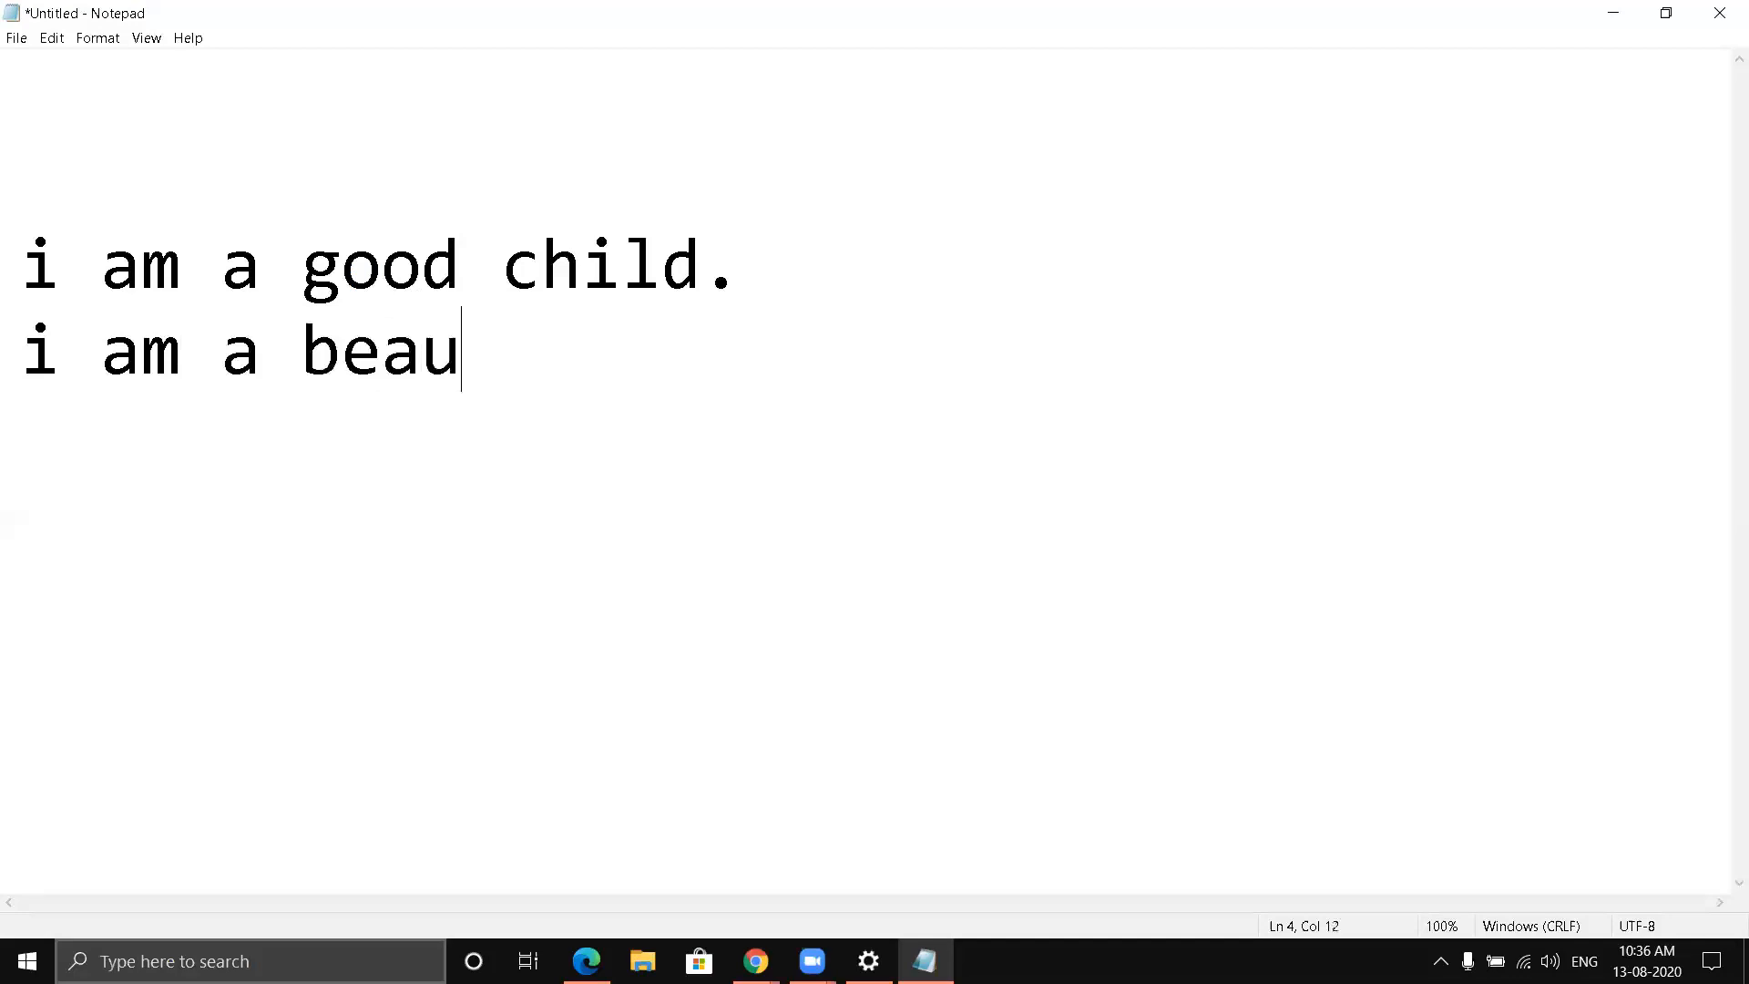
{"action": "type", "text": "tif"}
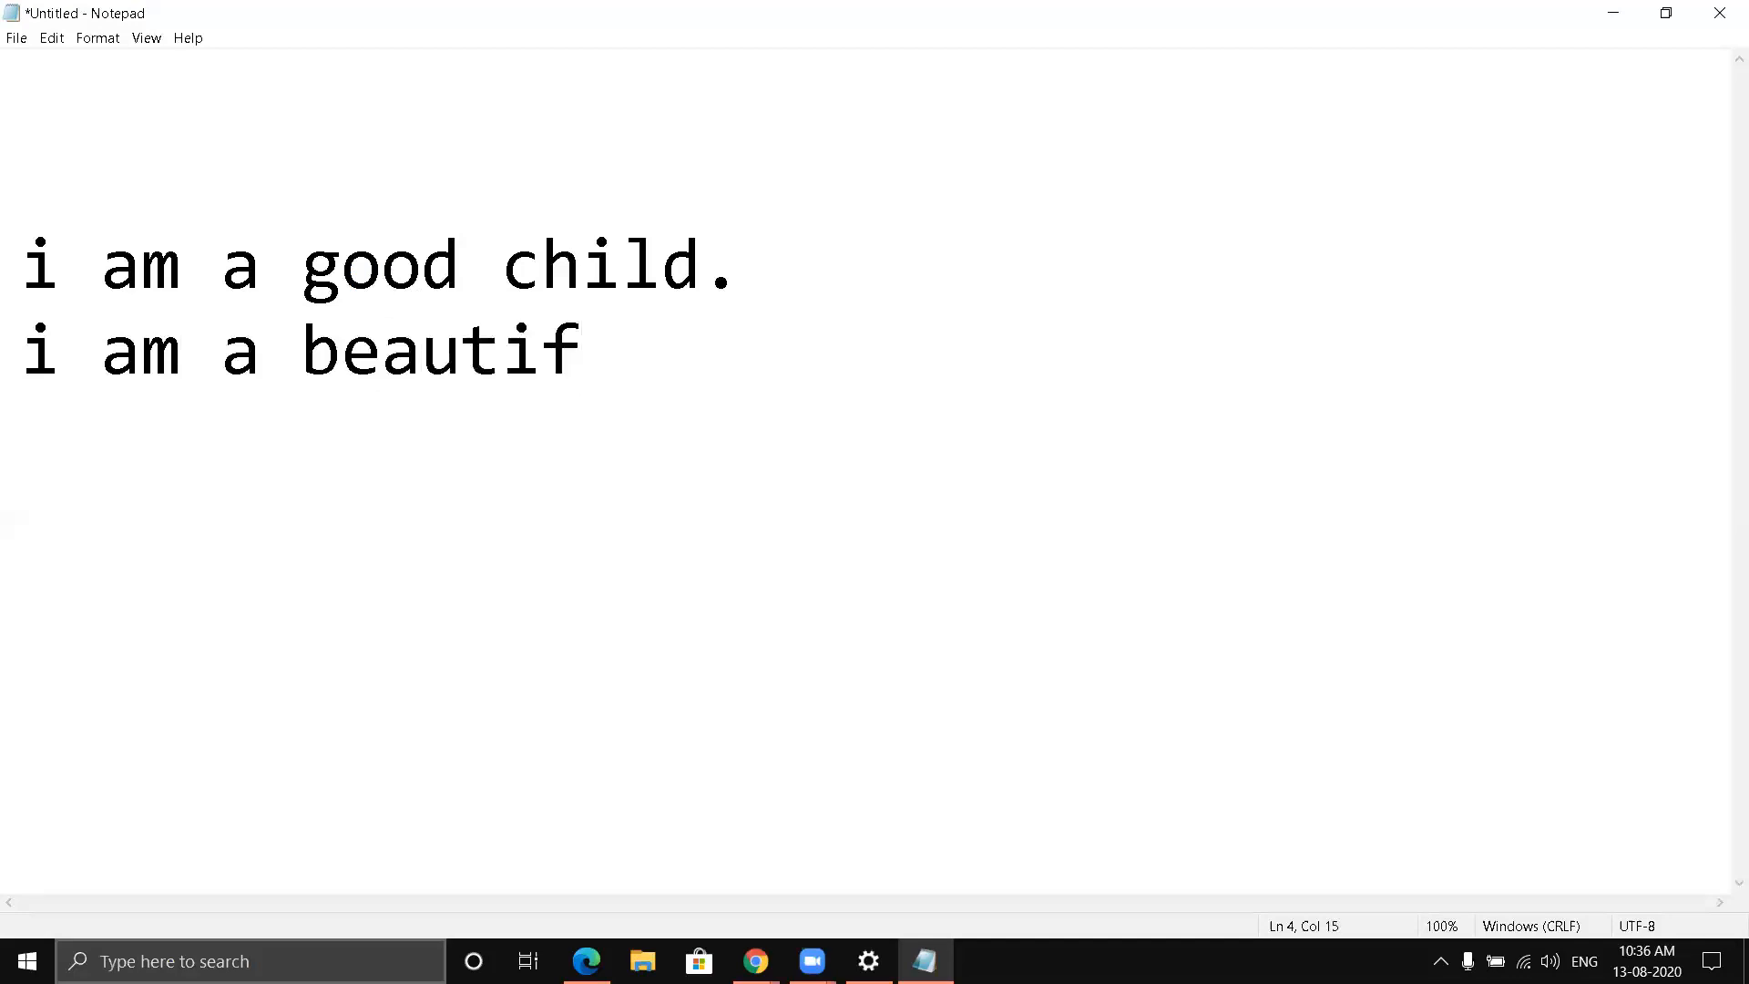
{"action": "type", "text": "ul ch"}
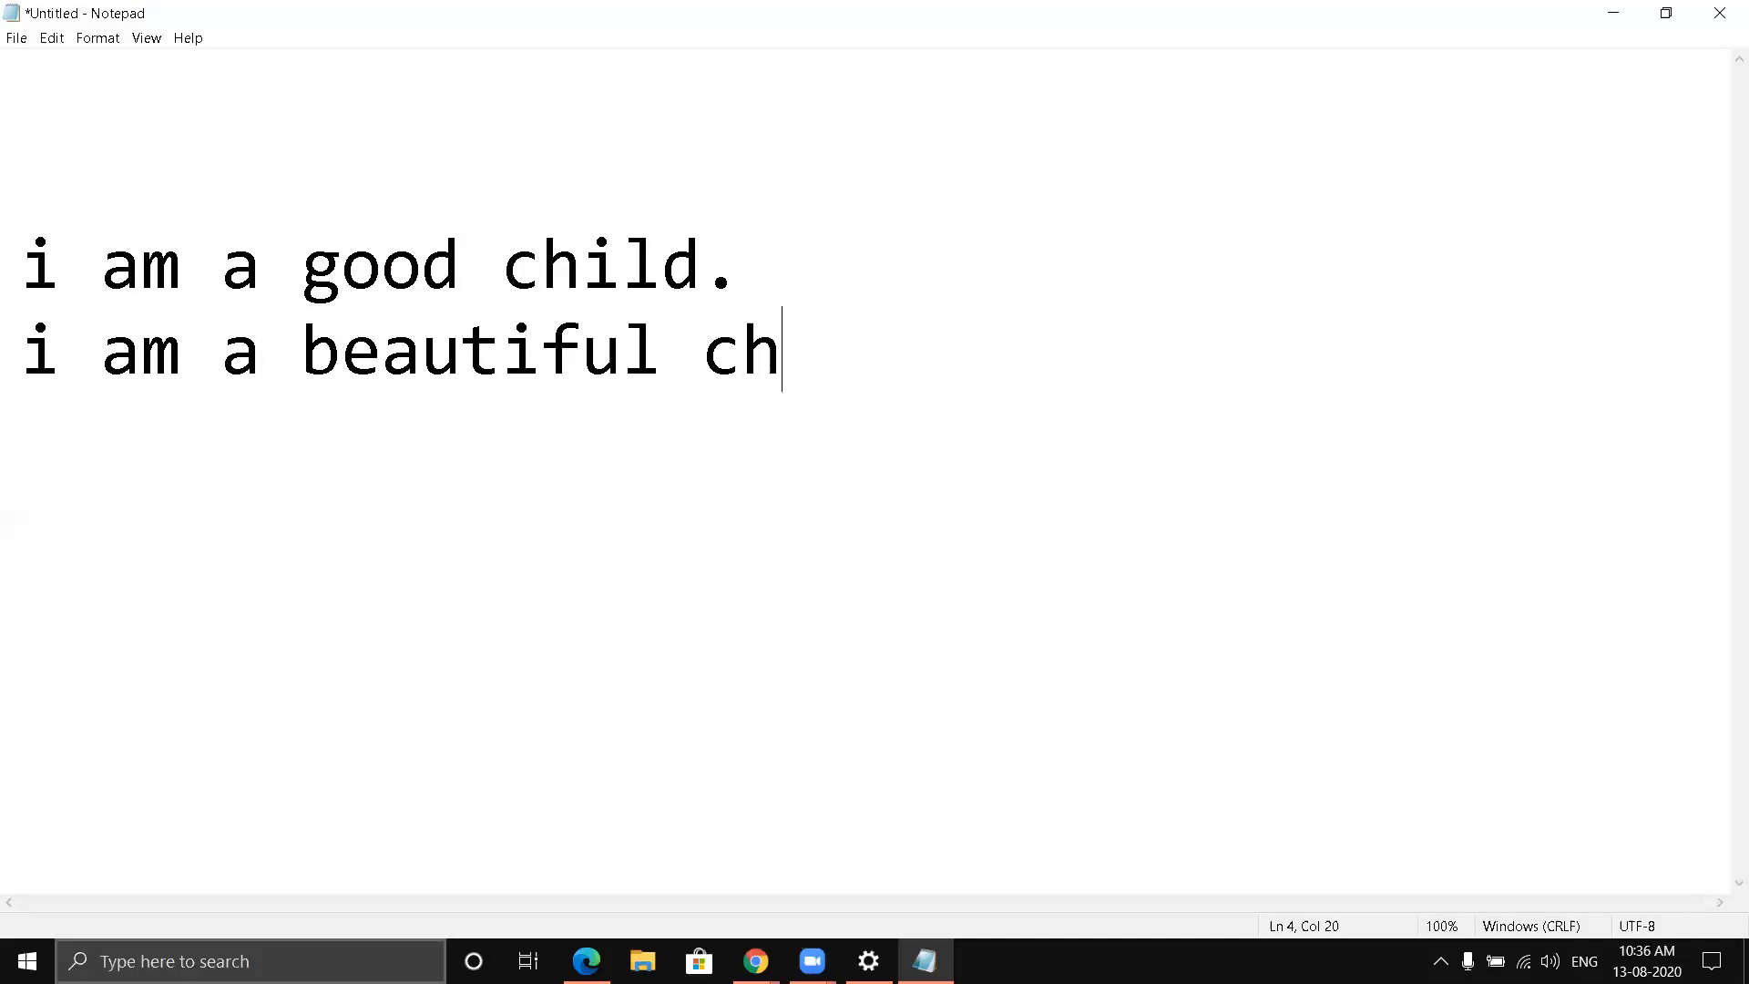
{"action": "type", "text": "ild."}
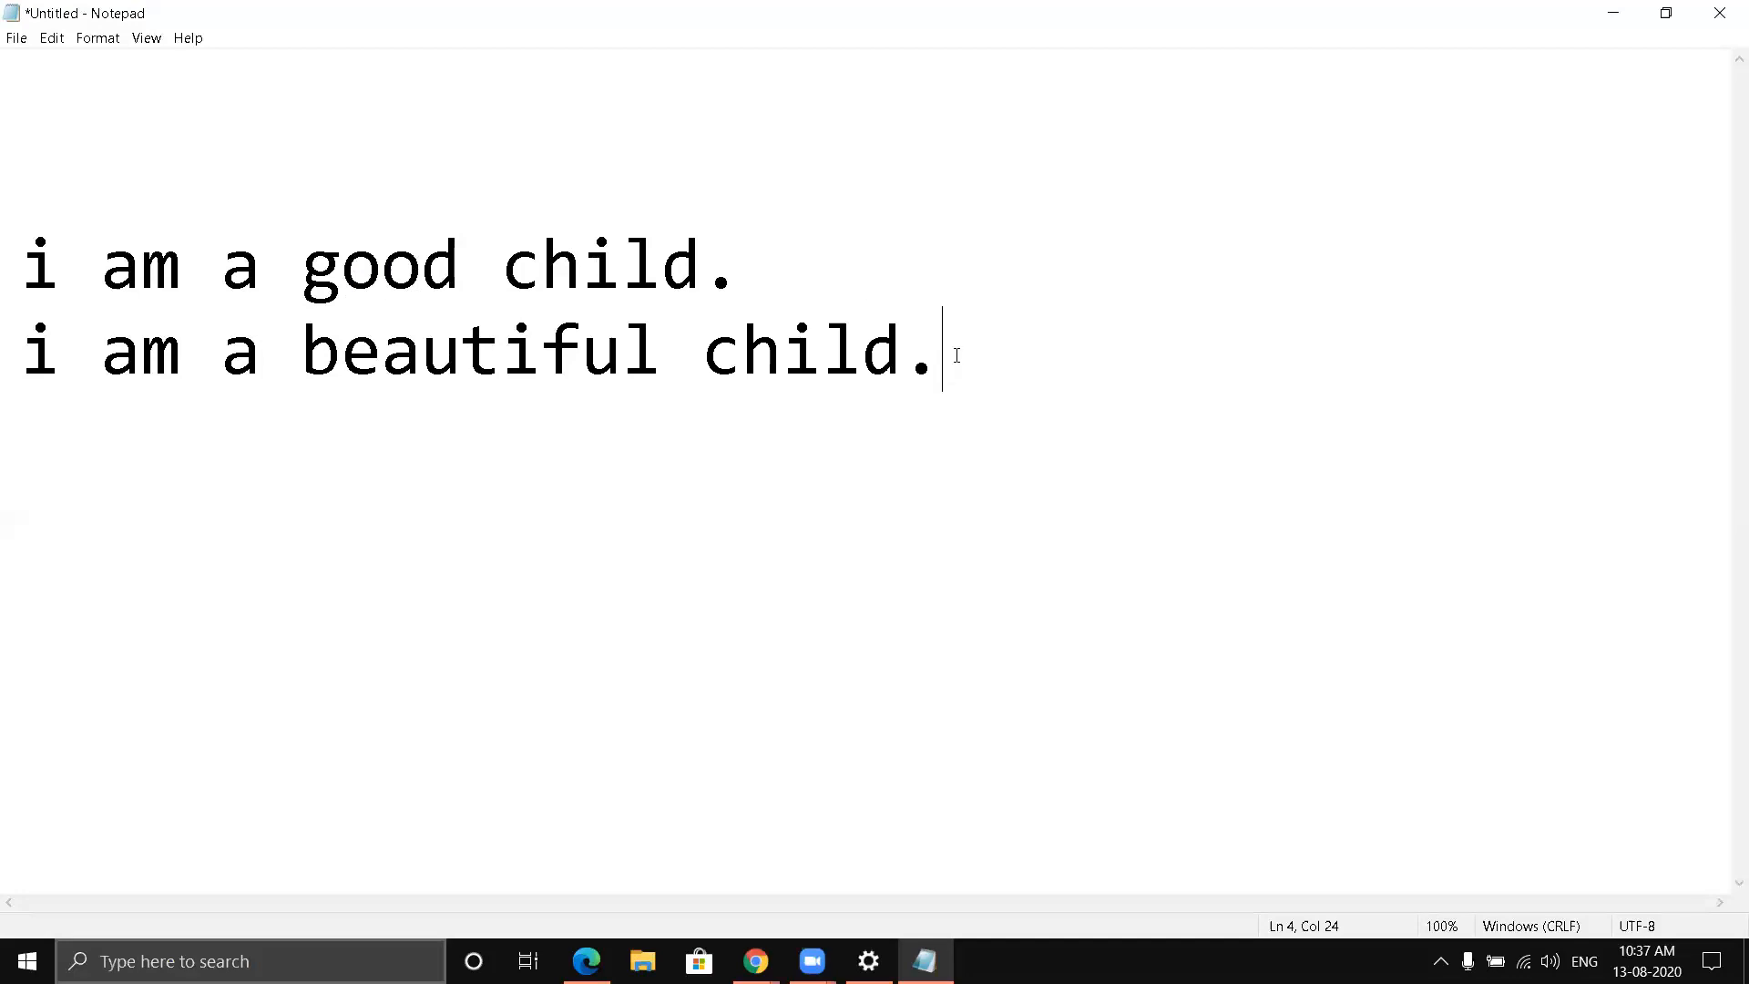
- Cut the sentence "i am a good child." and paste it directly after "i am a beautiful child."
{"action": "double_click", "coordinate": [29, 259]}
{"action": "left_click_drag", "start_coordinate": [134, 264], "coordinate": [732, 254]}
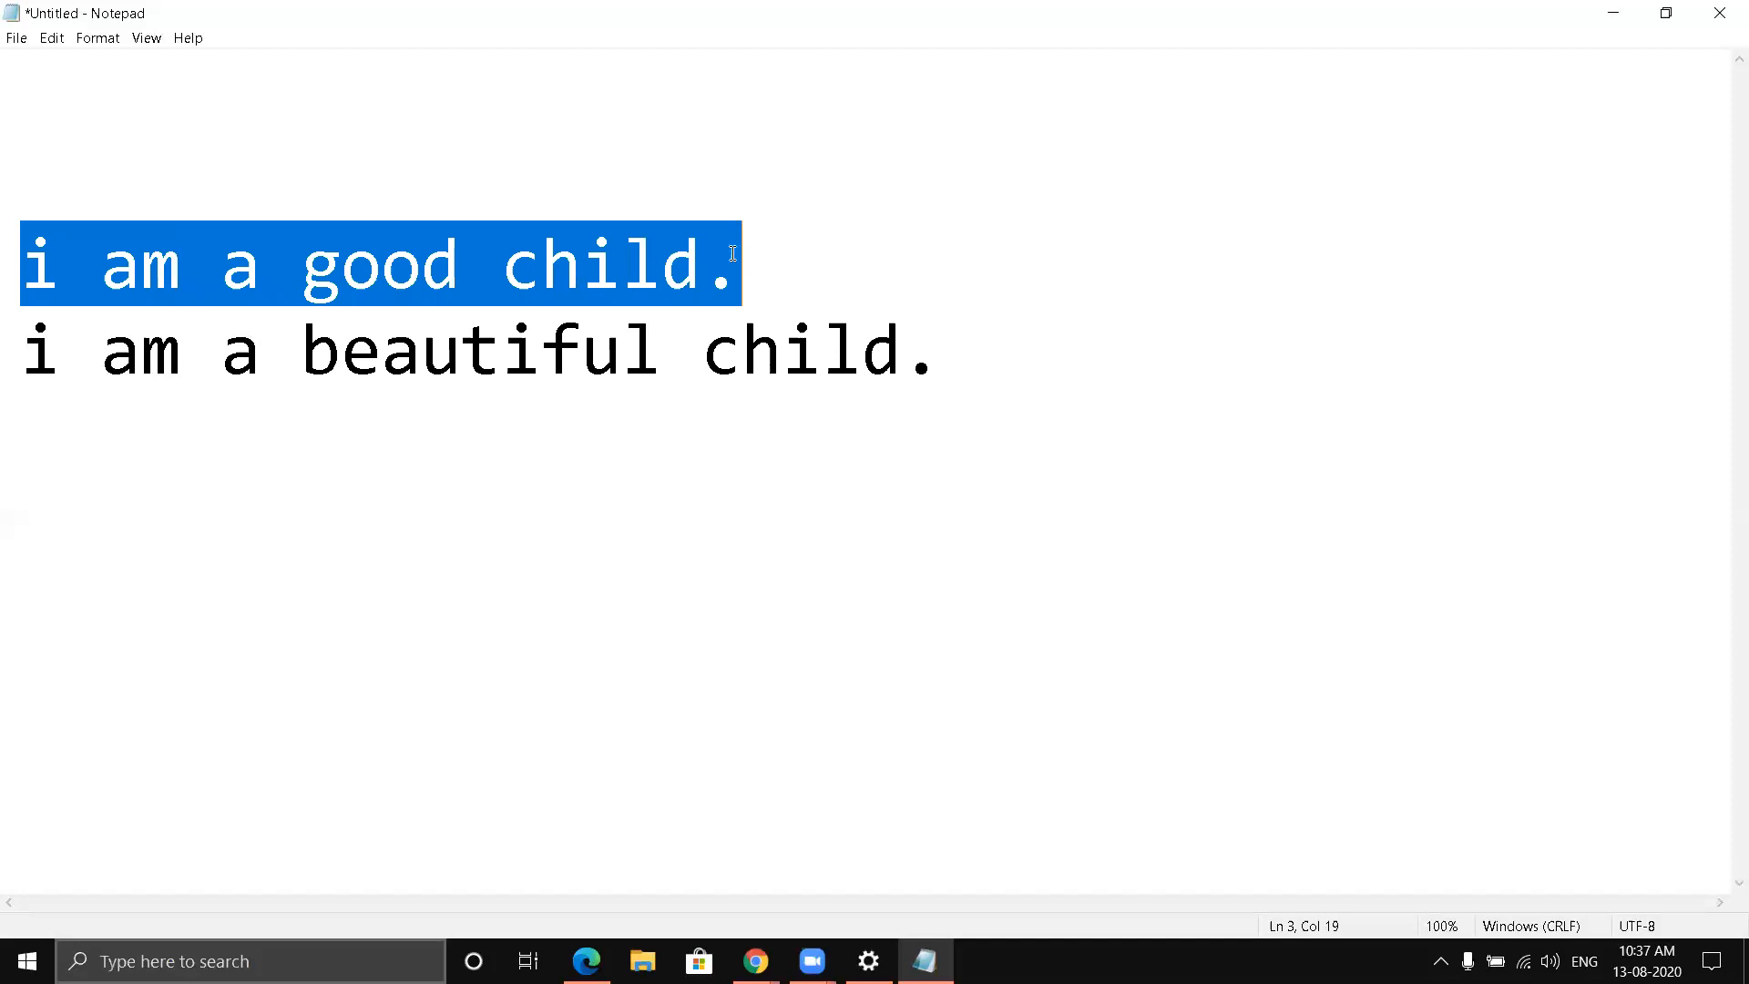
{"action": "right_click", "coordinate": [403, 273]}
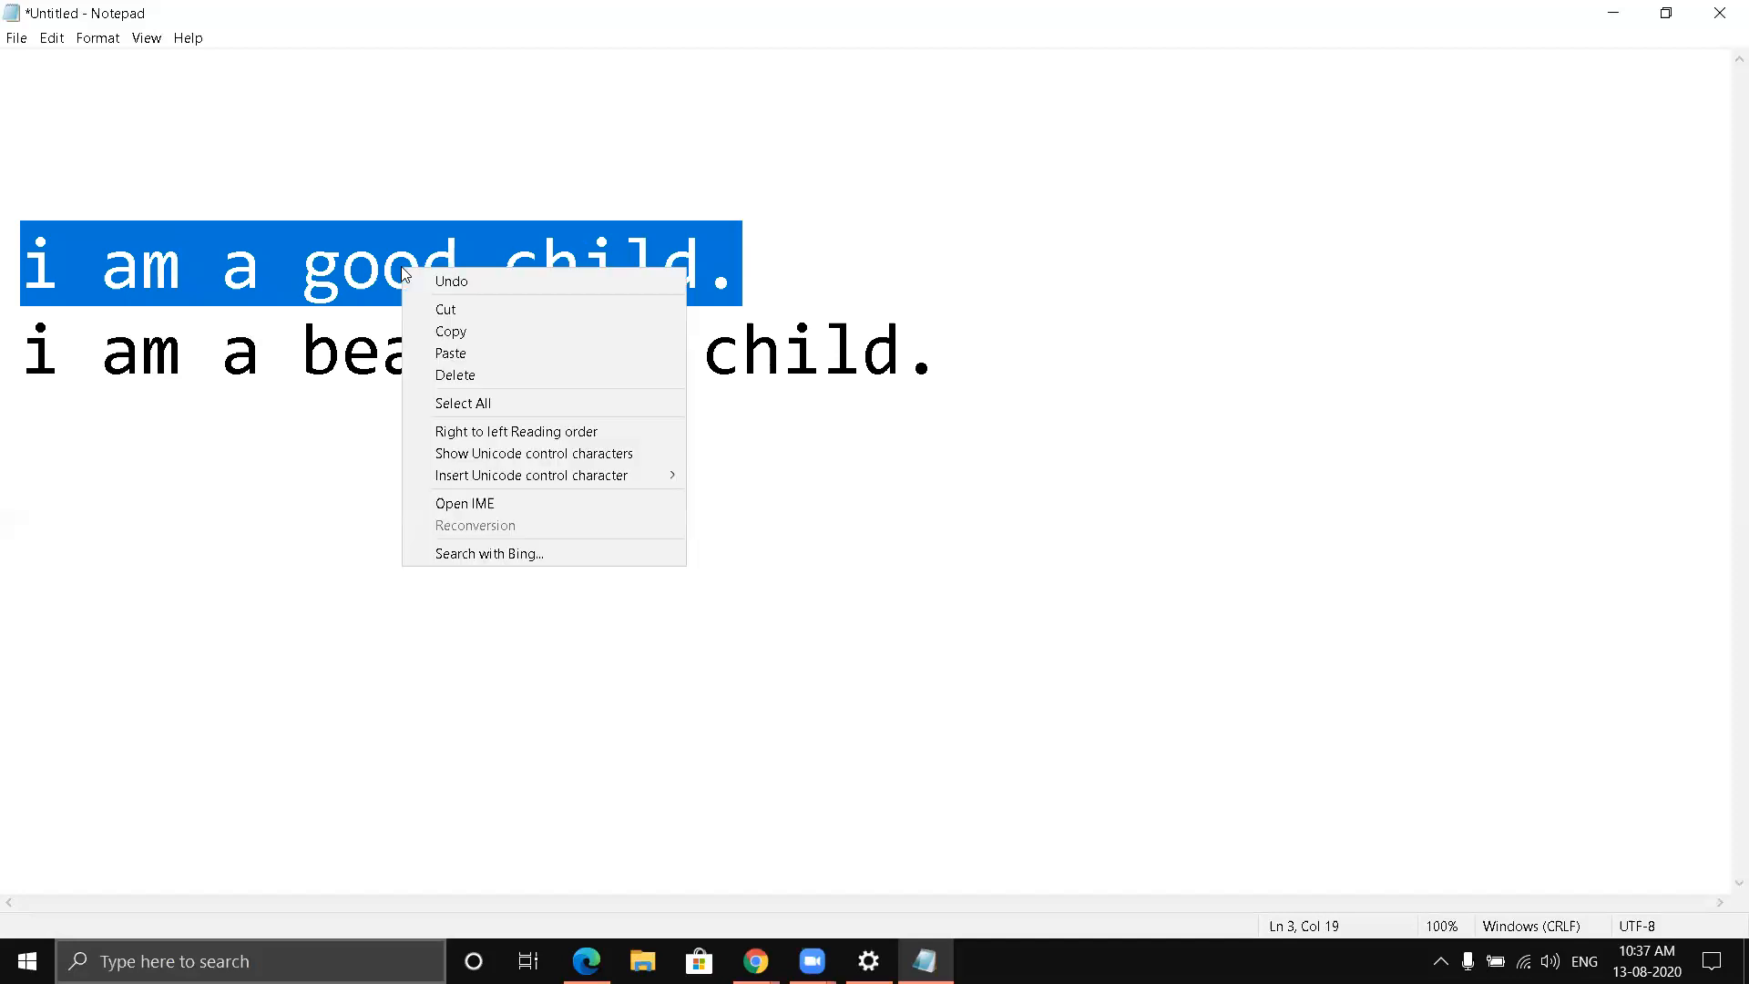
{"action": "left_click", "coordinate": [442, 310]}
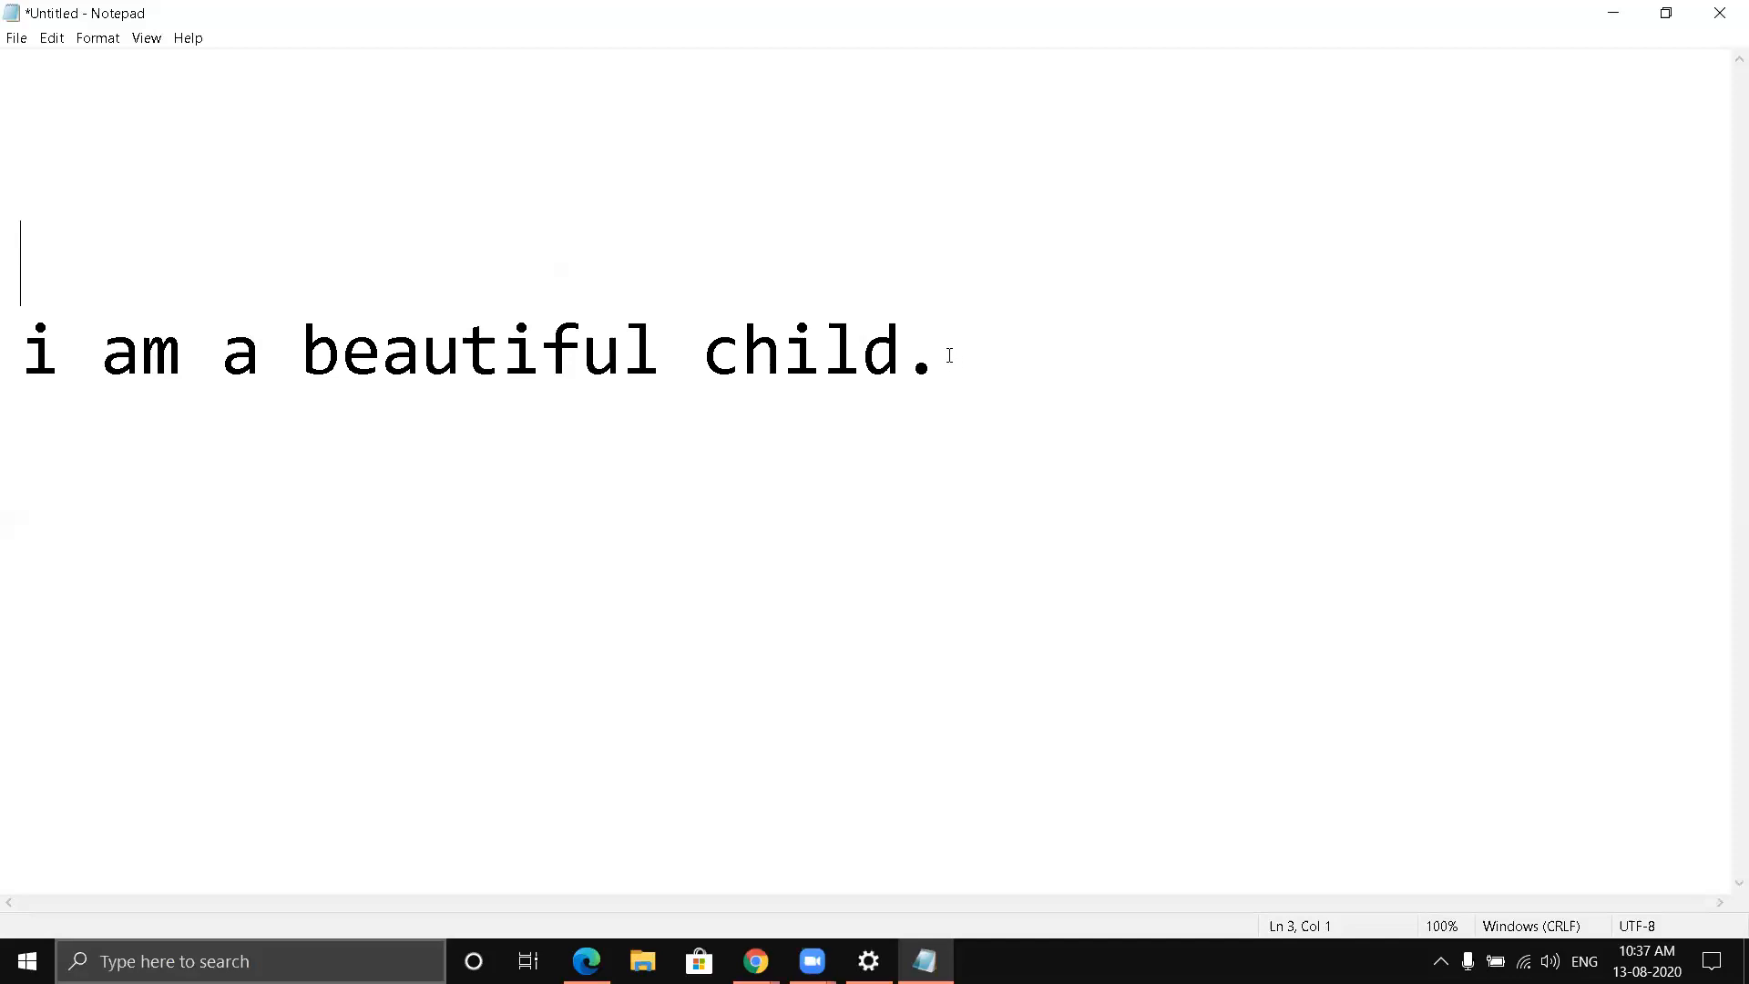
{"action": "left_click", "coordinate": [949, 355]}
{"action": "right_click", "coordinate": [943, 350]}
{"action": "left_click", "coordinate": [991, 438]}
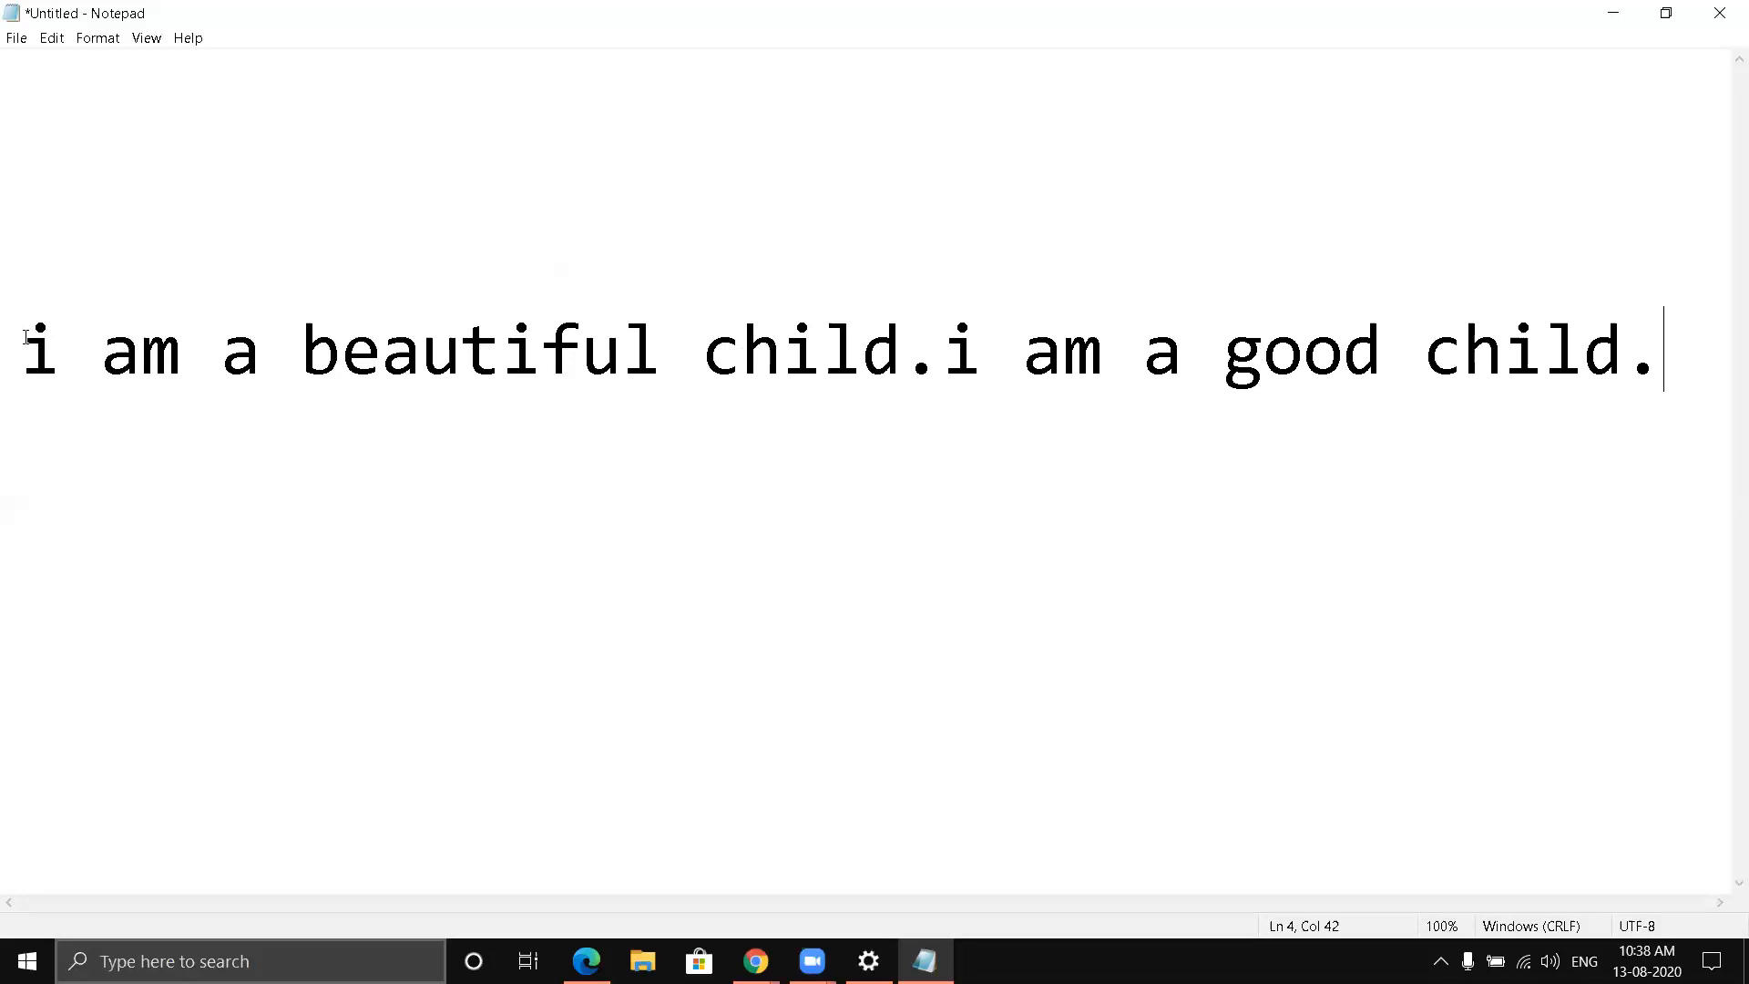
- Replace the lowercase "i" at the start of both sentences with a capital "I"
{"action": "left_click_drag", "start_coordinate": [25, 337], "coordinate": [53, 346]}
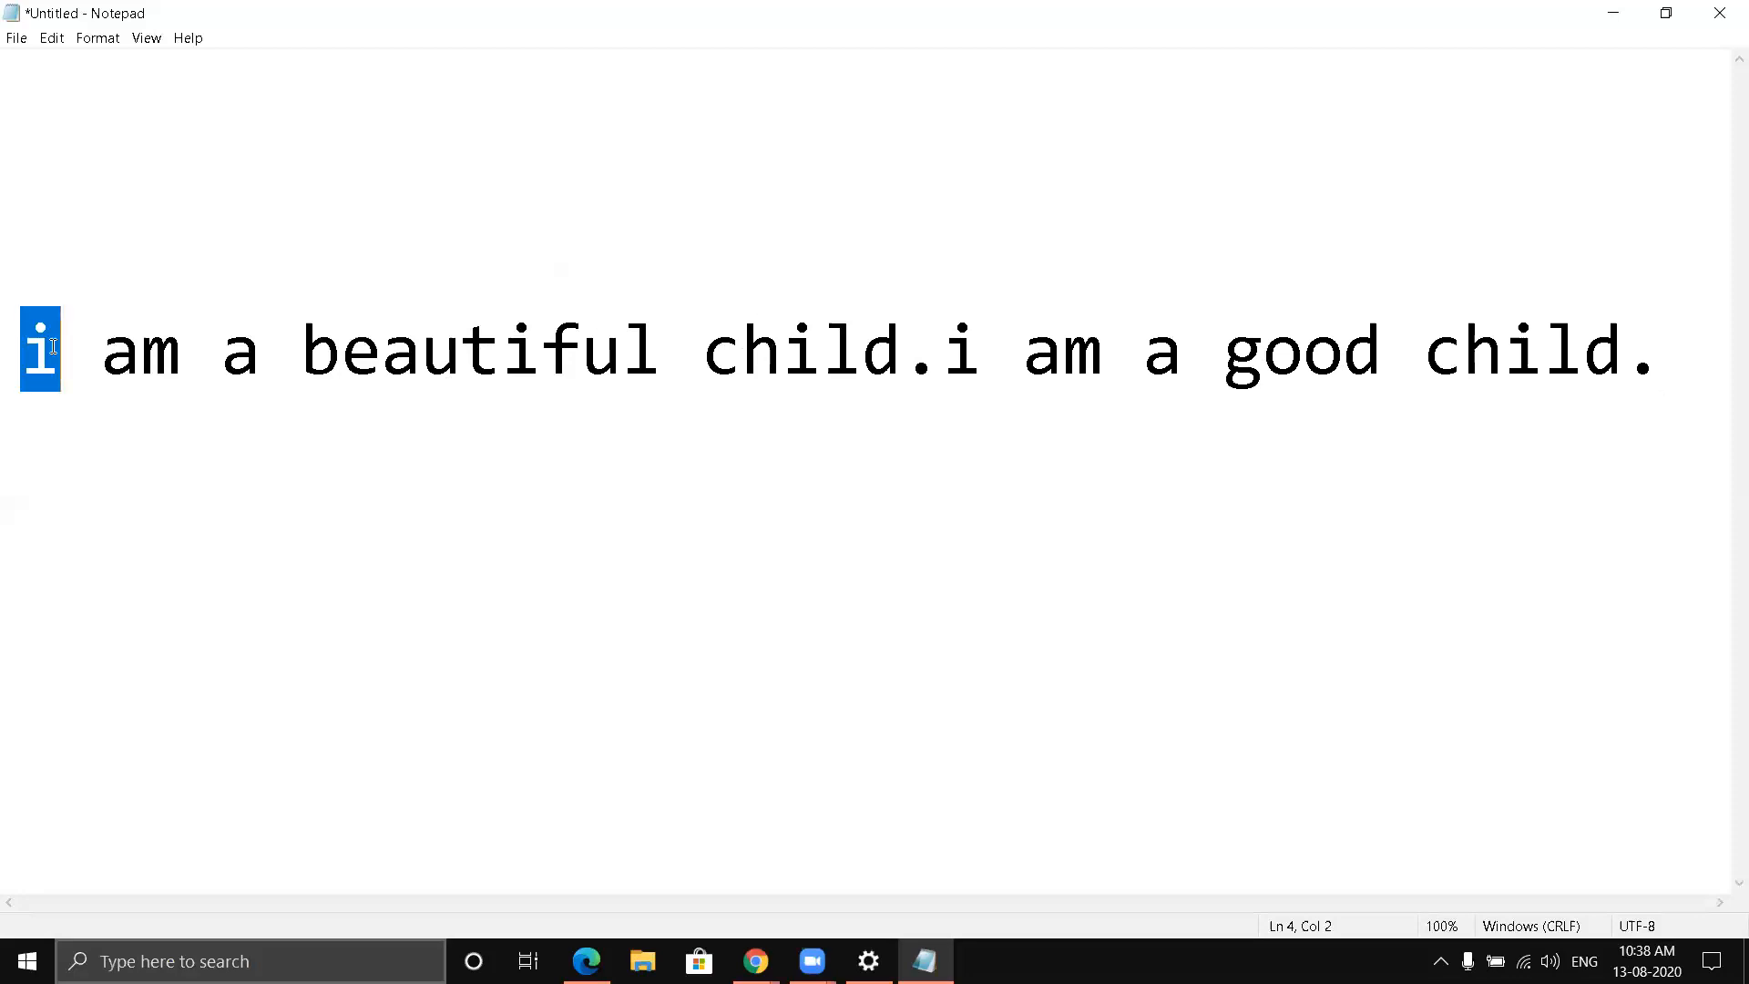
{"action": "type", "text": "I"}
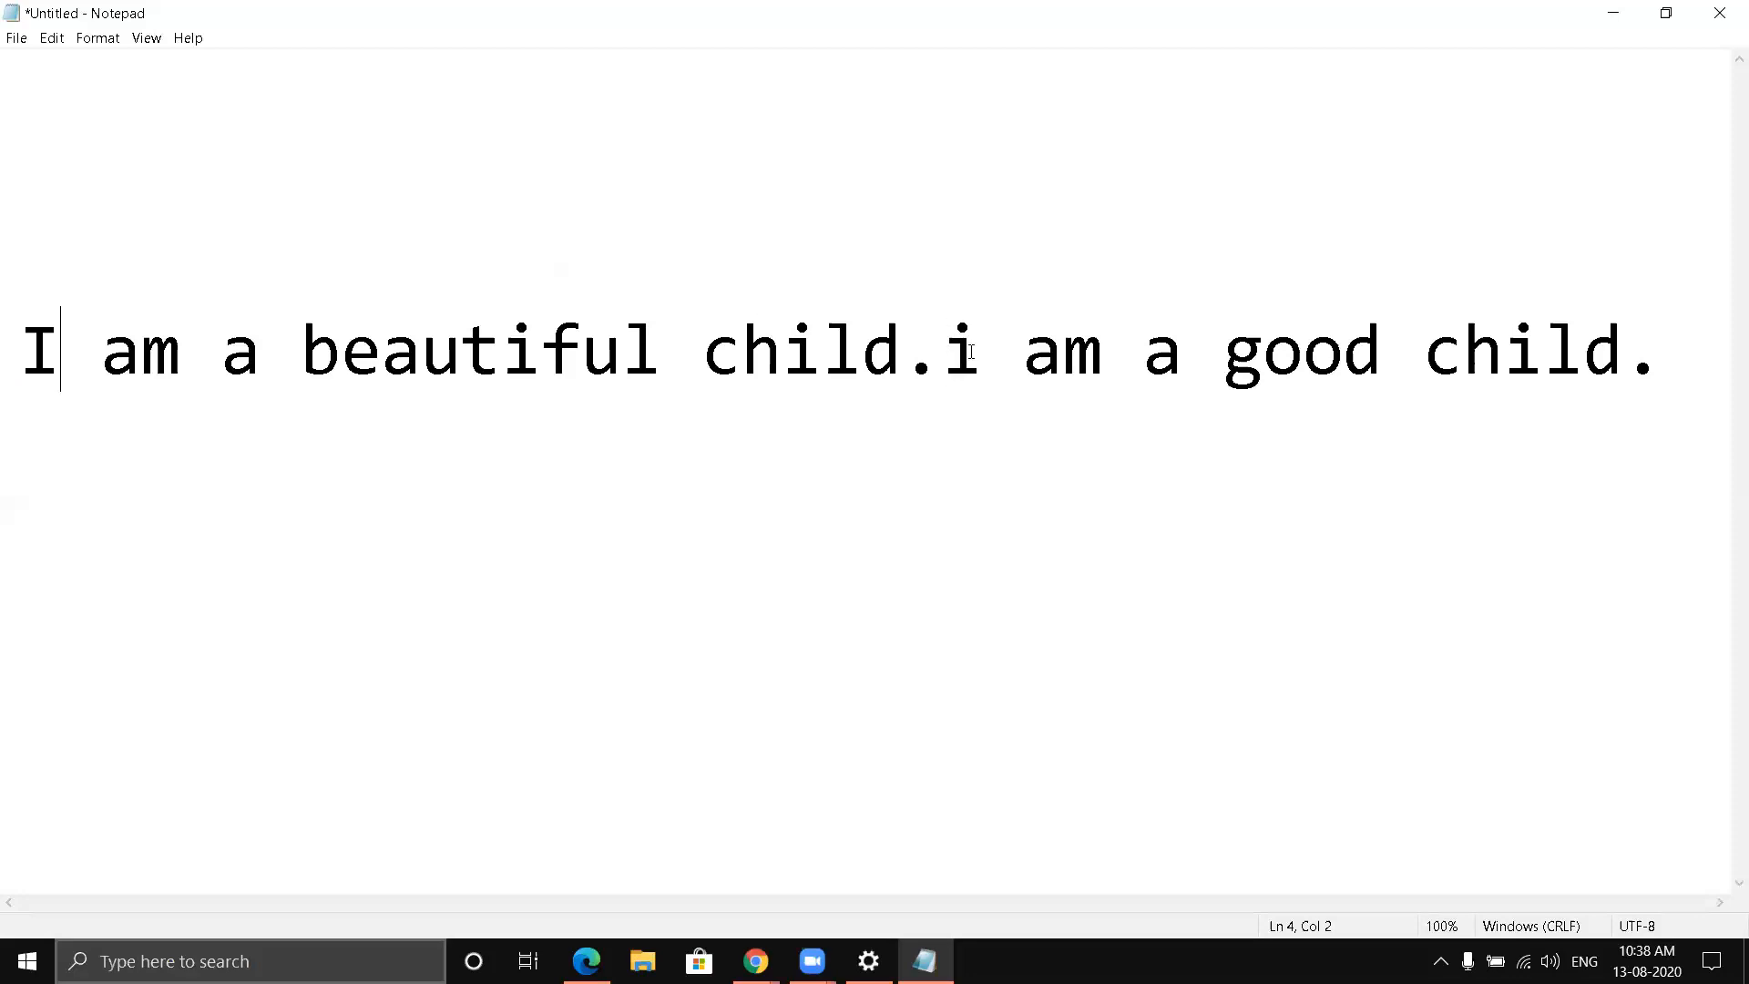
{"action": "left_click_drag", "start_coordinate": [947, 348], "coordinate": [978, 348]}
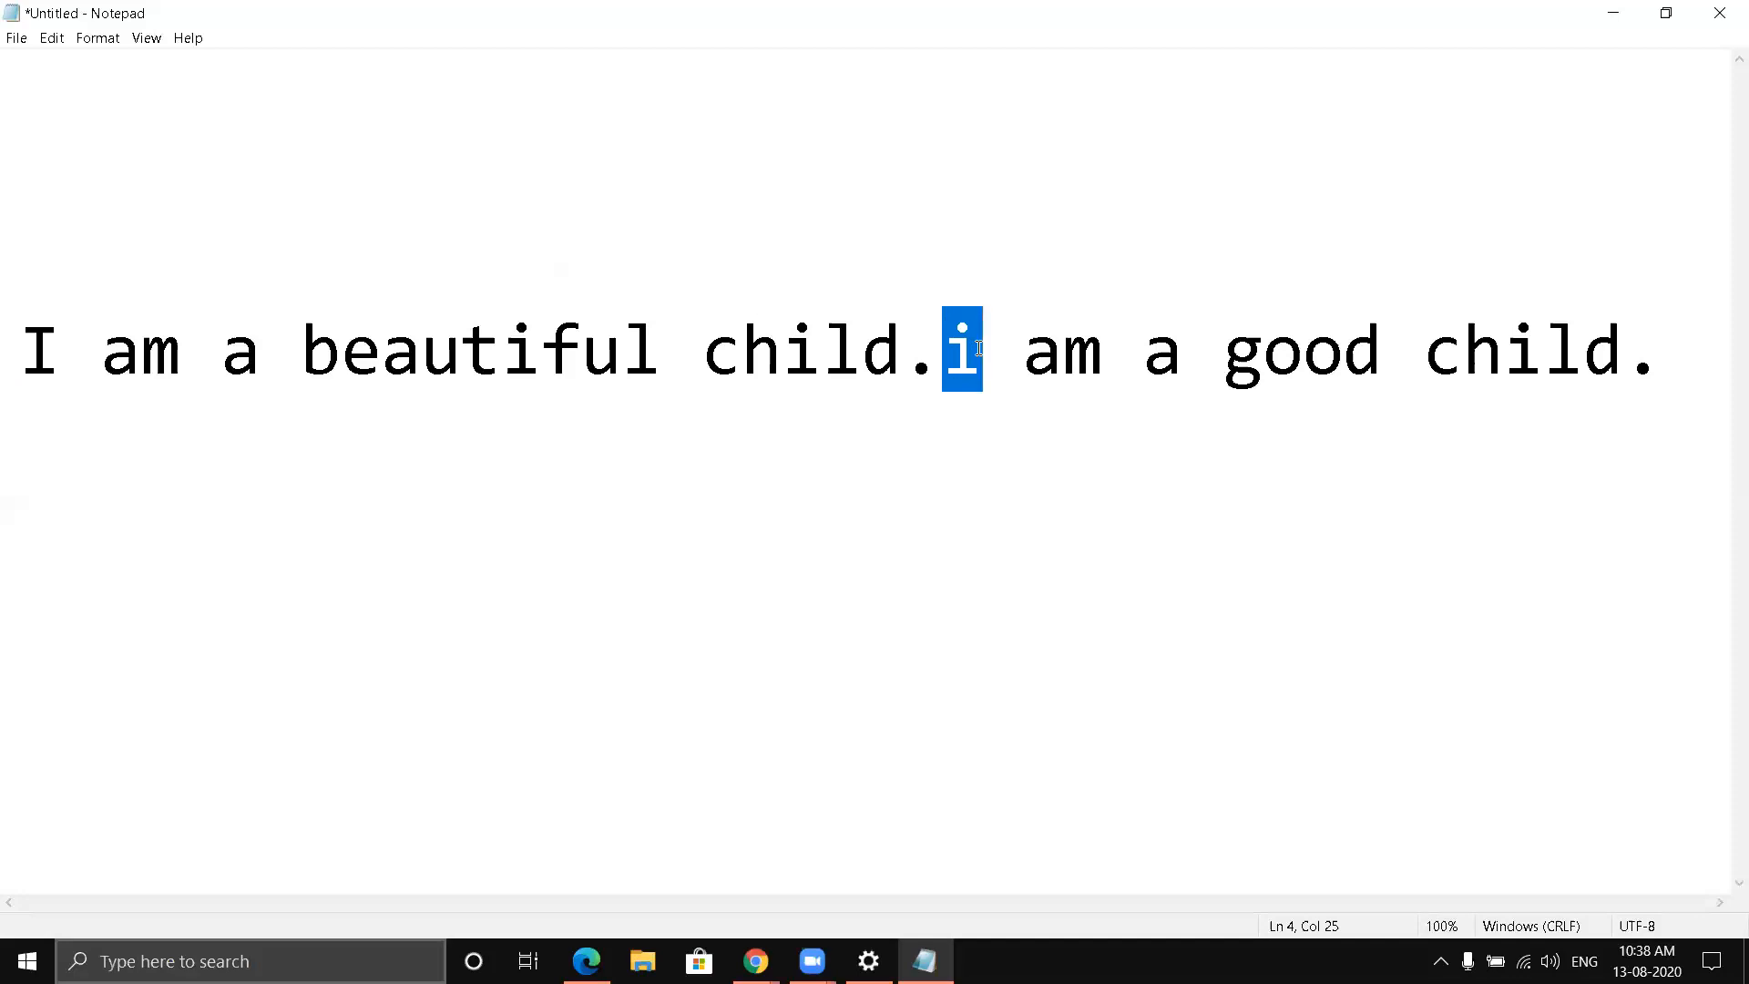
{"action": "type", "text": "I"}
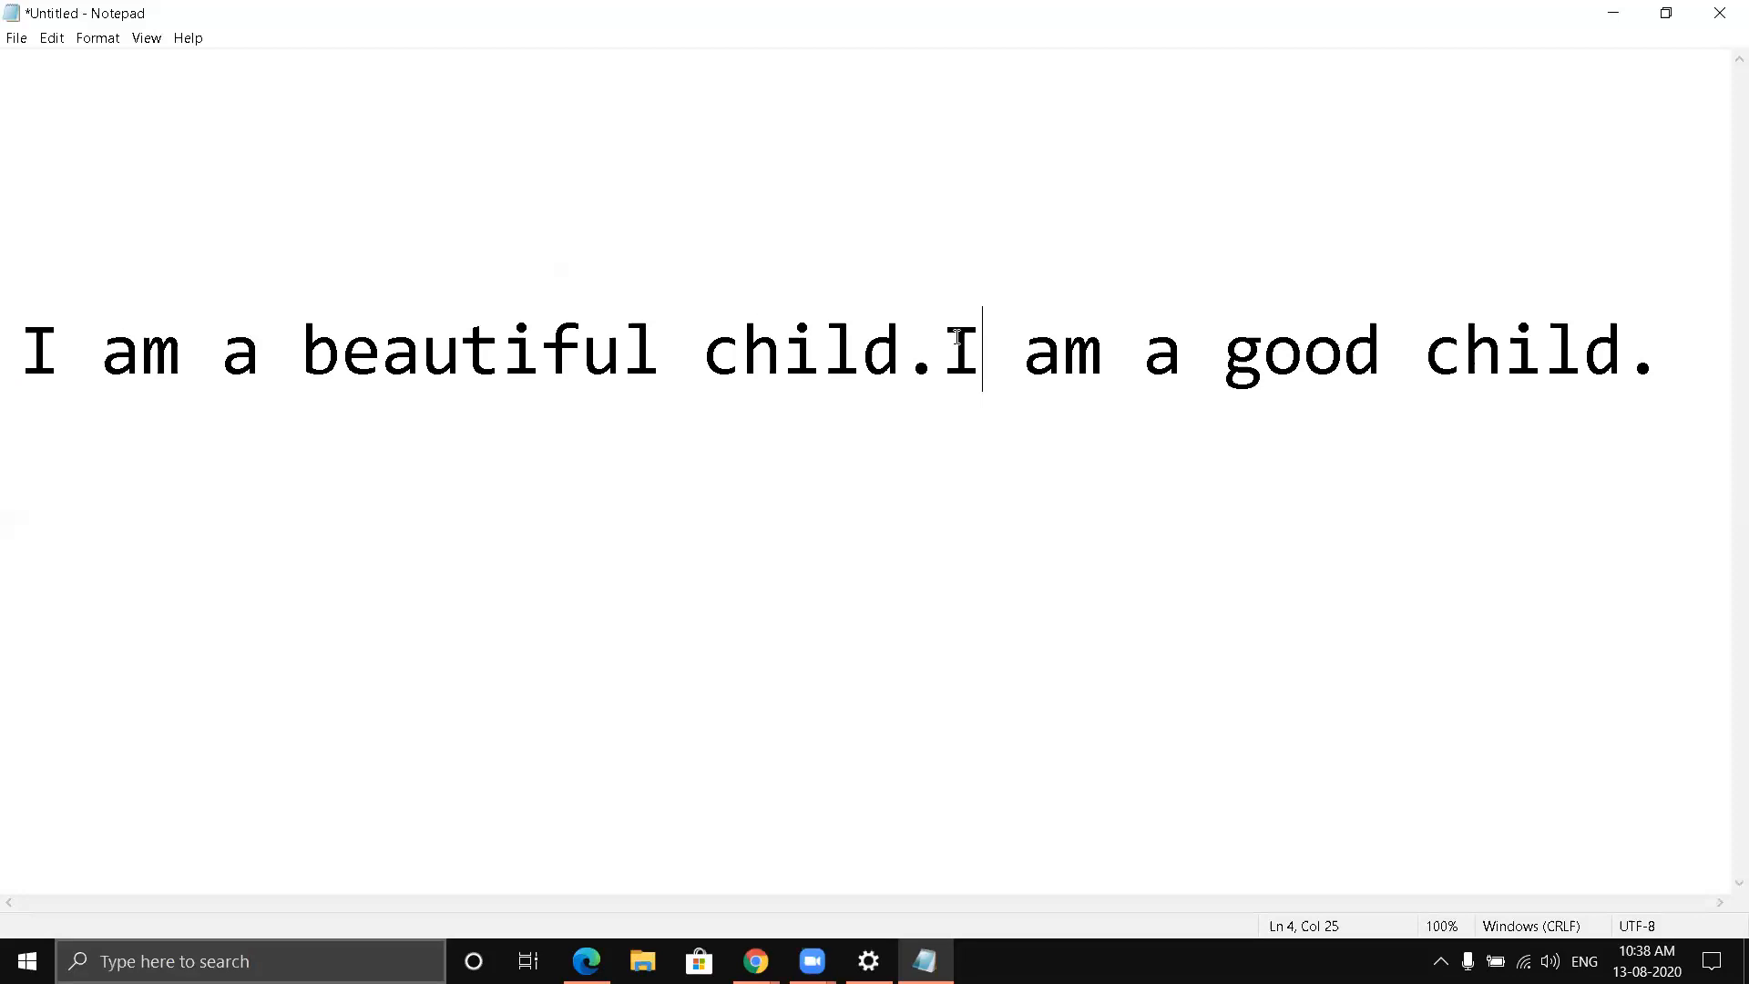
- Cut the sentence "I am a good child." and paste it on the empty line above "I am a beautiful child."
{"action": "left_click_drag", "start_coordinate": [959, 337], "coordinate": [1098, 354]}
{"action": "left_click", "coordinate": [1097, 354]}
{"action": "left_click", "coordinate": [949, 343]}
{"action": "left_click_drag", "start_coordinate": [949, 343], "coordinate": [1452, 381]}
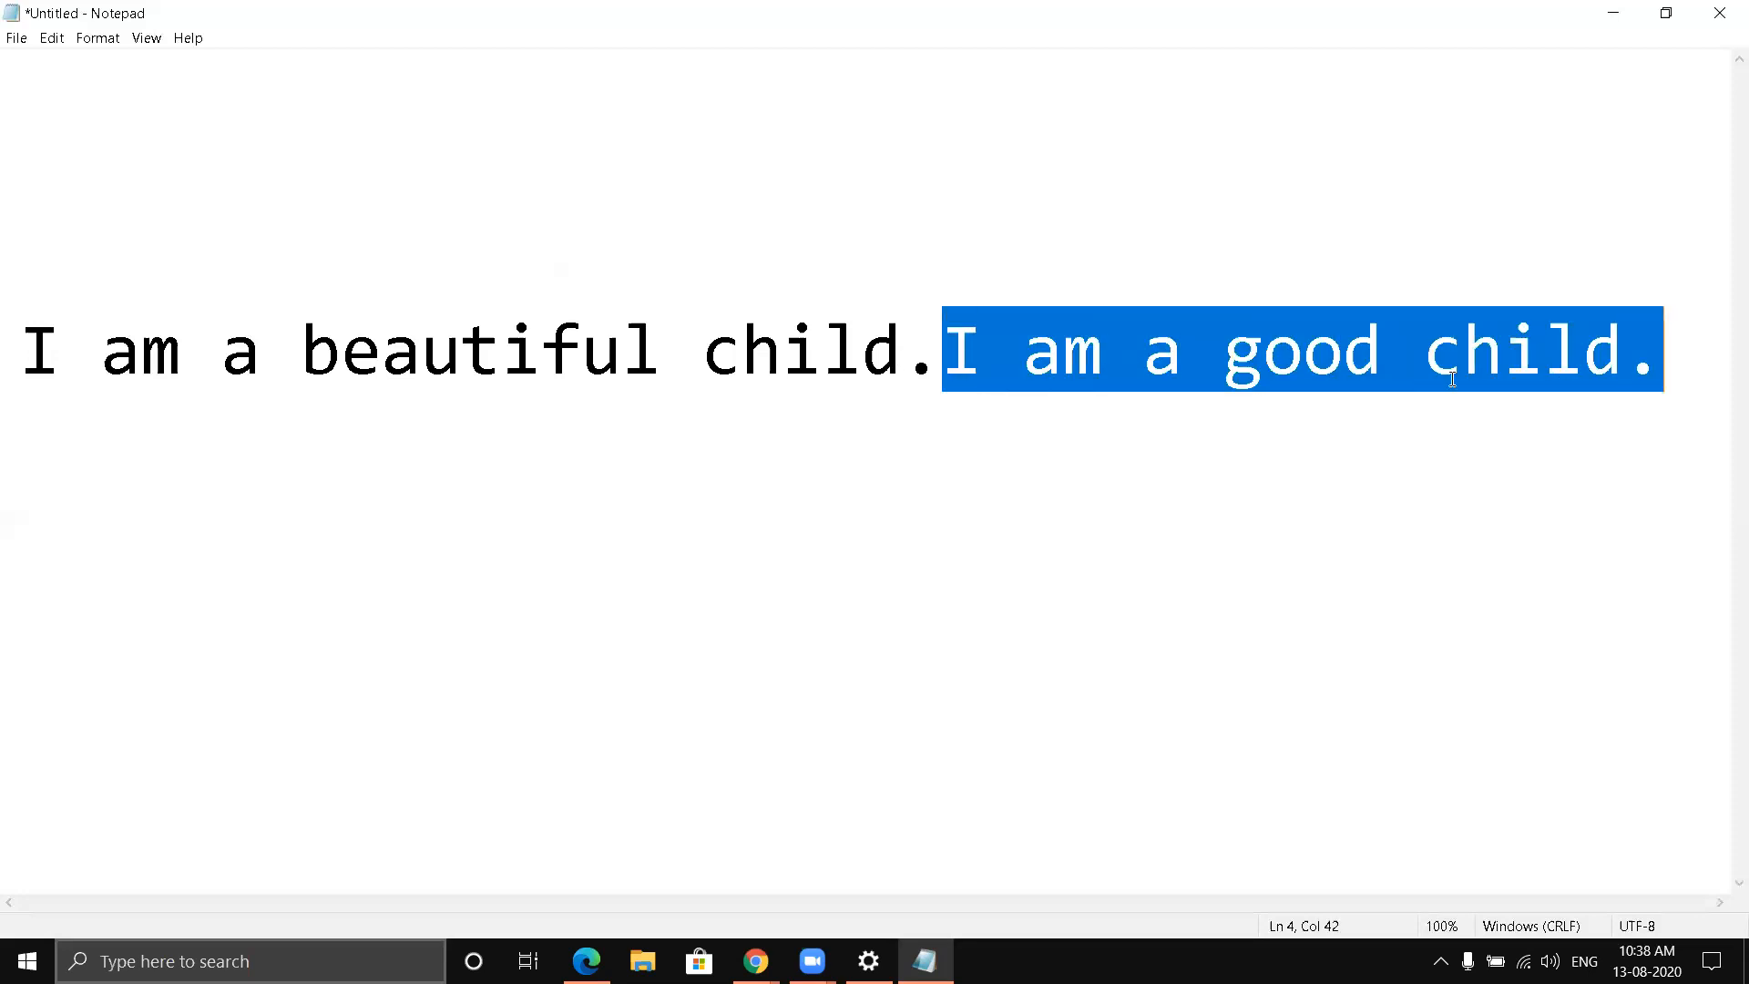
{"action": "right_click", "coordinate": [1270, 335]}
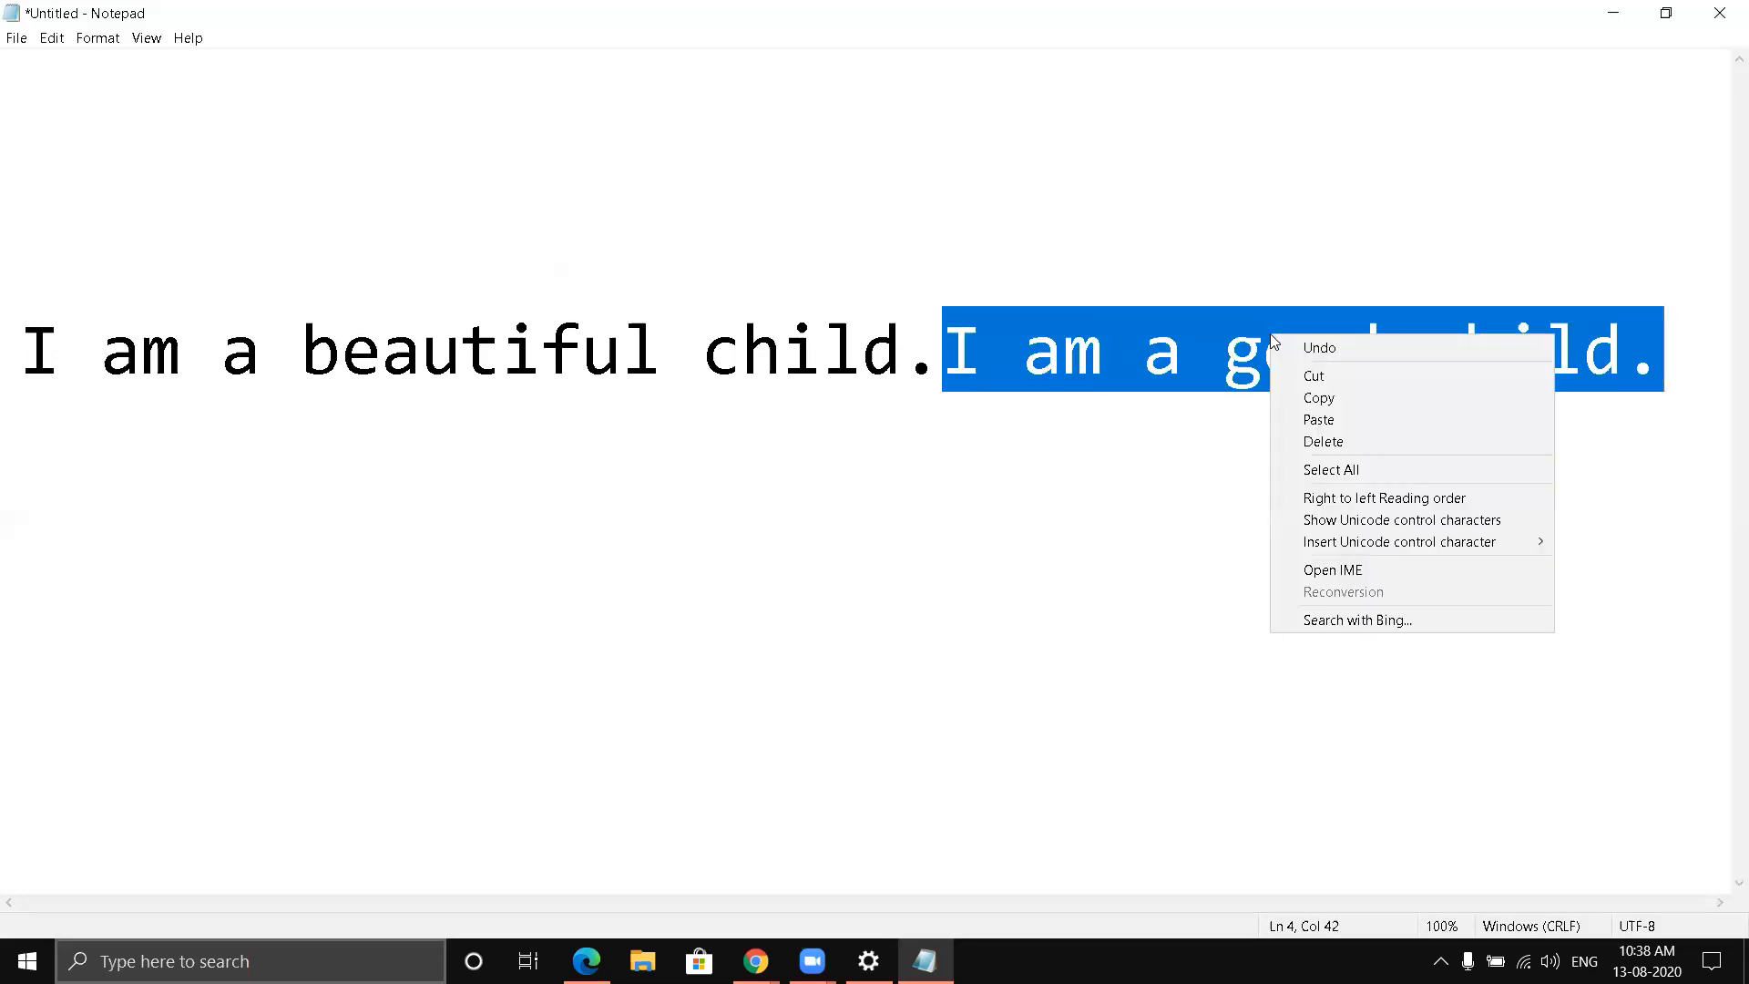
{"action": "left_click", "coordinate": [1320, 390]}
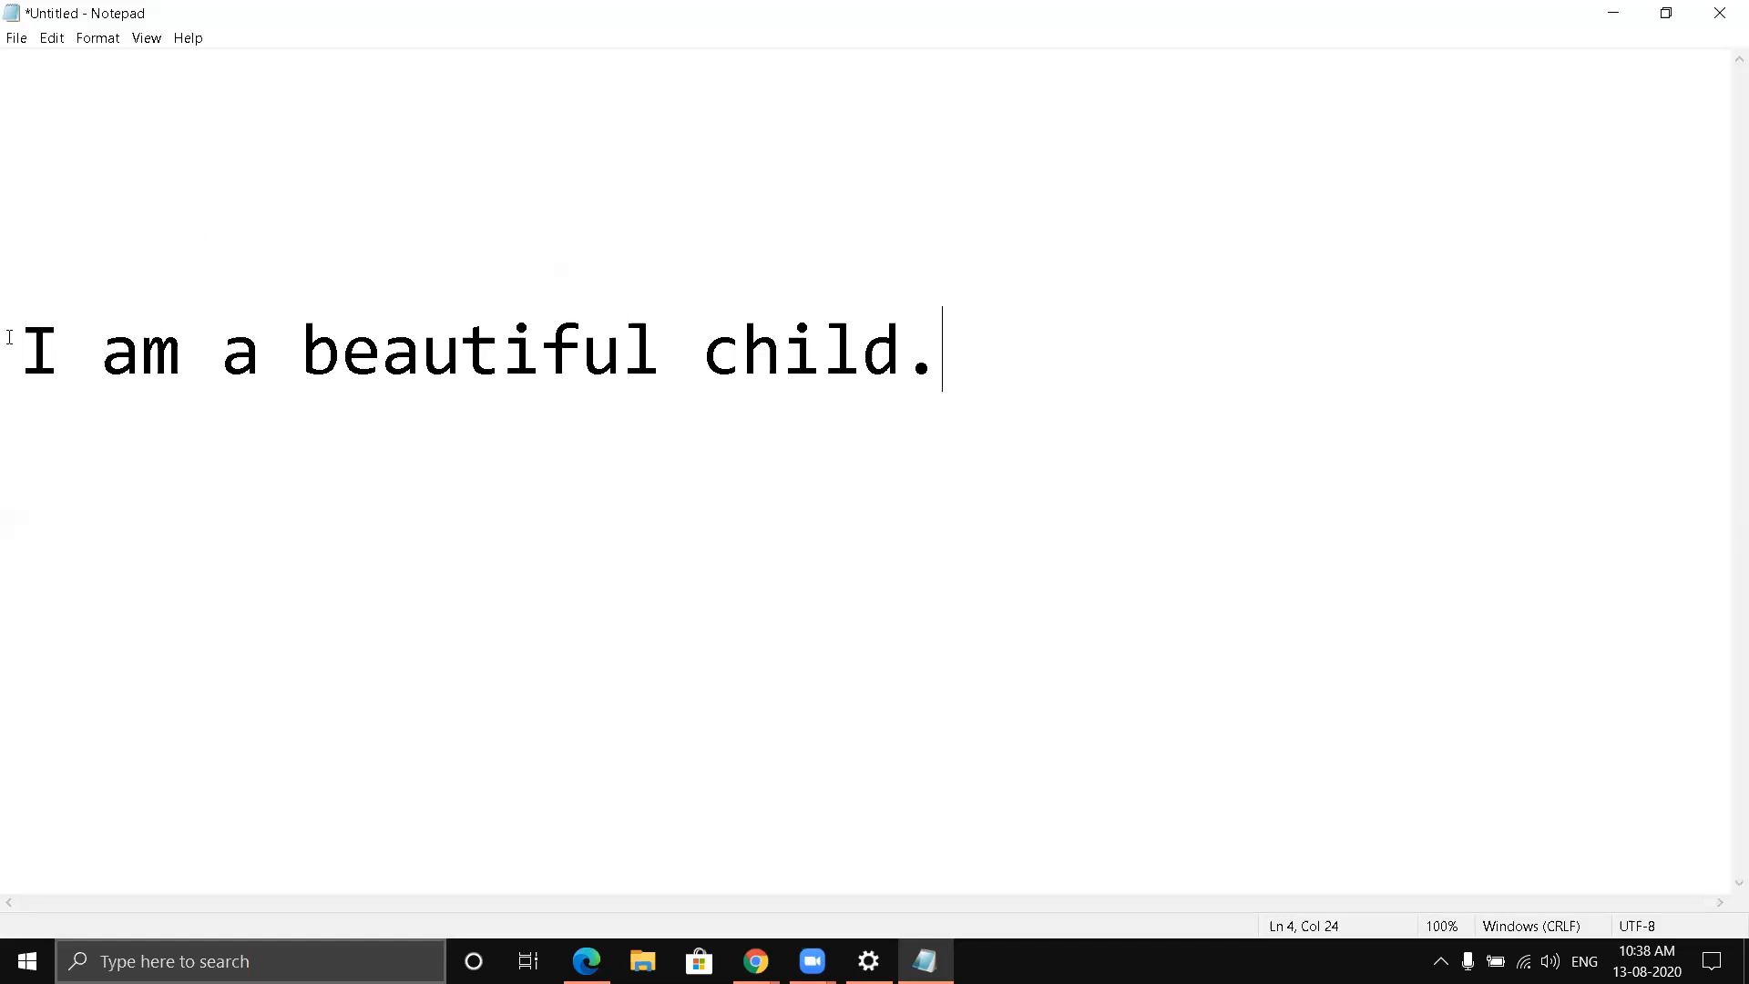
{"action": "left_click", "coordinate": [42, 251]}
{"action": "right_click", "coordinate": [42, 251]}
{"action": "left_click", "coordinate": [90, 336]}
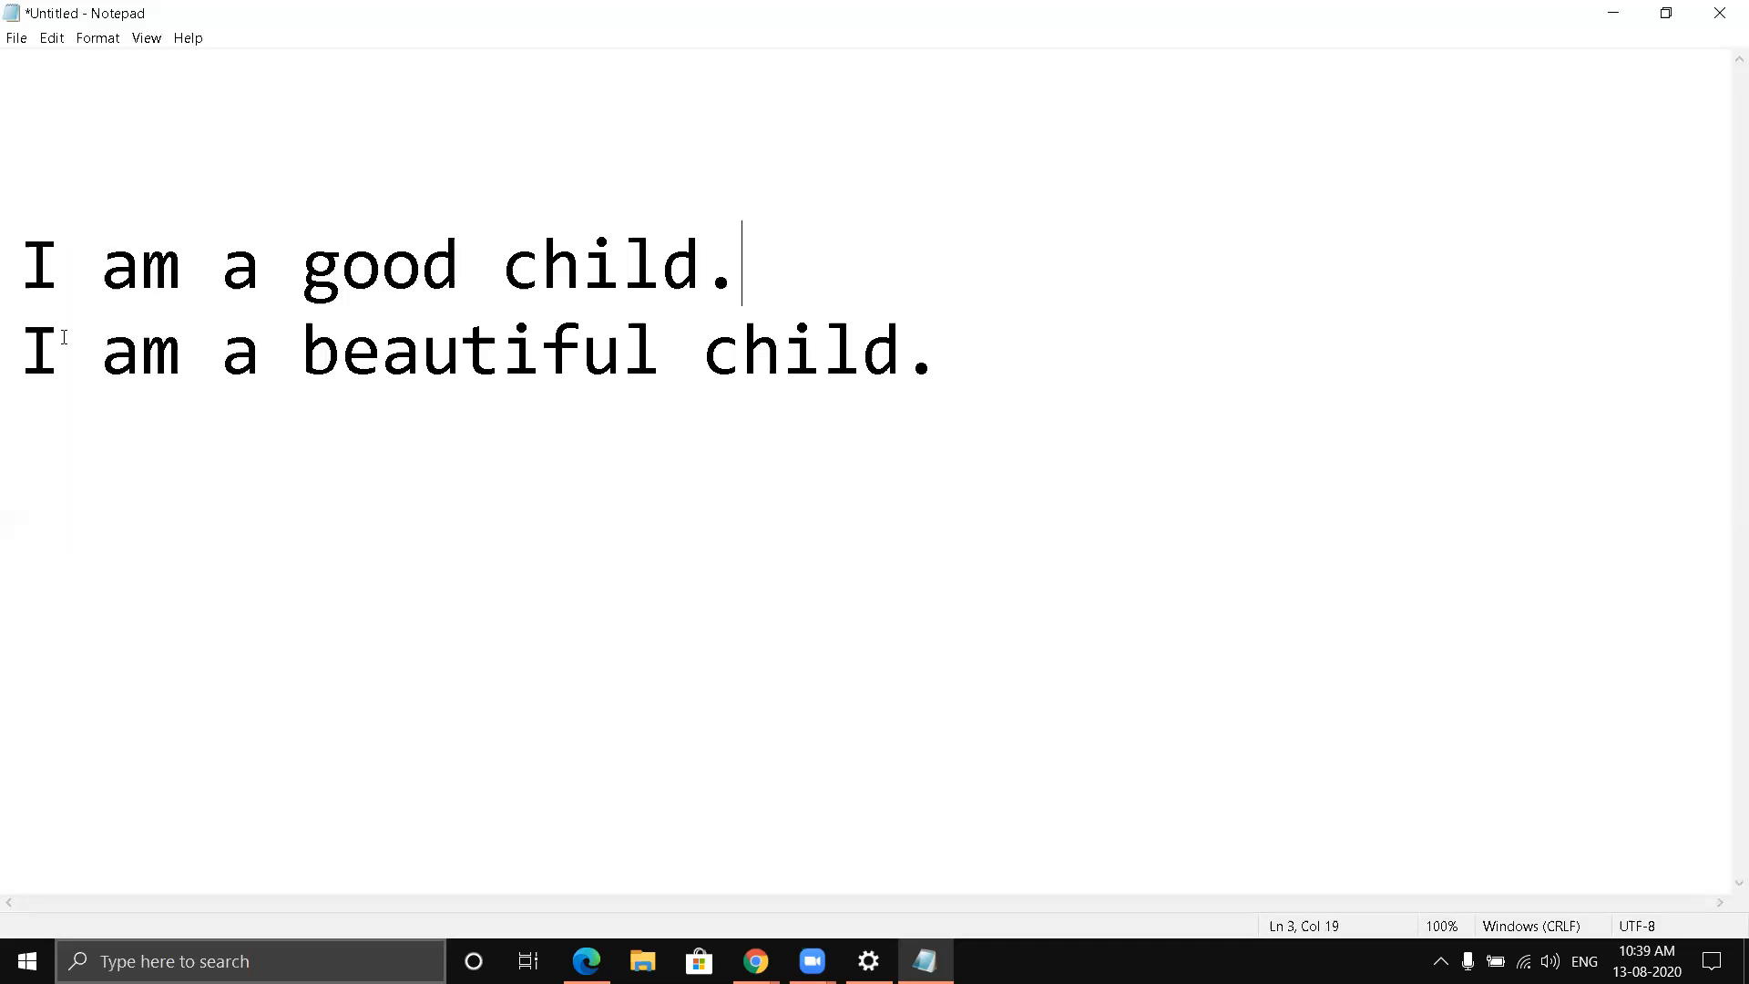
- Paste "I am a good child." on a new line below "I am a beautiful child."
{"action": "left_click", "coordinate": [35, 447]}
{"action": "left_click", "coordinate": [951, 357]}
{"action": "key", "text": "Return"}
{"action": "right_click", "coordinate": [20, 437]}
{"action": "left_click", "coordinate": [66, 522]}
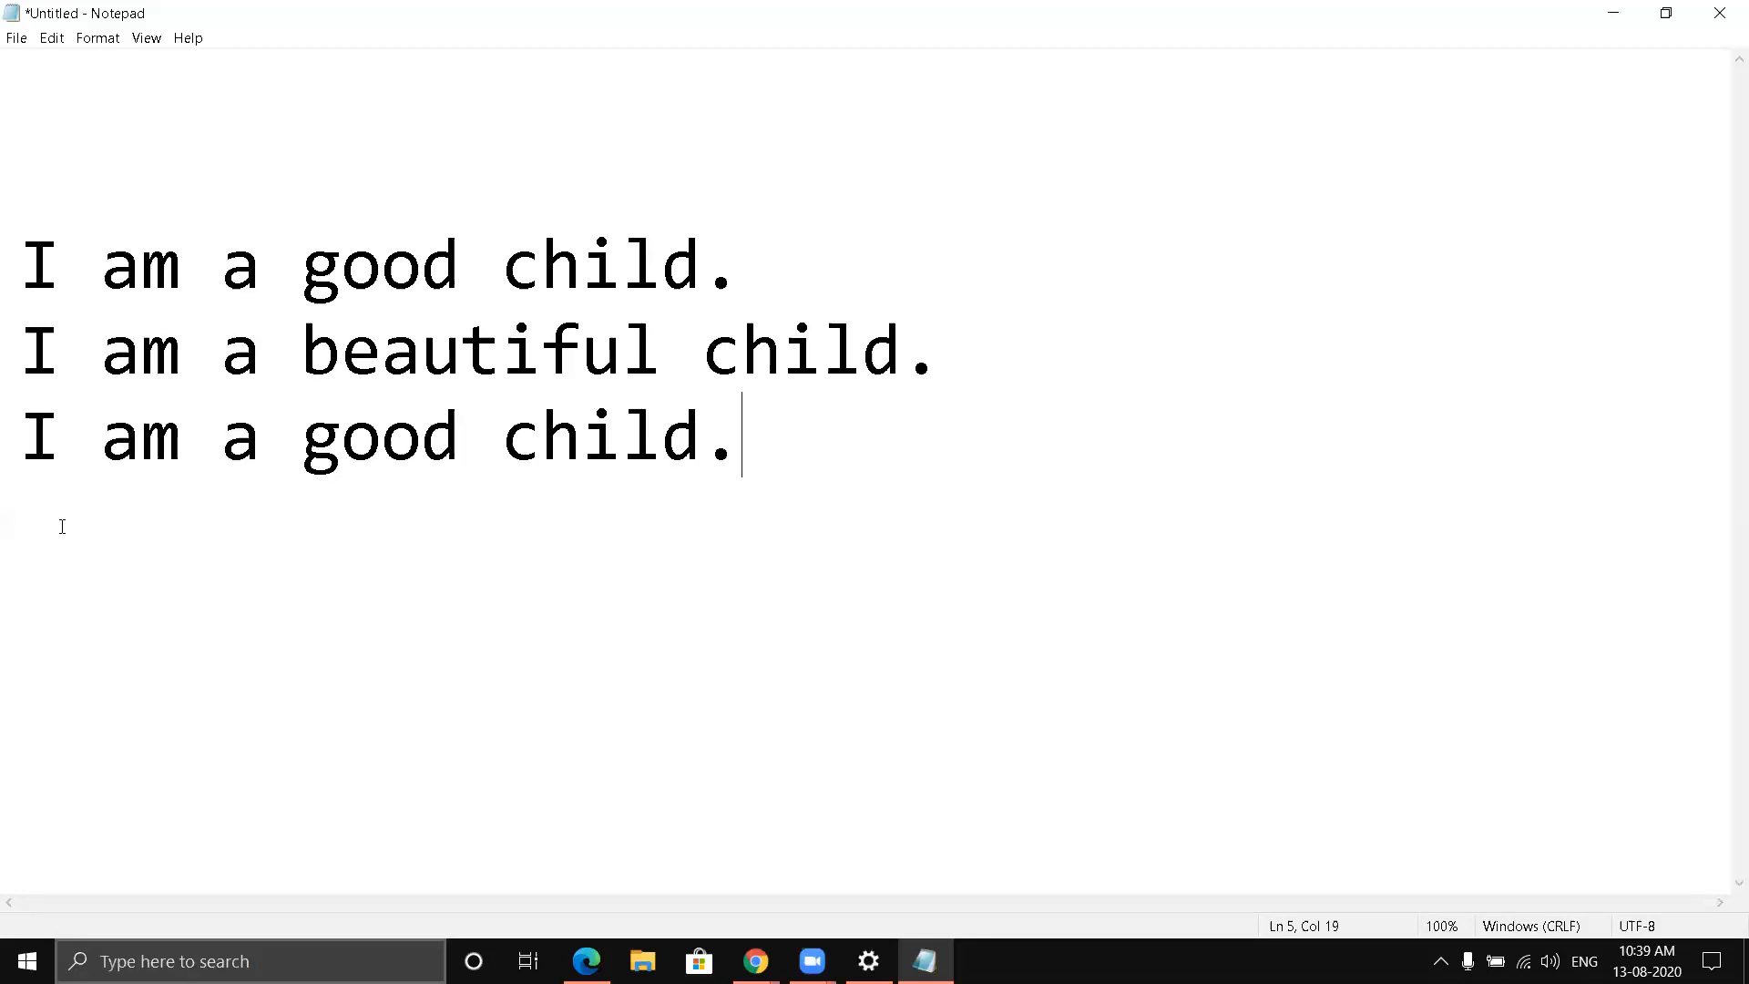
- Paste another "I am a good child." directly after the first sentence on the same line
{"action": "left_click", "coordinate": [754, 254]}
{"action": "right_click", "coordinate": [755, 255]}
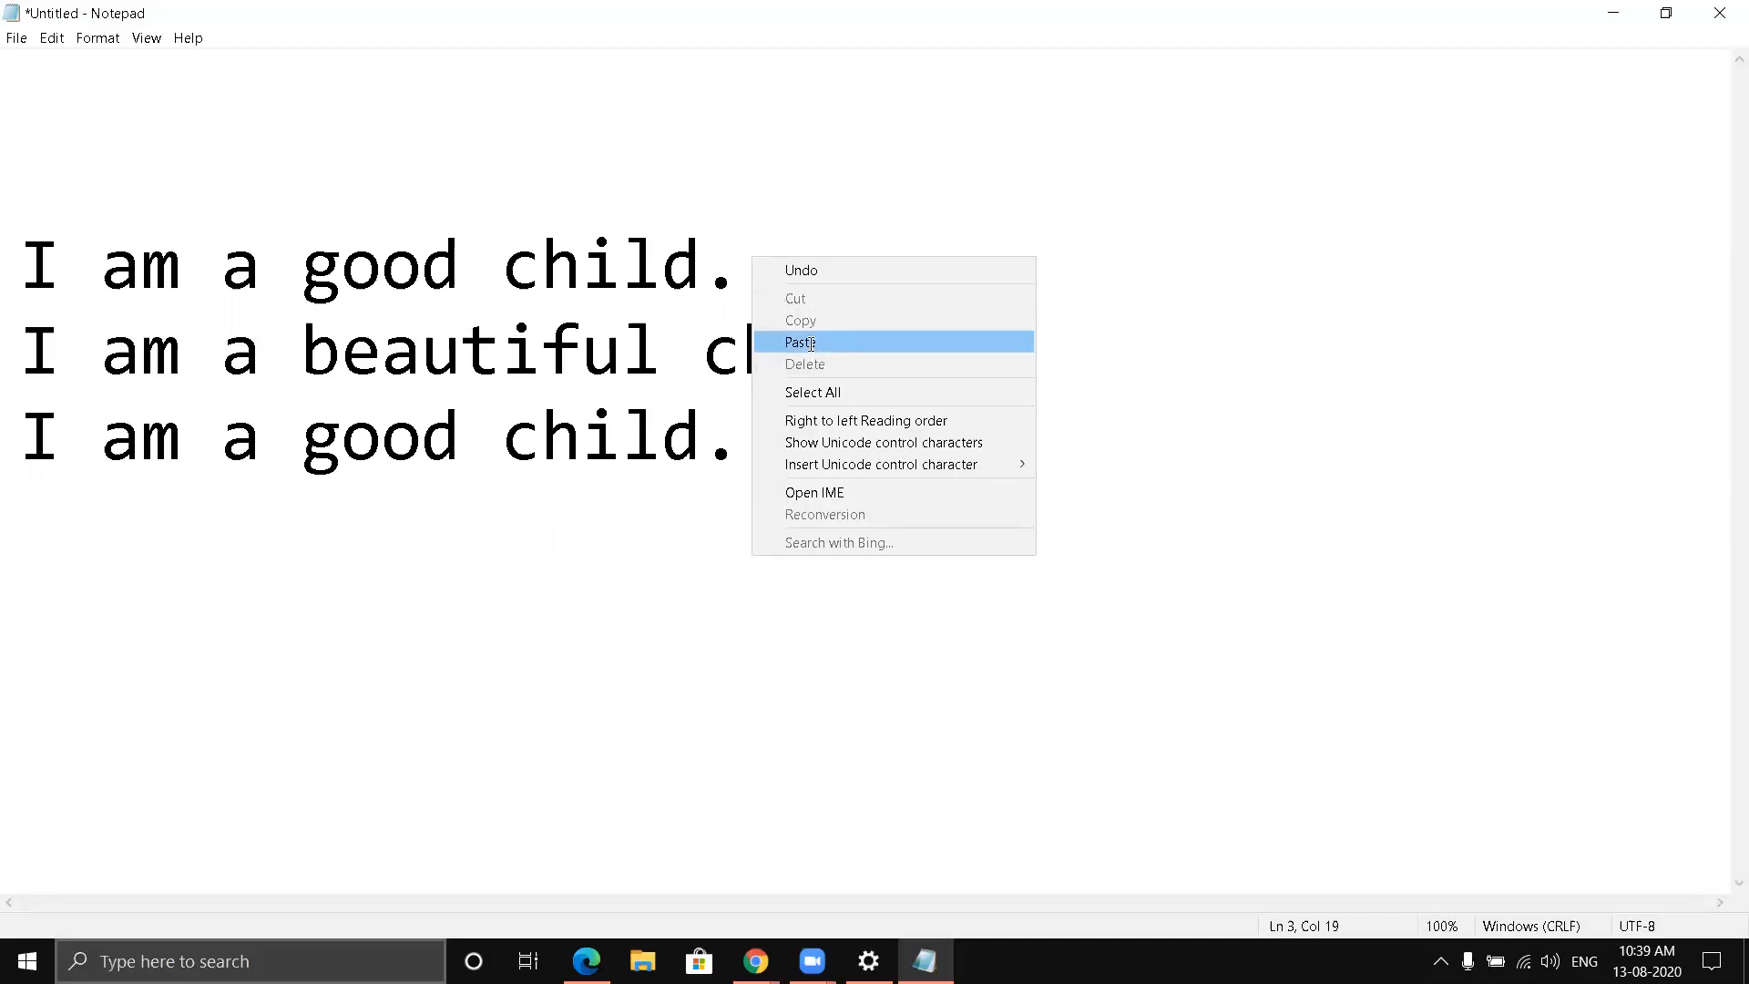
{"action": "left_click", "coordinate": [801, 343]}
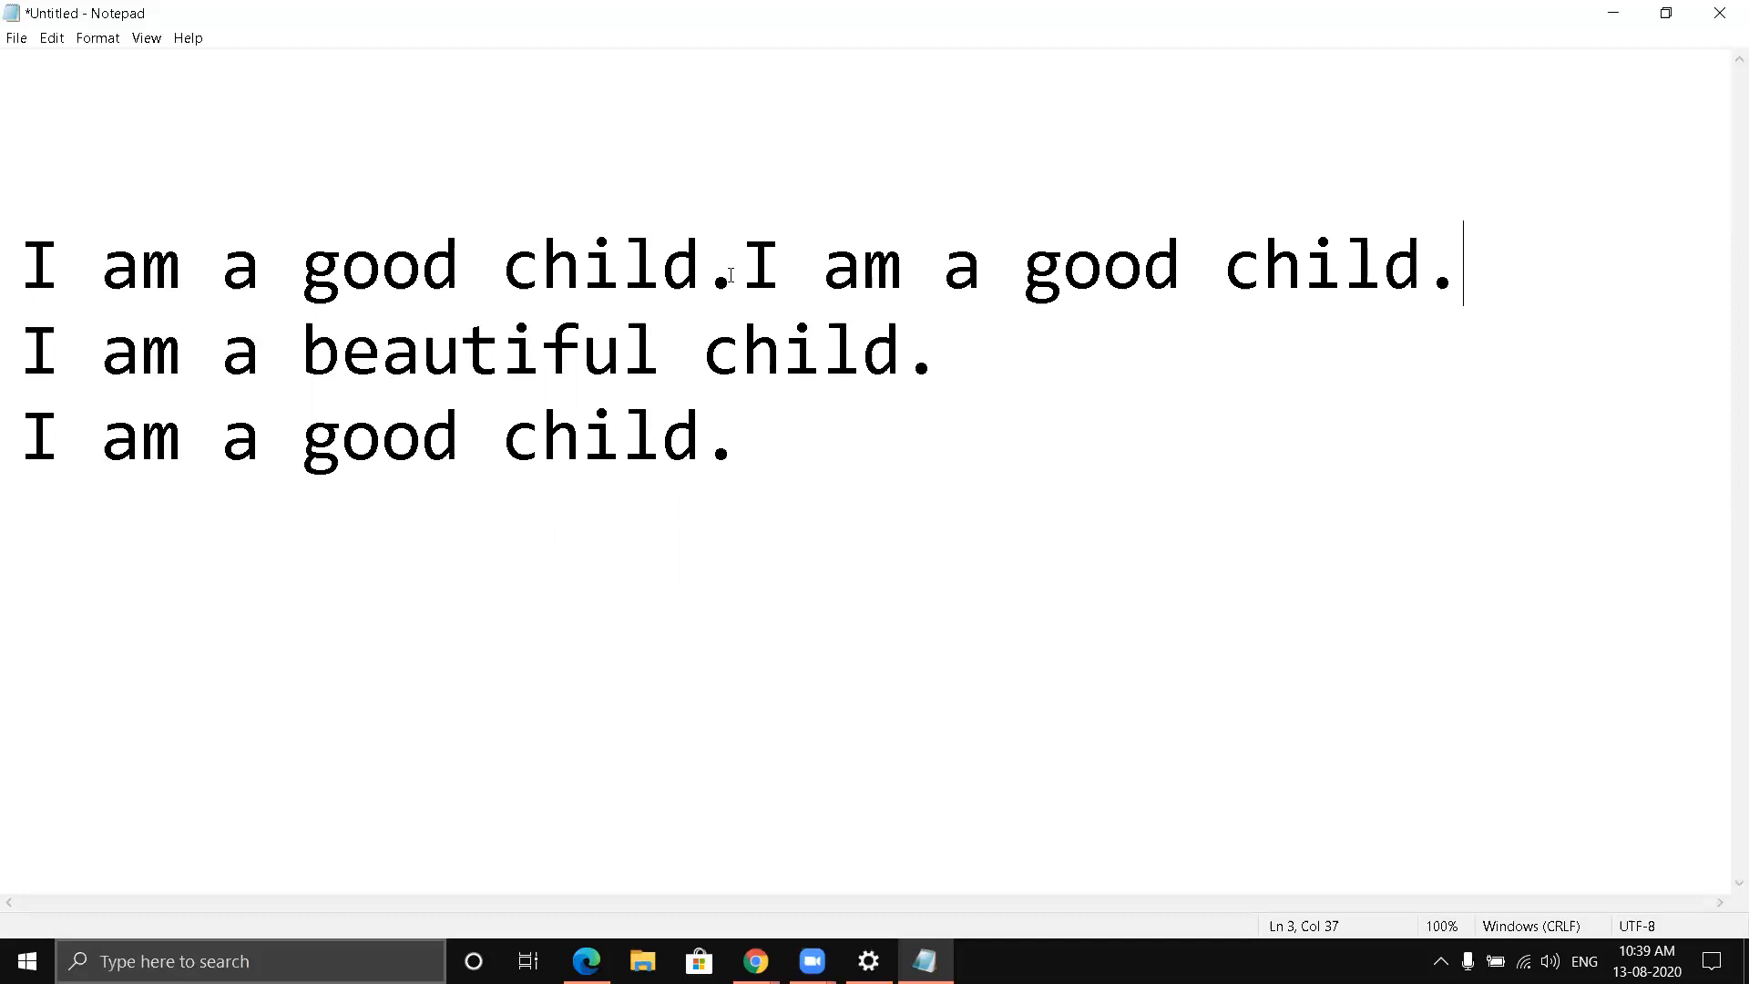
- Copy the second "I am a good child." from the first text line and paste it on a new line below the last sentence
{"action": "left_click_drag", "start_coordinate": [759, 248], "coordinate": [1446, 281]}
{"action": "right_click", "coordinate": [1235, 259]}
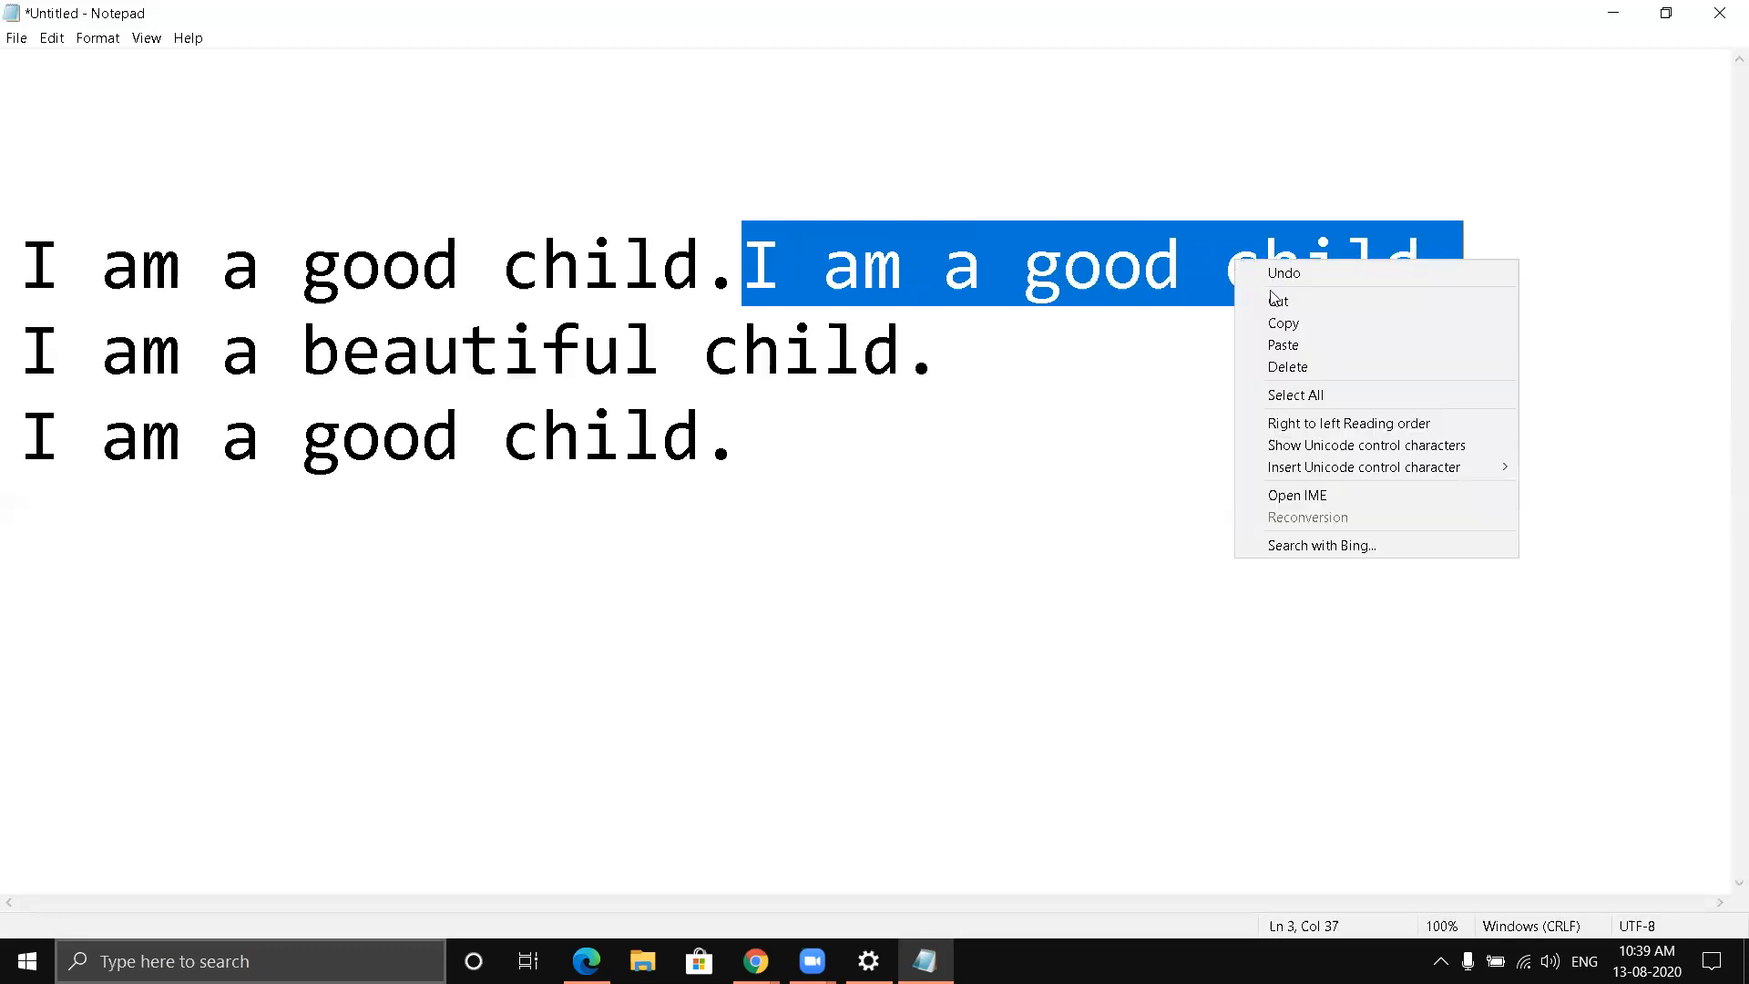
{"action": "left_click", "coordinate": [1290, 336]}
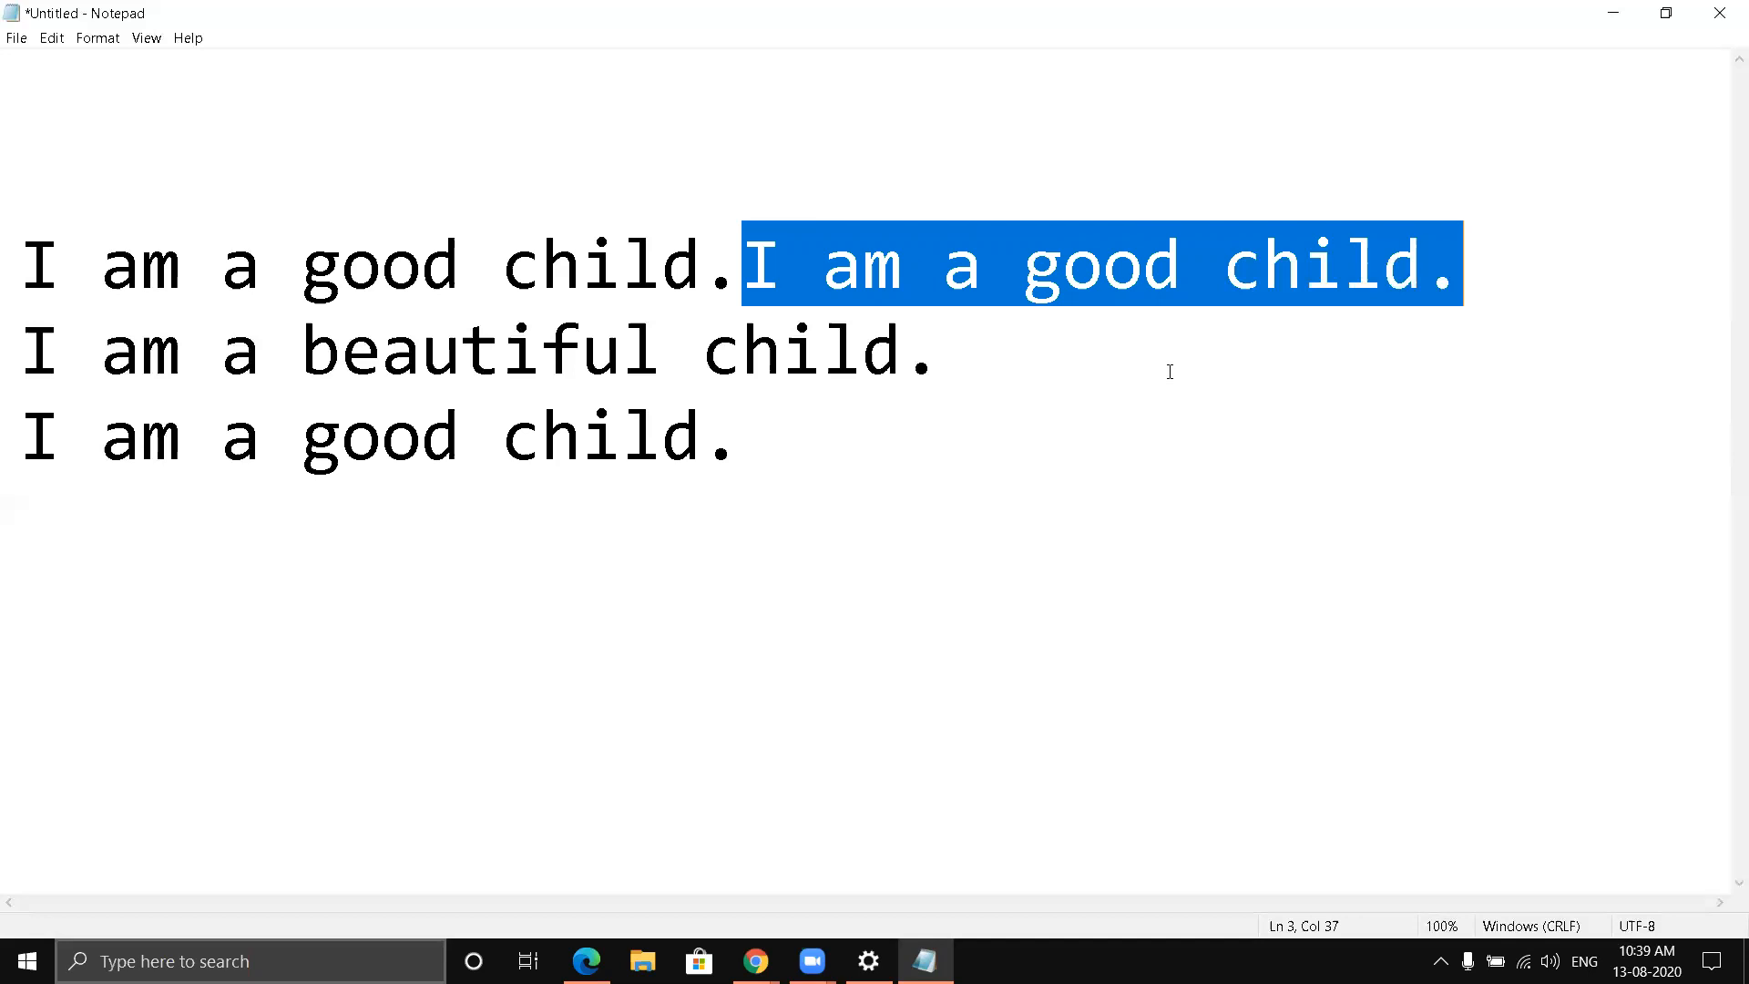
{"action": "left_click", "coordinate": [771, 451]}
{"action": "key", "text": "Return"}
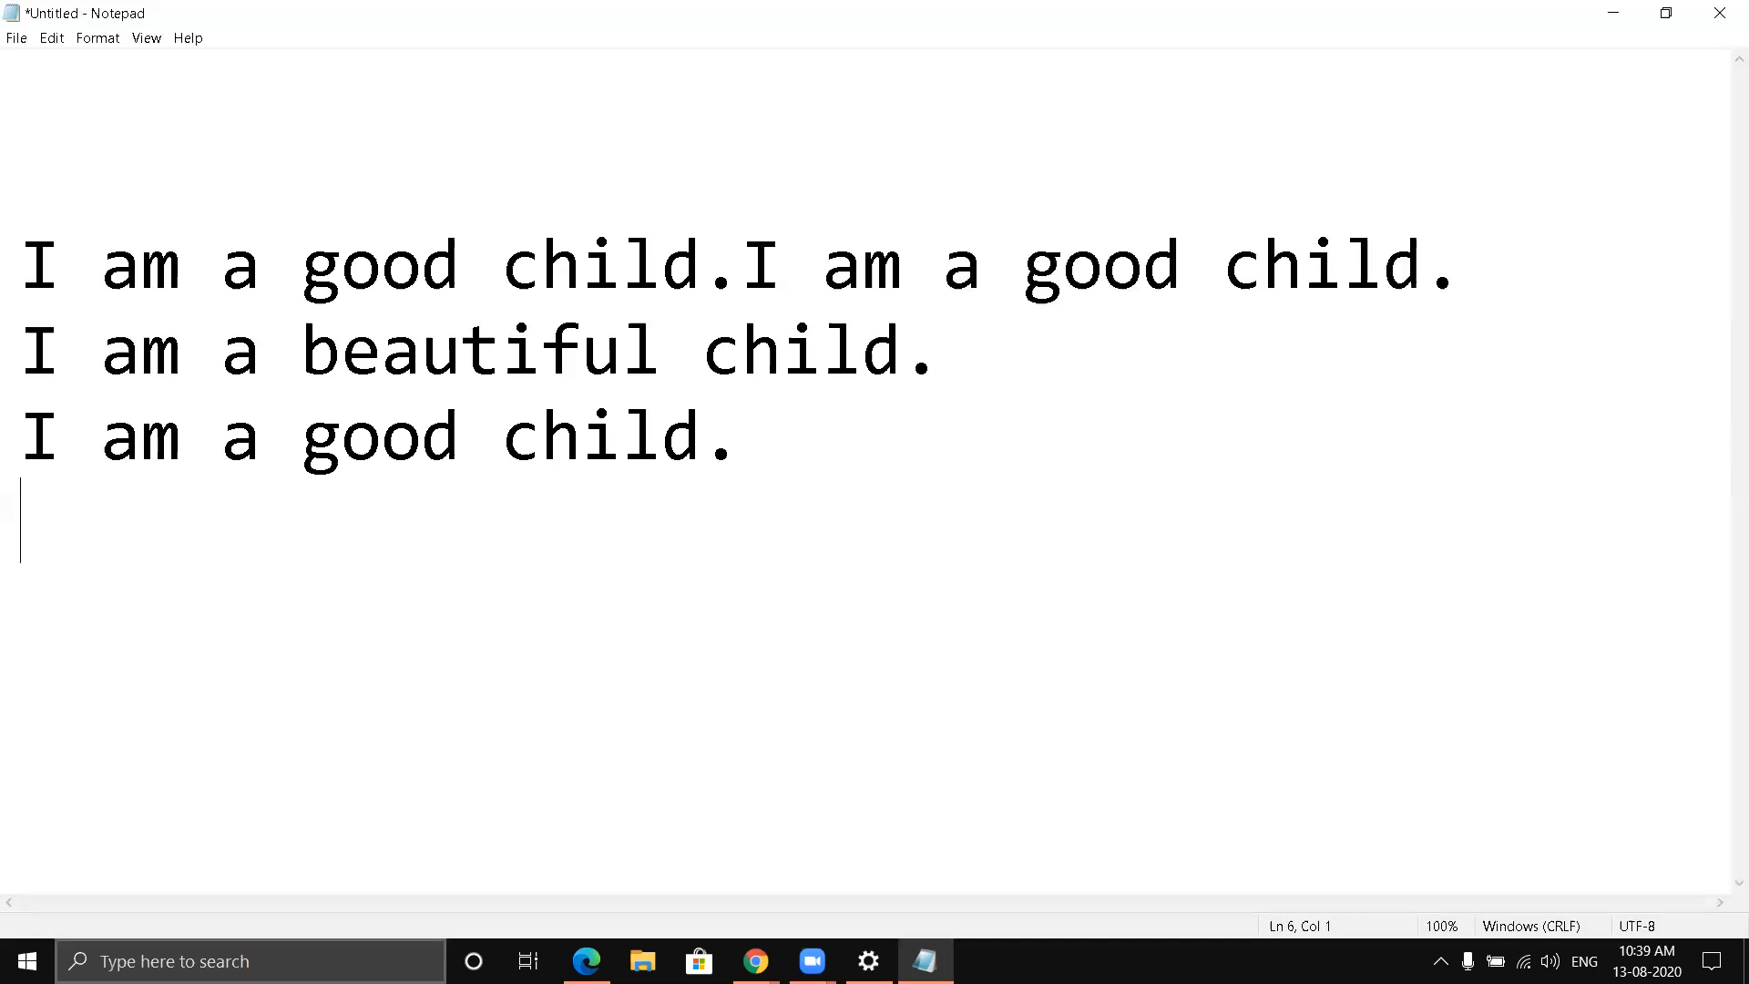
{"action": "right_click", "coordinate": [39, 557]}
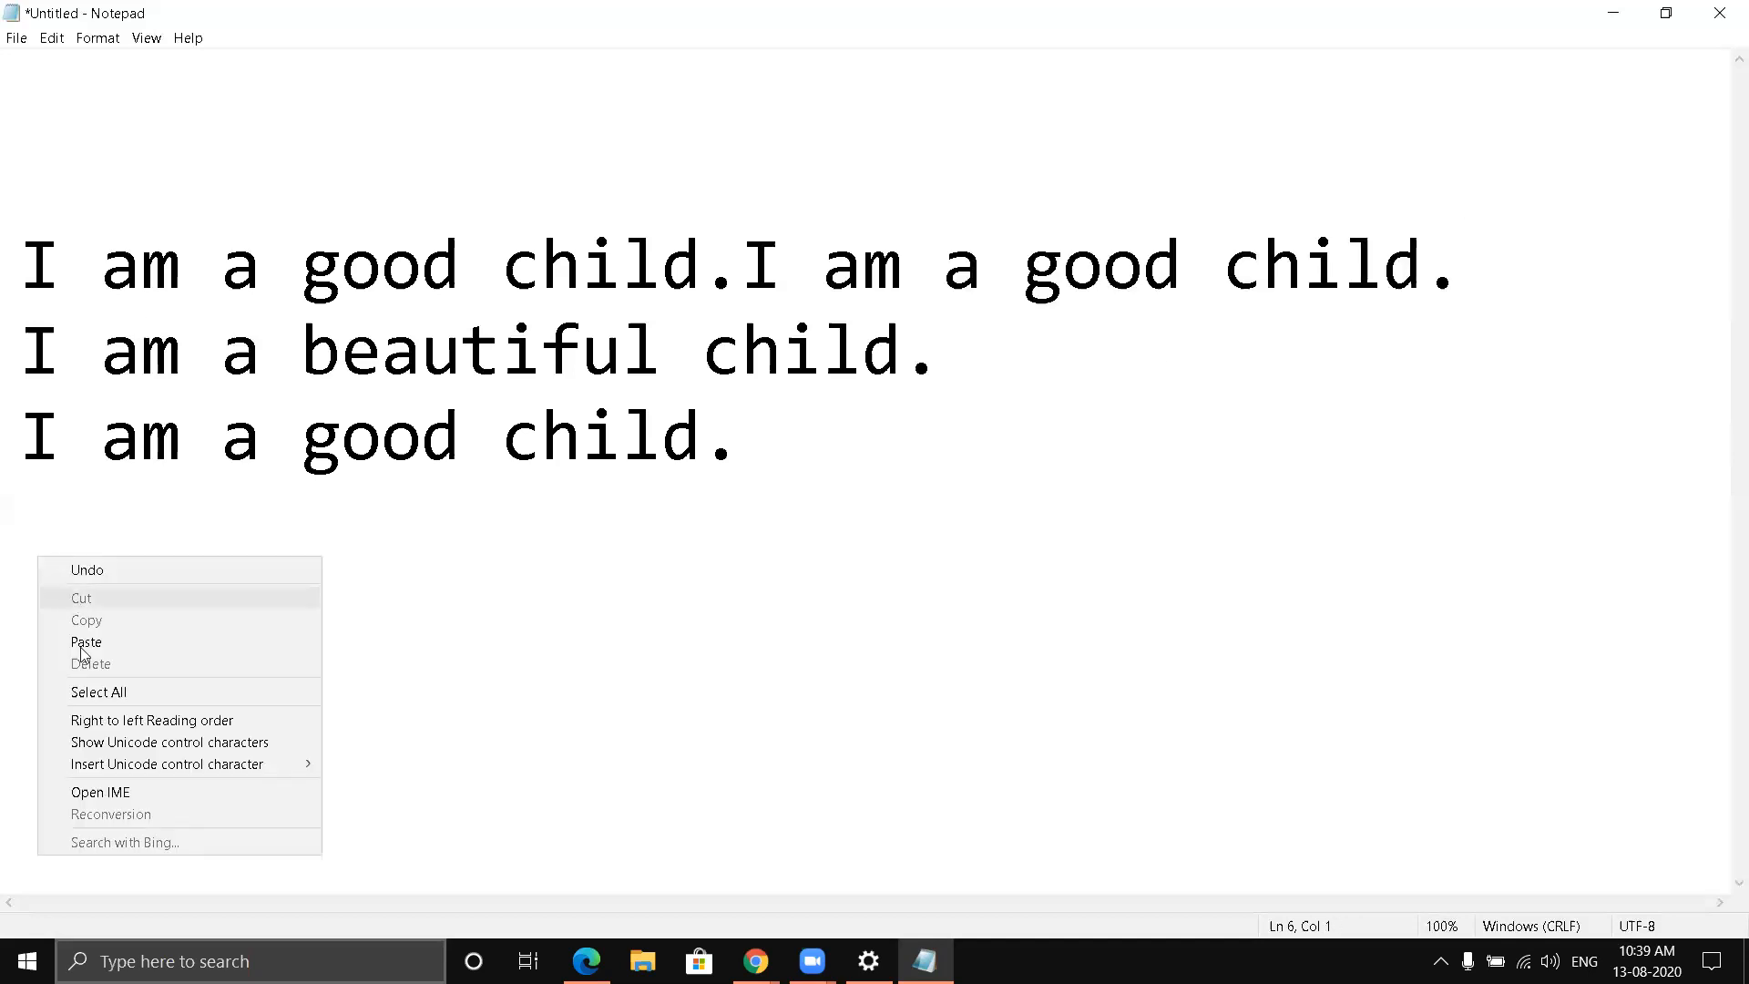
{"action": "left_click", "coordinate": [84, 639]}
- Copy all four lines of text and paste them starting on a new line below the last sentence
{"action": "left_click_drag", "start_coordinate": [35, 262], "coordinate": [1033, 511]}
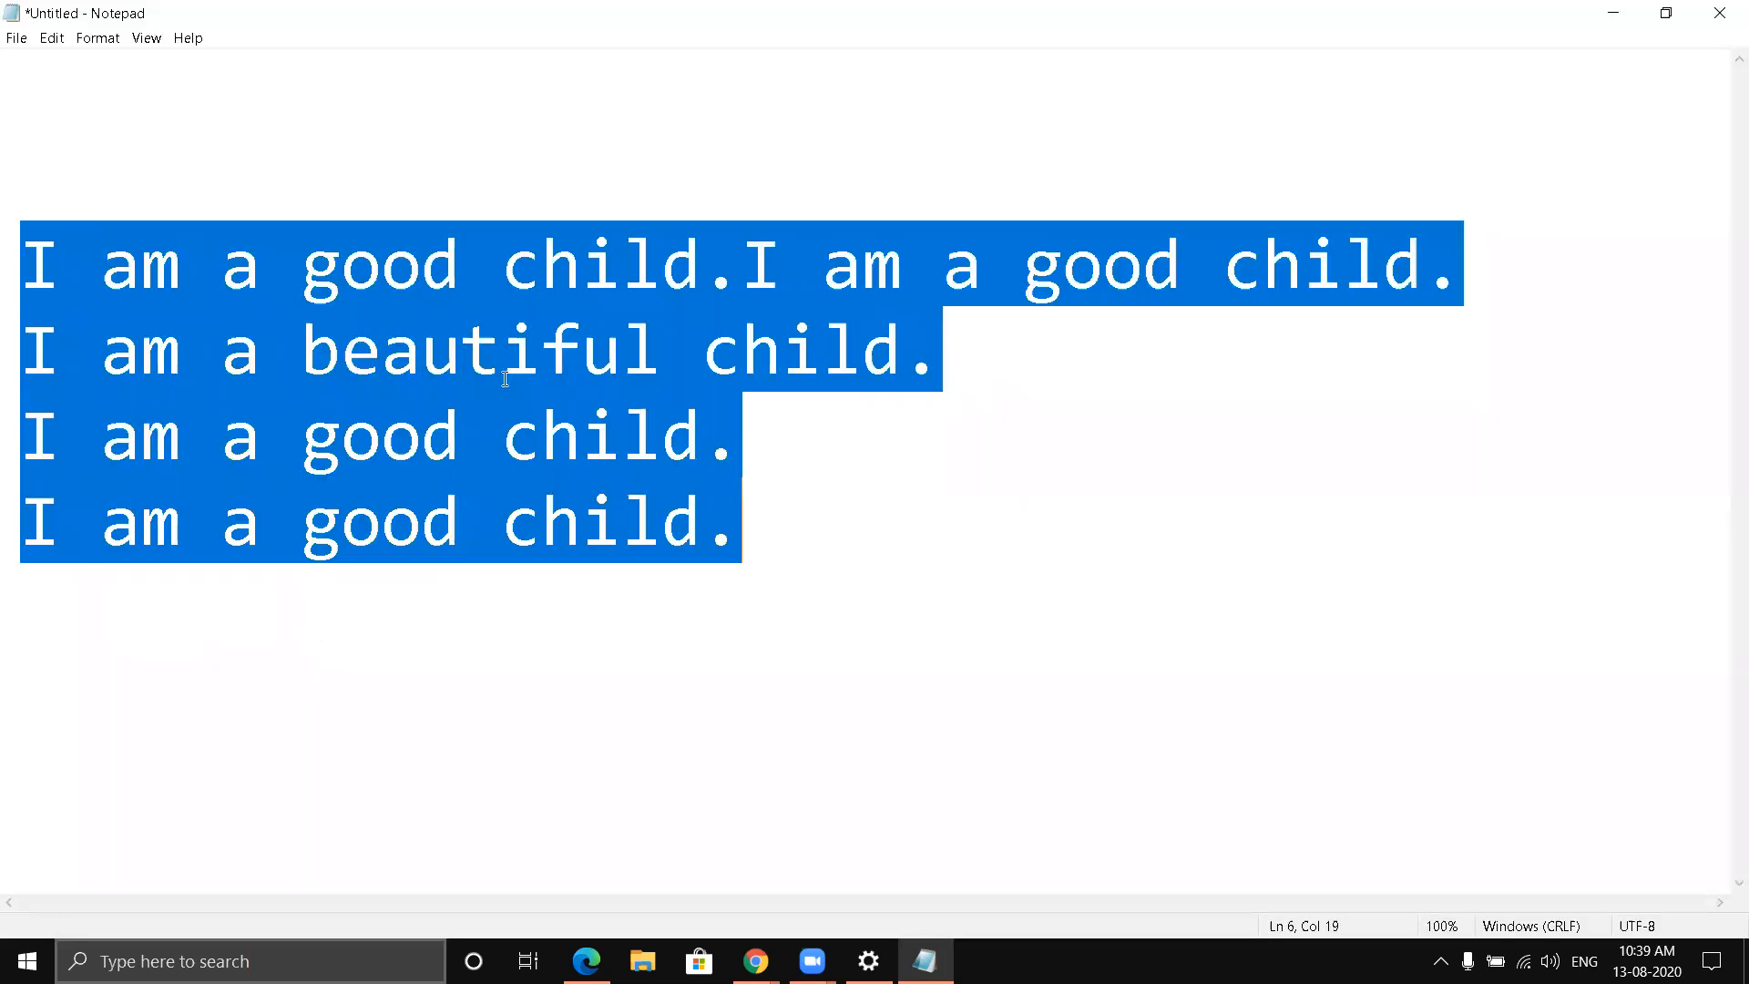
{"action": "right_click", "coordinate": [429, 307]}
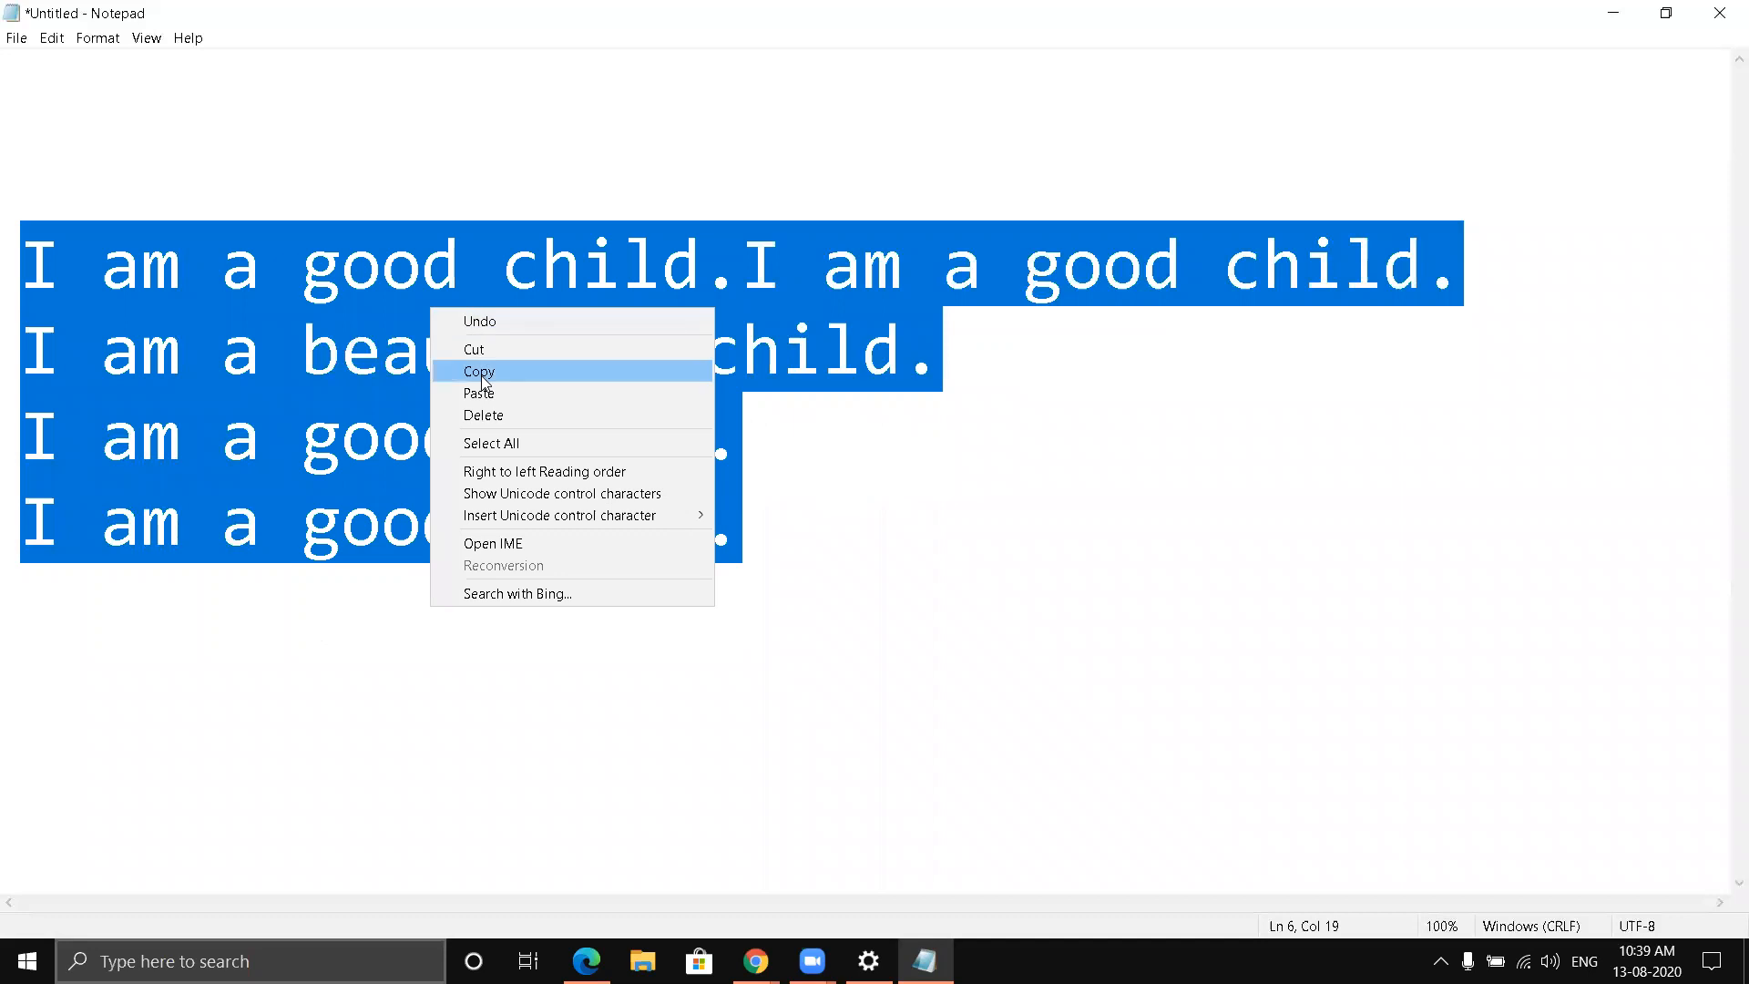
{"action": "left_click", "coordinate": [482, 379]}
{"action": "left_click", "coordinate": [78, 648]}
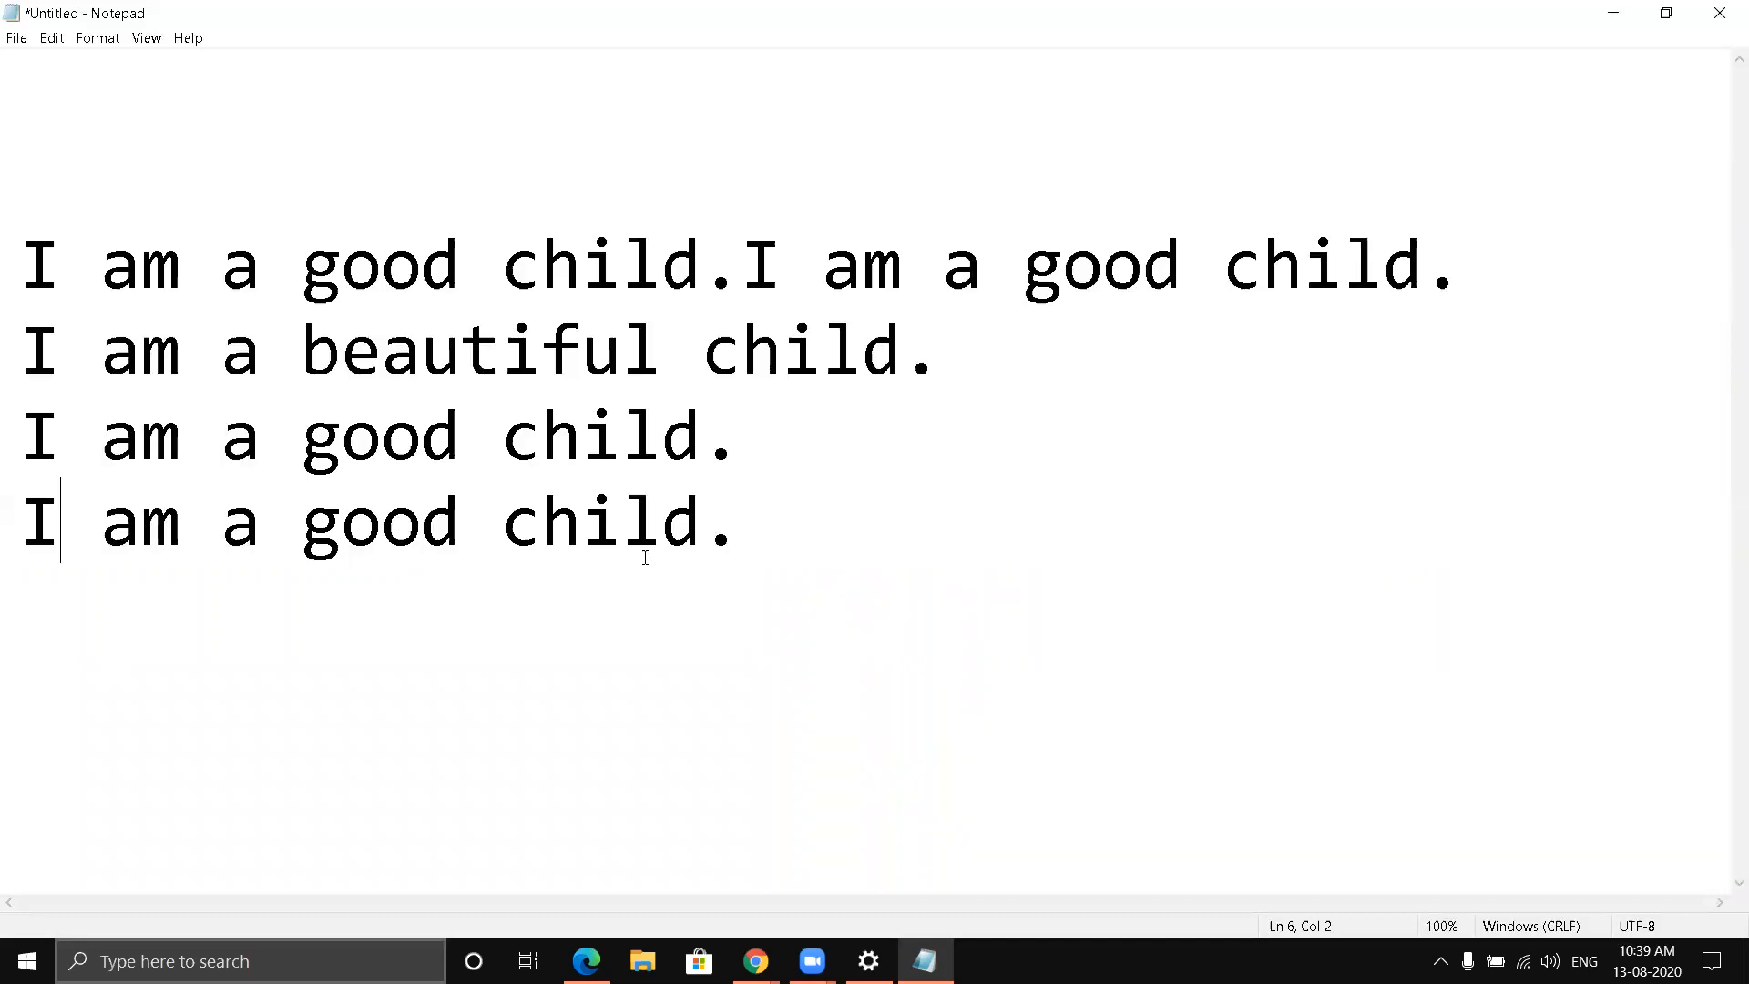
{"action": "left_click", "coordinate": [753, 521]}
{"action": "key", "text": "Return"}
{"action": "right_click", "coordinate": [40, 617]}
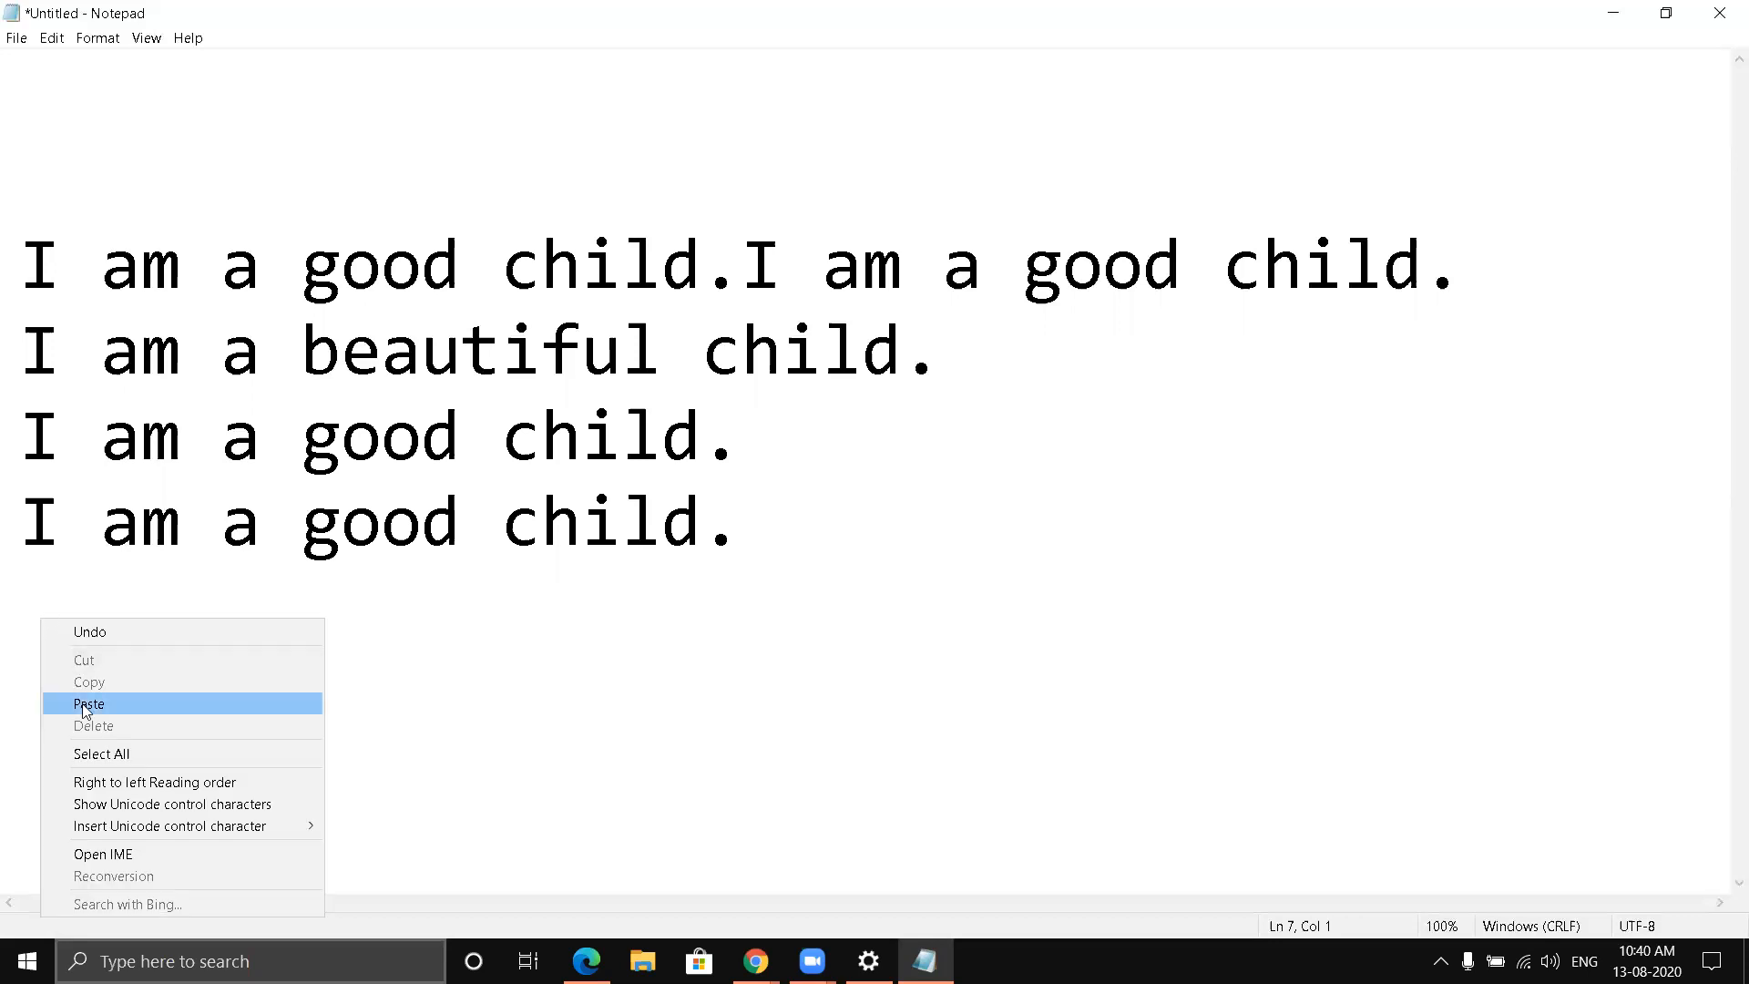
{"action": "left_click", "coordinate": [87, 704]}
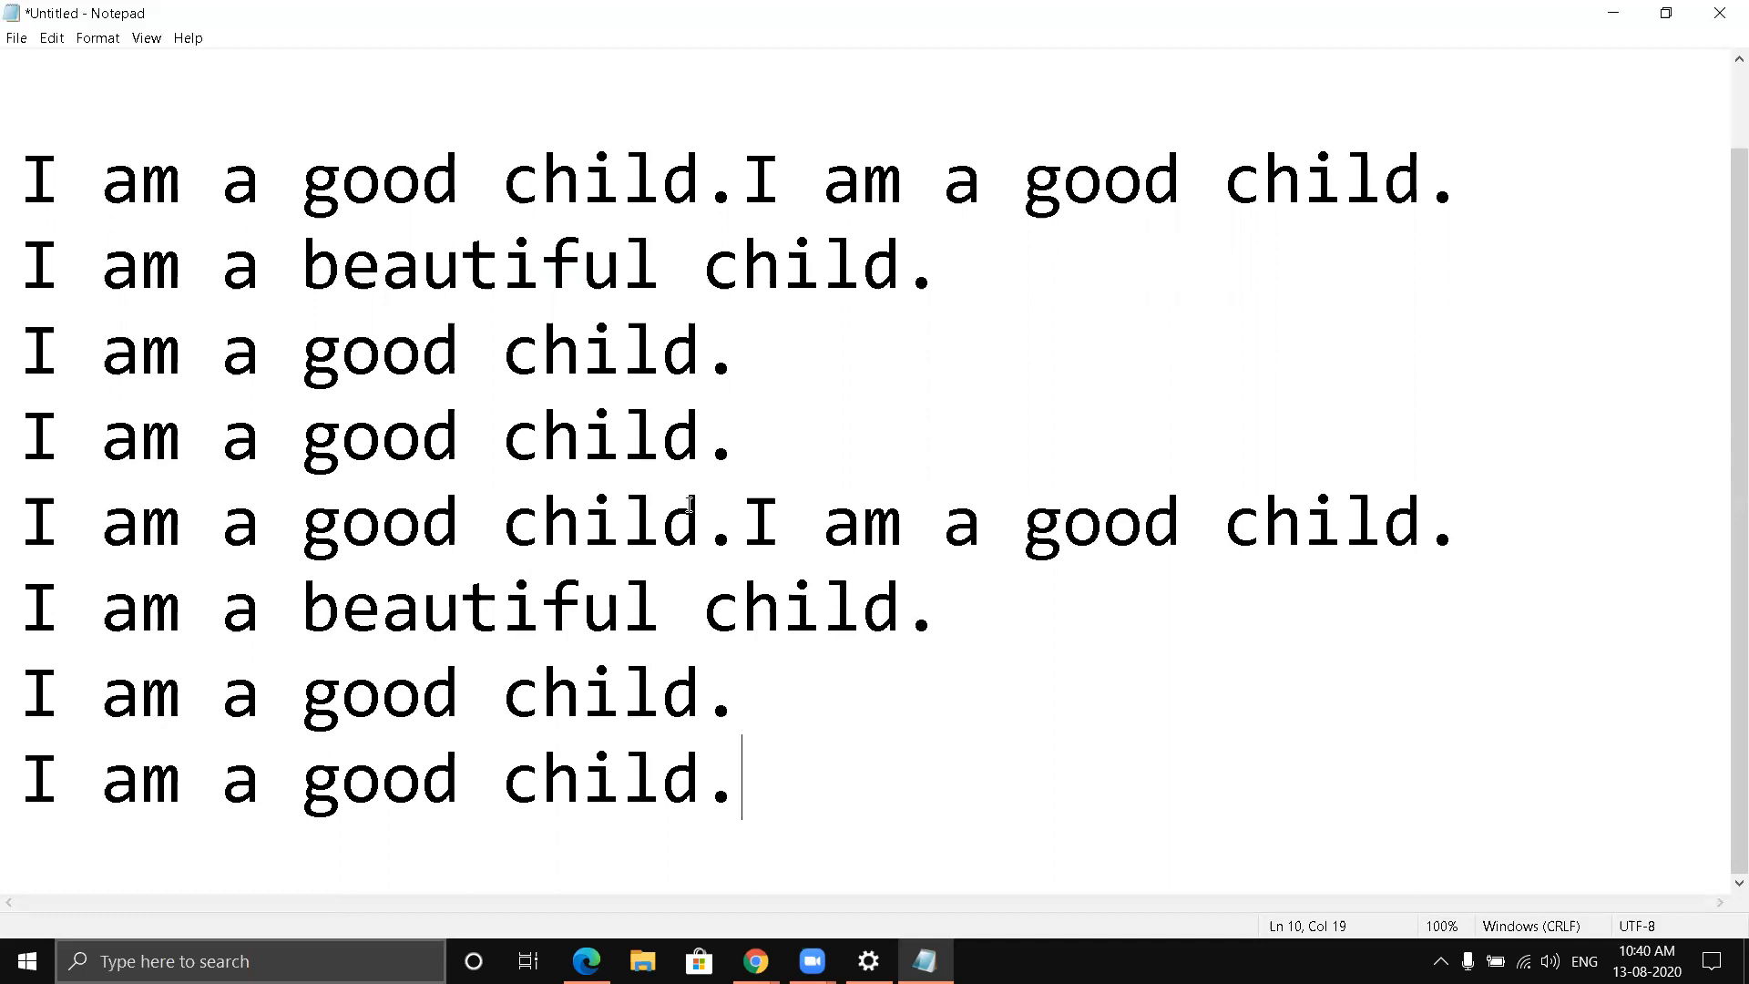
- Cut the second "I am a good child." from both lines that contain the sentence twice
{"action": "left_click_drag", "start_coordinate": [747, 502], "coordinate": [1451, 546]}
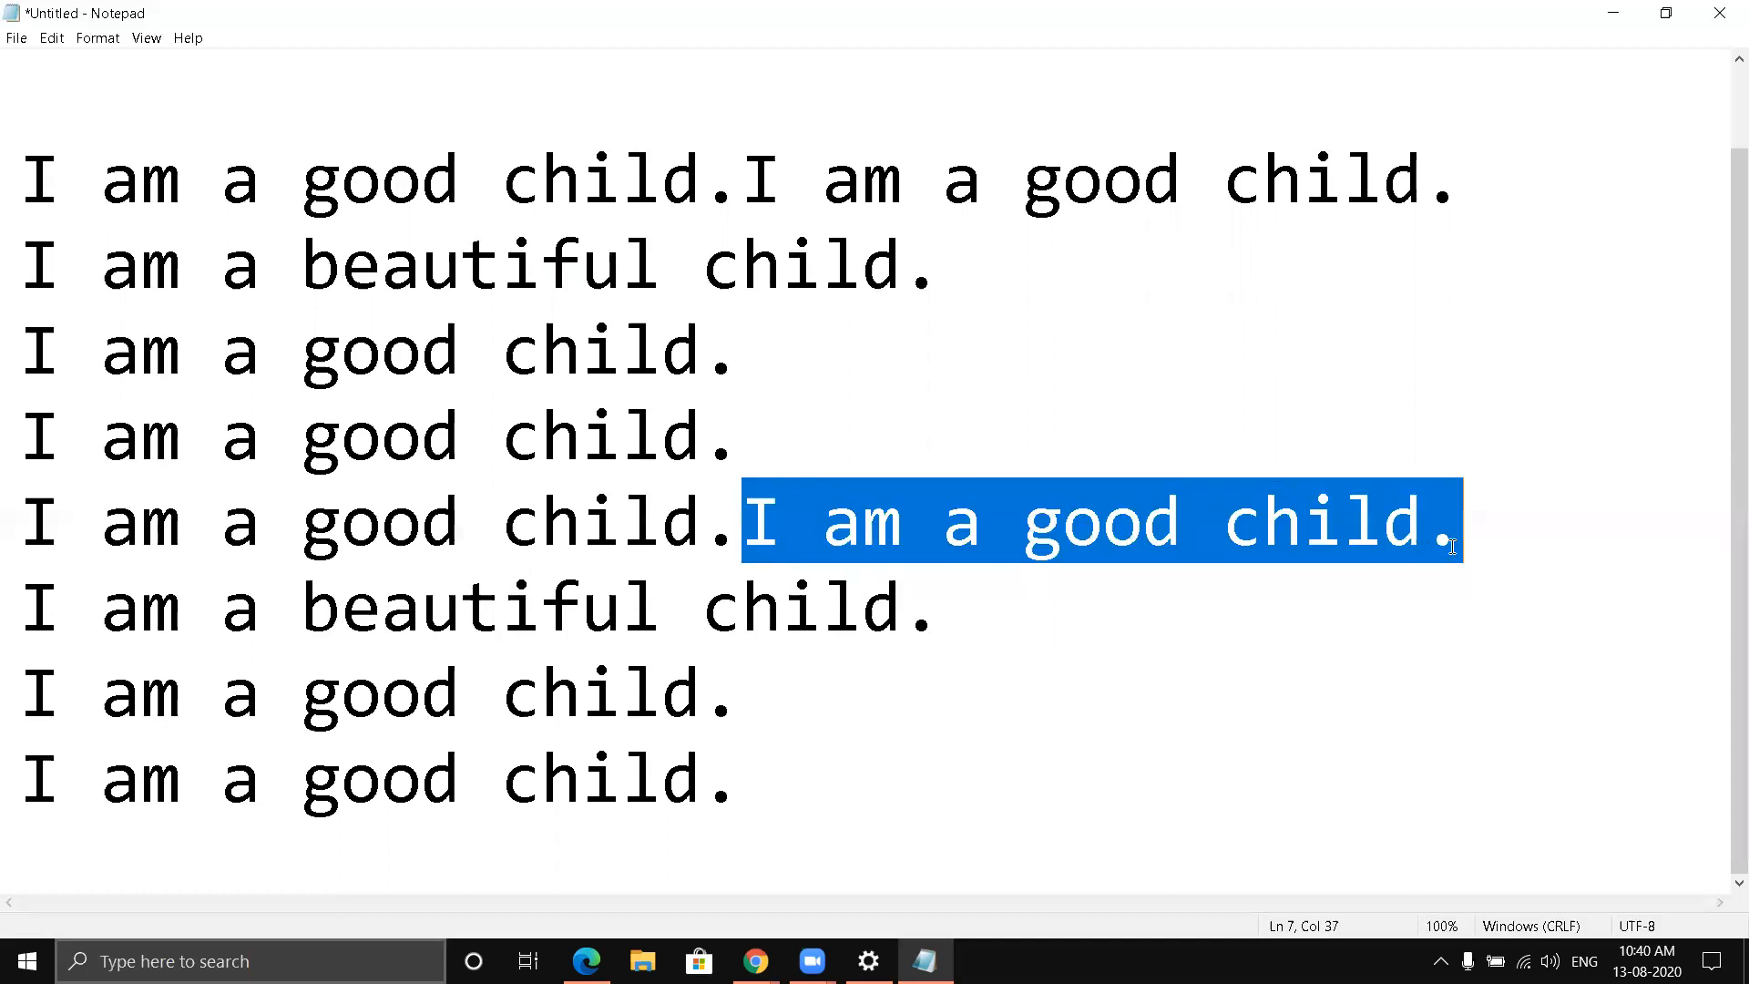
{"action": "right_click", "coordinate": [1243, 526]}
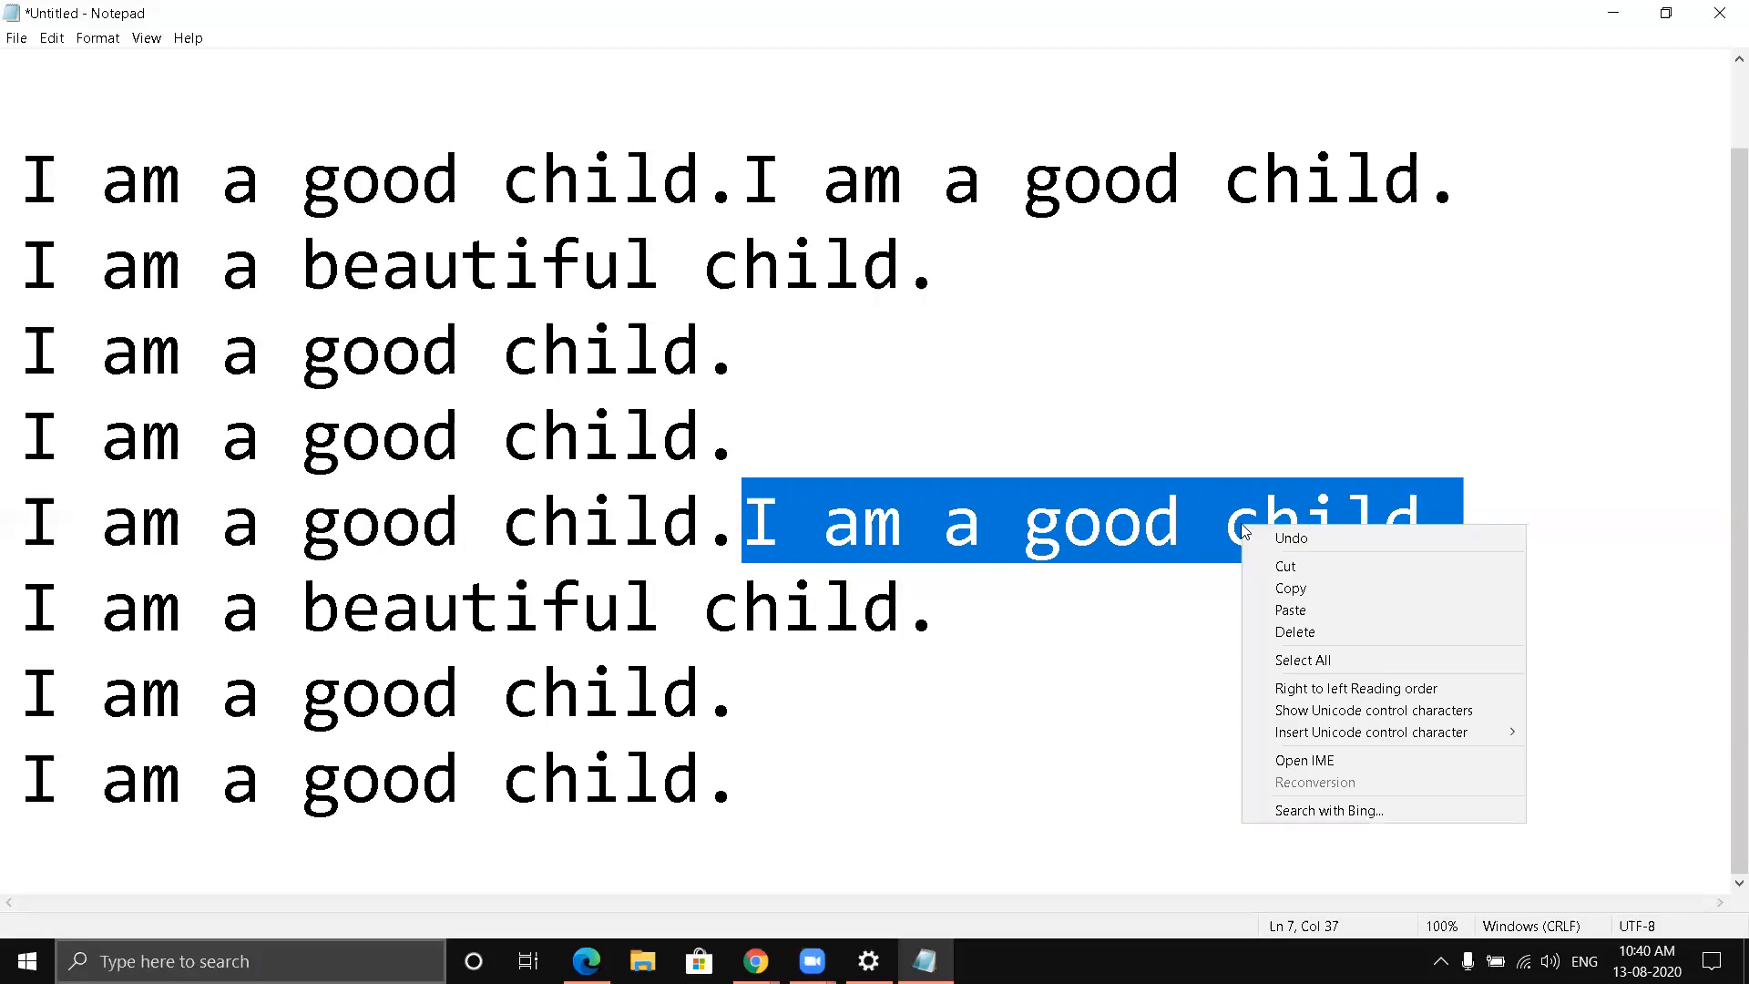
{"action": "left_click", "coordinate": [1284, 566]}
{"action": "left_click_drag", "start_coordinate": [742, 178], "coordinate": [1458, 196]}
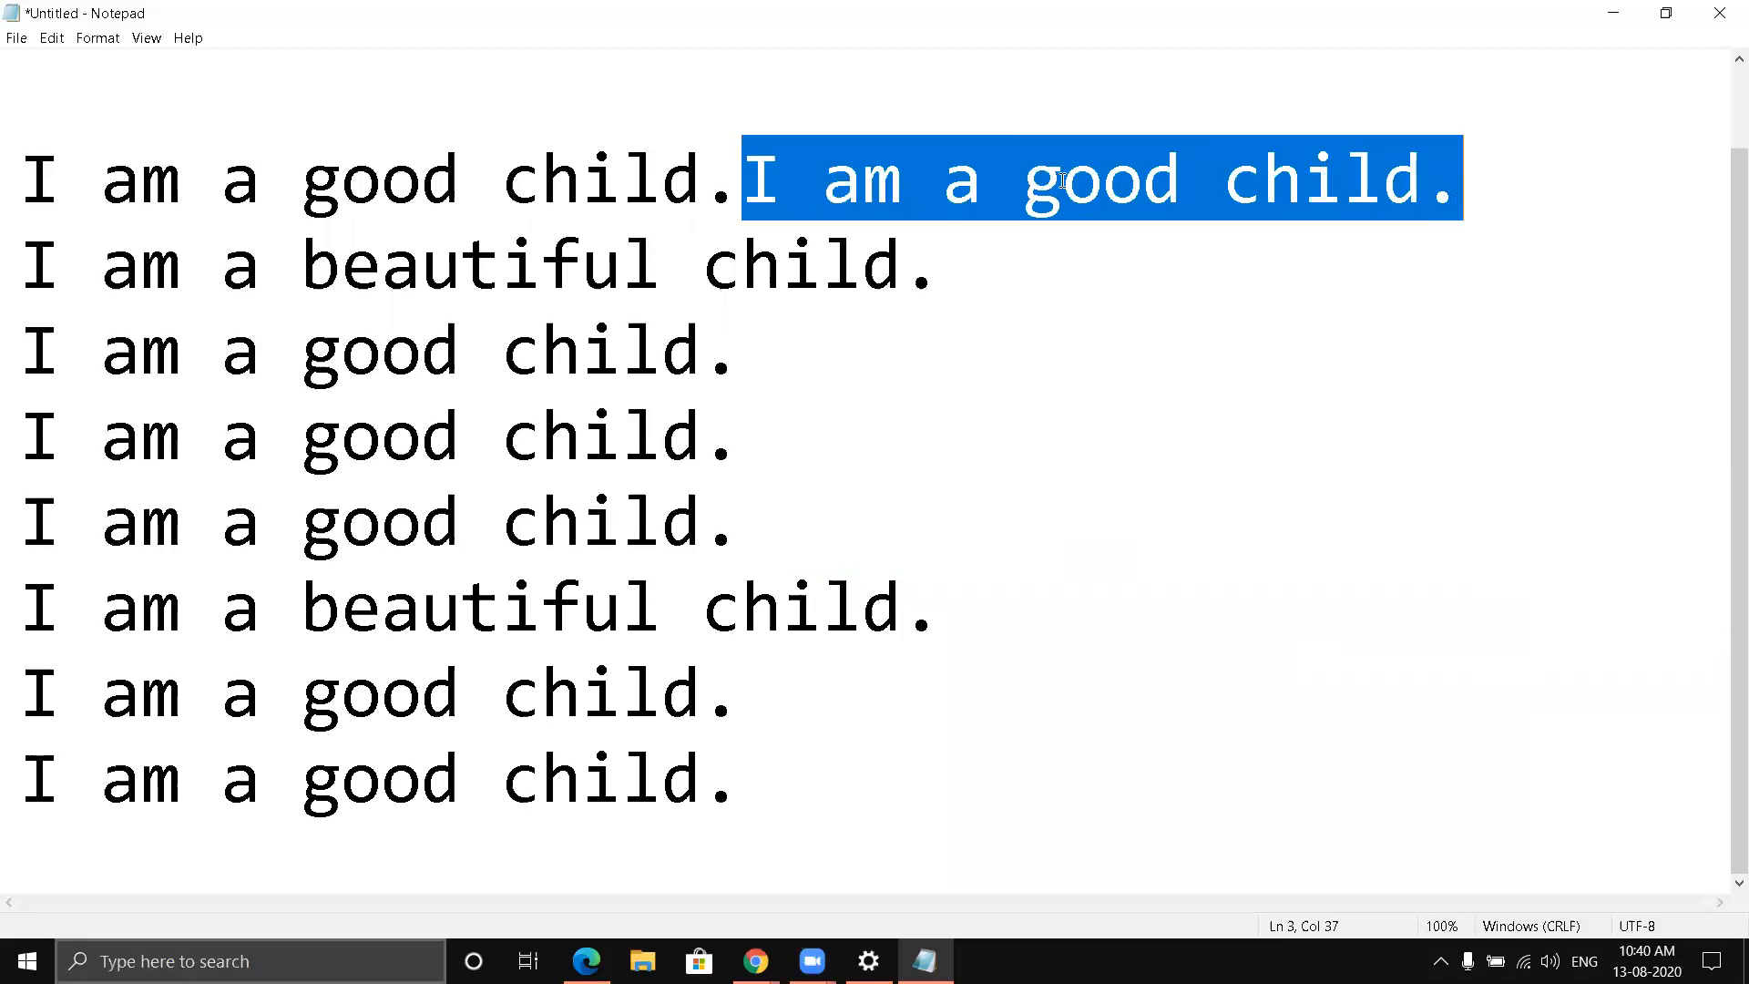
{"action": "right_click", "coordinate": [934, 179]}
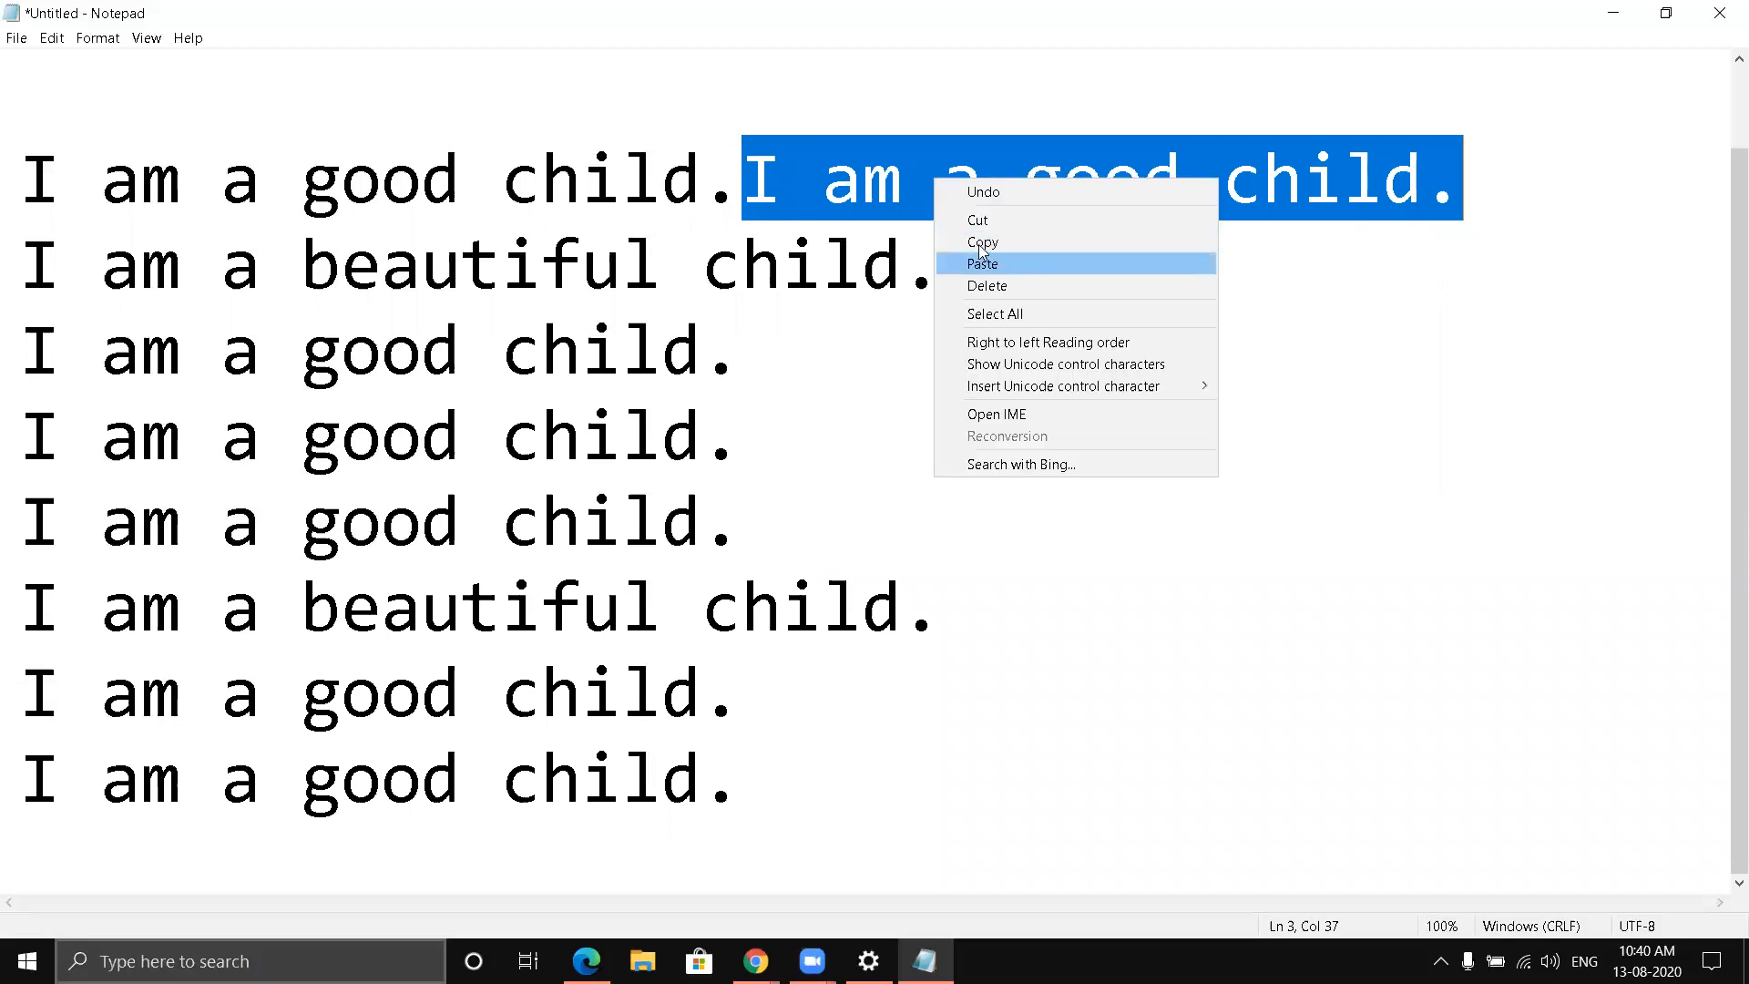
{"action": "left_click", "coordinate": [980, 224]}
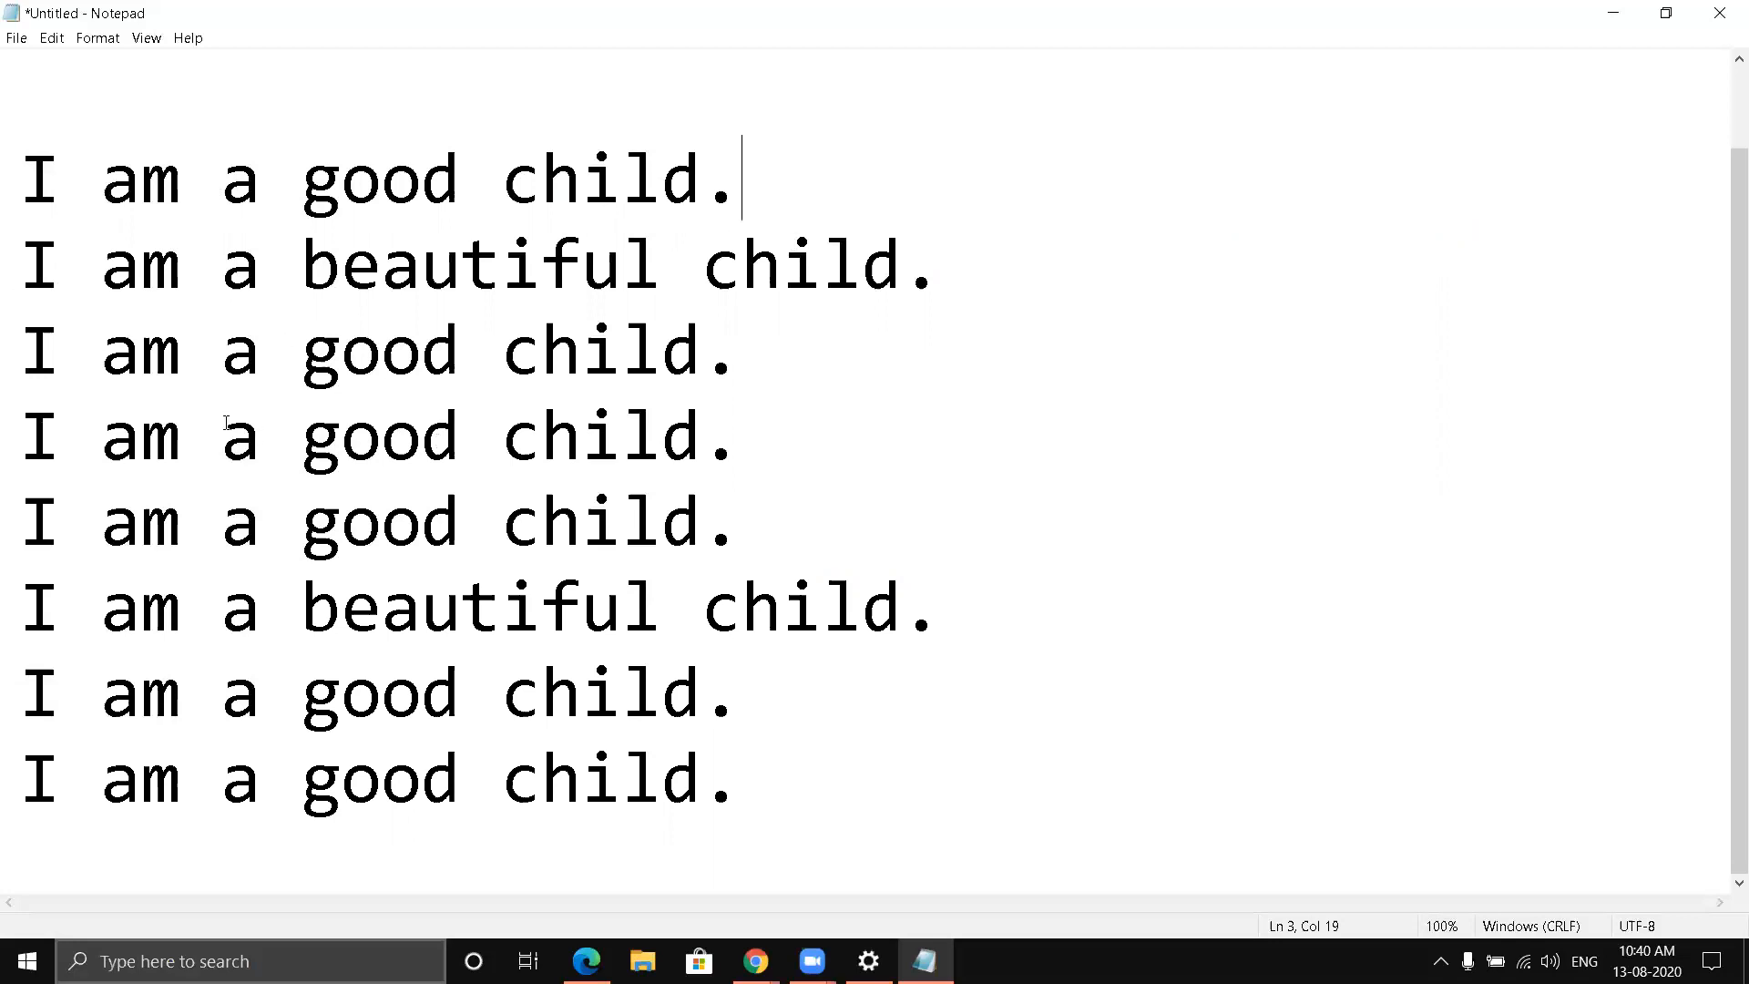
- Cut the two repeated "I am a good child." lines below each "I am a beautiful child." line
{"action": "left_click_drag", "start_coordinate": [22, 341], "coordinate": [724, 453]}
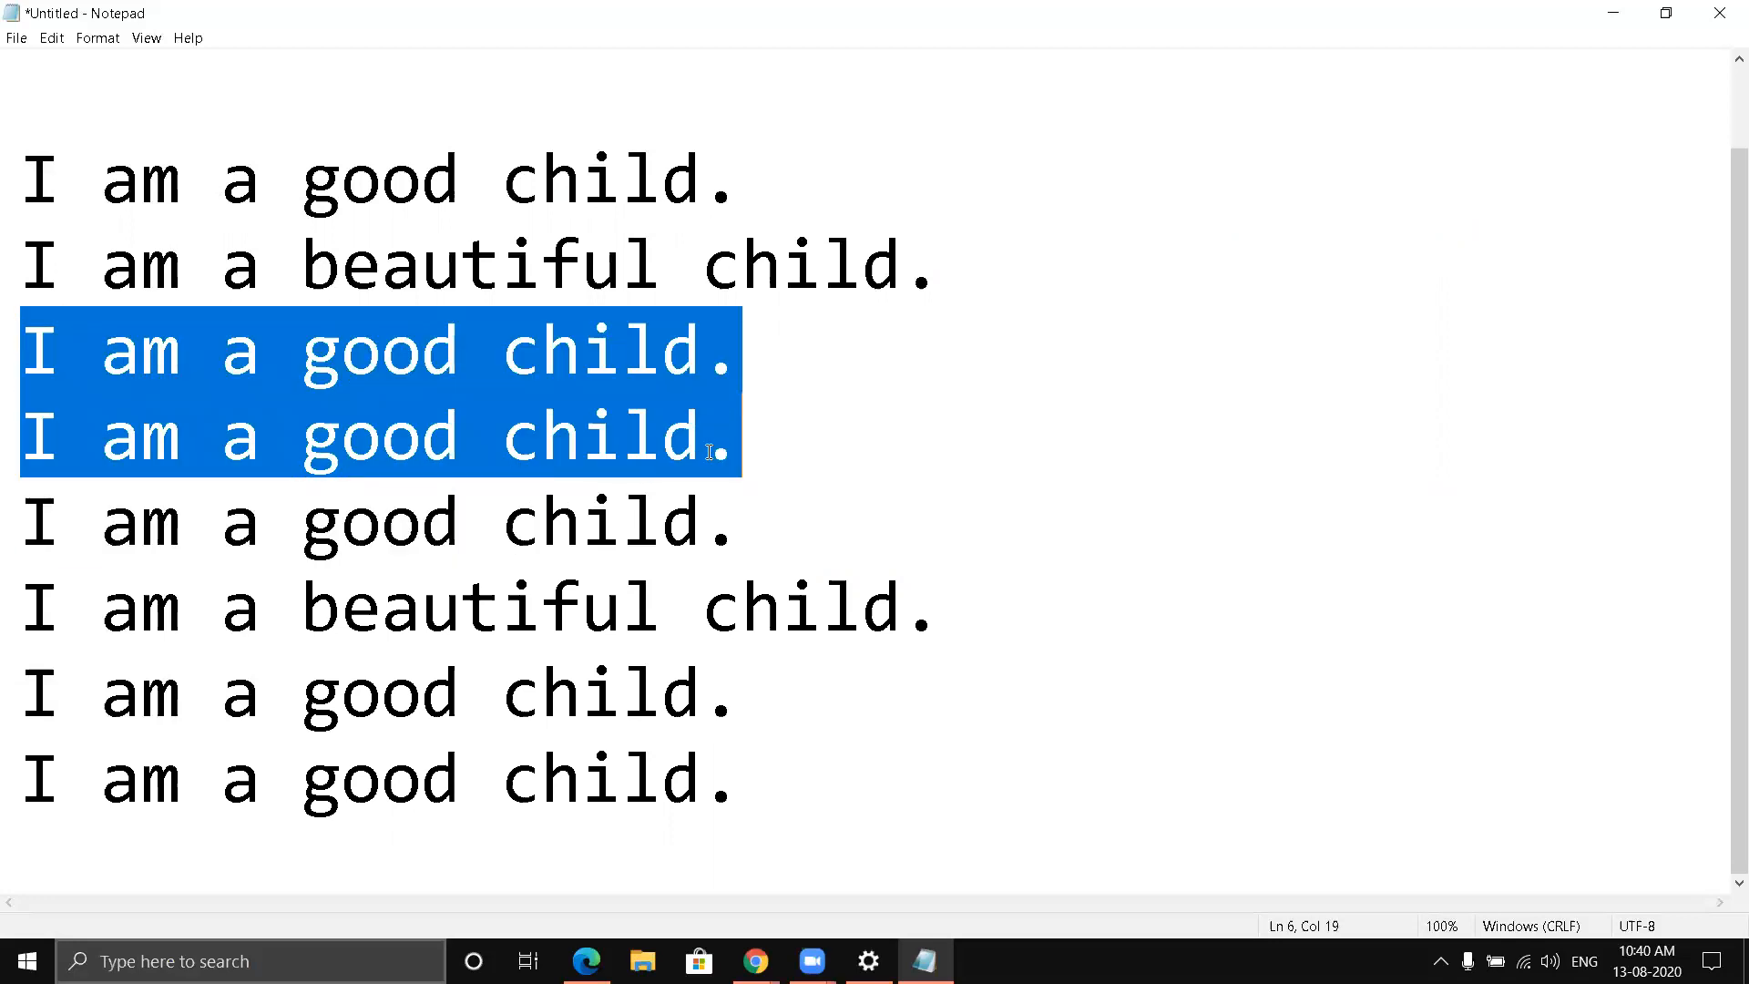
{"action": "right_click", "coordinate": [472, 395]}
{"action": "left_click", "coordinate": [515, 435]}
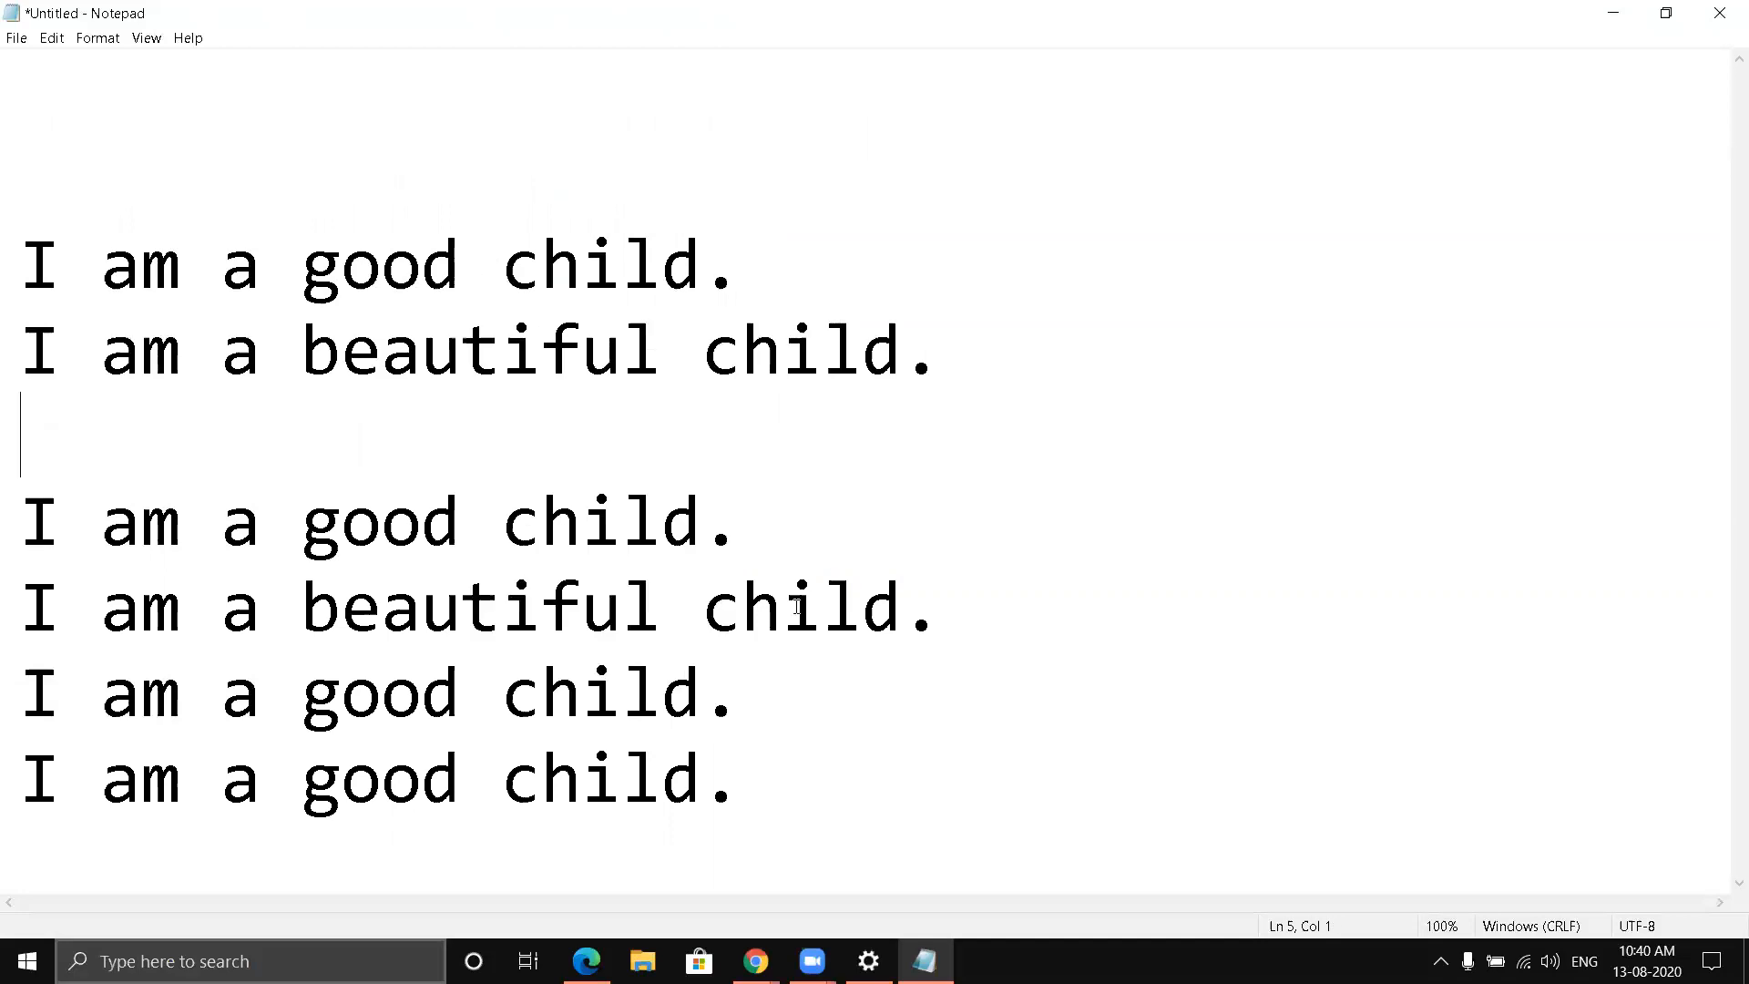
{"action": "left_click_drag", "start_coordinate": [34, 687], "coordinate": [748, 800]}
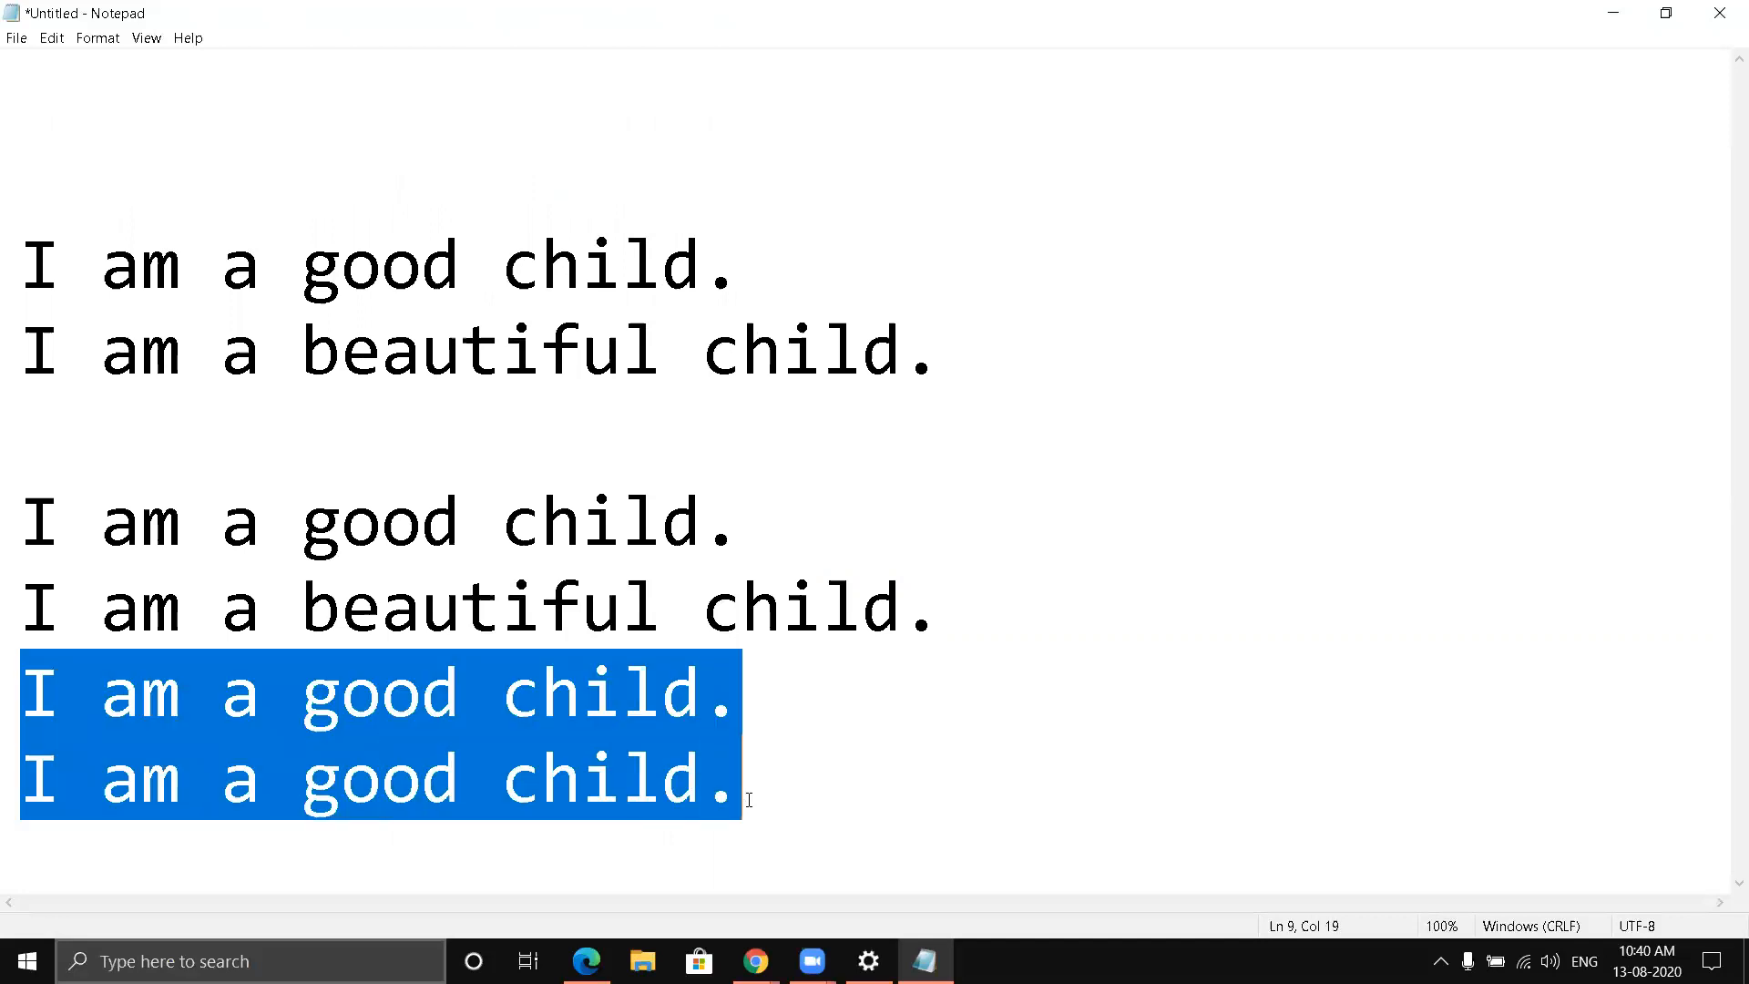
{"action": "right_click", "coordinate": [589, 741]}
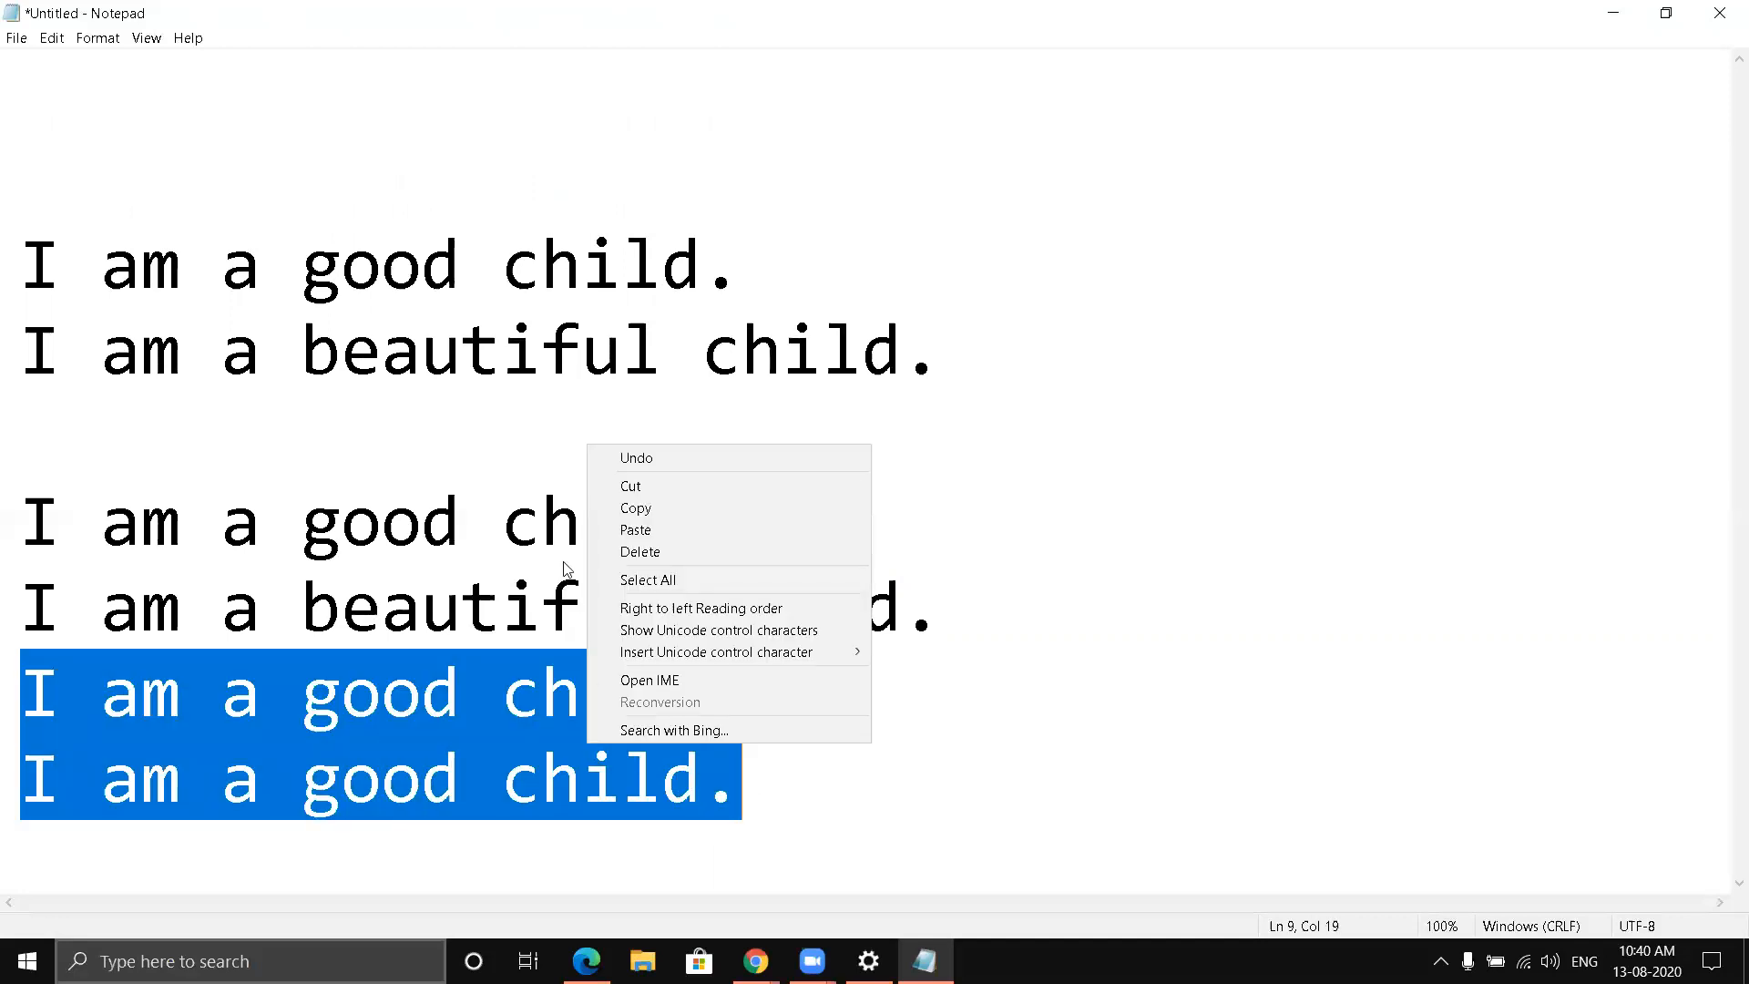
{"action": "left_click", "coordinate": [630, 485]}
- Copy the second pair of good child and beautiful child sentences and paste it below, leaving one blank line between
{"action": "left_click", "coordinate": [982, 618]}
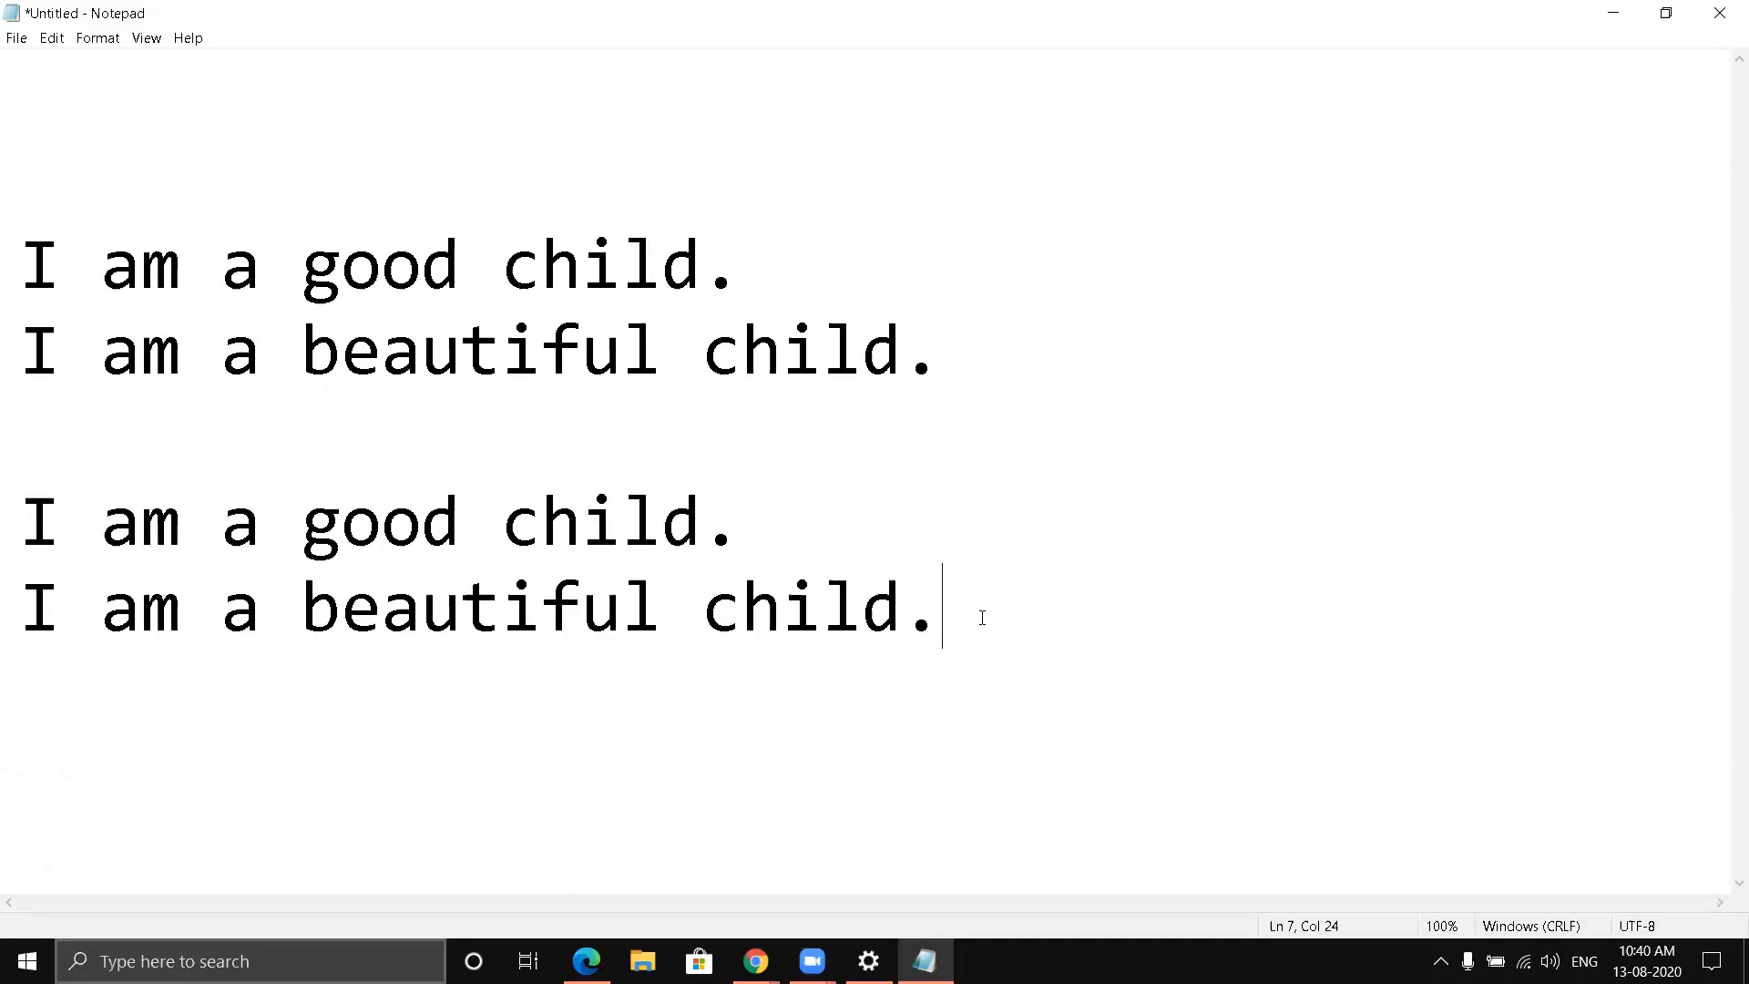
{"action": "key", "text": "Return"}
{"action": "key", "text": "Return"}
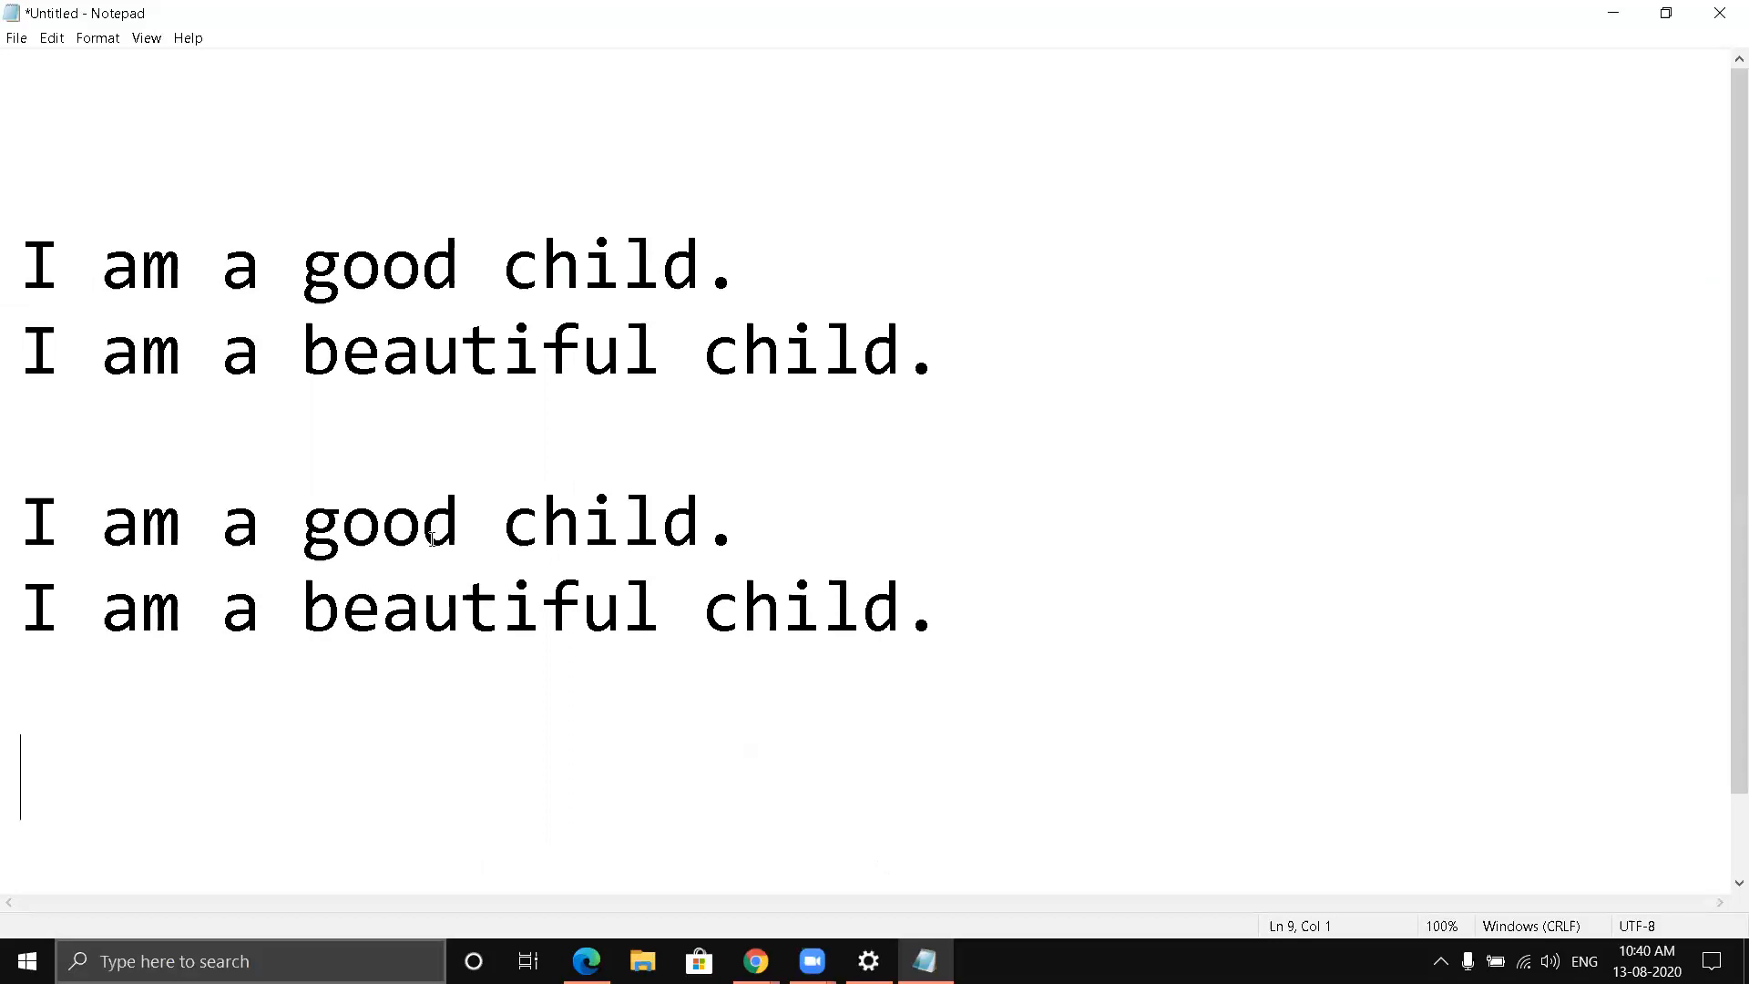
{"action": "left_click_drag", "start_coordinate": [20, 507], "coordinate": [937, 612]}
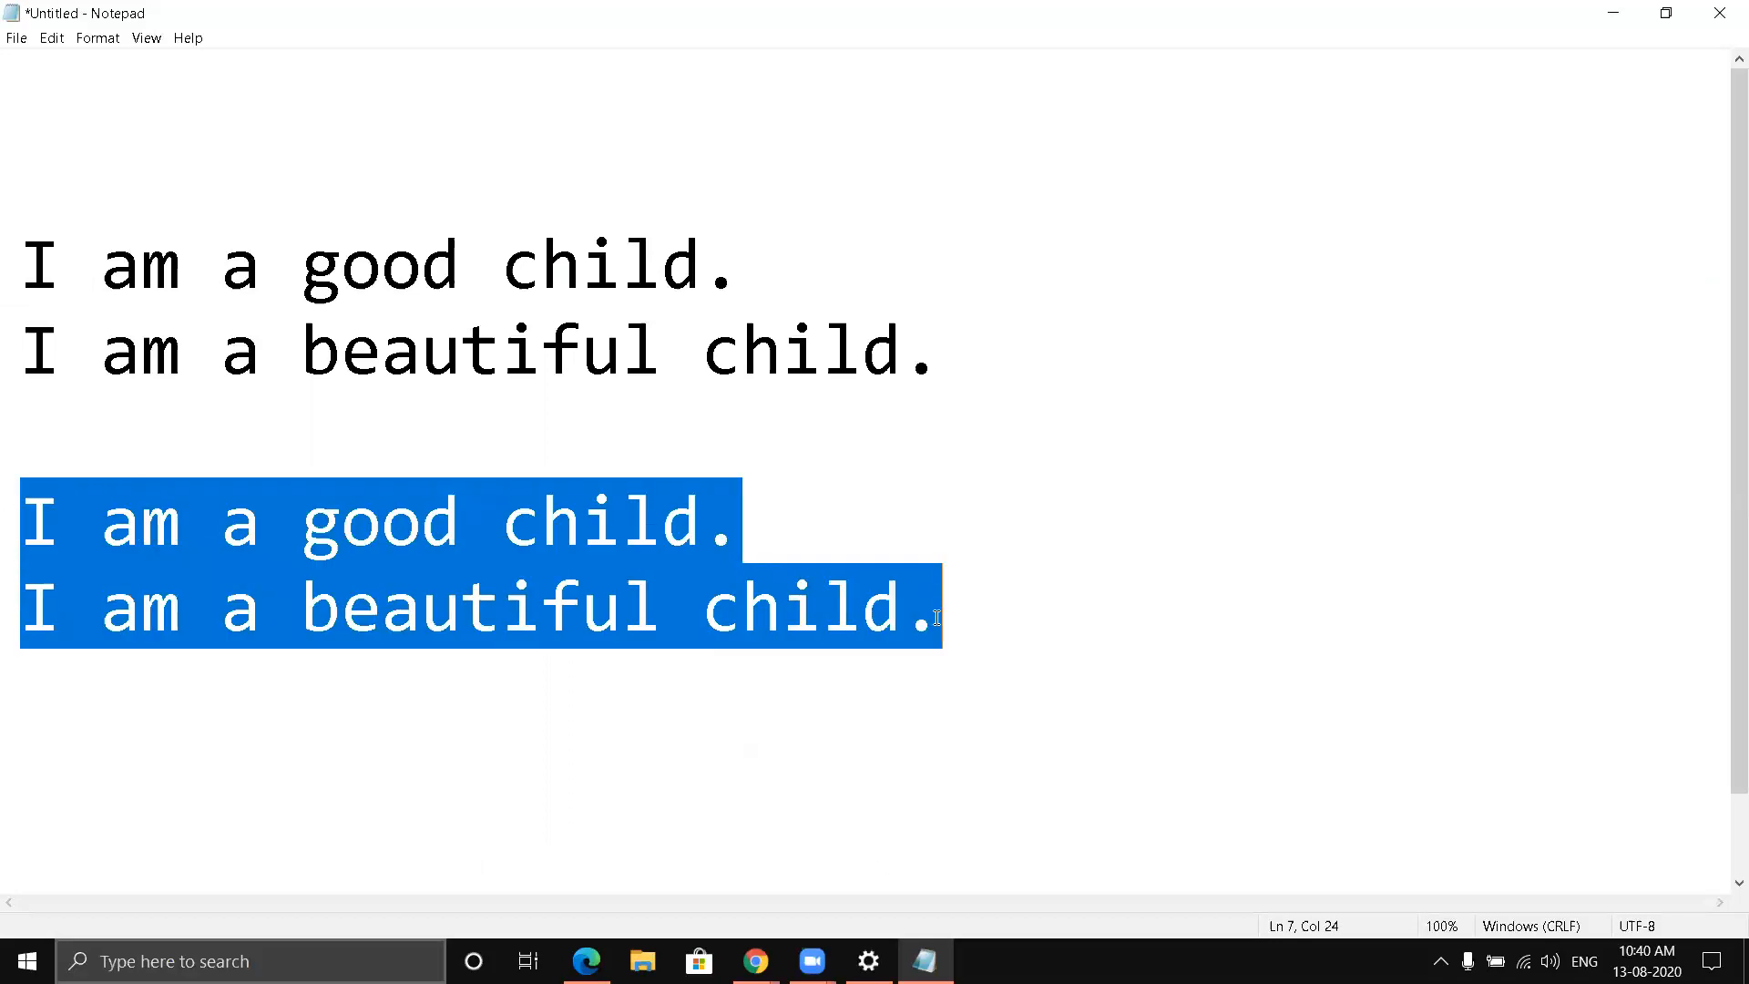
{"action": "right_click", "coordinate": [314, 537]}
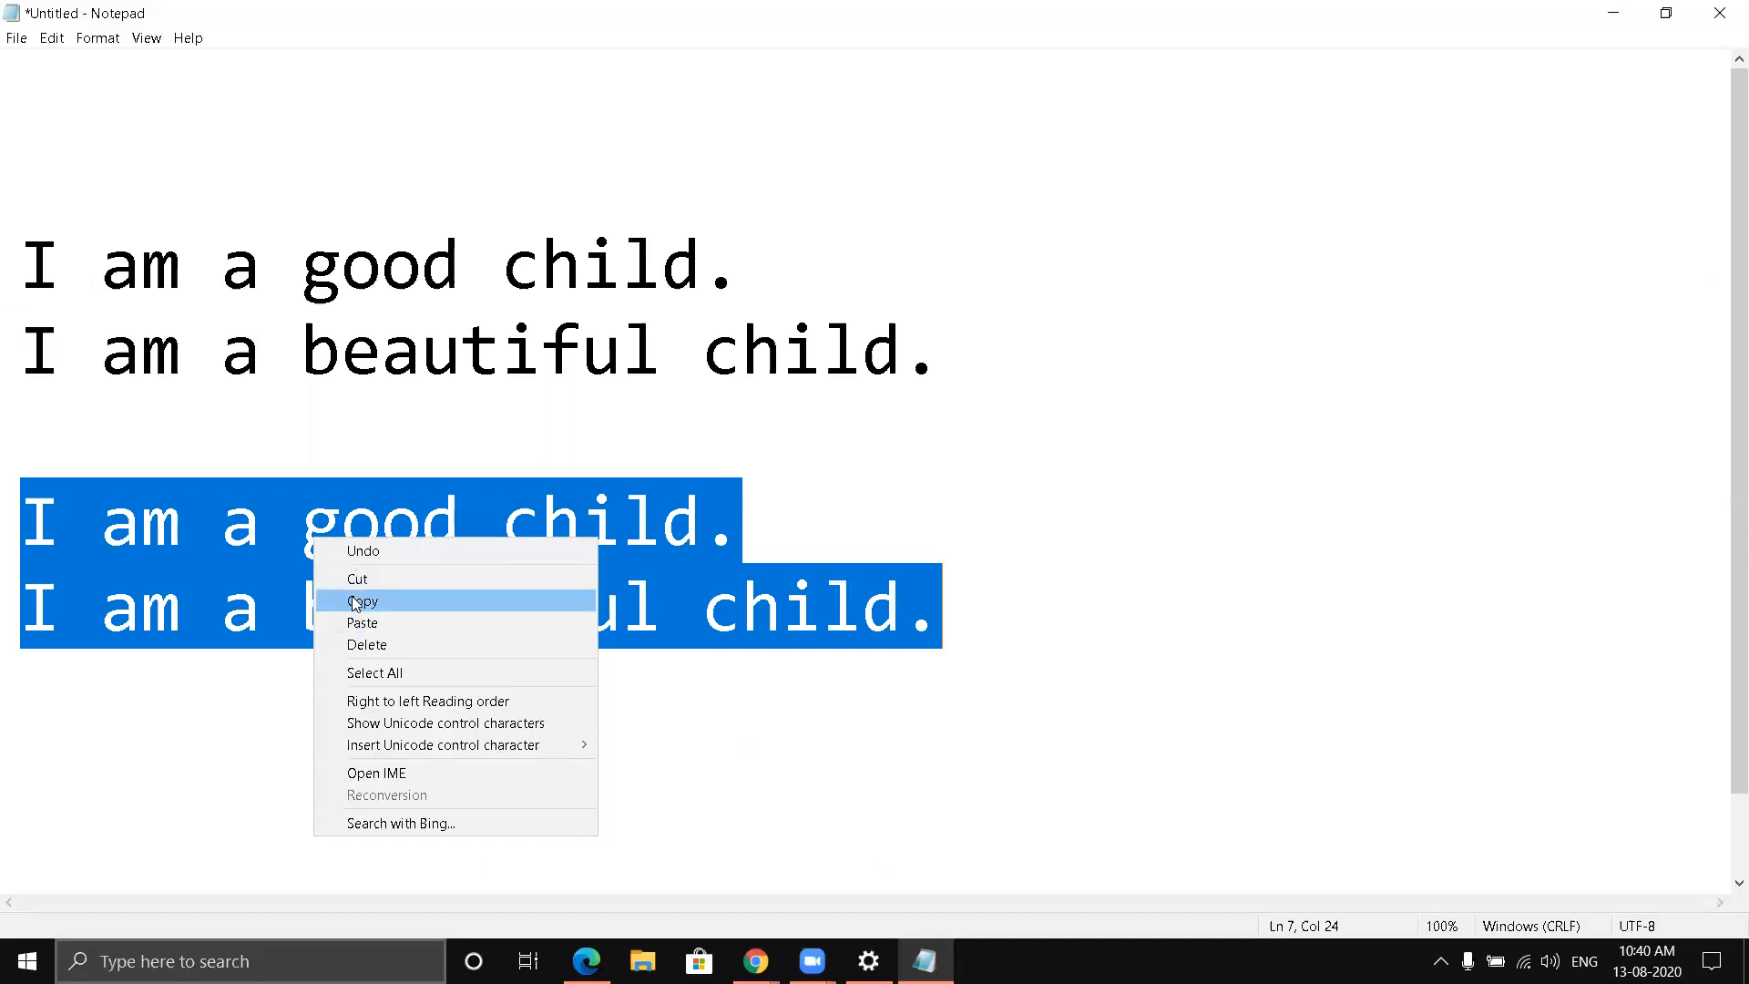
{"action": "left_click", "coordinate": [355, 604]}
{"action": "left_click", "coordinate": [84, 761]}
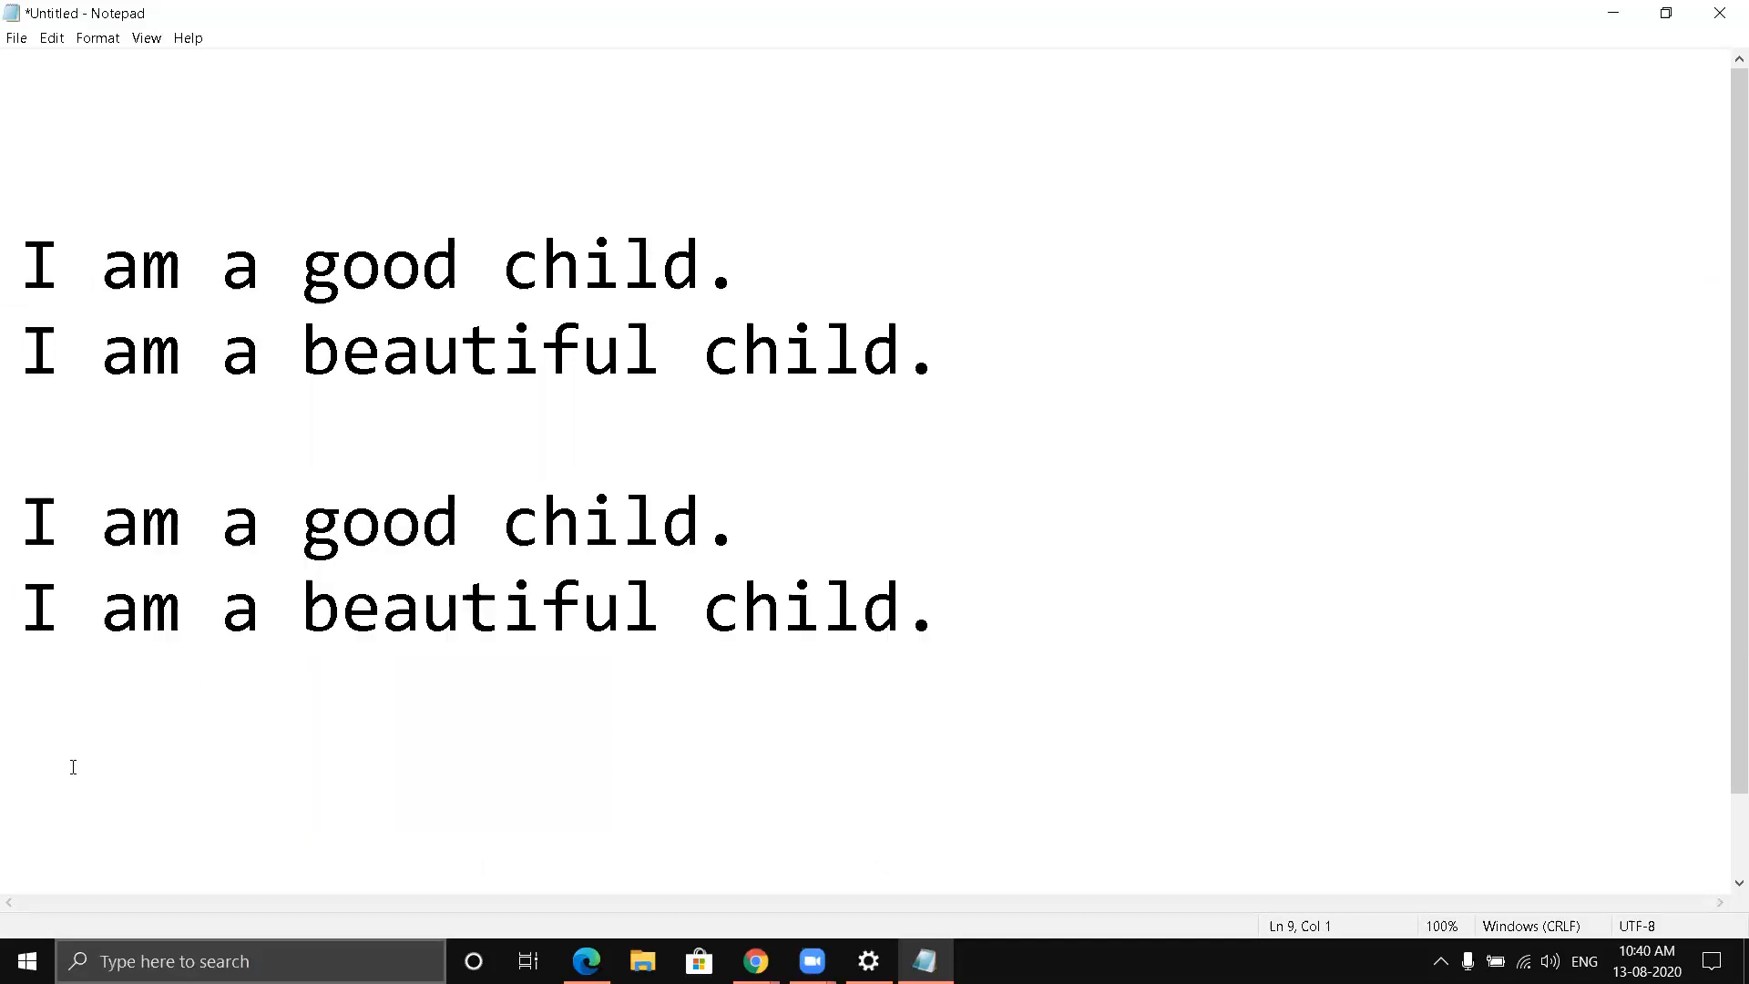
{"action": "right_click", "coordinate": [73, 767]}
{"action": "left_click", "coordinate": [104, 557]}
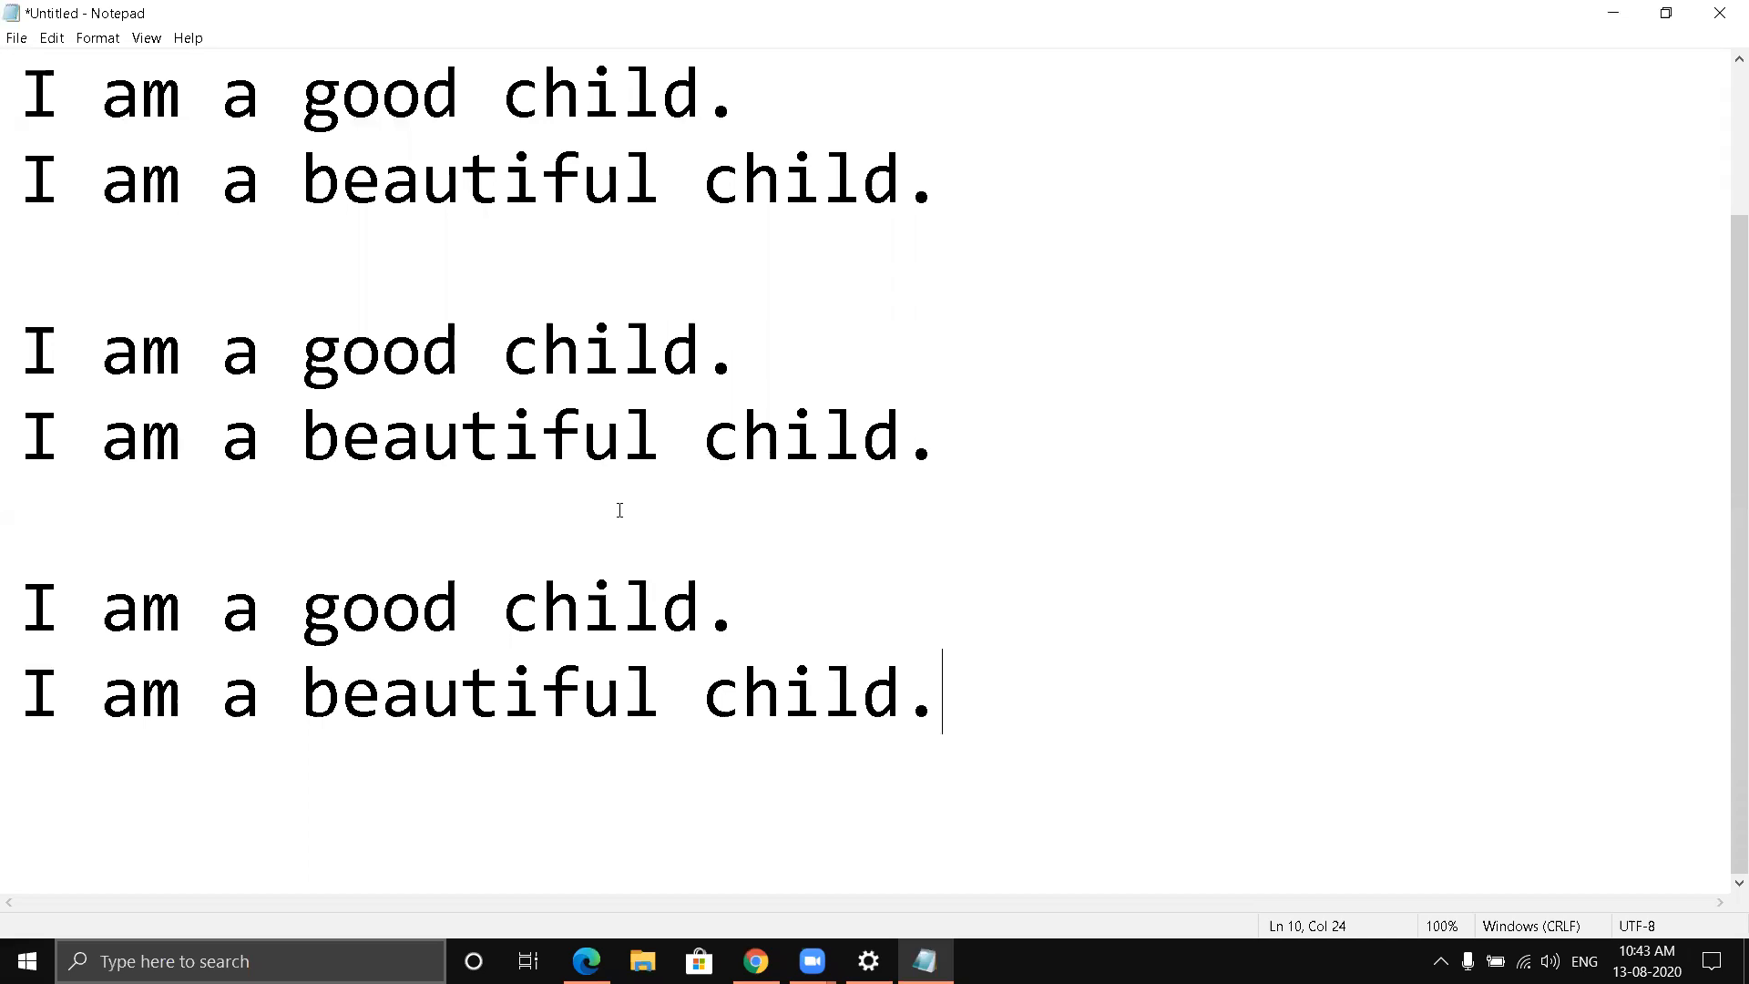
- Start a new line below the last "I am a beautiful child." sentence
{"action": "right_click", "coordinate": [1022, 370]}
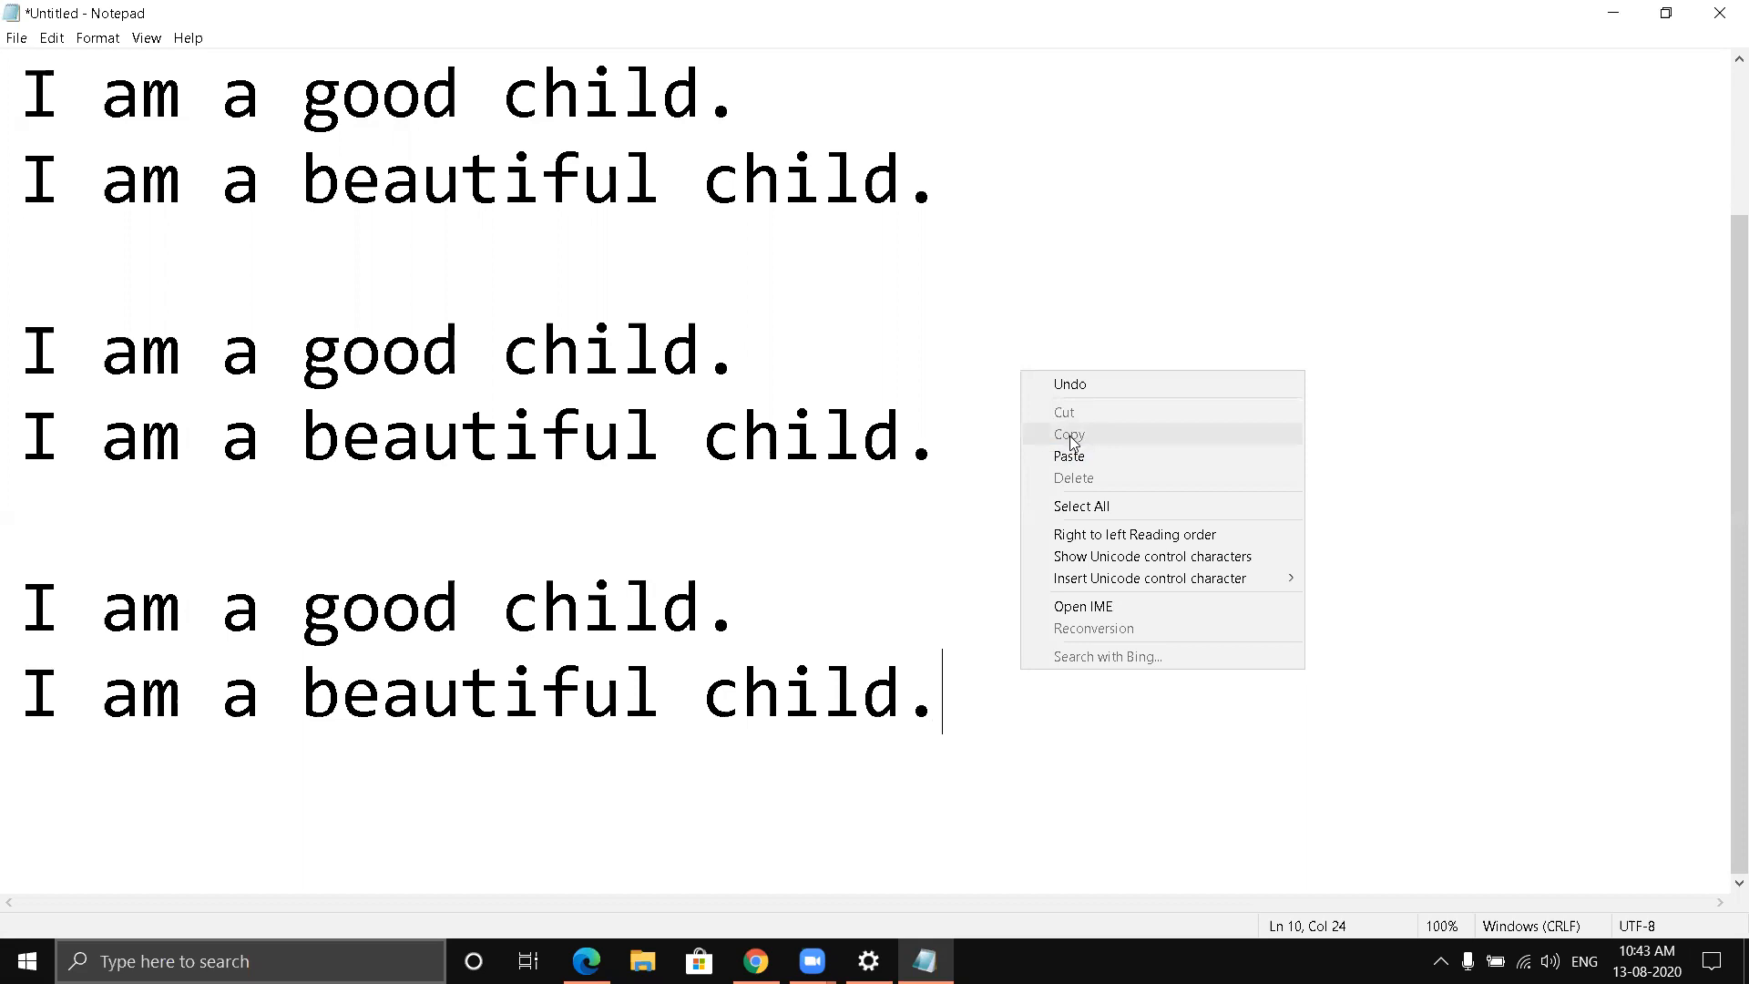
{"action": "left_click", "coordinate": [967, 695]}
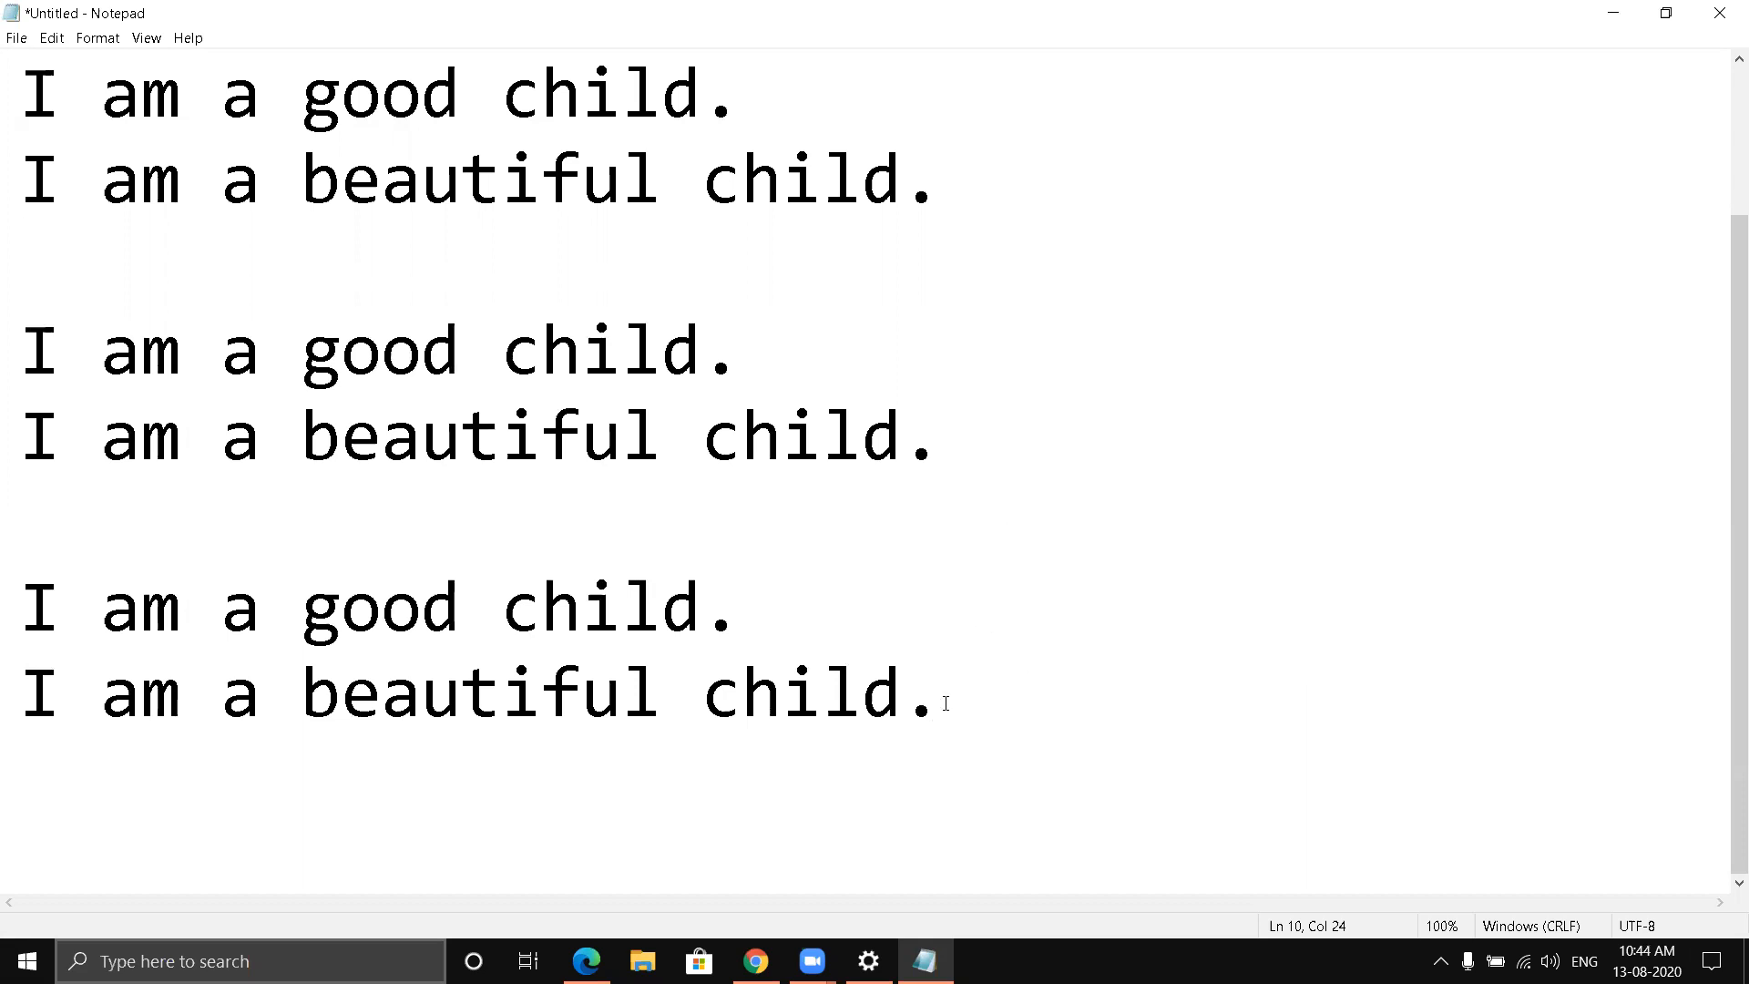
{"action": "key", "text": "Return"}
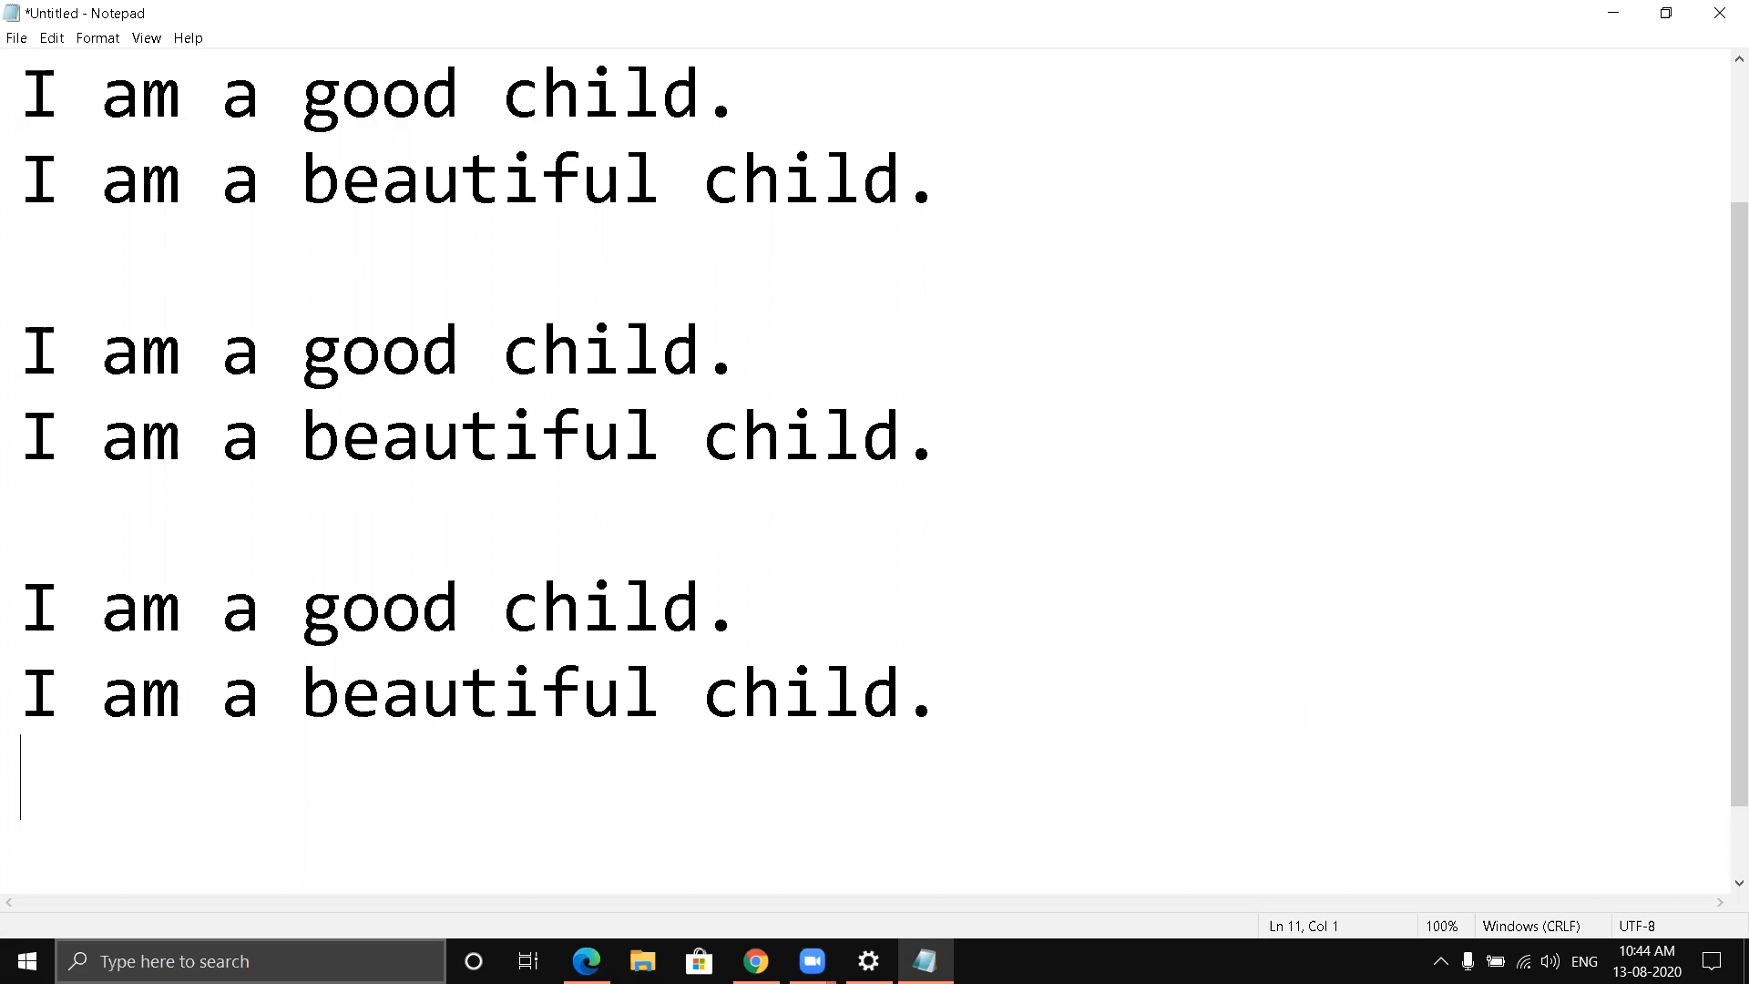
- Remove the last pair of good child and beautiful child sentences, viewing the Shift and arrow keys image in Chrome before deleting
{"action": "left_click", "coordinate": [31, 590]}
{"action": "key", "text": "shift+Right"}
{"action": "key", "text": "shift+Right"}
{"action": "key", "text": "shift+Right"}
{"action": "key", "text": "shift+Right"}
{"action": "key", "text": "shift+Right"}
{"action": "key", "text": "shift+Right"}
{"action": "key", "text": "shift+Right"}
{"action": "key", "text": "shift+Right"}
{"action": "key", "text": "shift+Right"}
{"action": "key", "text": "shift+Right"}
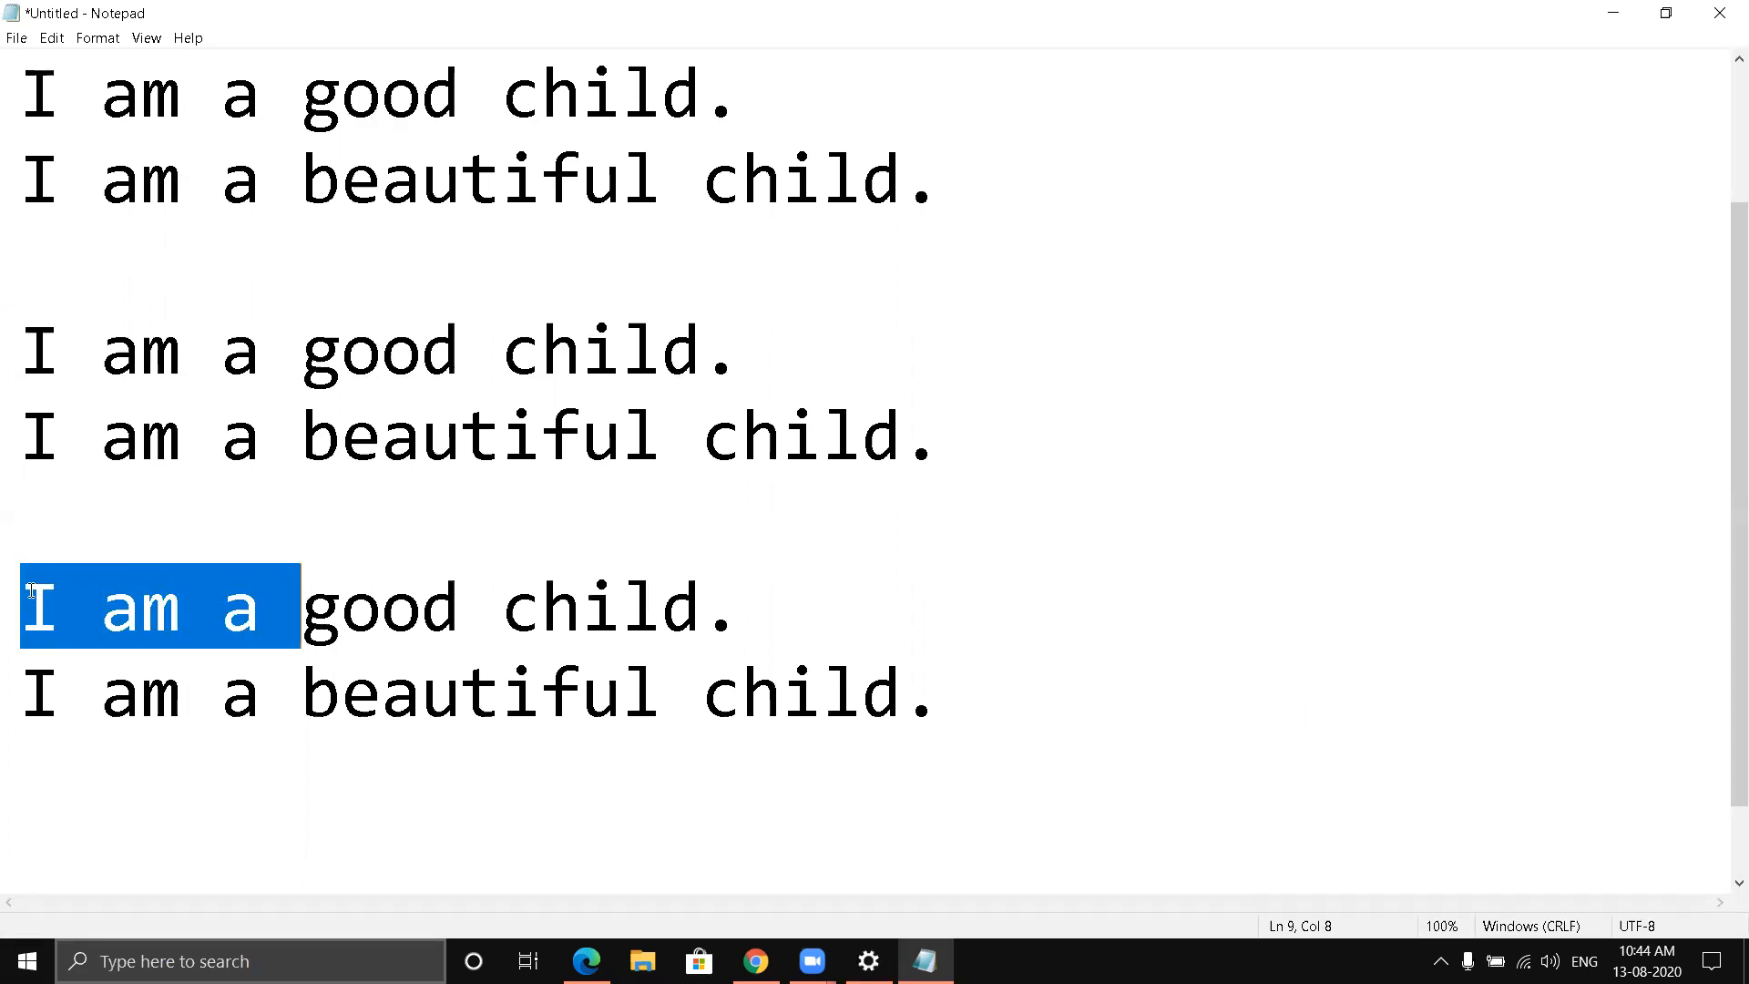
{"action": "key", "text": "shift+Right"}
{"action": "key", "text": "shift+Right"}
{"action": "key", "text": "shift+Right"}
{"action": "key", "text": "shift+Right"}
{"action": "key", "text": "shift+Right"}
{"action": "key", "text": "shift+Right"}
{"action": "key", "text": "shift+Right"}
{"action": "key", "text": "shift+Right"}
{"action": "key", "text": "shift+Right"}
{"action": "key", "text": "shift+Right"}
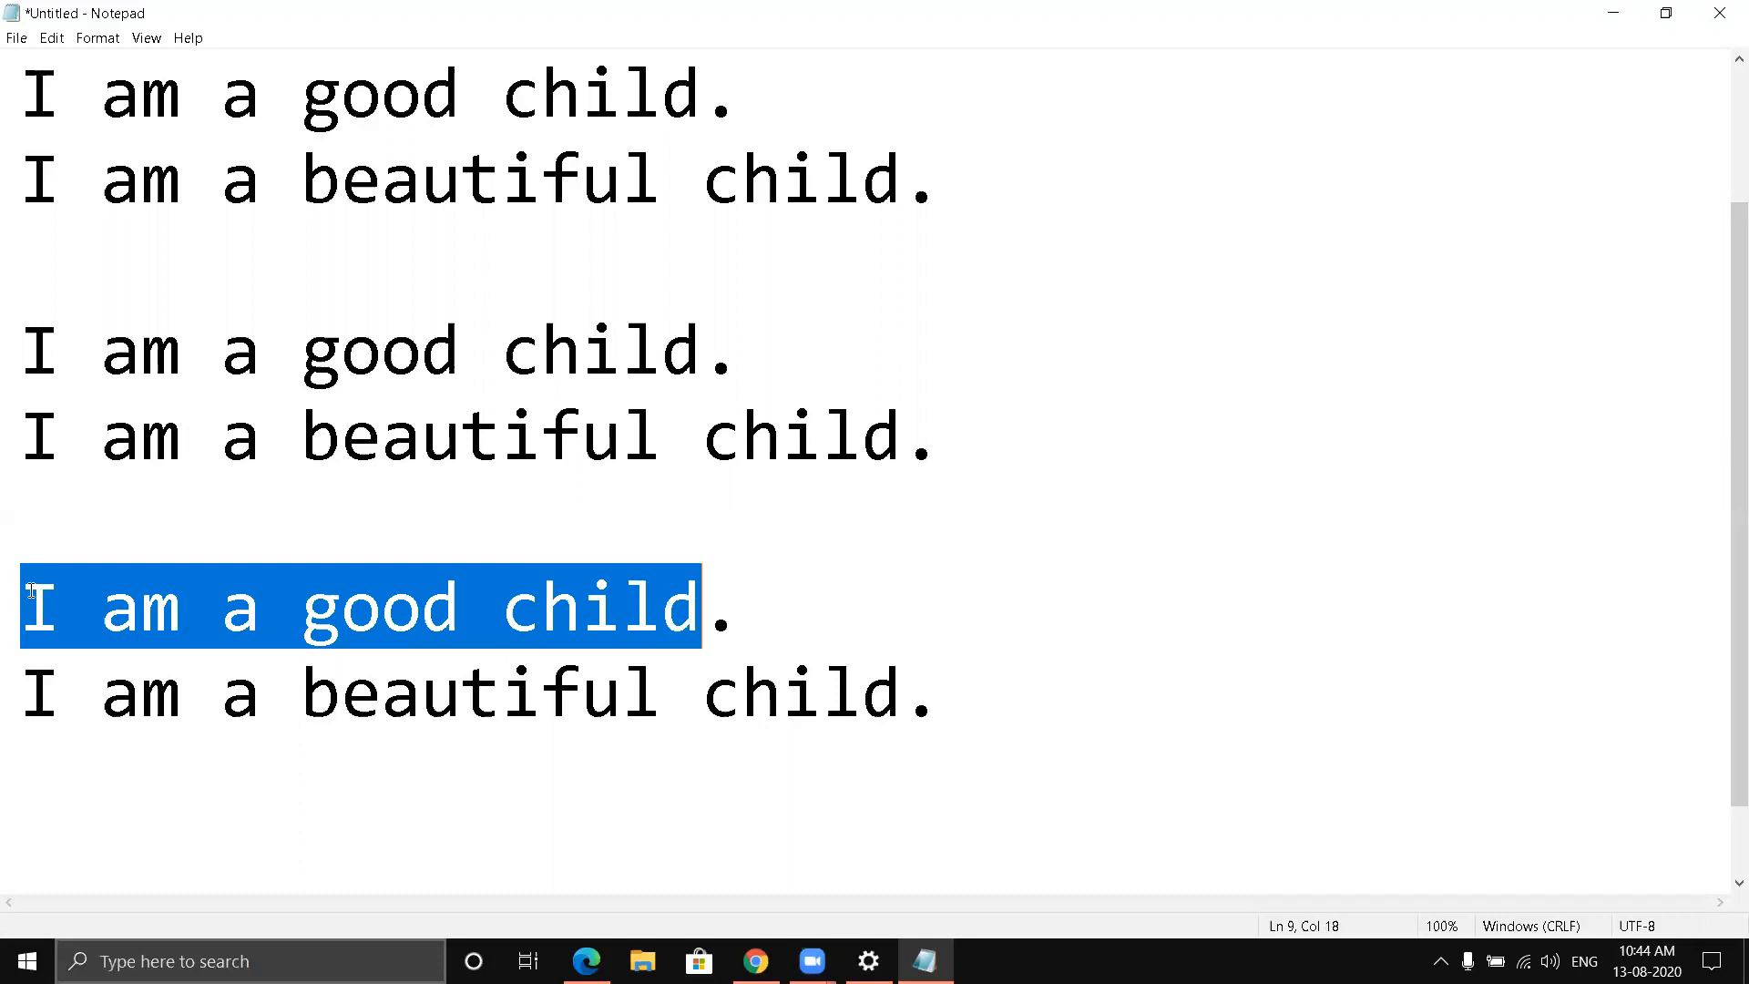
{"action": "key", "text": "shift+Right"}
{"action": "key", "text": "shift+Right"}
{"action": "key", "text": "shift+Right"}
{"action": "key", "text": "shift+Right"}
{"action": "key", "text": "shift+Right"}
{"action": "key", "text": "shift+Right"}
{"action": "key", "text": "shift+Right"}
{"action": "key", "text": "shift+Right"}
{"action": "key", "text": "shift+Right"}
{"action": "key", "text": "shift+Right"}
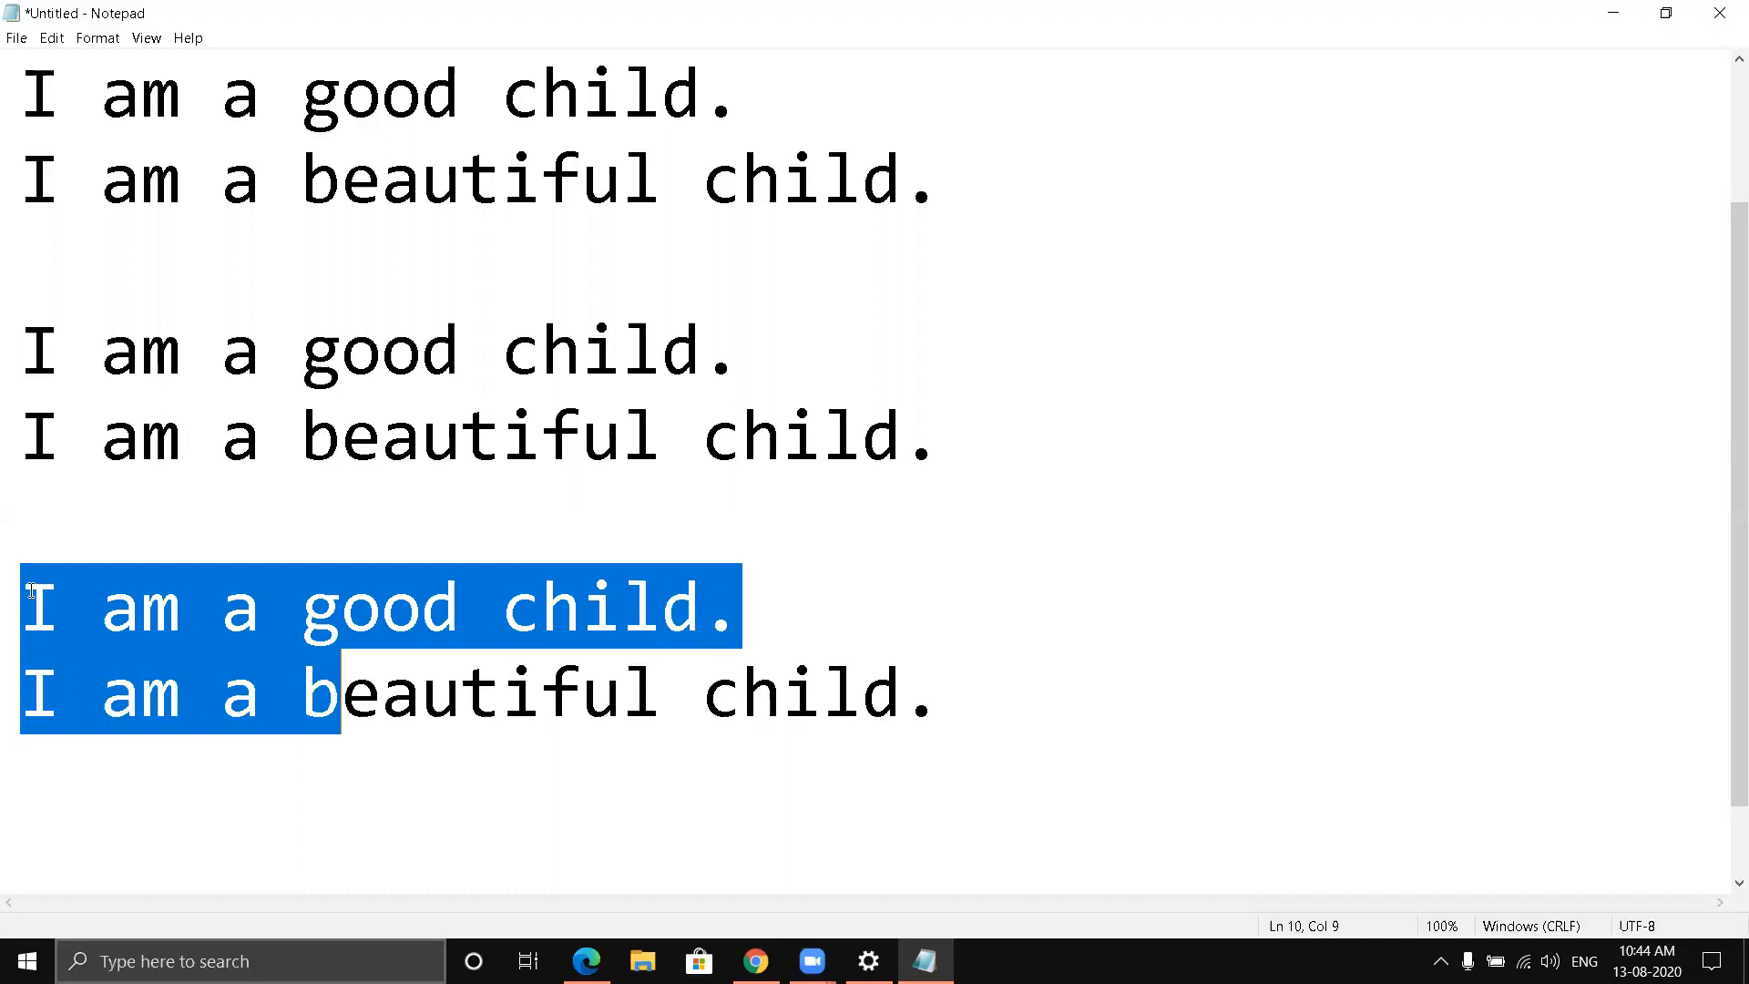
{"action": "key", "text": "shift+Right"}
{"action": "key", "text": "shift+Right"}
{"action": "key", "text": "shift+Right"}
{"action": "key", "text": "shift+Right"}
{"action": "key", "text": "shift+Right"}
{"action": "key", "text": "shift+Right"}
{"action": "key", "text": "shift+Right"}
{"action": "key", "text": "shift+Right"}
{"action": "key", "text": "shift+Right"}
{"action": "key", "text": "shift+Right"}
{"action": "key", "text": "shift+Right"}
{"action": "key", "text": "shift+Right"}
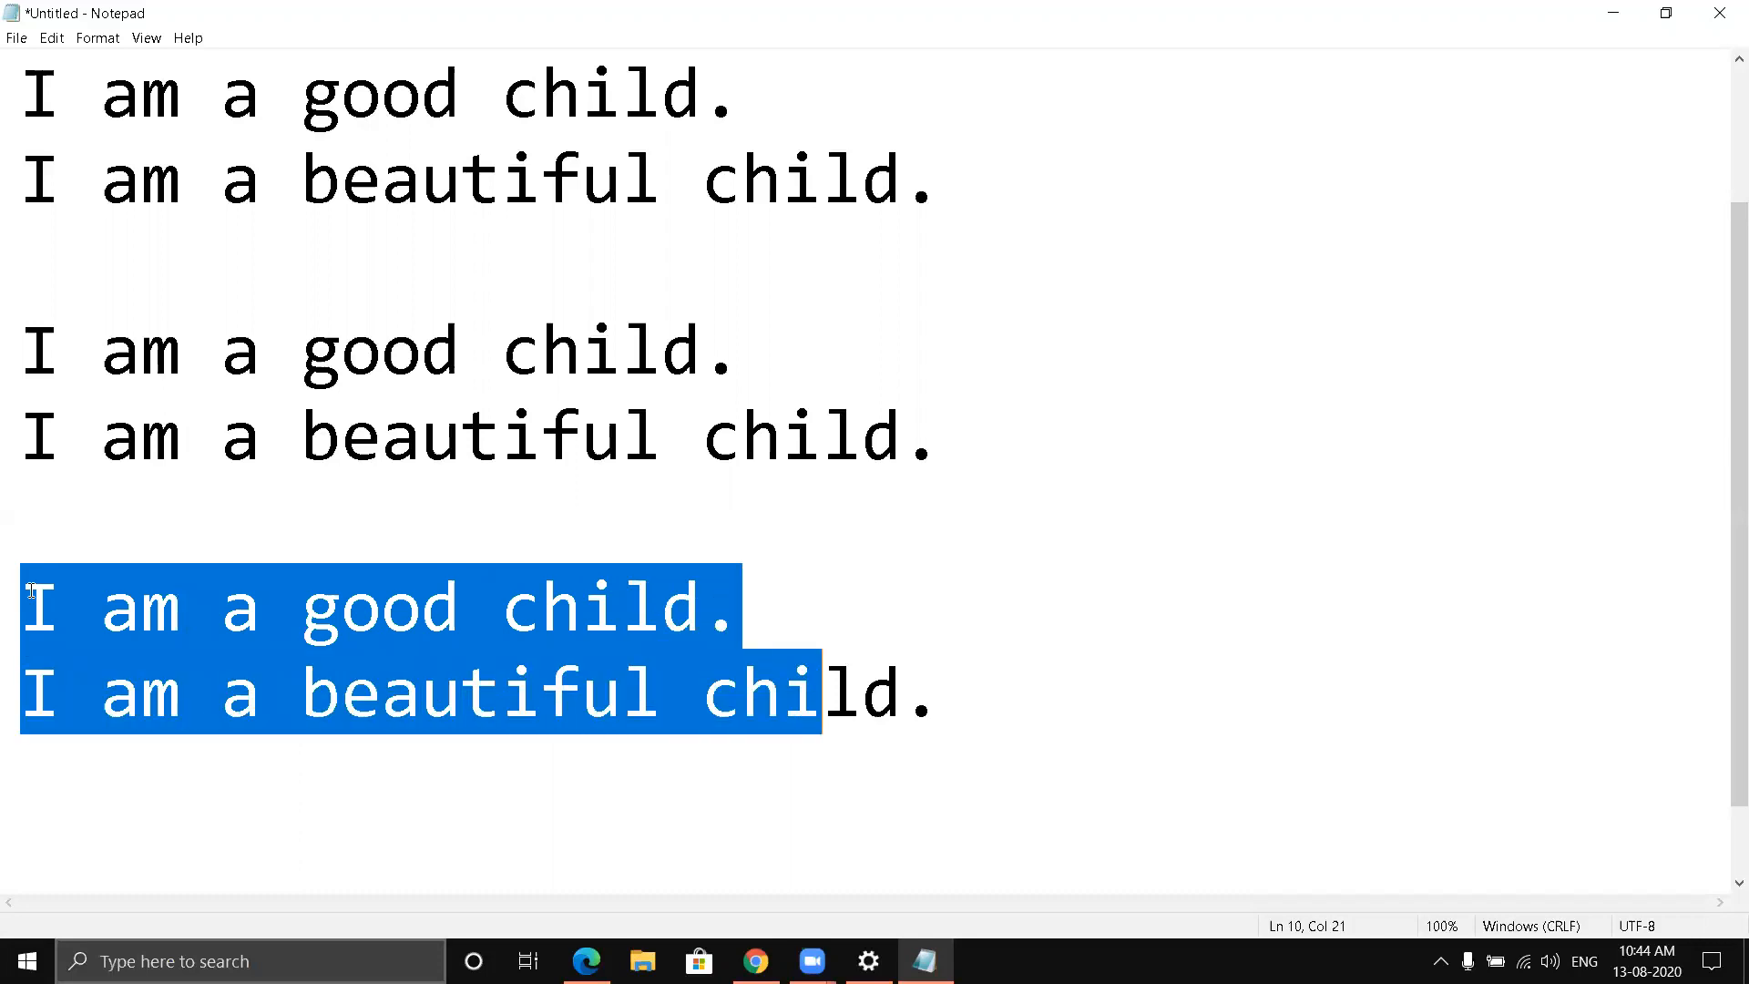
{"action": "key", "text": "shift+Right"}
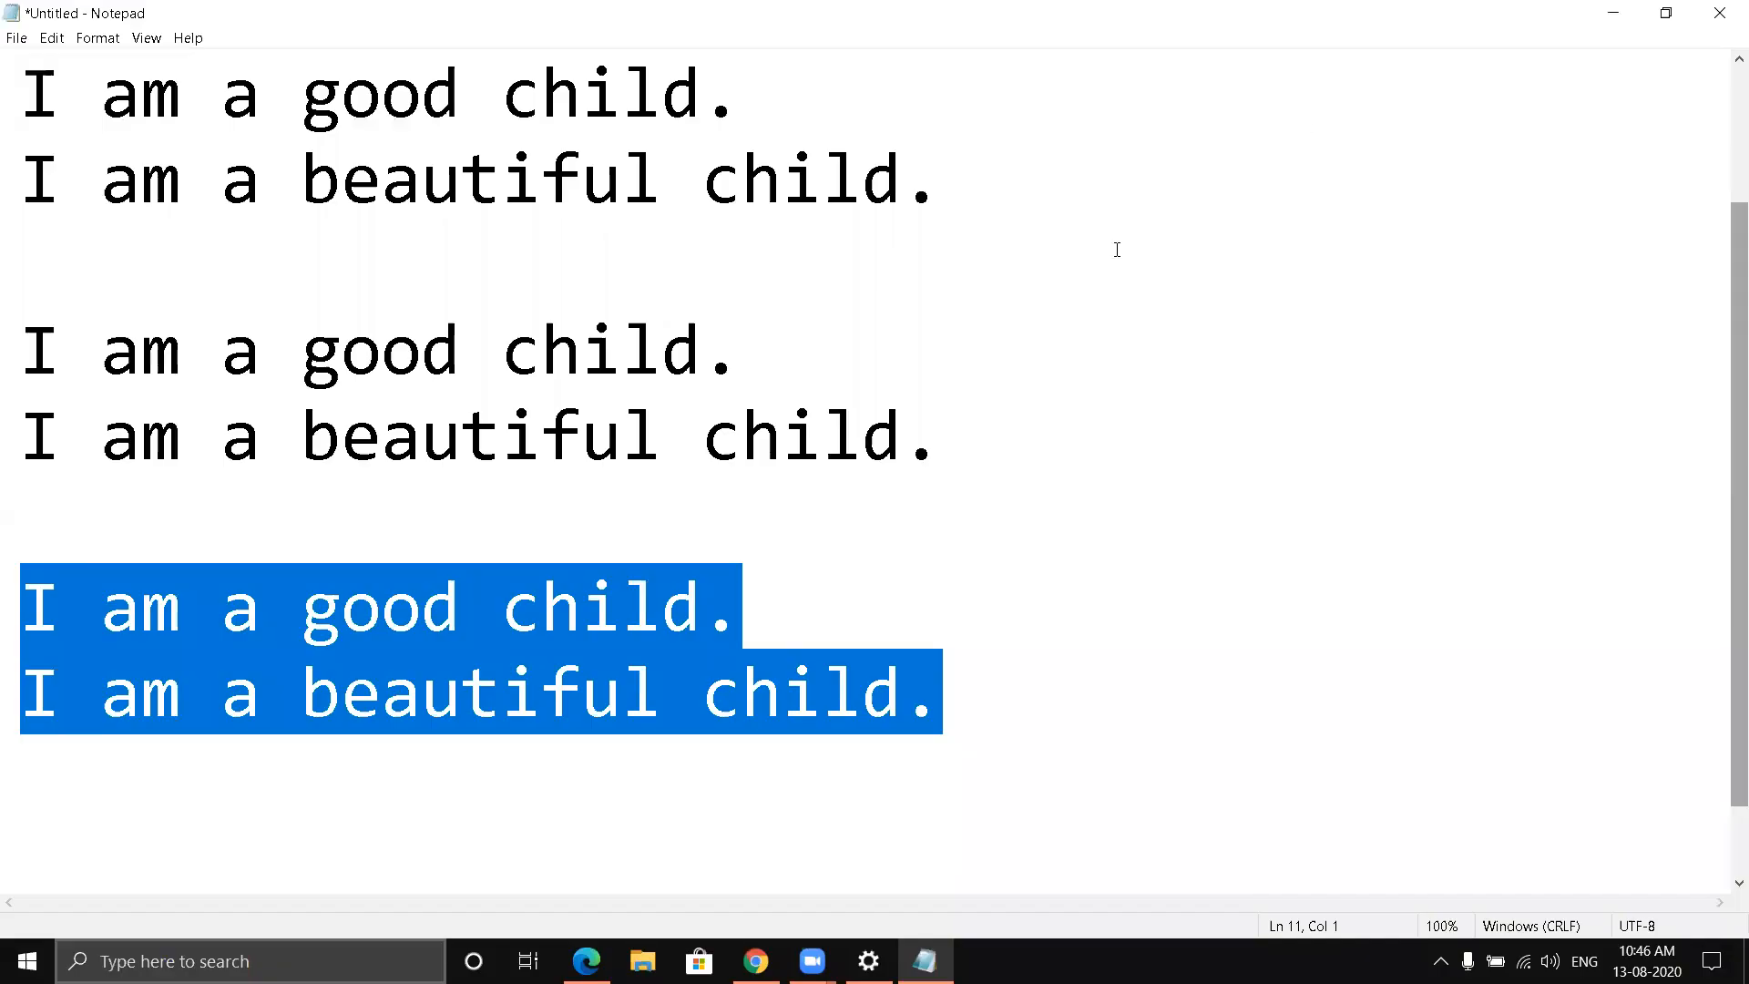
{"action": "mouse_move", "coordinate": [755, 961]}
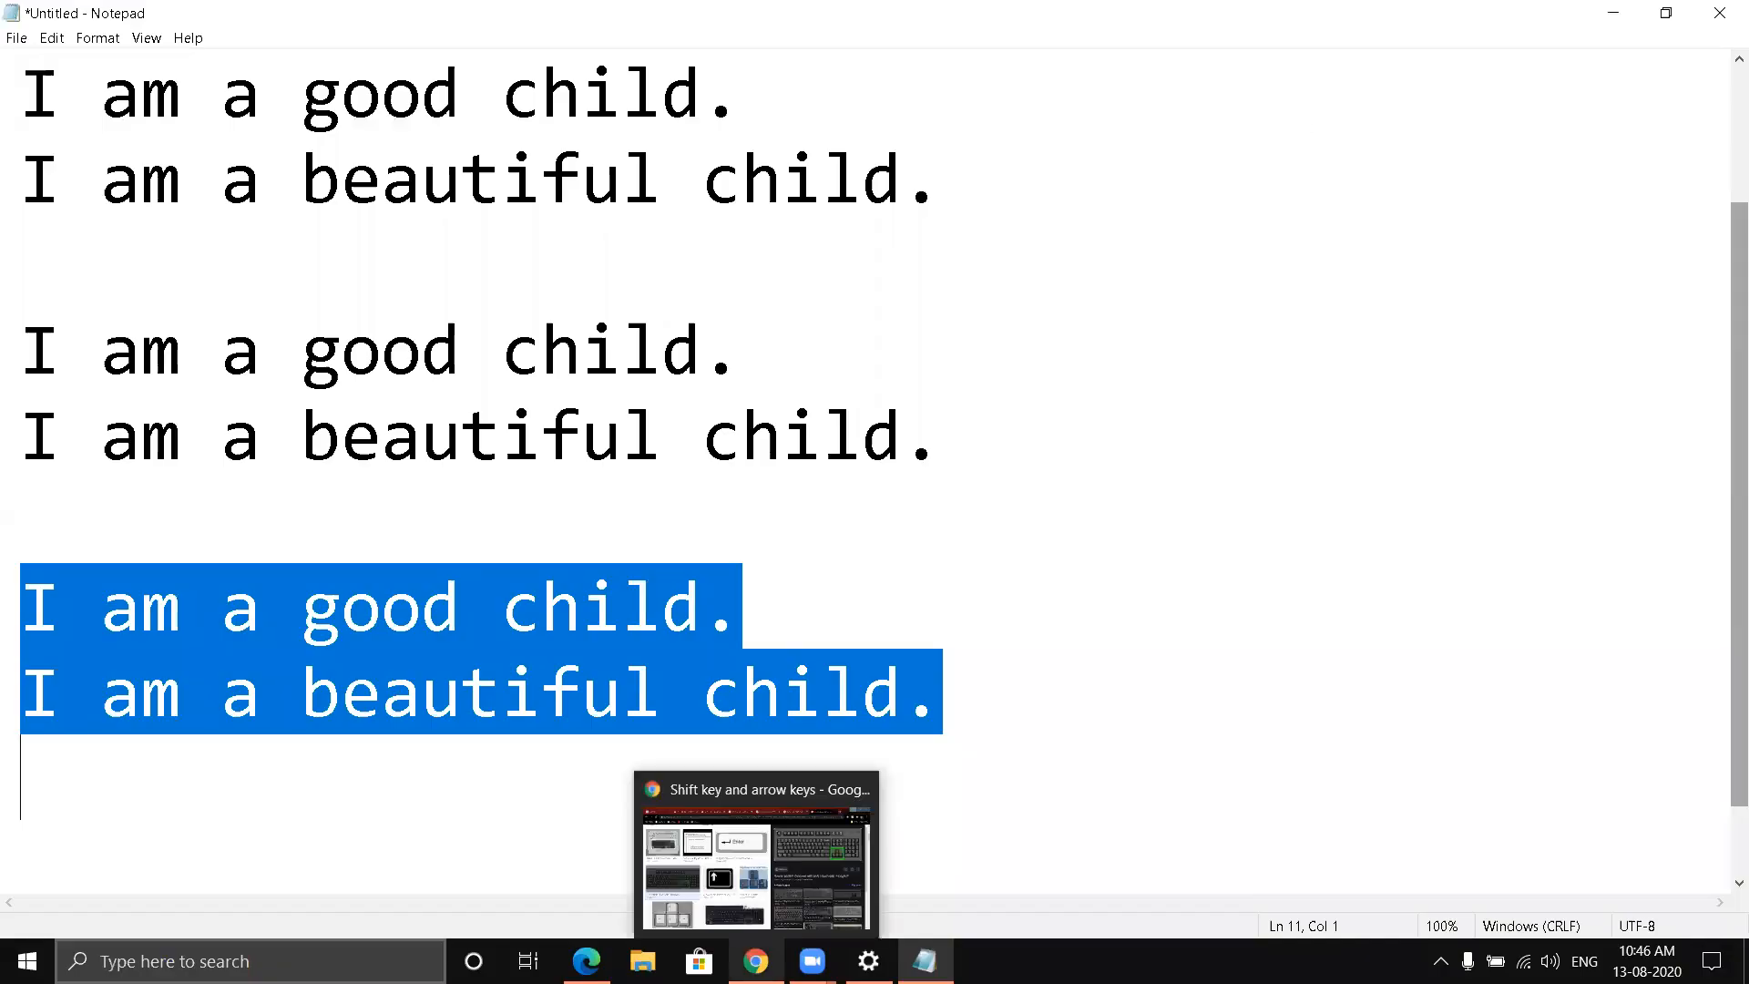
{"action": "left_click", "coordinate": [796, 886]}
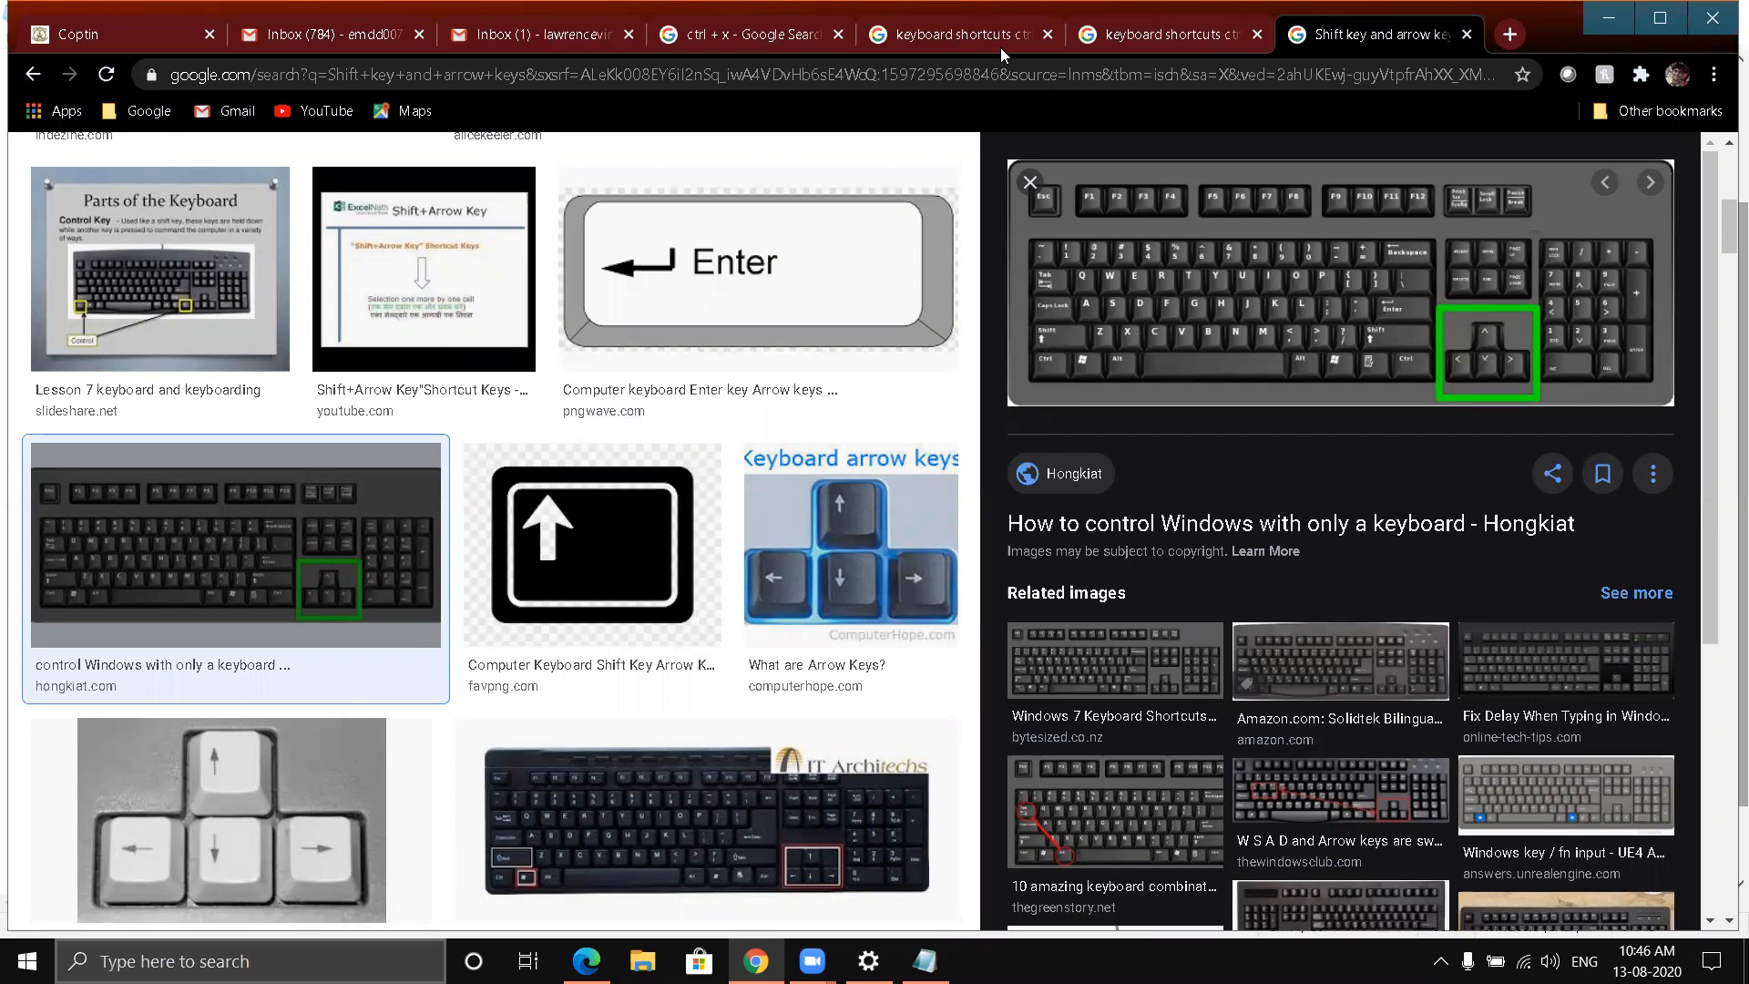
{"action": "key", "text": "alt+Tab"}
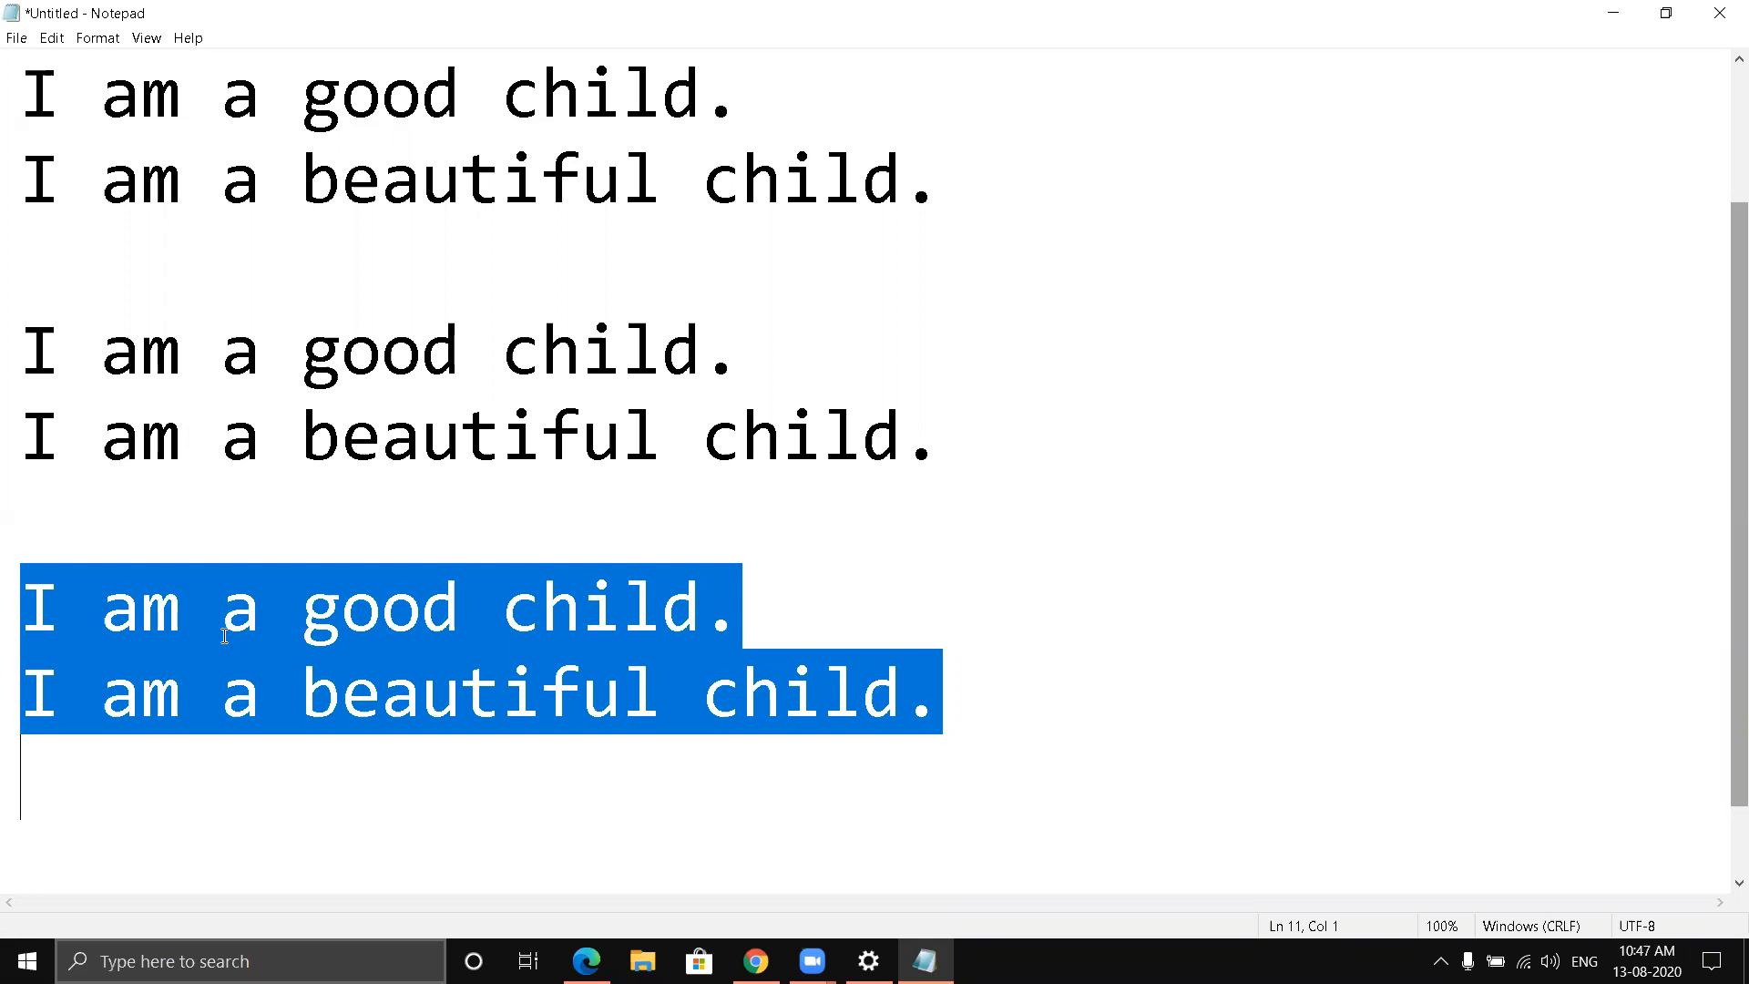
{"action": "key", "text": "Delete"}
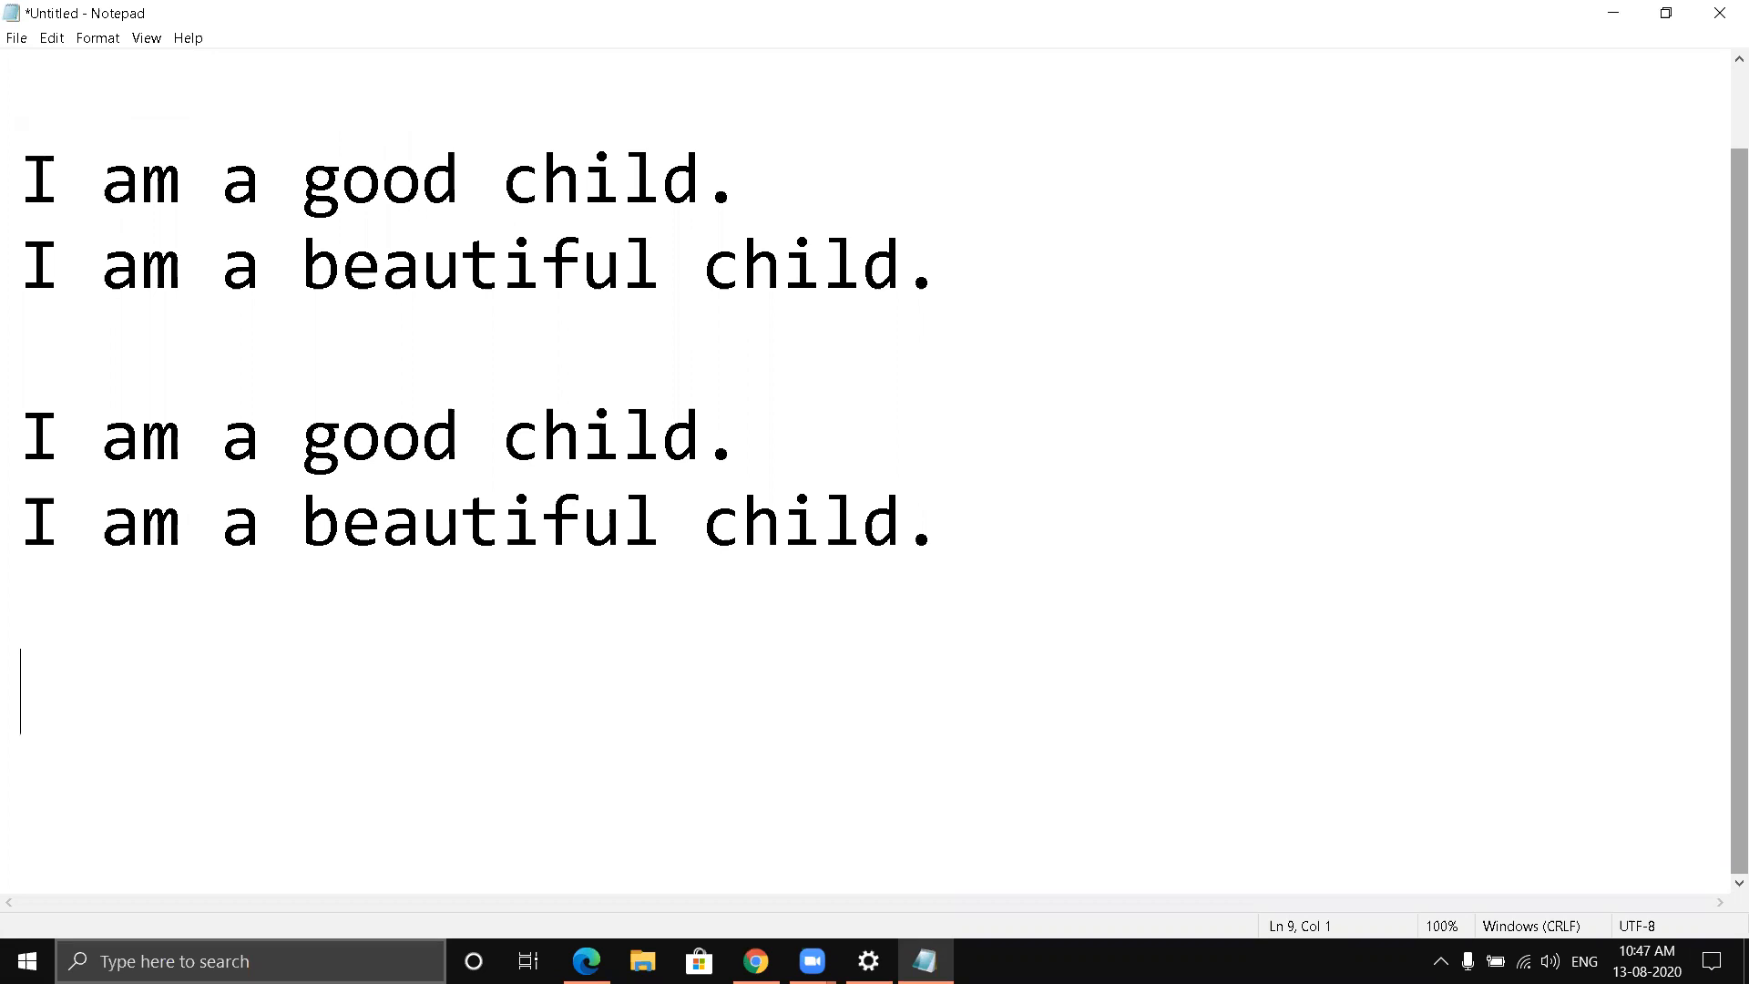
- Switch to Chrome, view the Ctrl+V, Ctrl+C and Ctrl+X keyboard images, and return to Notepad
{"action": "mouse_move", "coordinate": [761, 956]}
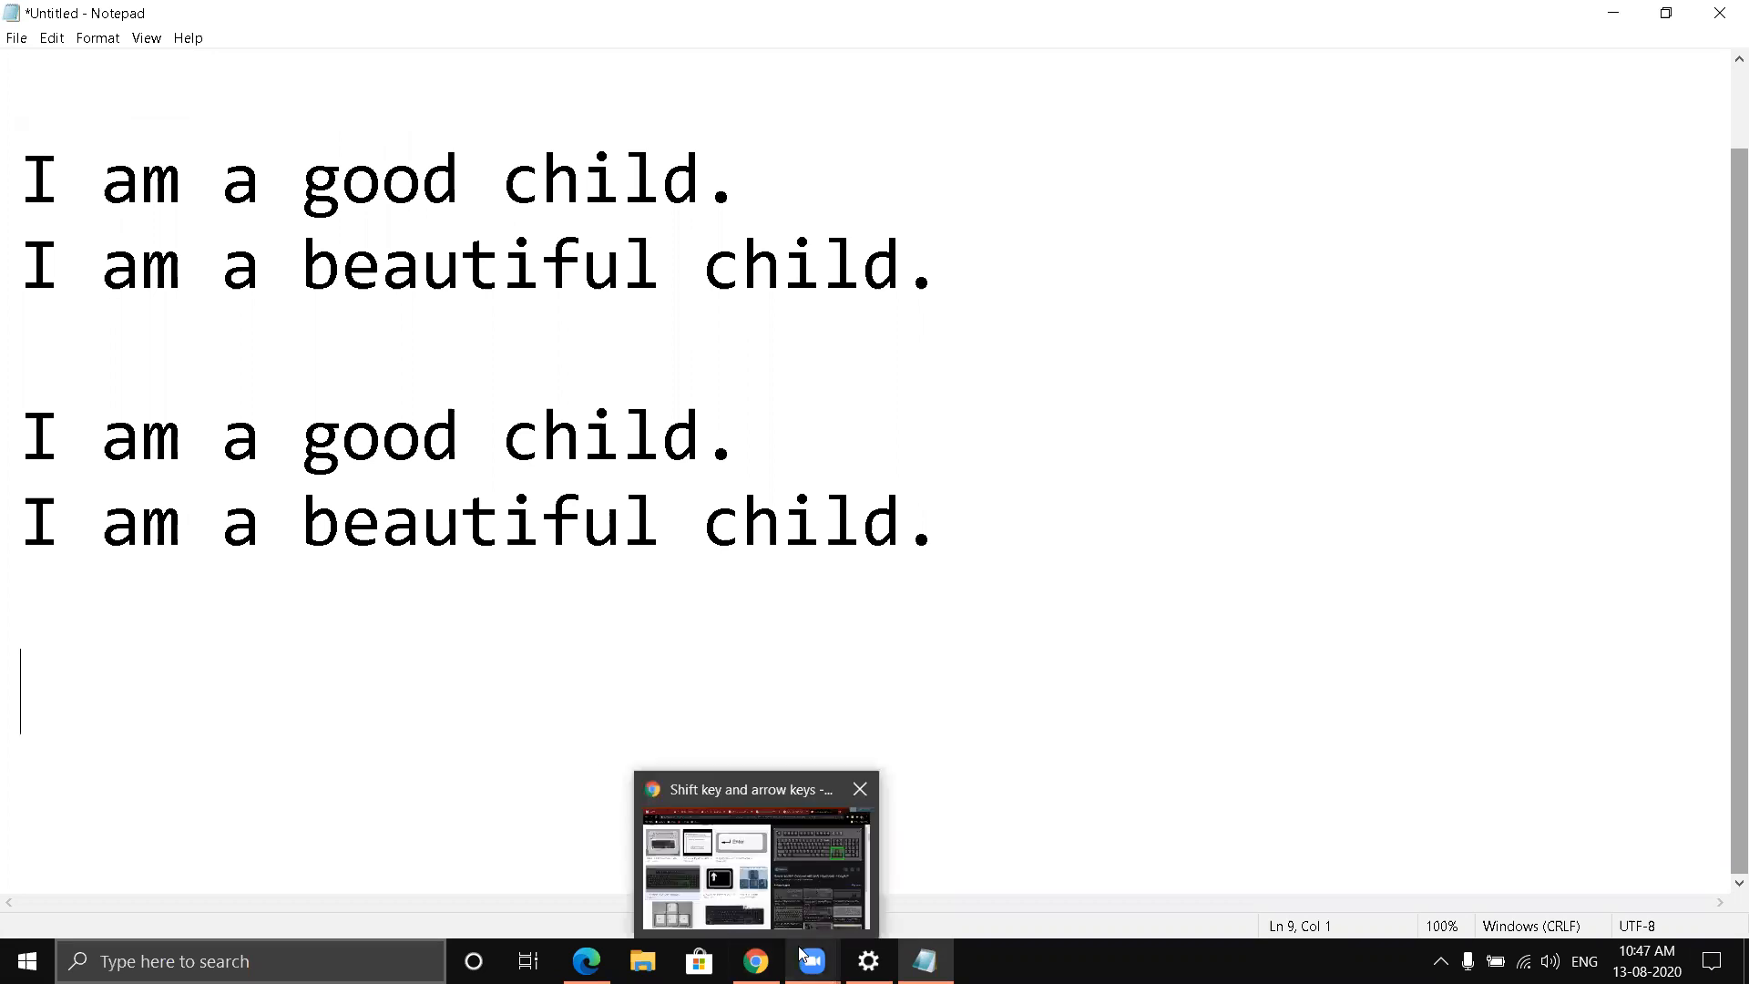
{"action": "left_click", "coordinate": [717, 850]}
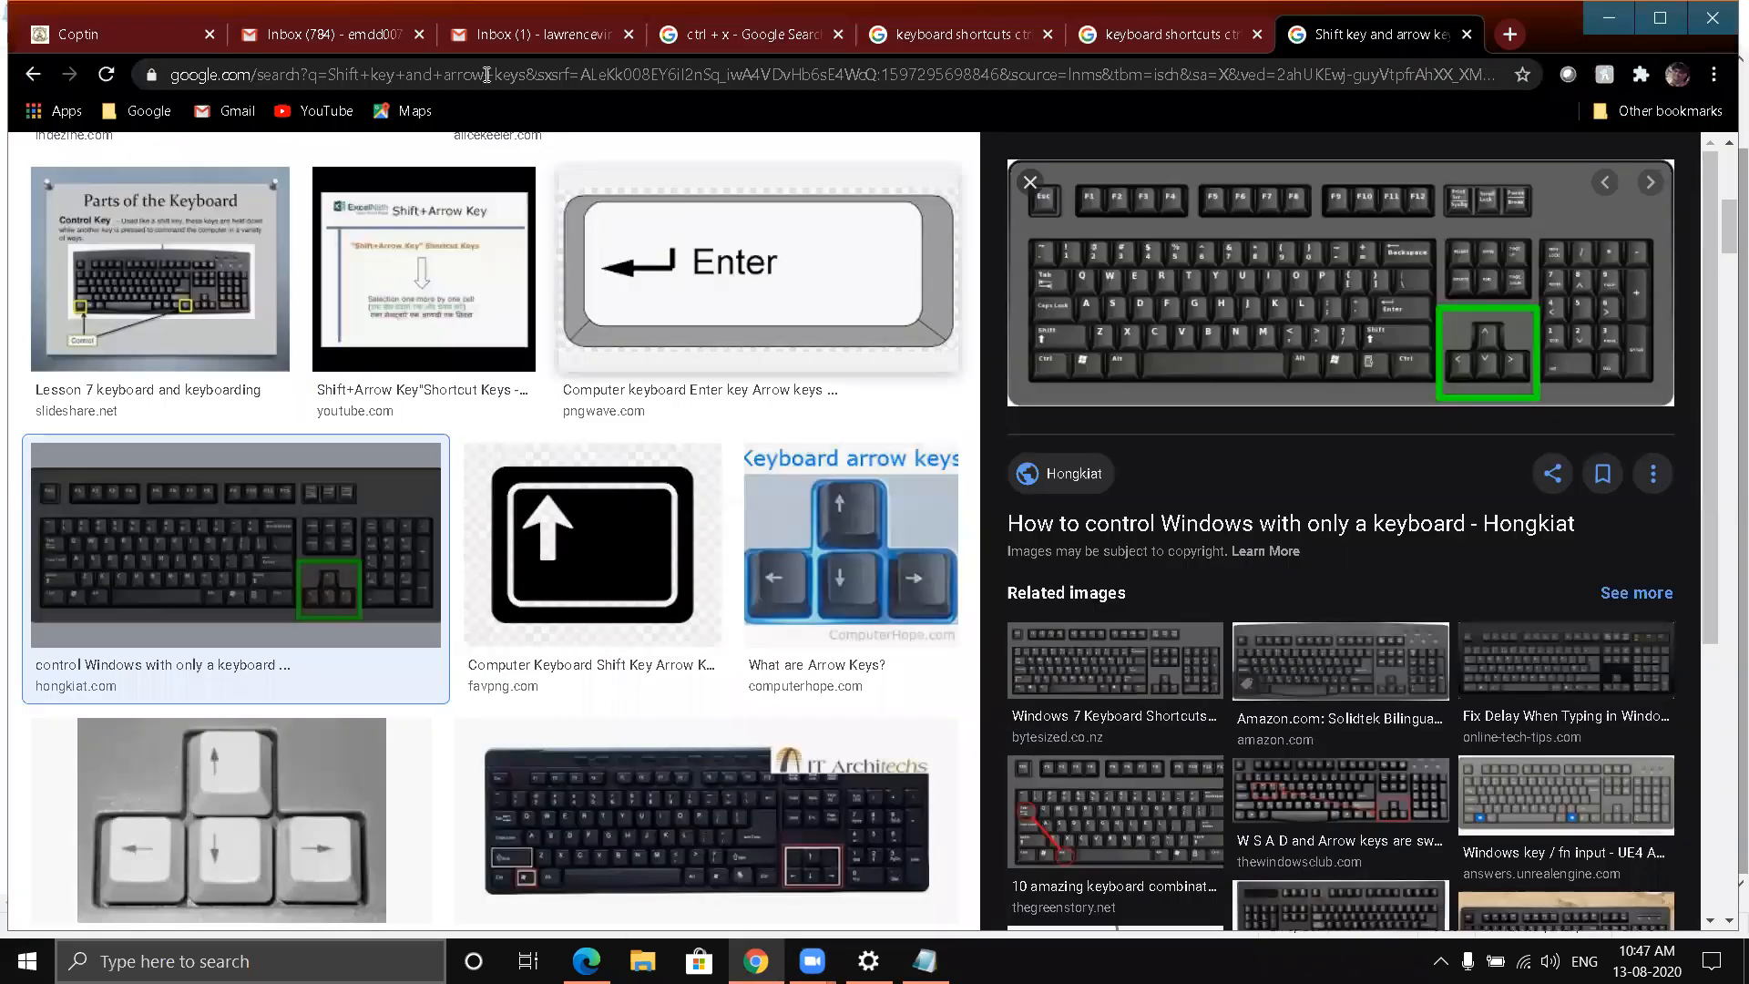
{"action": "left_click", "coordinate": [918, 41]}
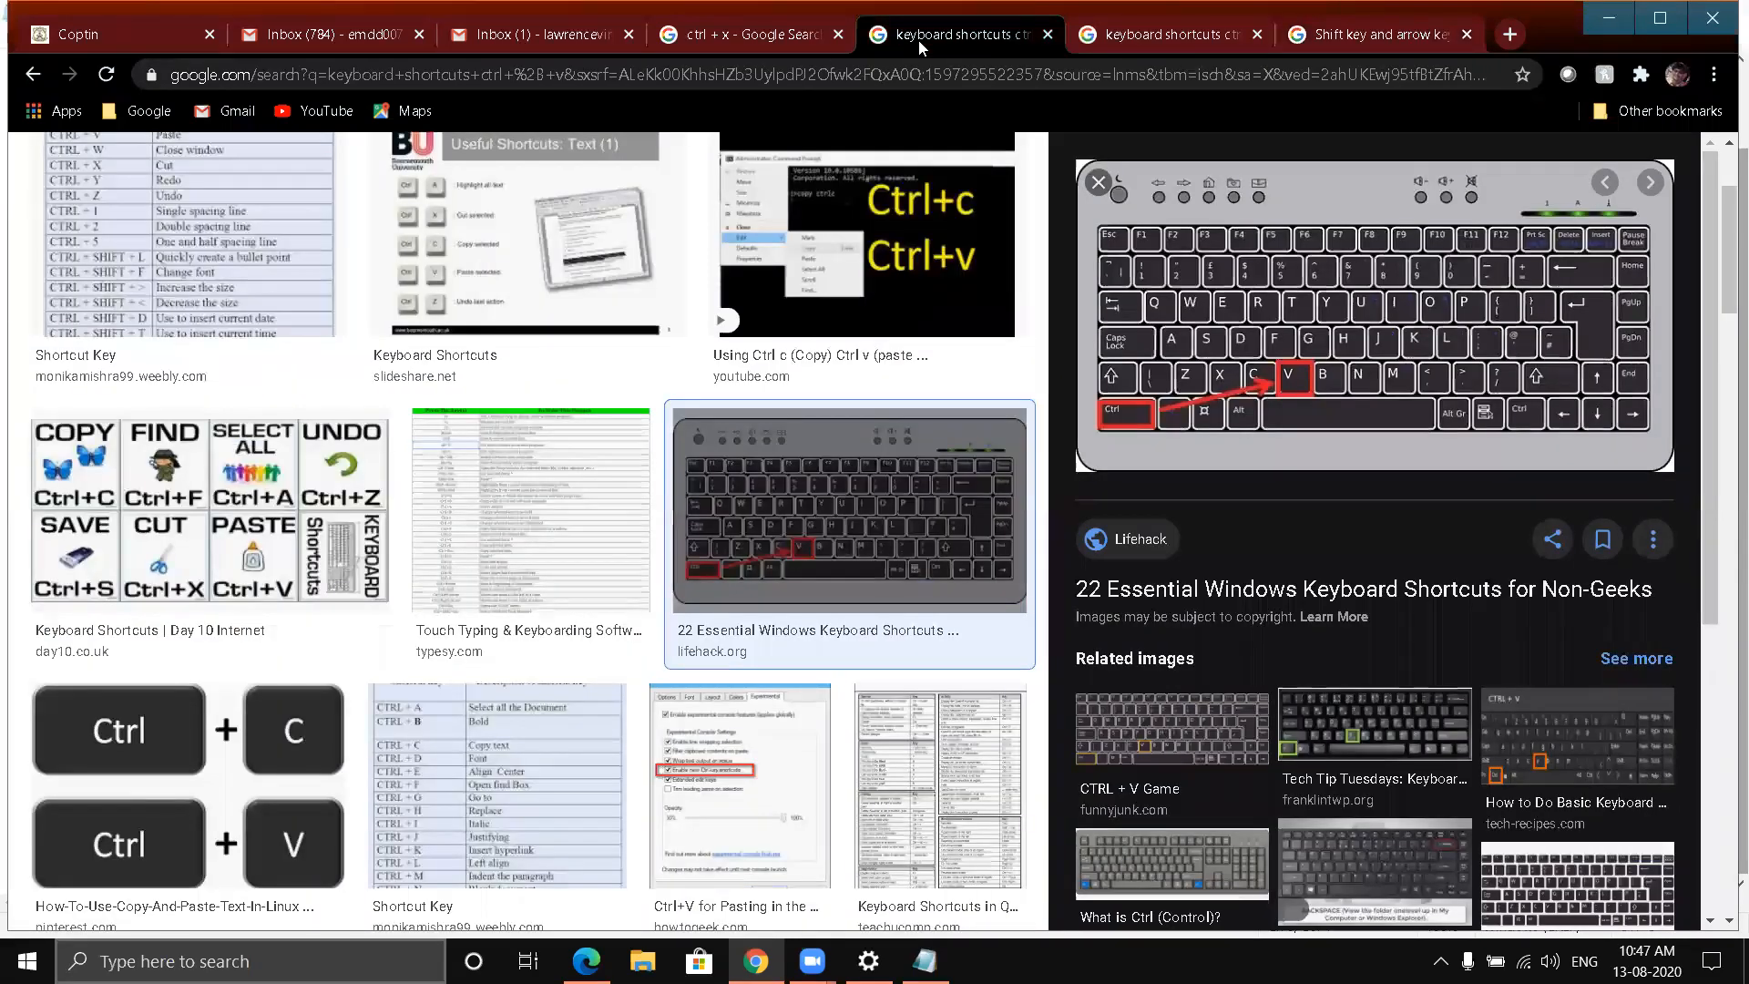
{"action": "left_click", "coordinate": [1128, 40]}
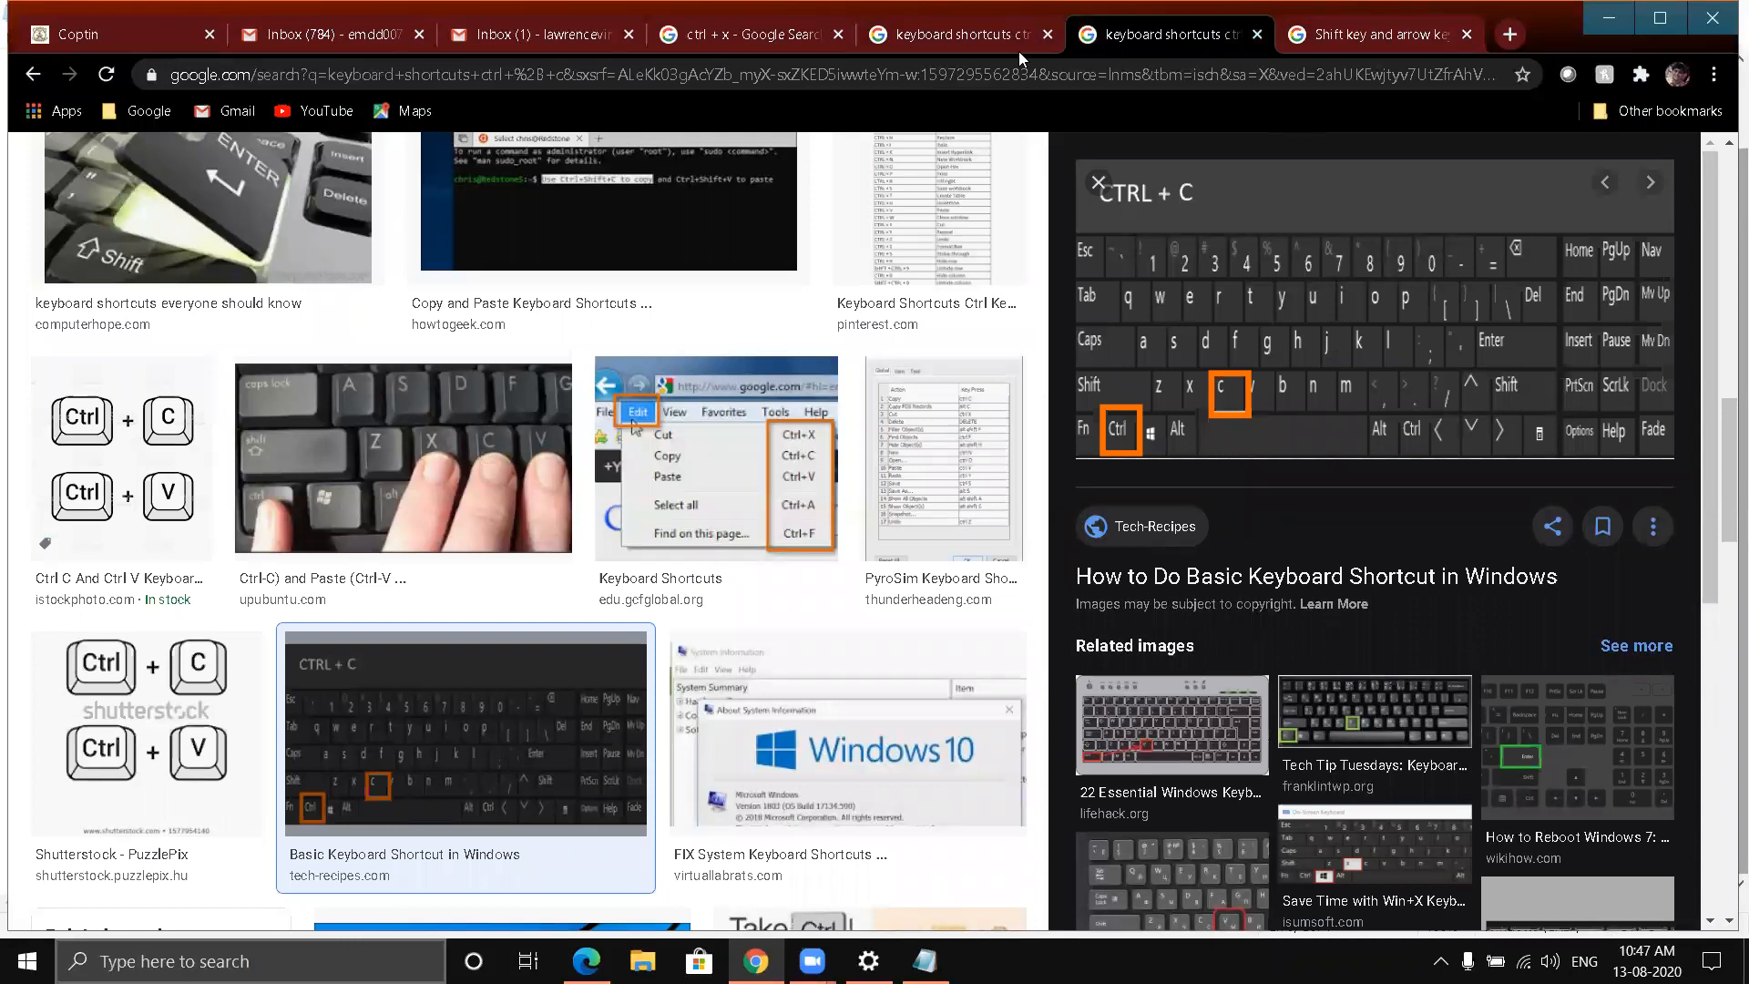
{"action": "left_click", "coordinate": [718, 44]}
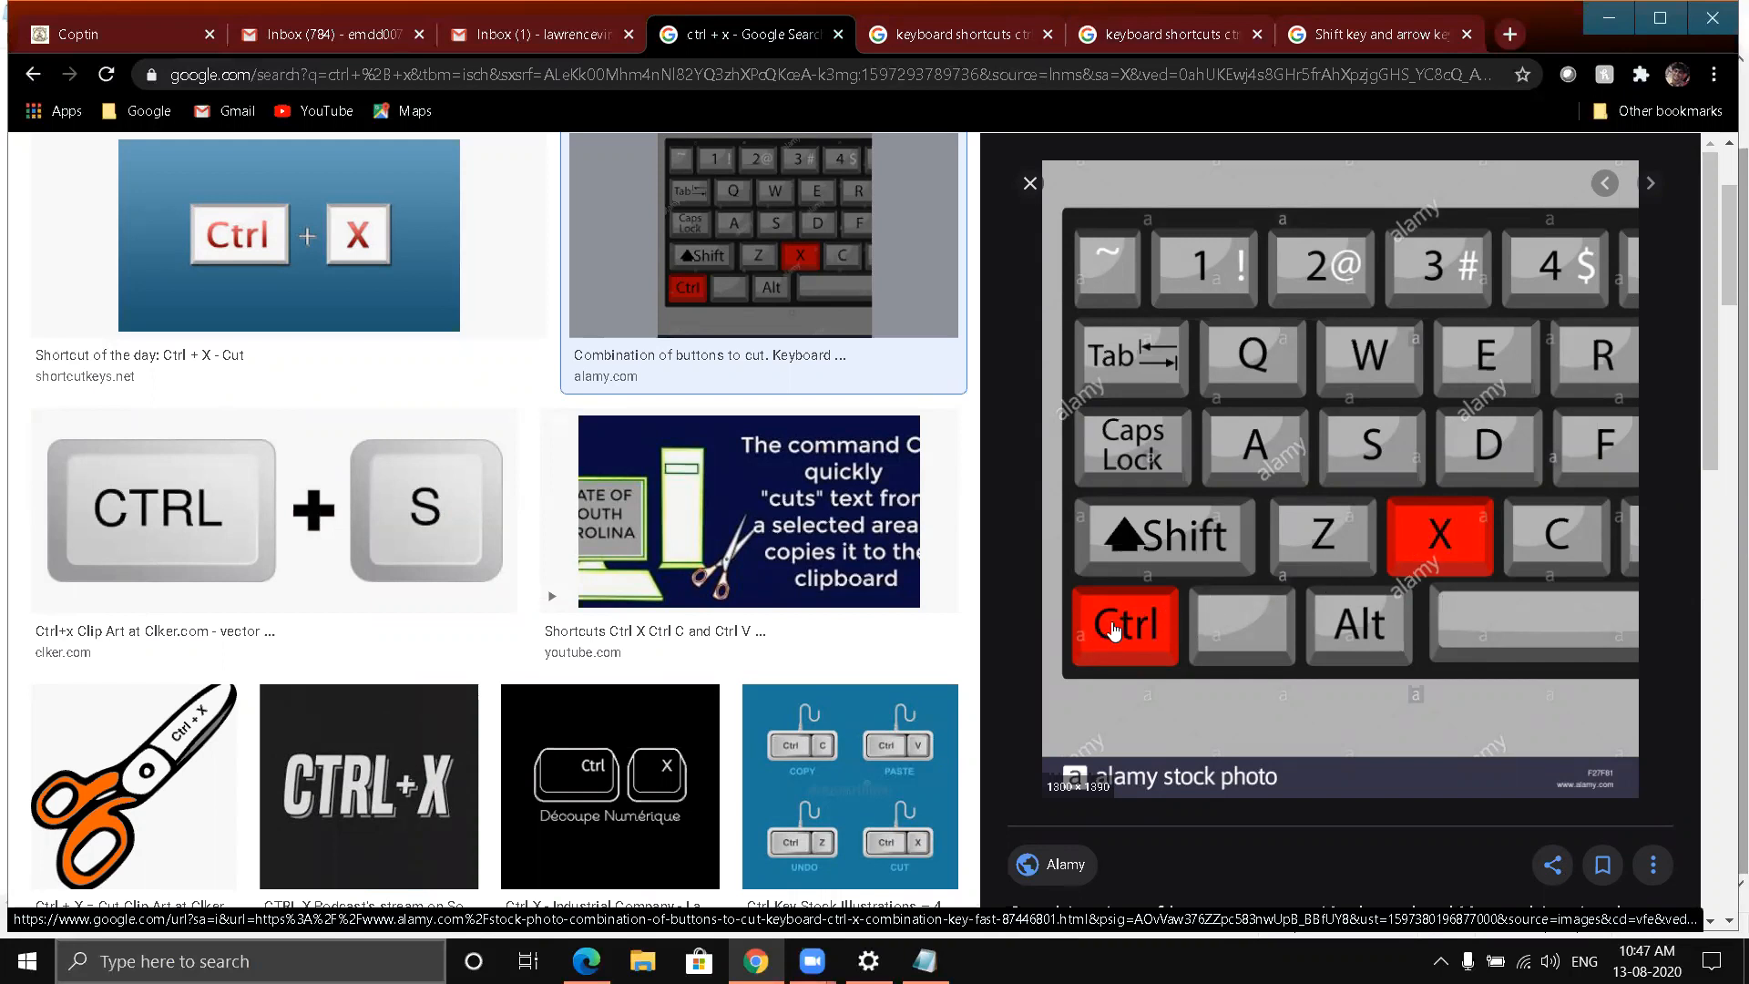
{"action": "left_click", "coordinate": [1609, 17]}
- Paste the sentence pair after the upper "I am a beautiful child." and again after the lower "I am a good child."
{"action": "left_click", "coordinate": [960, 541]}
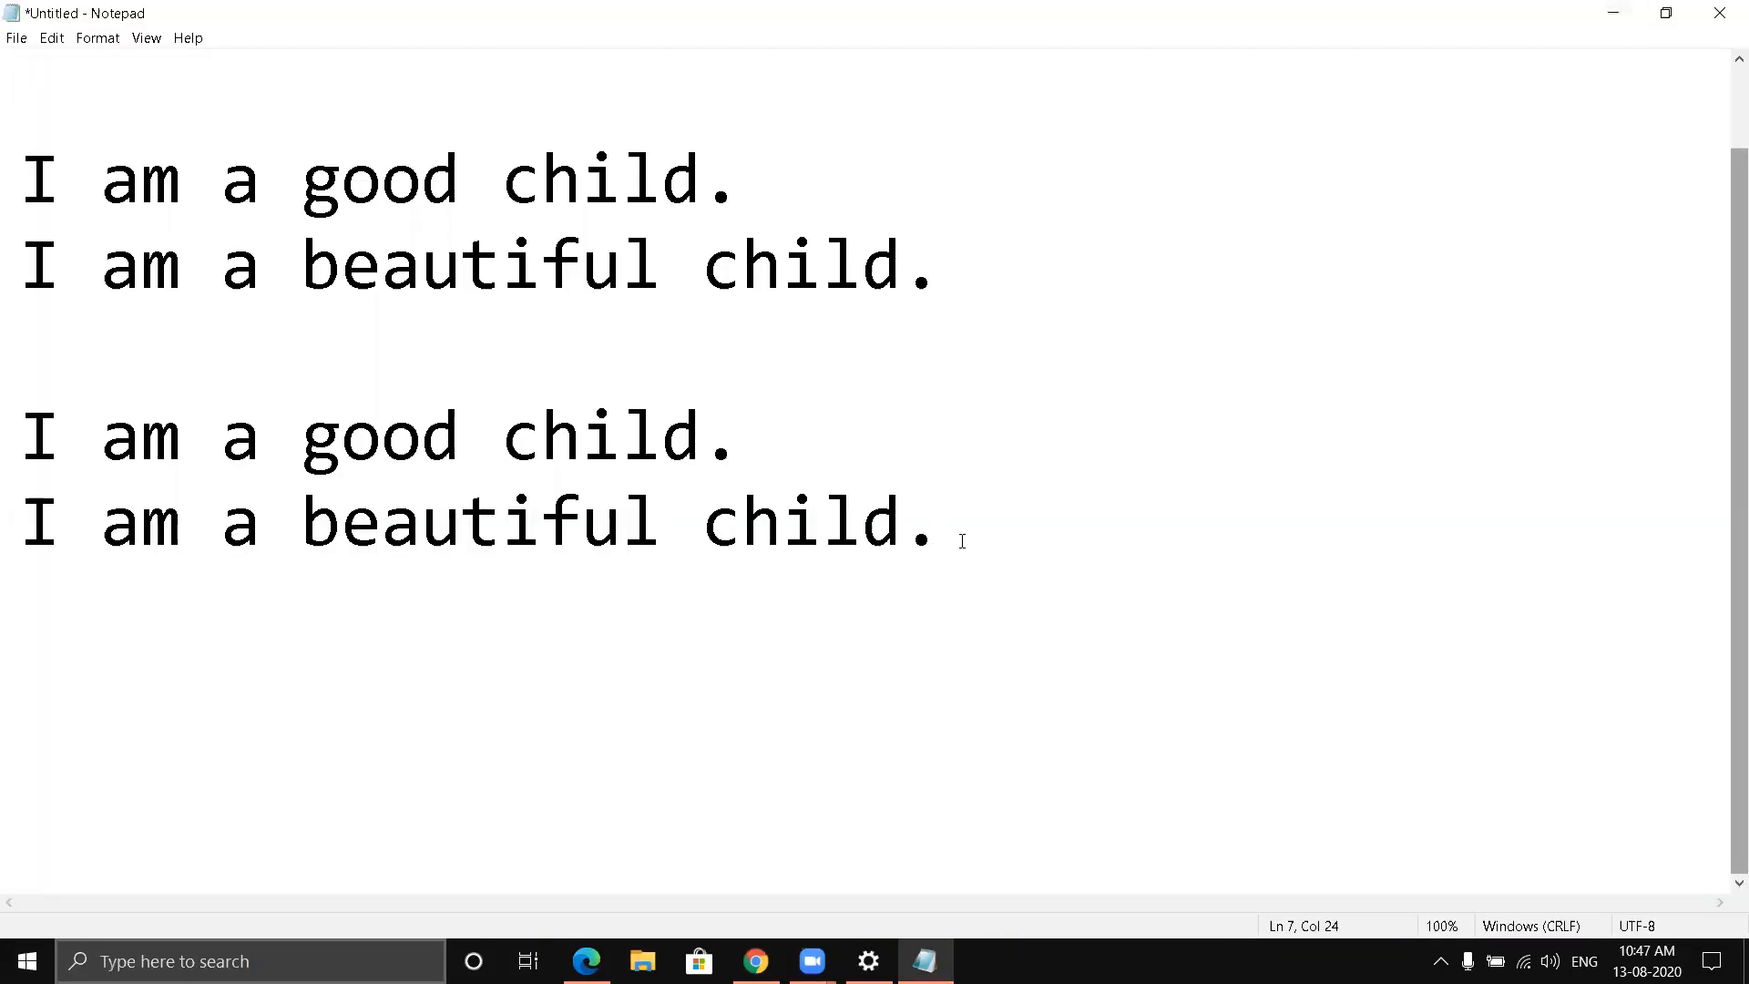
{"action": "left_click", "coordinate": [980, 274]}
{"action": "key", "text": "ctrl+v"}
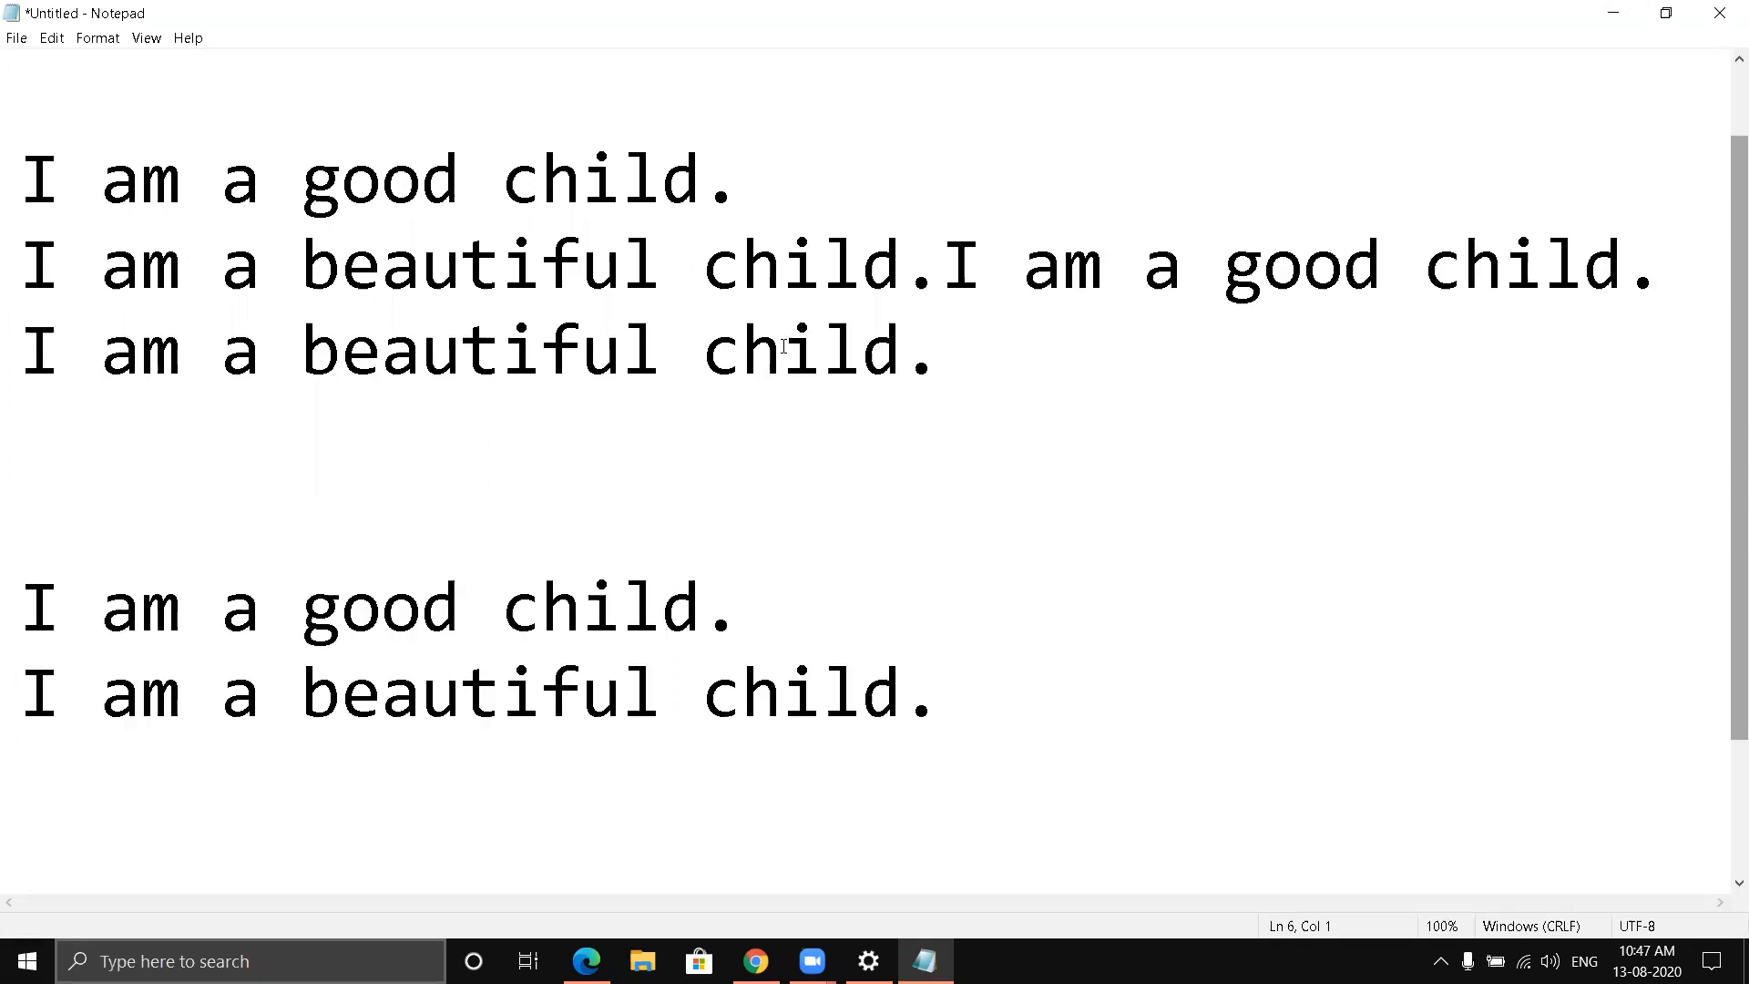
{"action": "left_click", "coordinate": [800, 607]}
{"action": "key", "text": "ctrl+v"}
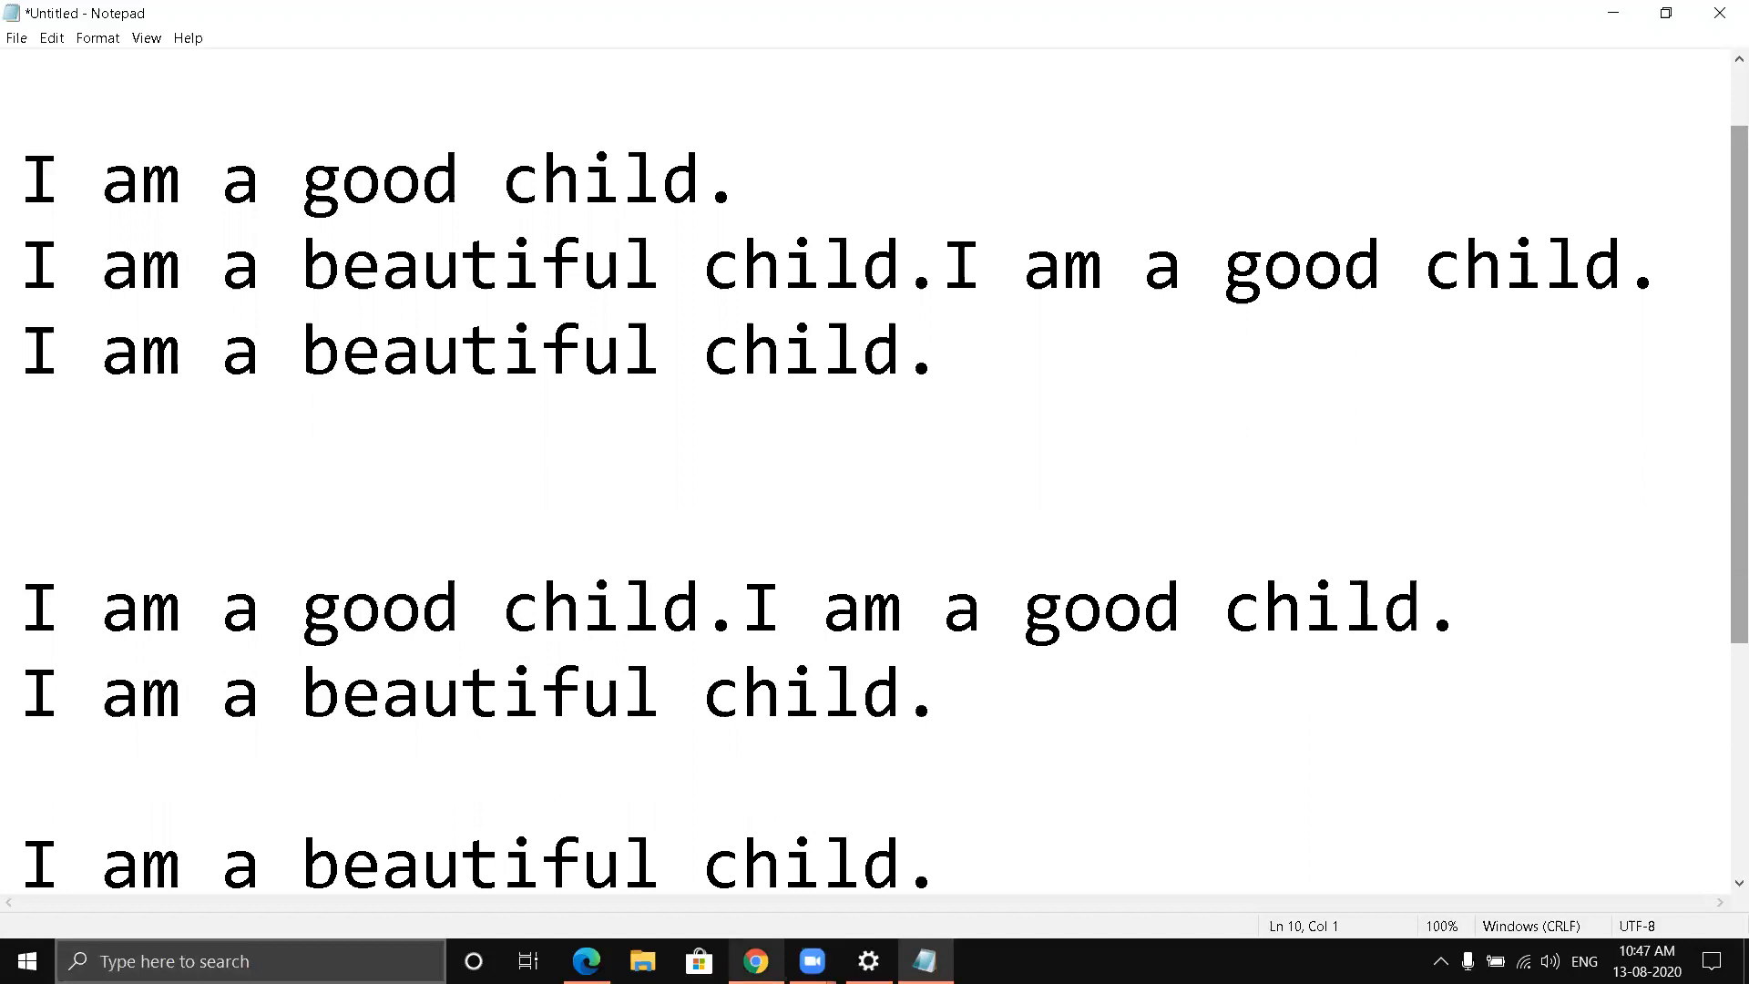
- Switch to Chrome to view the Ctrl+V keyboard image and return to Notepad
{"action": "left_click", "coordinate": [755, 961]}
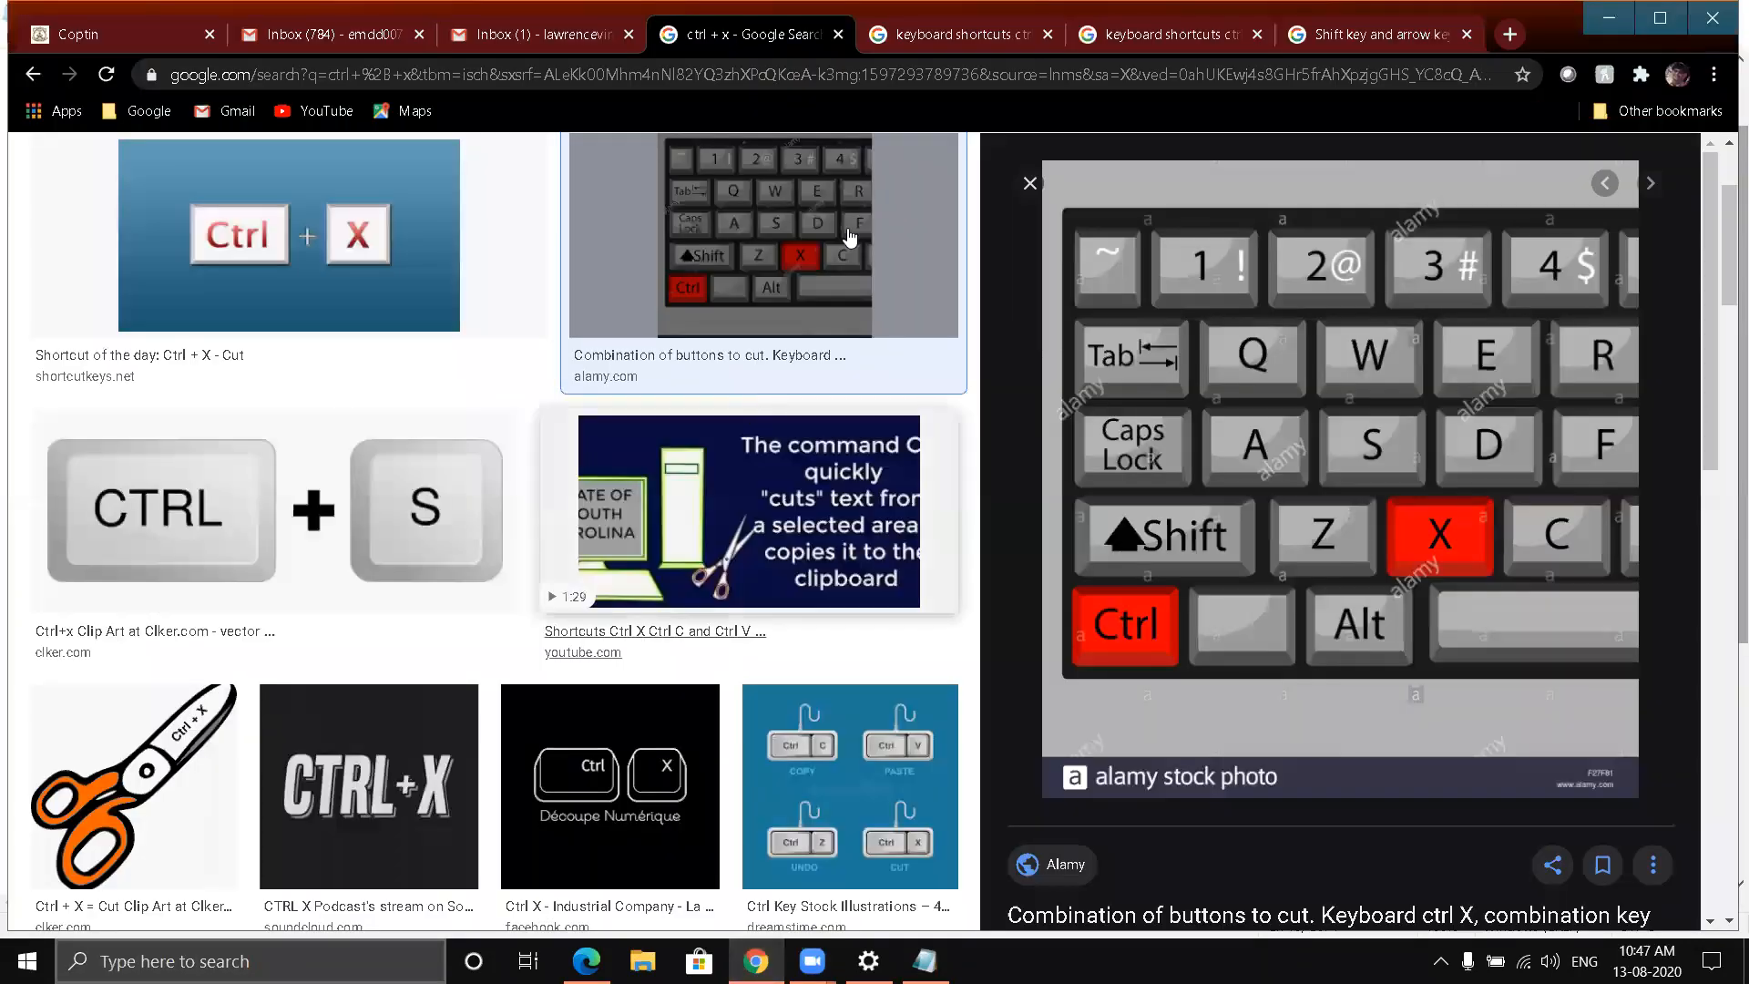
{"action": "left_click", "coordinate": [961, 39]}
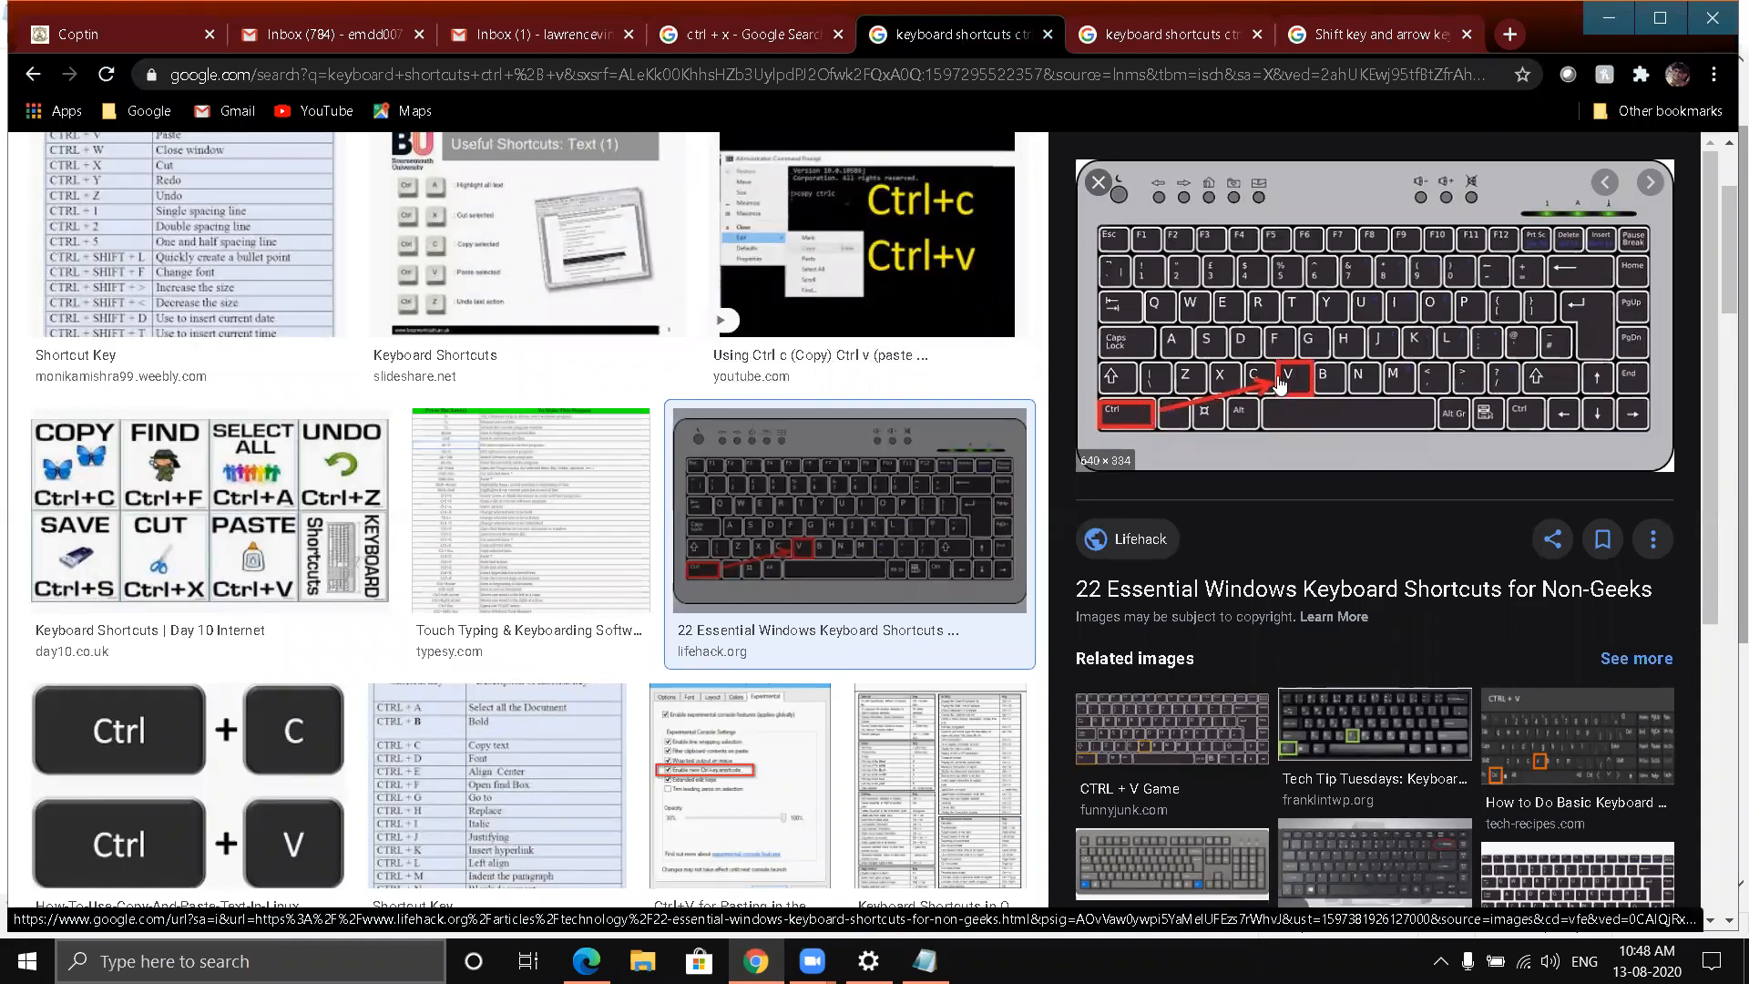
{"action": "left_click", "coordinate": [1603, 22]}
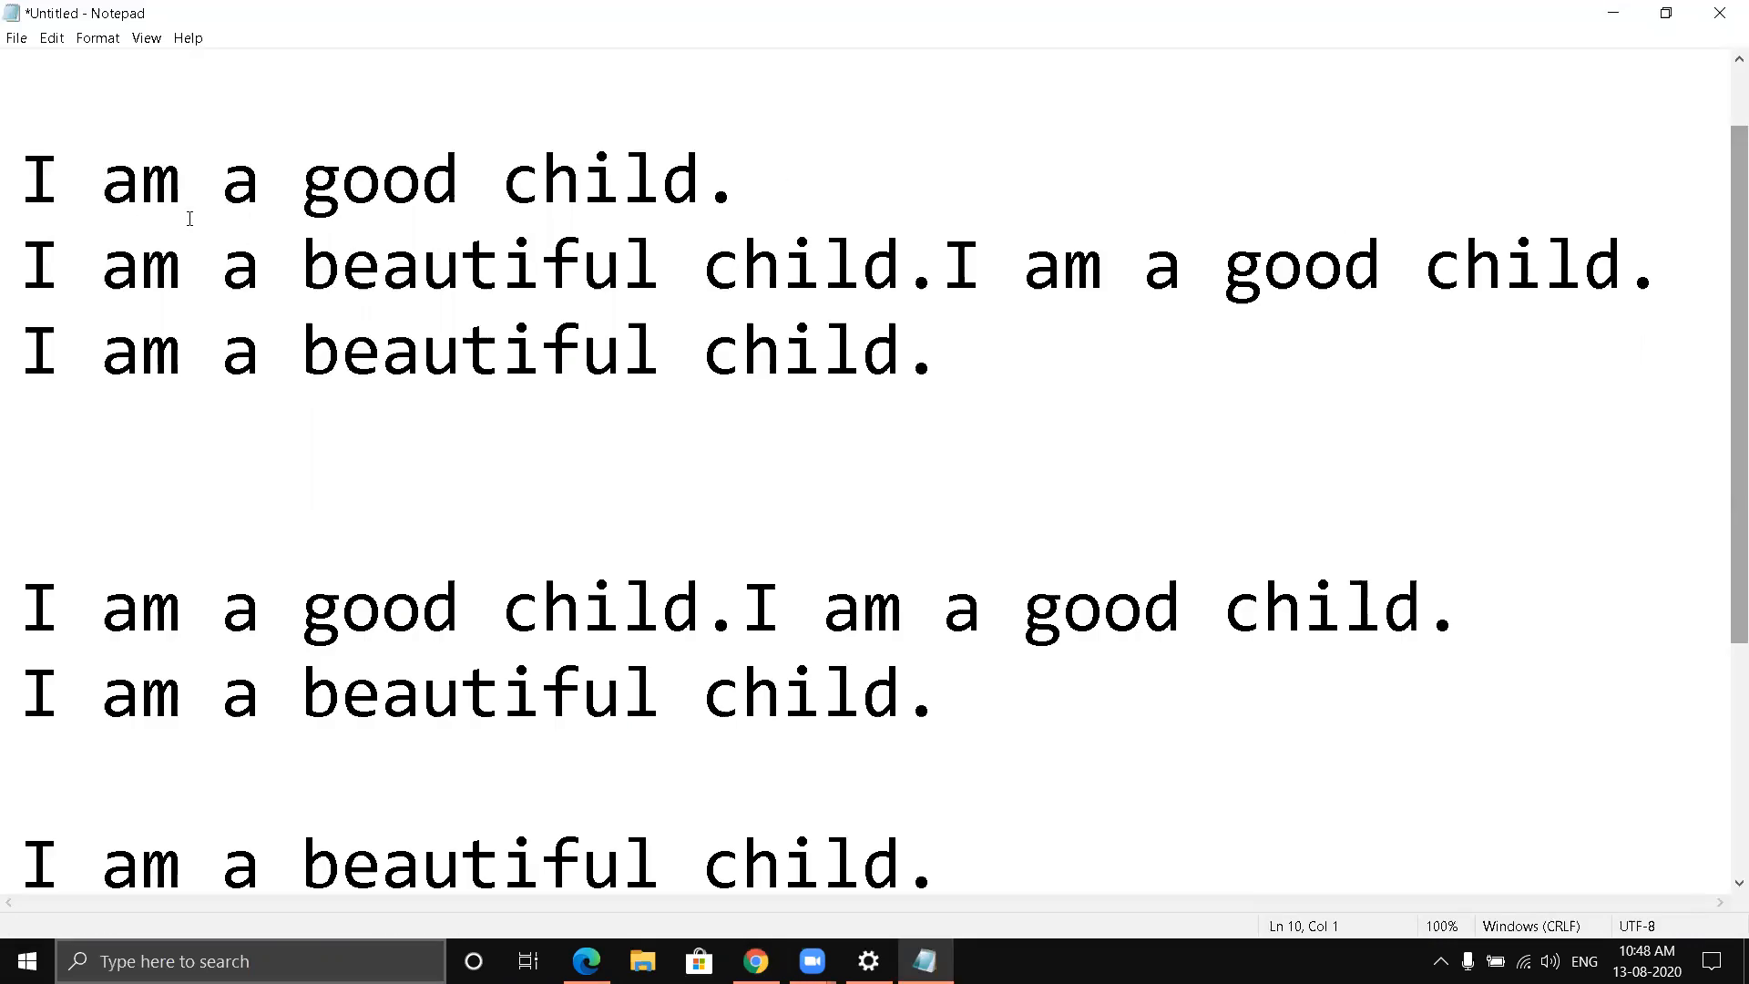
- Select and copy the upper three-line block, from "I am a good child." through the "I am a beautiful child." two lines below
{"action": "left_click", "coordinate": [31, 160]}
{"action": "key", "text": "shift+Right"}
{"action": "key", "text": "shift+Right"}
{"action": "key", "text": "shift+Right"}
{"action": "key", "text": "shift+Right"}
{"action": "key", "text": "shift+Right"}
{"action": "key", "text": "shift+Right"}
{"action": "key", "text": "shift+Right"}
{"action": "key", "text": "shift+Right"}
{"action": "key", "text": "shift+Right"}
{"action": "key", "text": "shift+Right"}
{"action": "key", "text": "shift+Right"}
{"action": "key", "text": "shift+Right"}
{"action": "key", "text": "shift+Right"}
{"action": "key", "text": "shift+Right"}
{"action": "key", "text": "shift+Right"}
{"action": "key", "text": "shift+Right"}
{"action": "key", "text": "shift+Right"}
{"action": "key", "text": "shift+Right"}
{"action": "key", "text": "shift+Right"}
{"action": "key", "text": "shift+Right"}
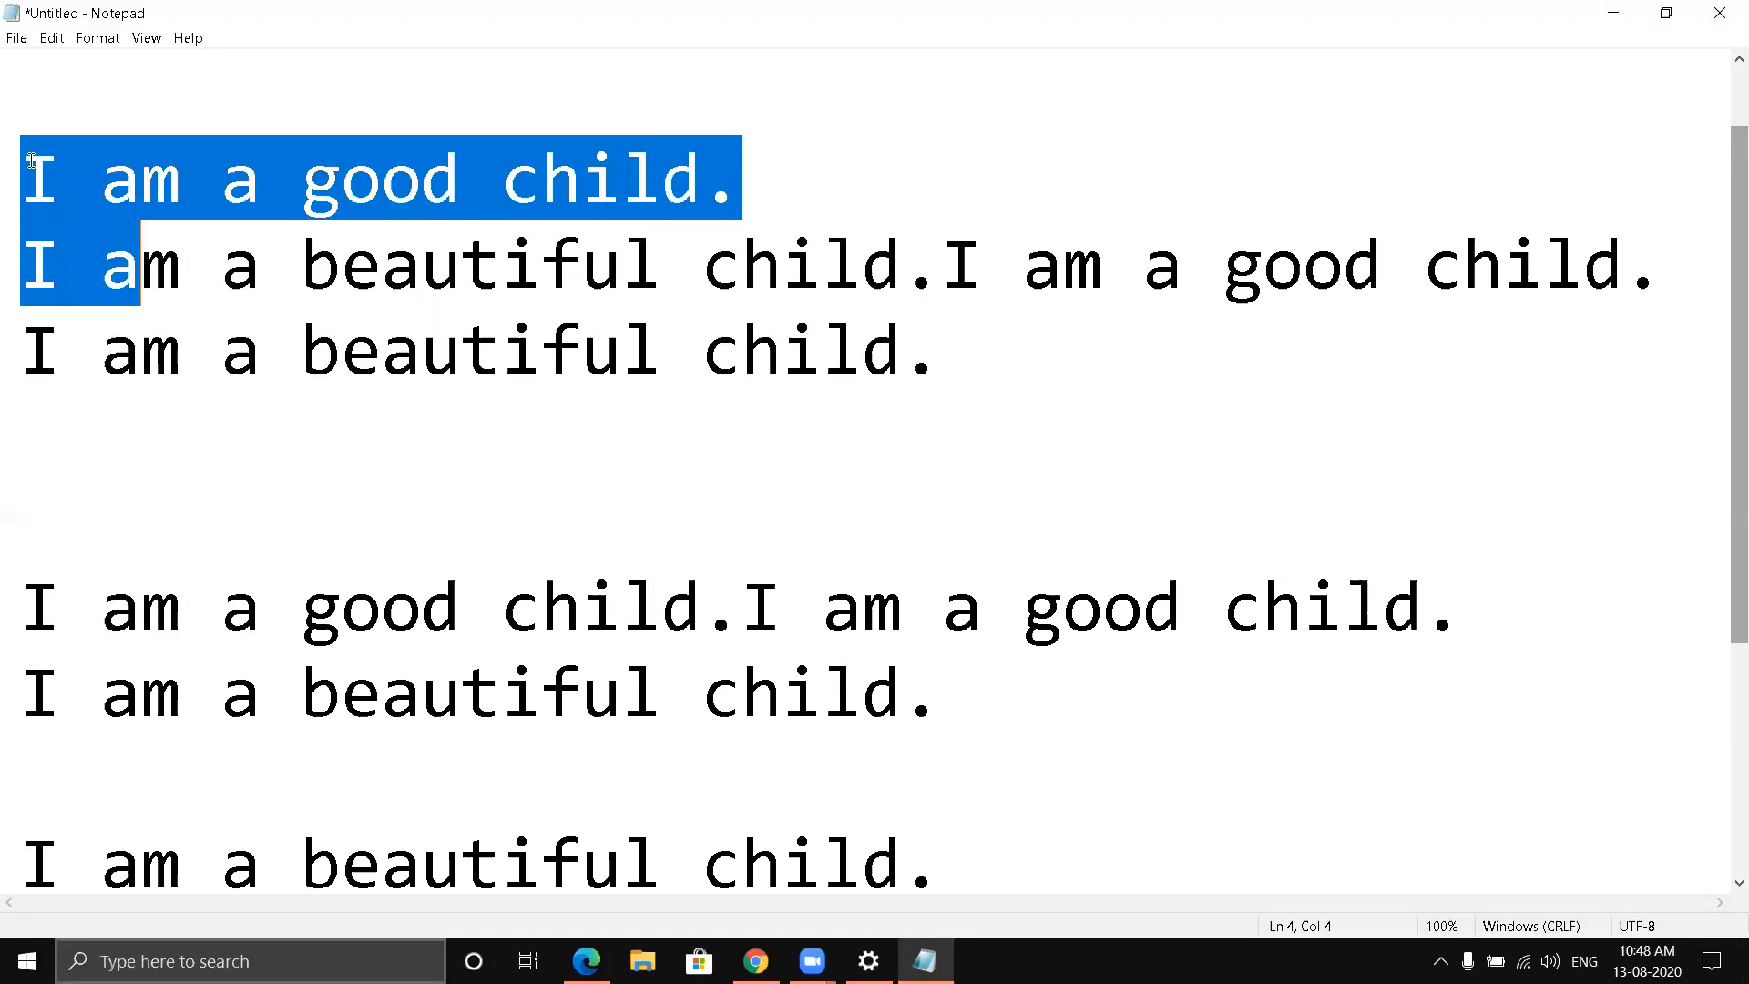
{"action": "key", "text": "shift+Right"}
{"action": "key", "text": "shift+Right"}
{"action": "key", "text": "shift+Right"}
{"action": "key", "text": "shift+Right"}
{"action": "key", "text": "shift+Right"}
{"action": "key", "text": "shift+Right"}
{"action": "key", "text": "shift+Right"}
{"action": "key", "text": "shift+Right"}
{"action": "key", "text": "shift+Right"}
{"action": "key", "text": "shift+Right"}
{"action": "key", "text": "shift+Right"}
{"action": "key", "text": "shift+Right"}
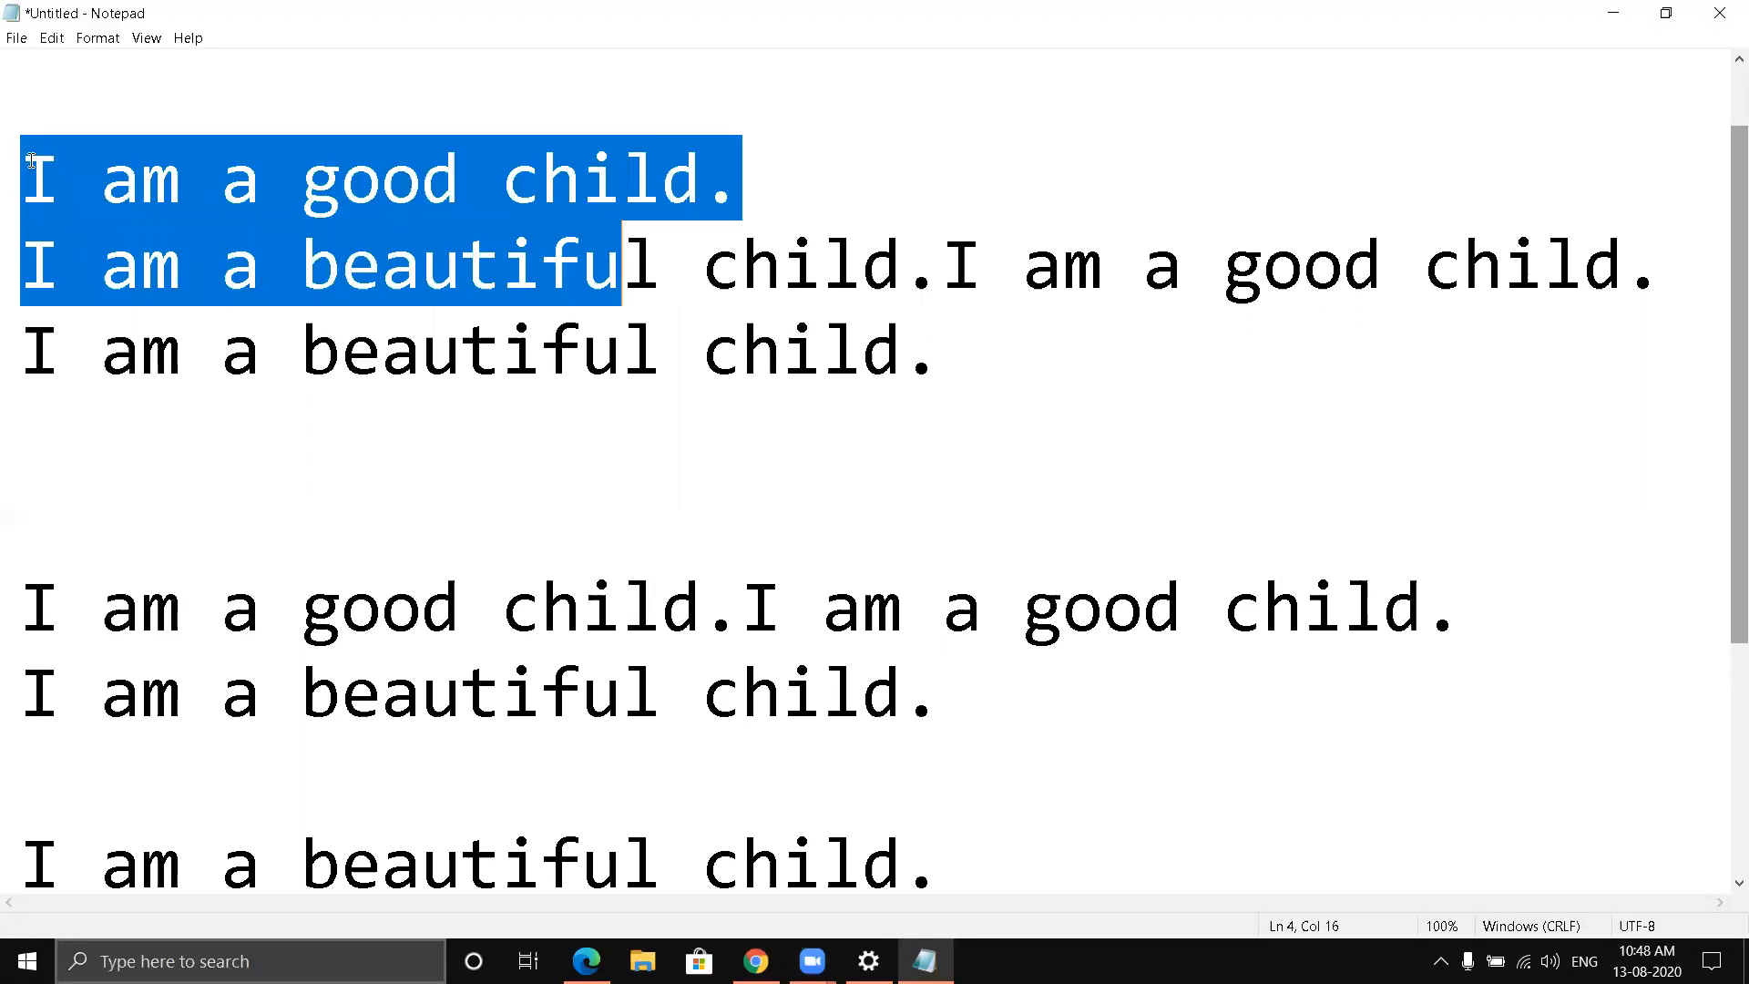
{"action": "key", "text": "shift+Right"}
{"action": "key", "text": "shift+Right"}
{"action": "key", "text": "shift+Right"}
{"action": "key", "text": "shift+Right"}
{"action": "key", "text": "shift+Right"}
{"action": "key", "text": "shift+Right"}
{"action": "key", "text": "shift+Right"}
{"action": "key", "text": "shift+Right"}
{"action": "key", "text": "shift+Right"}
{"action": "key", "text": "shift+Right"}
{"action": "key", "text": "shift+Right"}
{"action": "key", "text": "shift+Right"}
{"action": "key", "text": "shift+Right"}
{"action": "key", "text": "shift+Right"}
{"action": "key", "text": "shift+Right"}
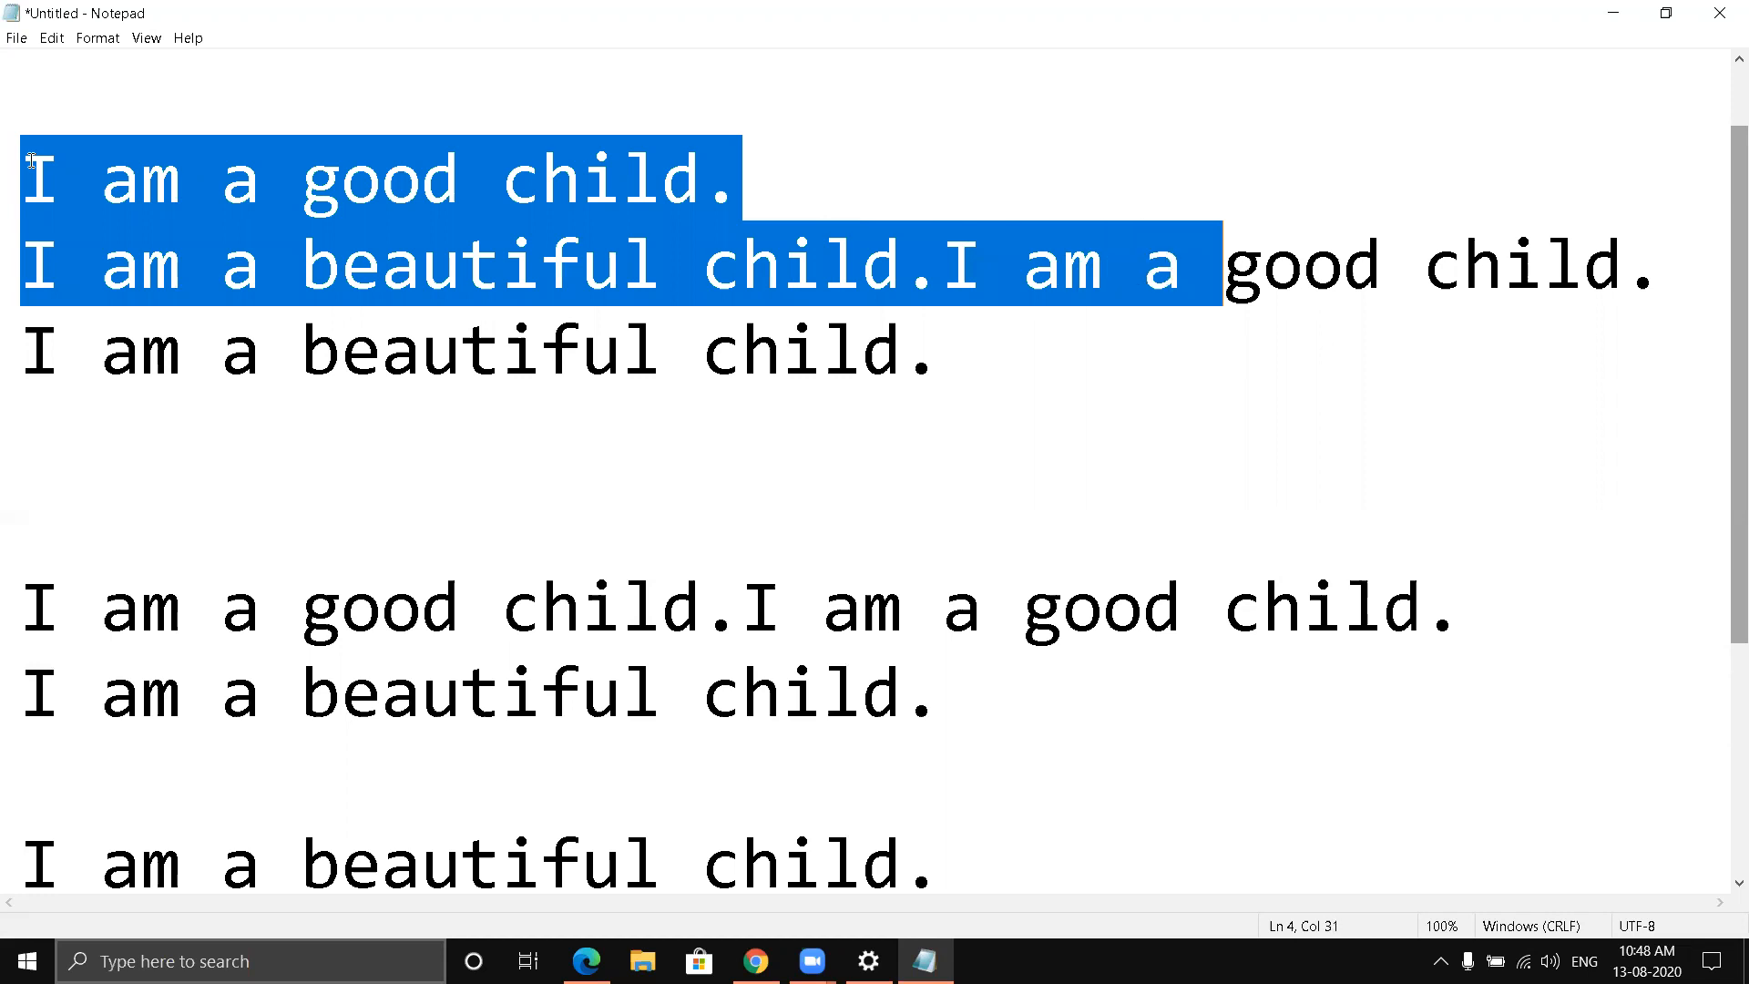
{"action": "key", "text": "shift+Right"}
{"action": "key", "text": "shift+Right"}
{"action": "key", "text": "shift+Right"}
{"action": "key", "text": "shift+Right"}
{"action": "key", "text": "shift+Right"}
{"action": "key", "text": "shift+Right"}
{"action": "key", "text": "shift+Right"}
{"action": "key", "text": "shift+Right"}
{"action": "key", "text": "shift+Right"}
{"action": "key", "text": "shift+Right"}
{"action": "key", "text": "shift+Right"}
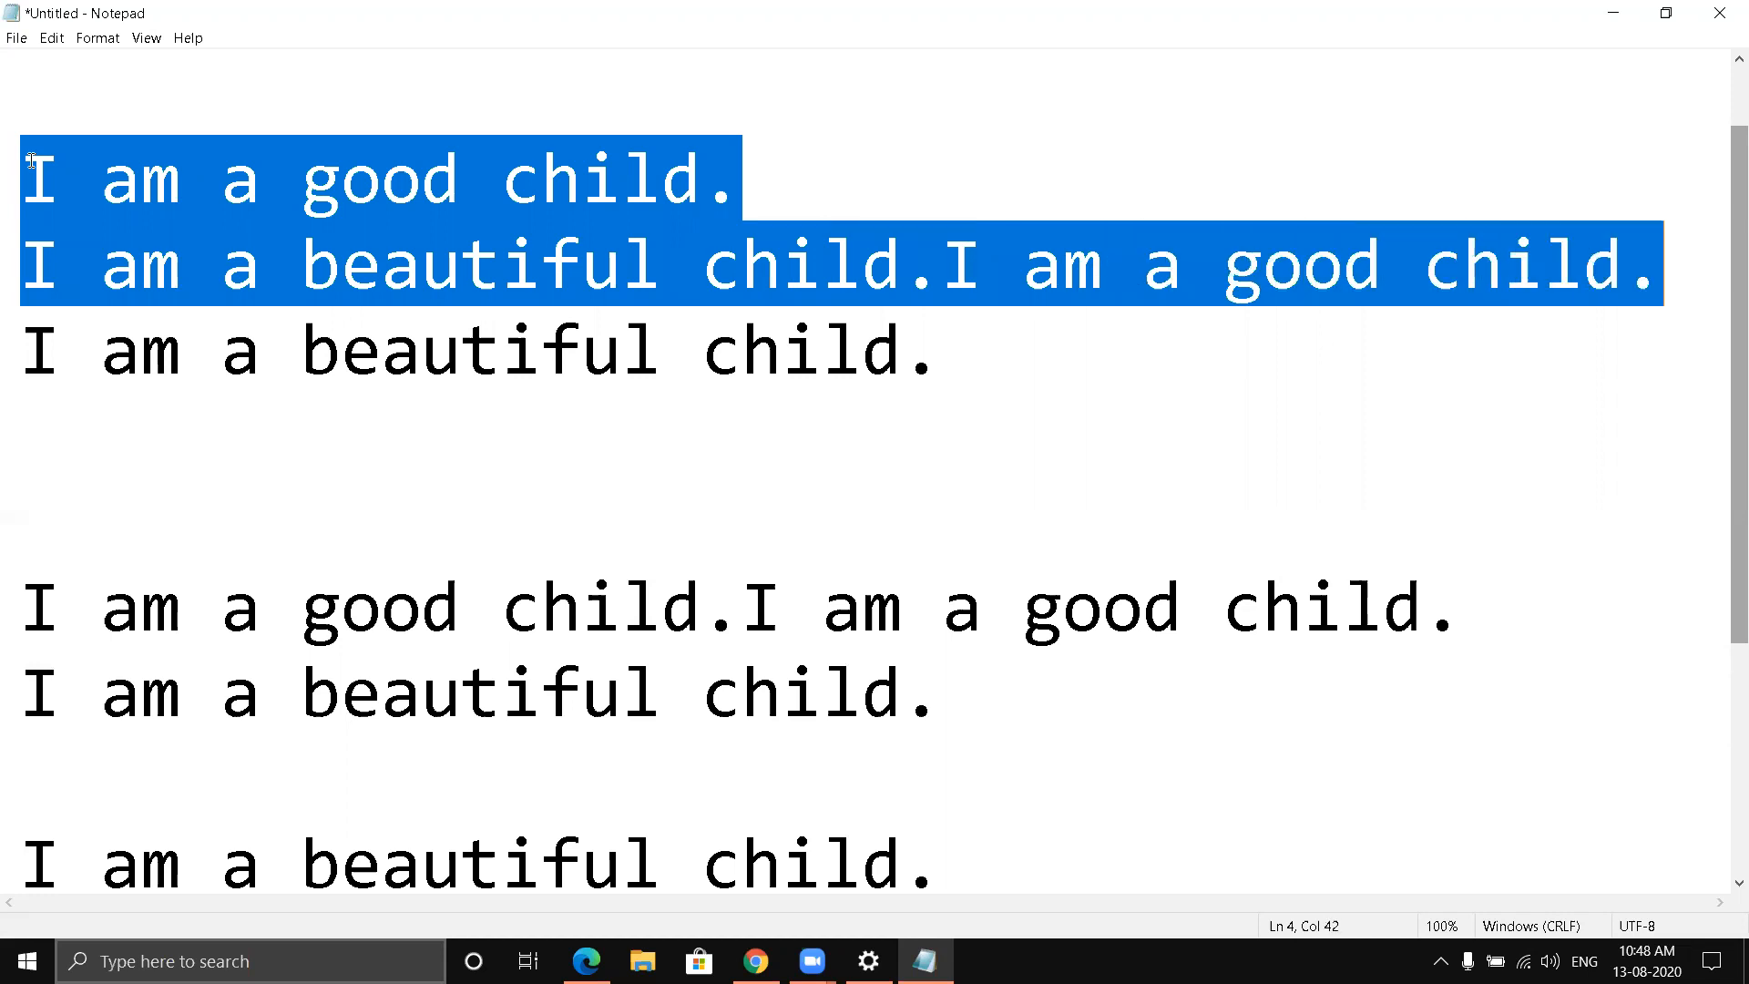
{"action": "key", "text": "shift+Right"}
{"action": "key", "text": "shift+Right"}
{"action": "key", "text": "shift+Right"}
{"action": "key", "text": "shift+Right"}
{"action": "key", "text": "shift+Right"}
{"action": "key", "text": "shift+Right"}
{"action": "key", "text": "shift+Right"}
{"action": "key", "text": "shift+Right"}
{"action": "key", "text": "shift+Right"}
{"action": "key", "text": "shift+Right"}
{"action": "key", "text": "shift+Right"}
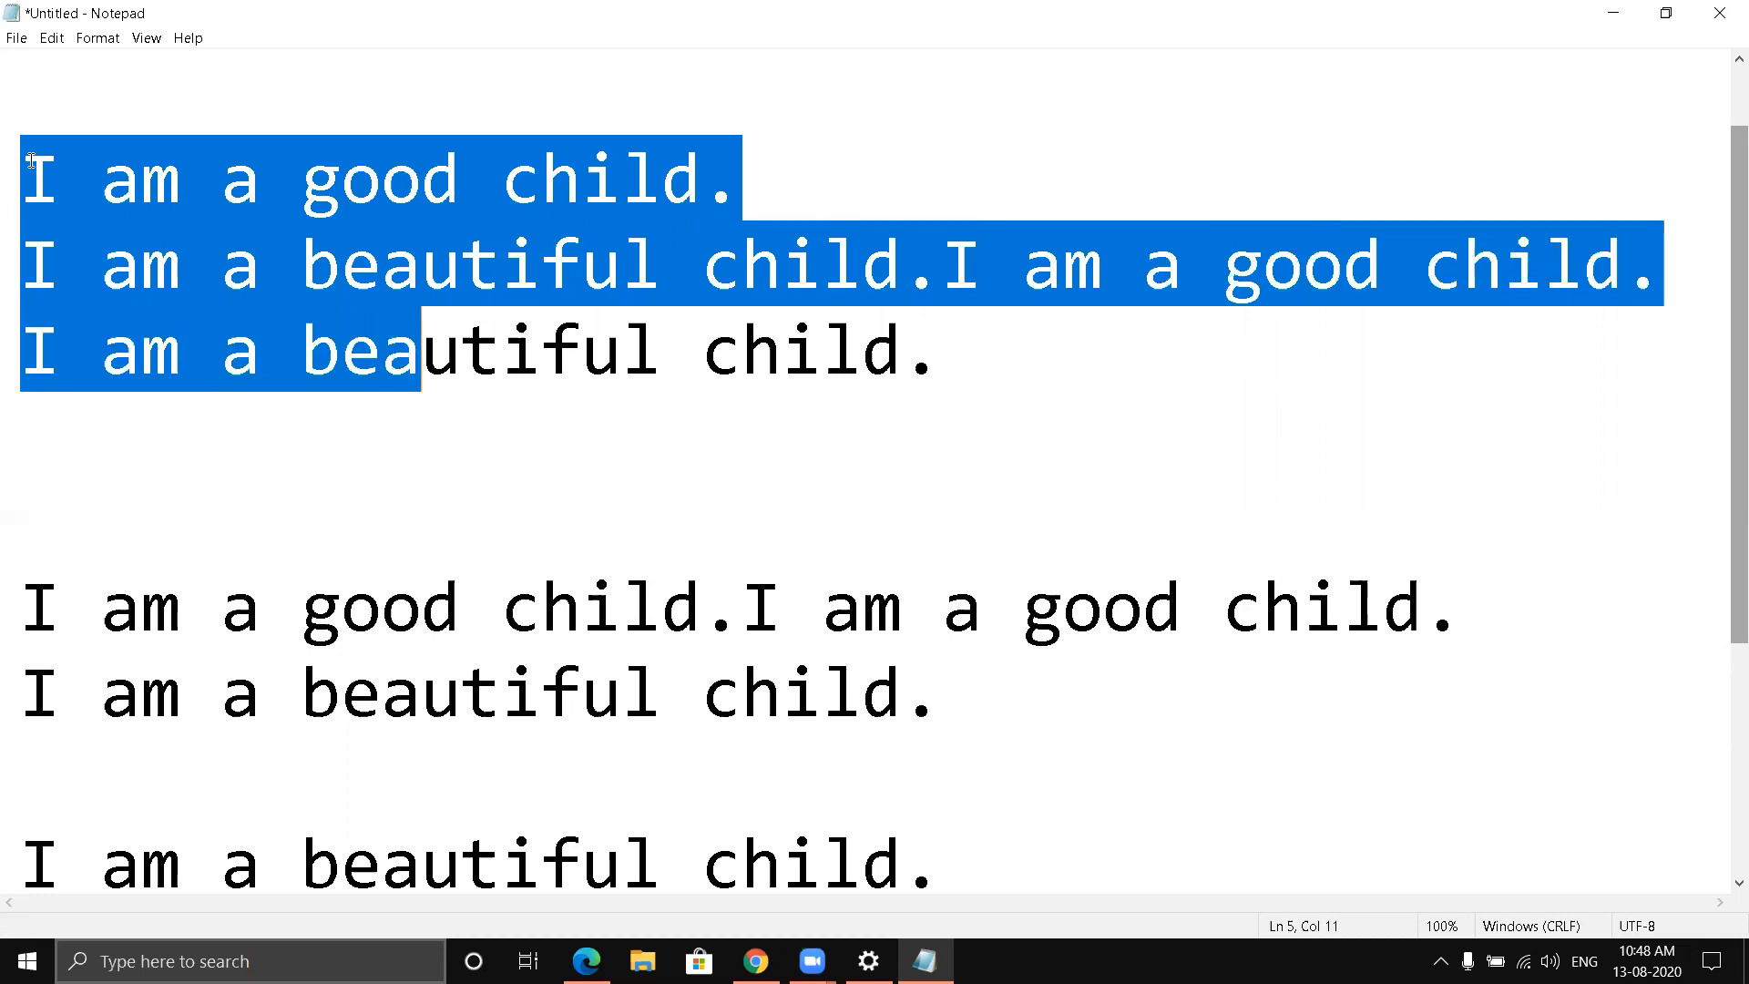
{"action": "key", "text": "shift+Right"}
{"action": "key", "text": "shift+Right"}
{"action": "key", "text": "shift+Right"}
{"action": "key", "text": "shift+Right"}
{"action": "key", "text": "shift+Right"}
{"action": "key", "text": "shift+Right"}
{"action": "key", "text": "shift+Right"}
{"action": "key", "text": "shift+Right"}
{"action": "key", "text": "shift+Right"}
{"action": "key", "text": "shift+Right"}
{"action": "key", "text": "shift+Right"}
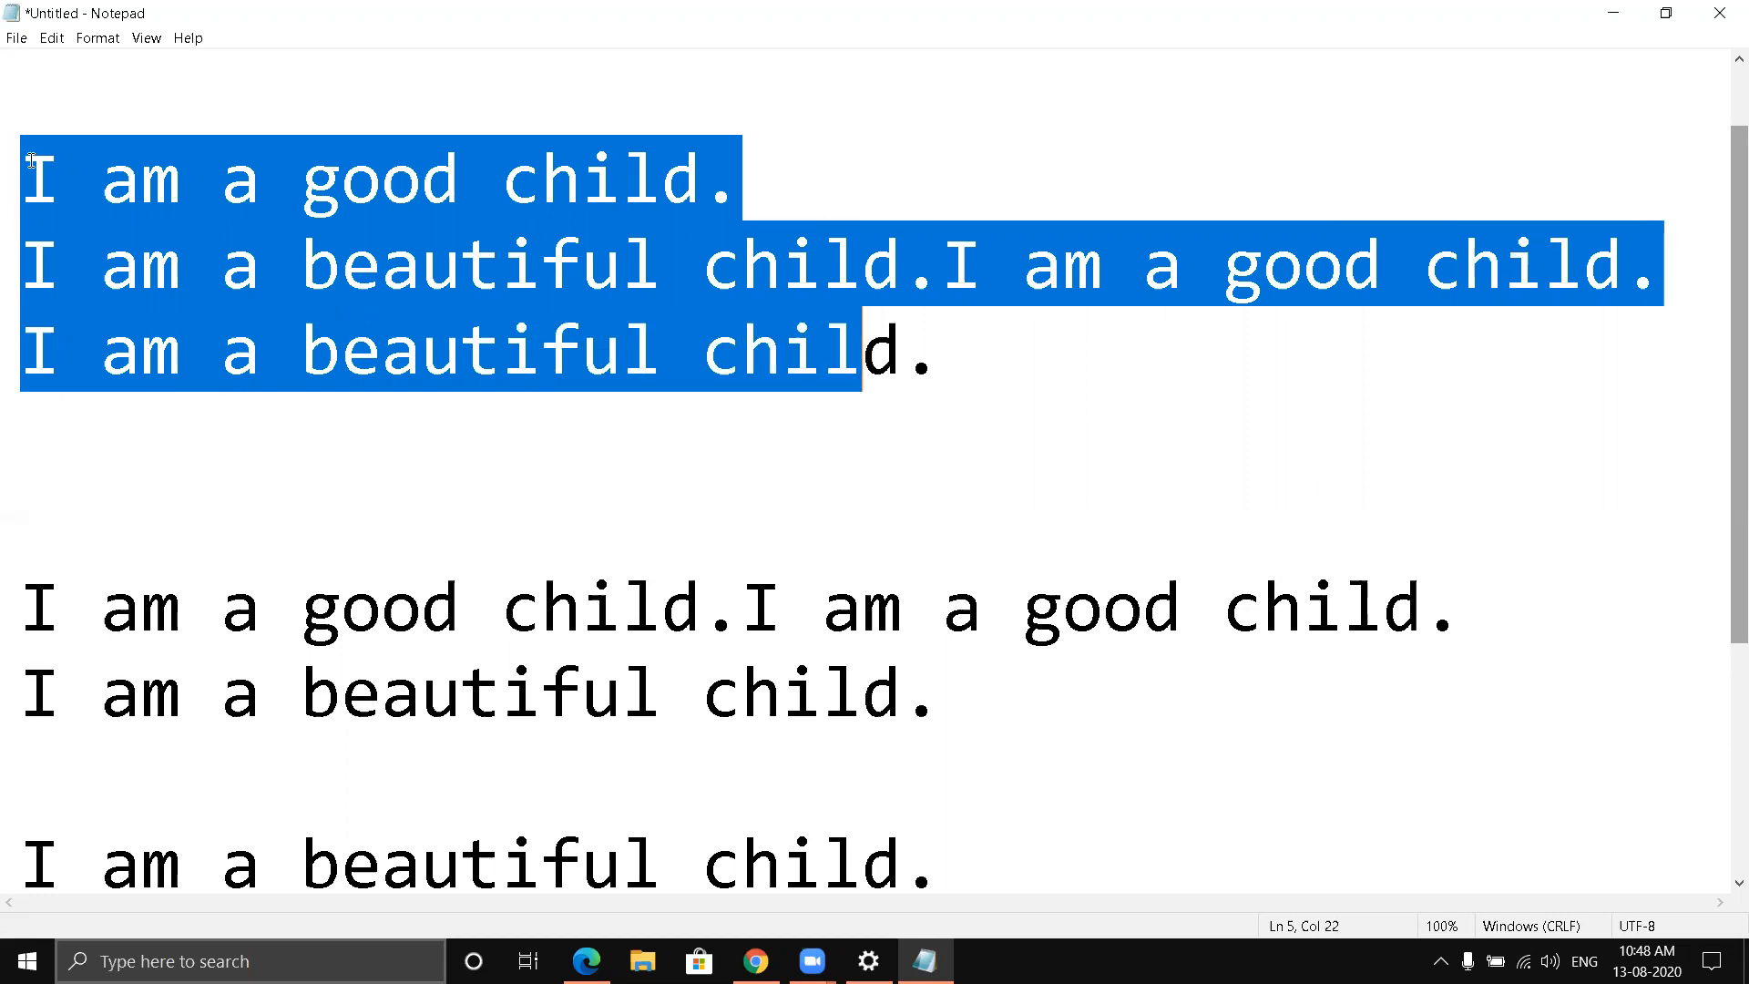
{"action": "key", "text": "shift+Right"}
{"action": "key", "text": "shift+Right"}
{"action": "key", "text": "ctrl+c"}
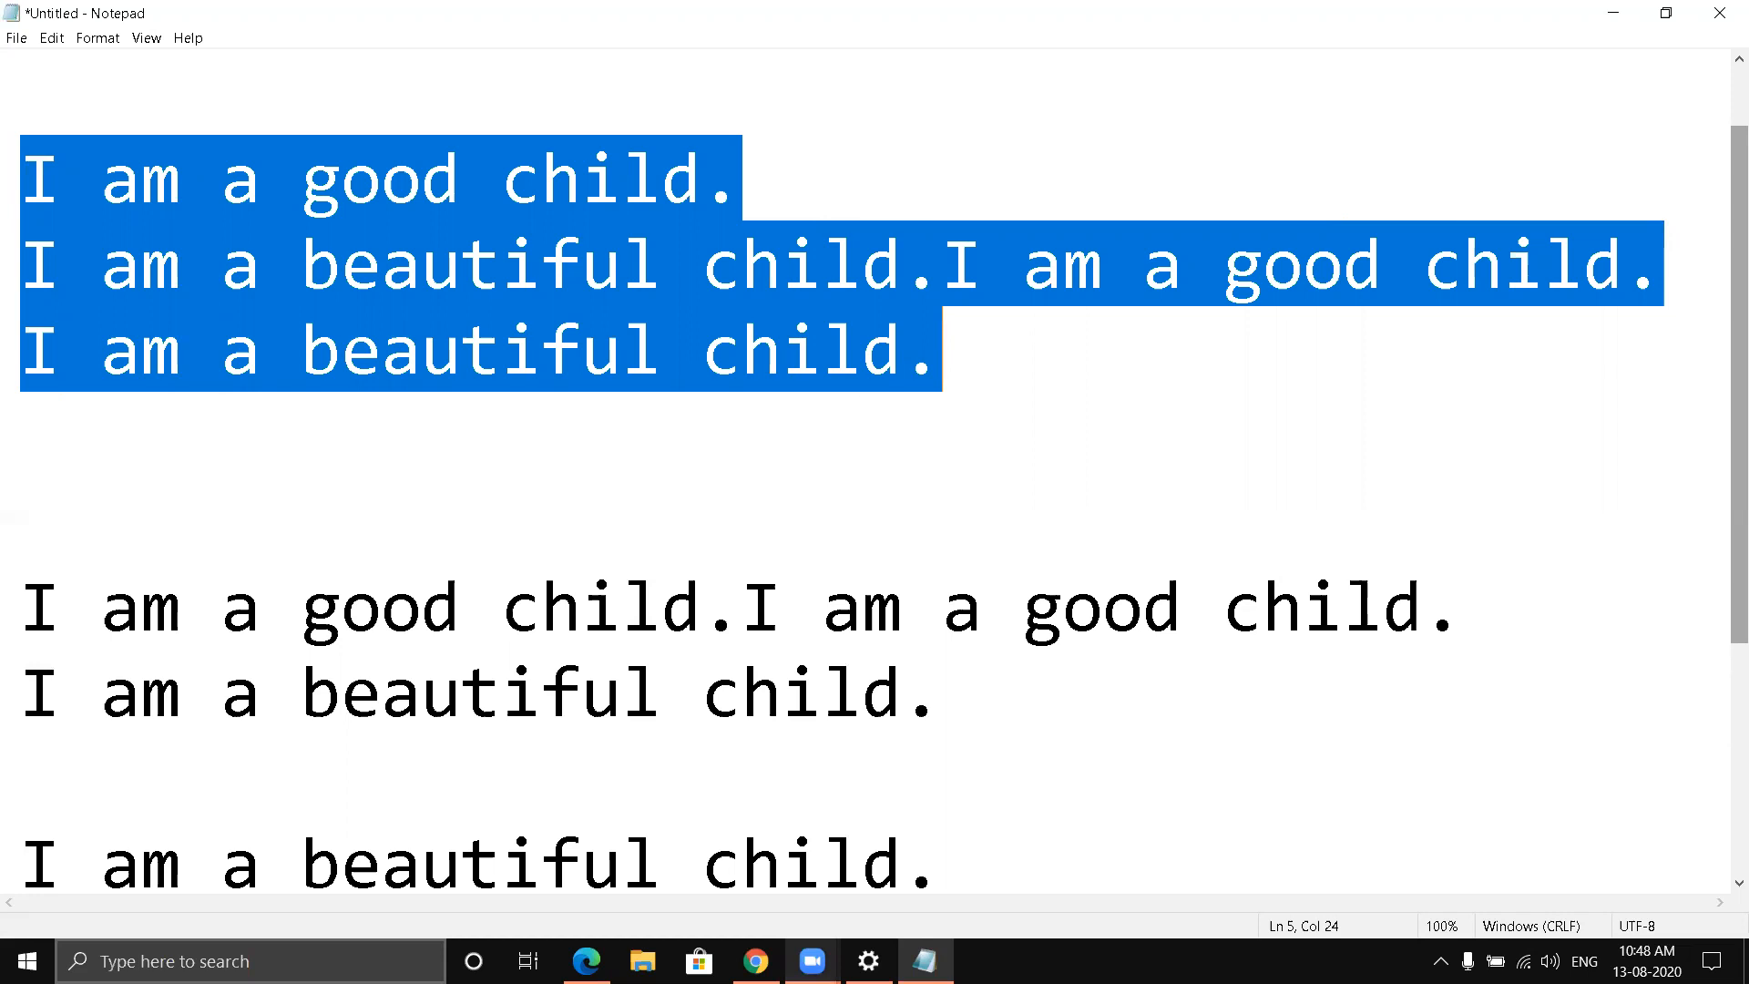
- Review the Ctrl+V shortcut image in Chrome once more and go back to Notepad
{"action": "key", "text": "alt+Tab"}
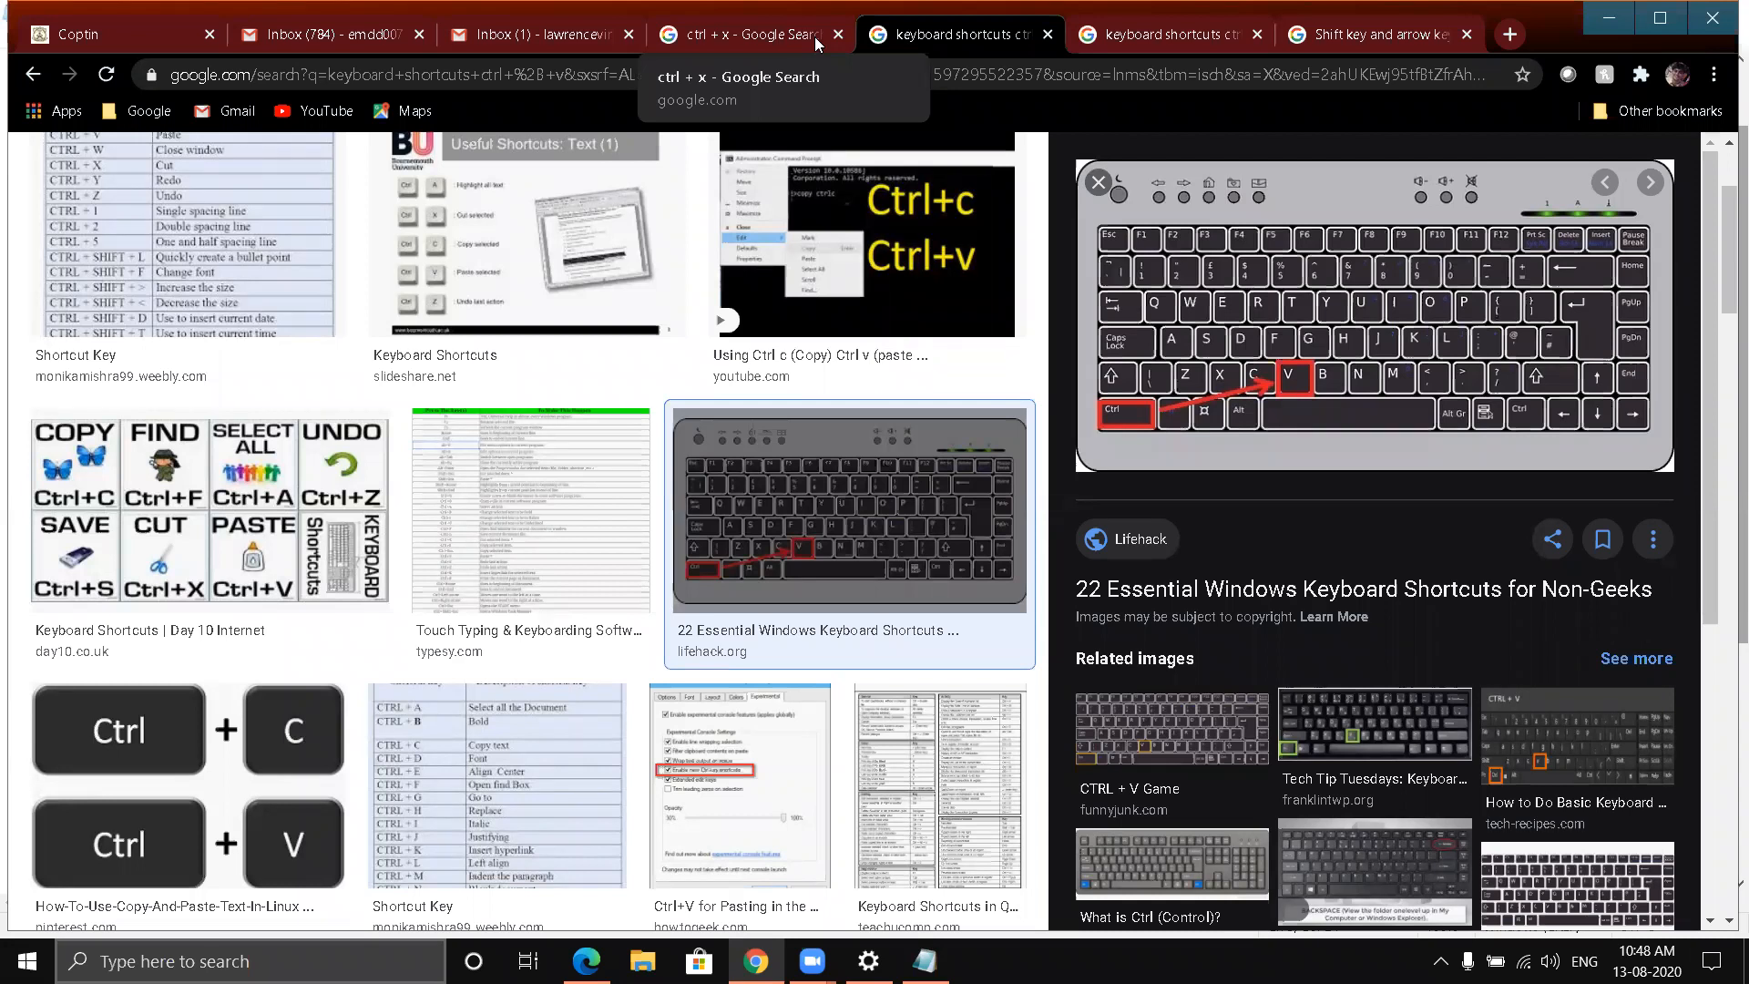
{"action": "key", "text": "Tab"}
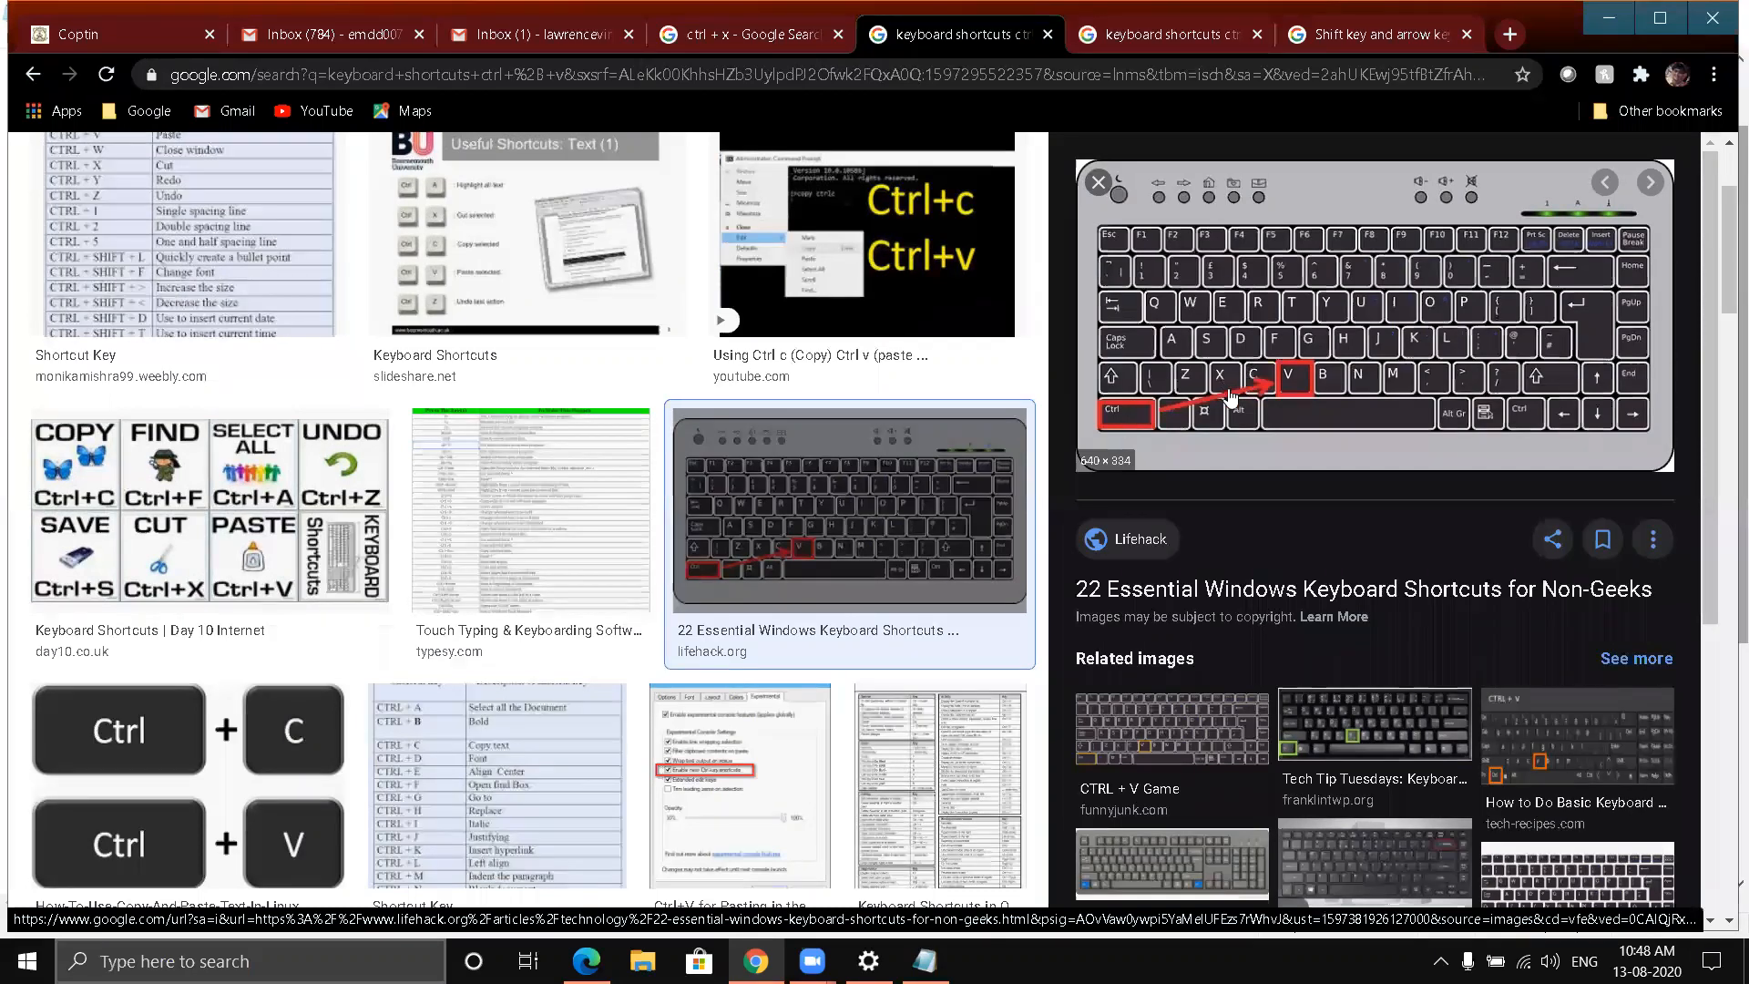
{"action": "left_click", "coordinate": [1609, 18]}
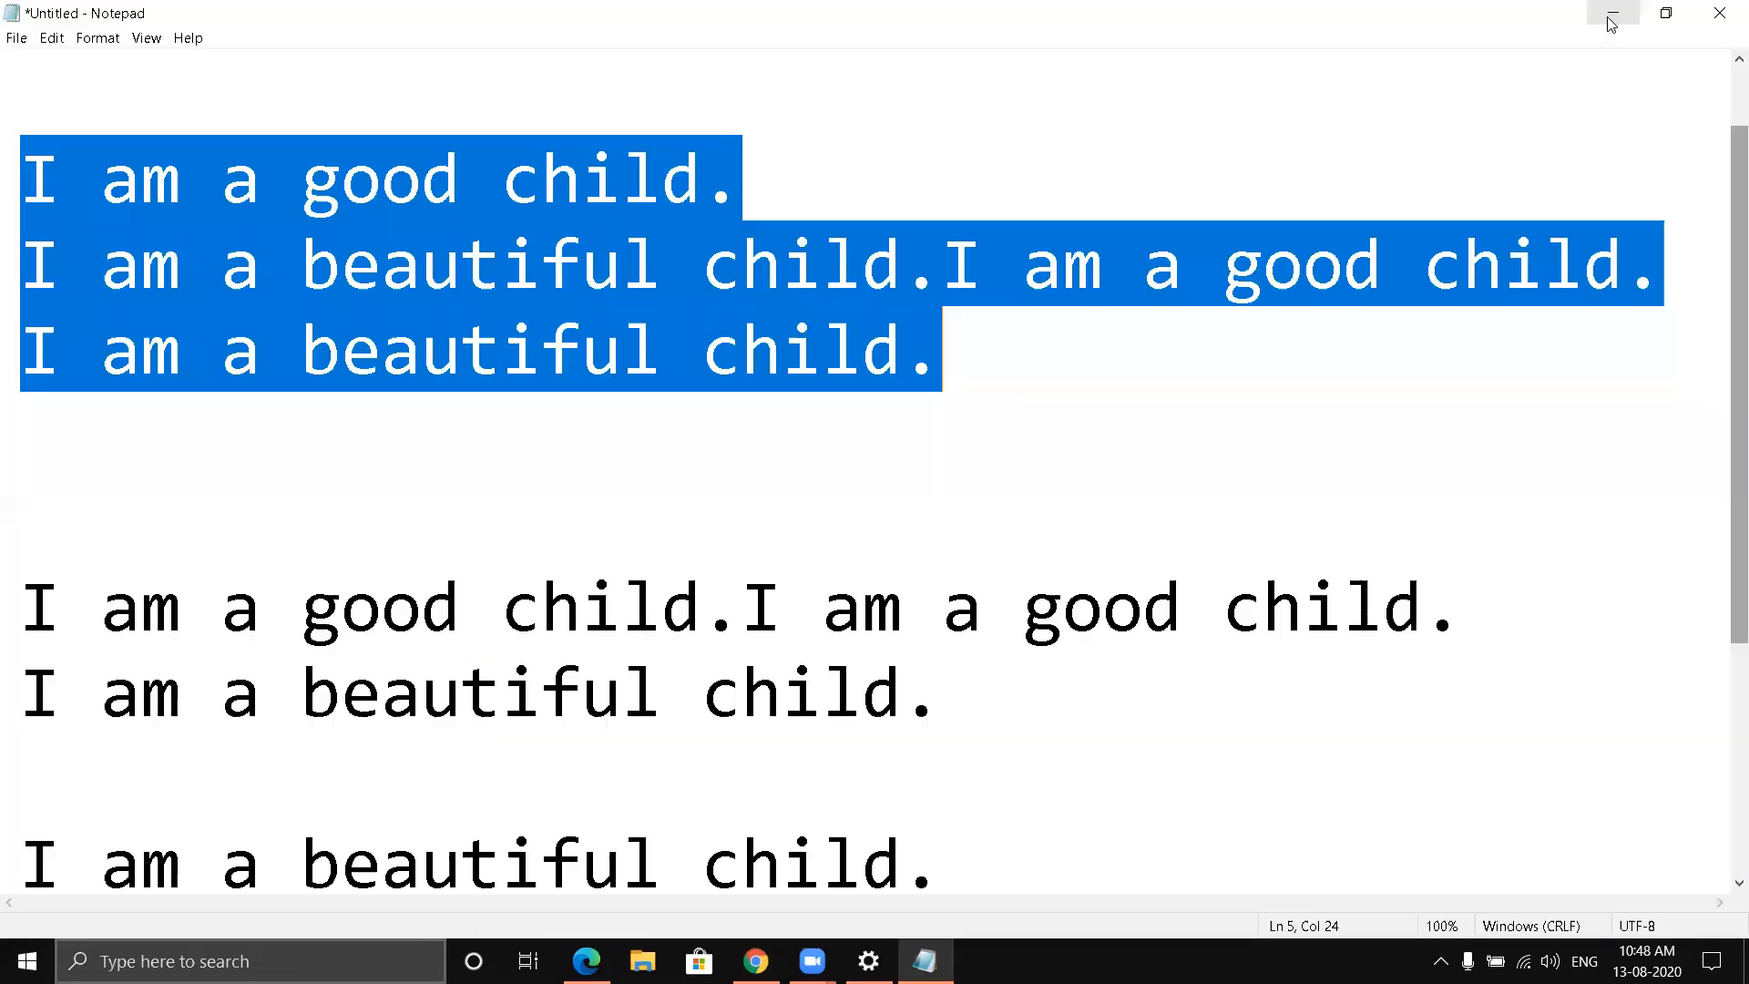
- Add seven new lines after the document's last sentence and paste the copied three-line block there
{"action": "scroll", "coordinate": [945, 422], "scroll_direction": "down", "scroll_amount": 1}
{"action": "scroll", "coordinate": [938, 394], "scroll_direction": "up", "scroll_amount": 1}
{"action": "scroll", "coordinate": [910, 341], "scroll_direction": "down", "scroll_amount": 2}
{"action": "left_click", "coordinate": [993, 535]}
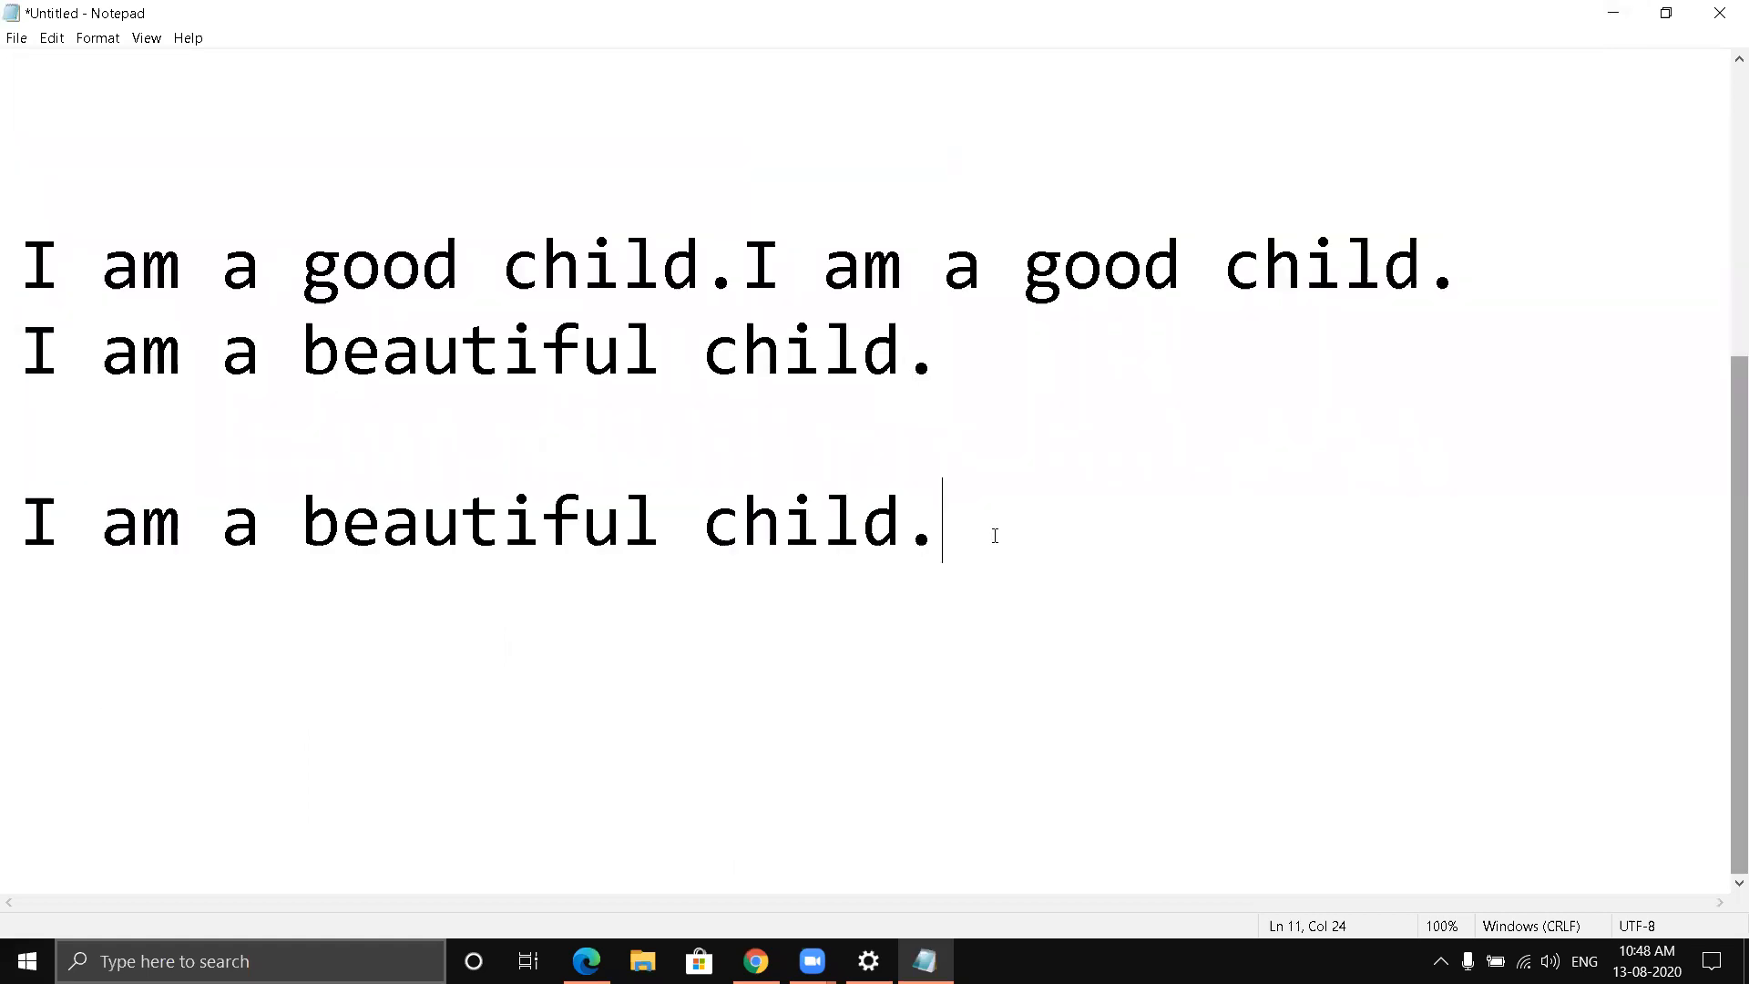
{"action": "key", "text": "Return"}
{"action": "key", "text": "Return"}
{"action": "key", "text": "Return"}
{"action": "key", "text": "Return"}
{"action": "key", "text": "Return"}
{"action": "key", "text": "Return"}
{"action": "key", "text": "Return"}
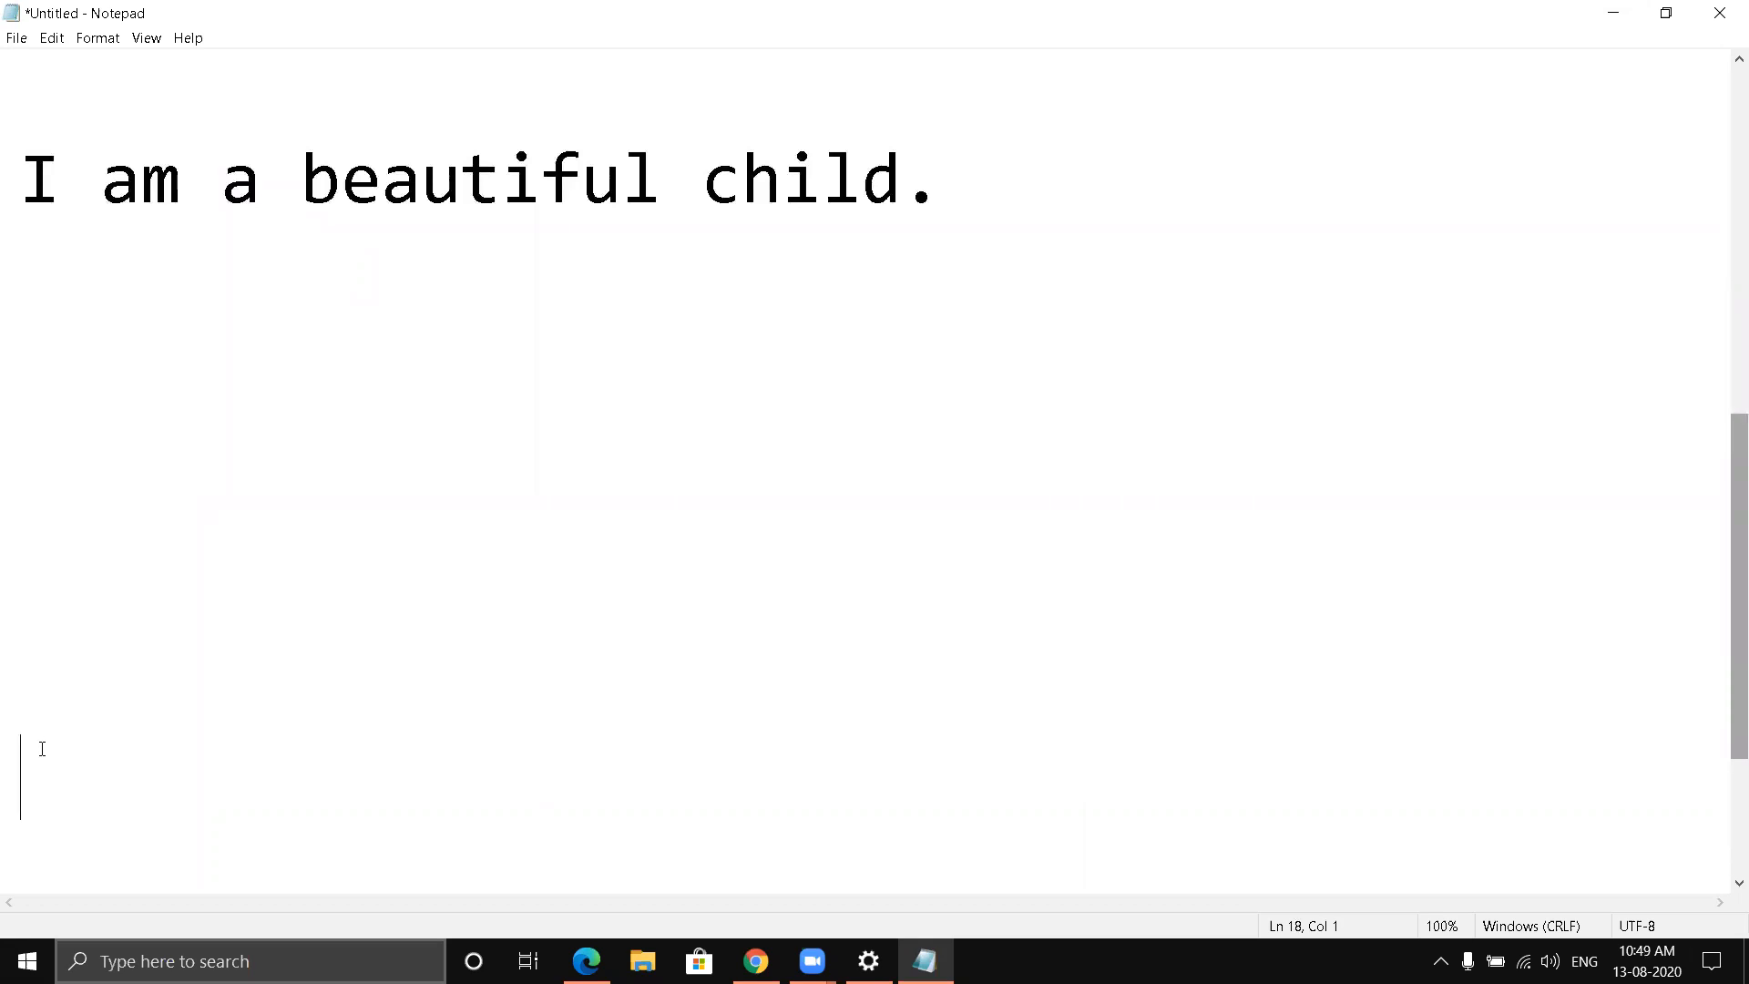
{"action": "key", "text": "ctrl+v"}
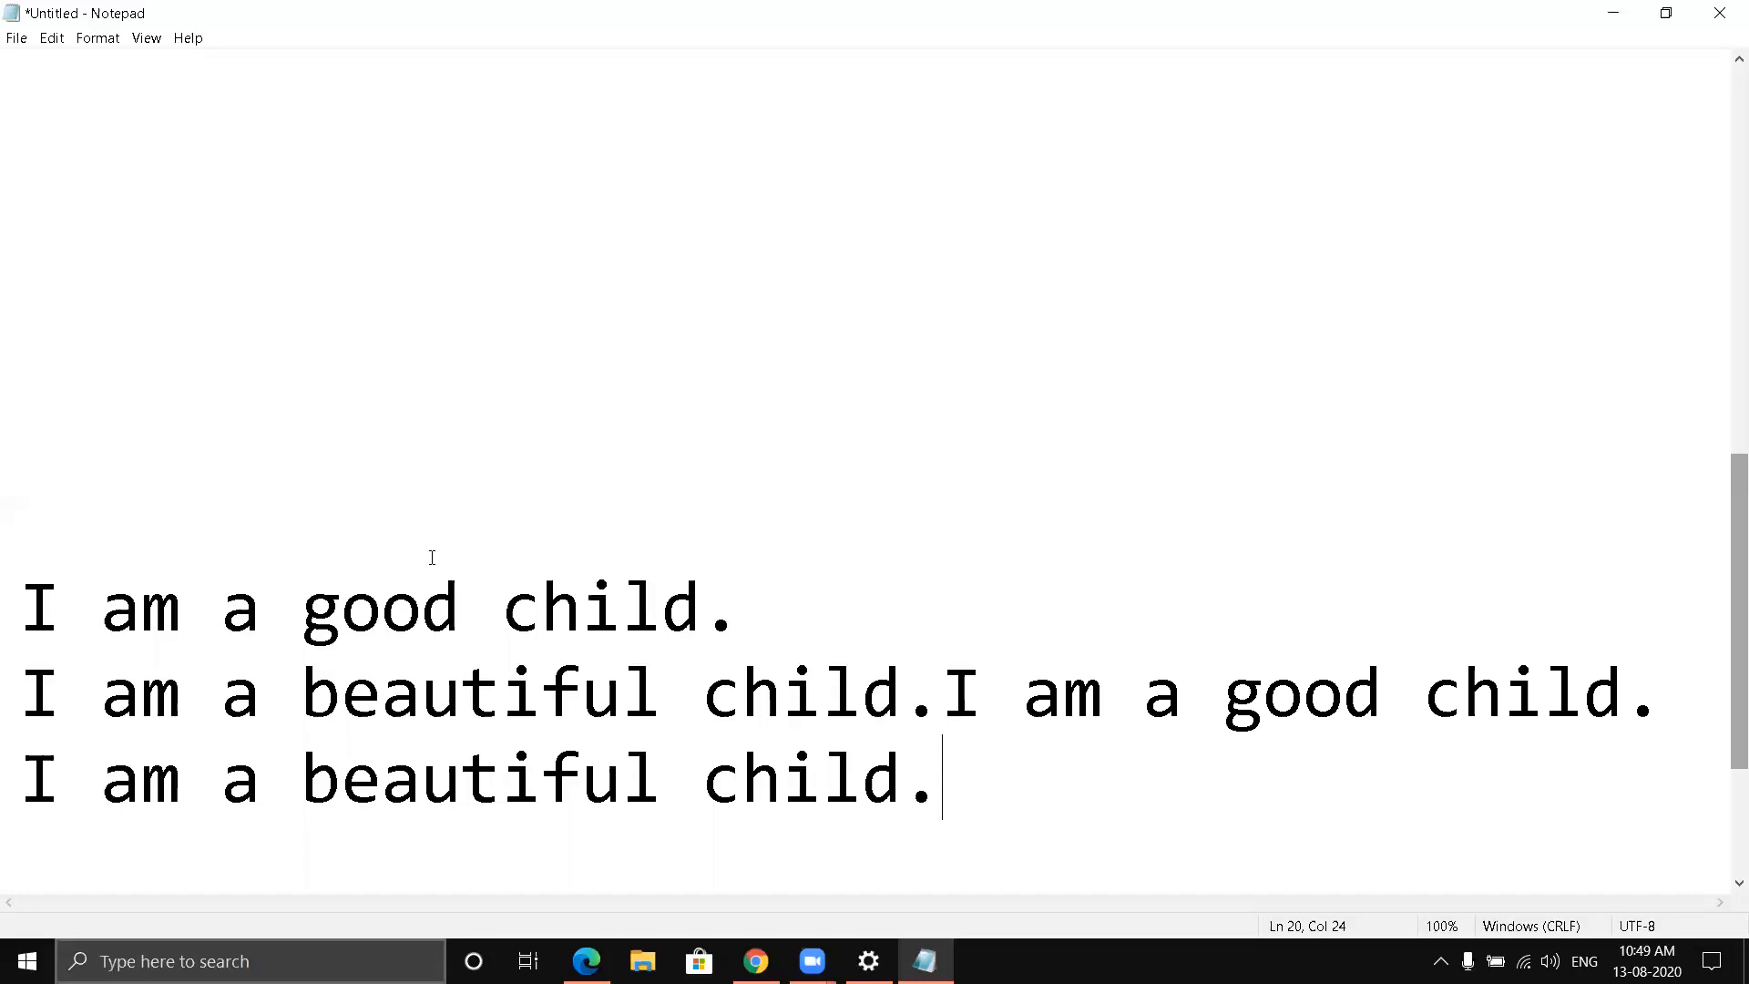
- Erase the document's first sentence, "I am a good child.", backwards from its end, leaving its line empty
{"action": "scroll", "coordinate": [674, 536], "scroll_direction": "up", "scroll_amount": 4}
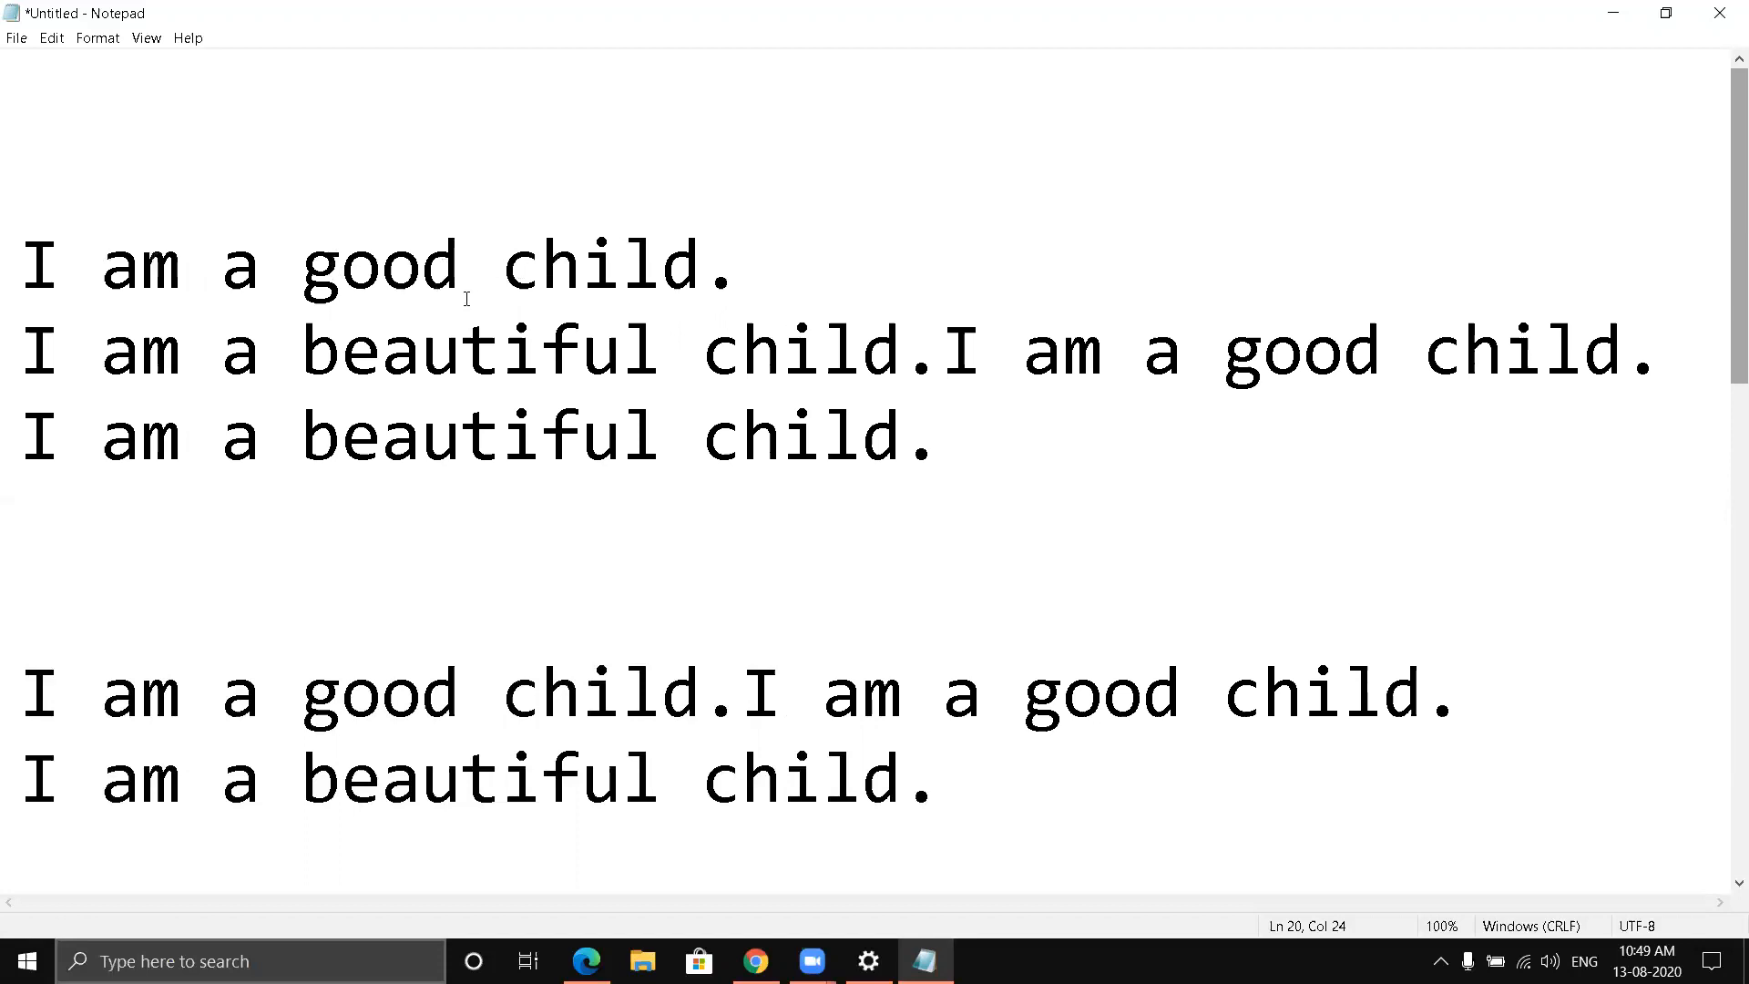
{"action": "left_click", "coordinate": [758, 271]}
{"action": "key", "text": "BackSpace"}
{"action": "key", "text": "BackSpace"}
{"action": "key", "text": "BackSpace"}
{"action": "key", "text": "BackSpace"}
{"action": "key", "text": "BackSpace"}
{"action": "key", "text": "BackSpace"}
{"action": "key", "text": "BackSpace"}
{"action": "key", "text": "BackSpace"}
{"action": "key", "text": "BackSpace"}
{"action": "key", "text": "BackSpace"}
{"action": "key", "text": "BackSpace"}
{"action": "key", "text": "BackSpace"}
{"action": "key", "text": "BackSpace"}
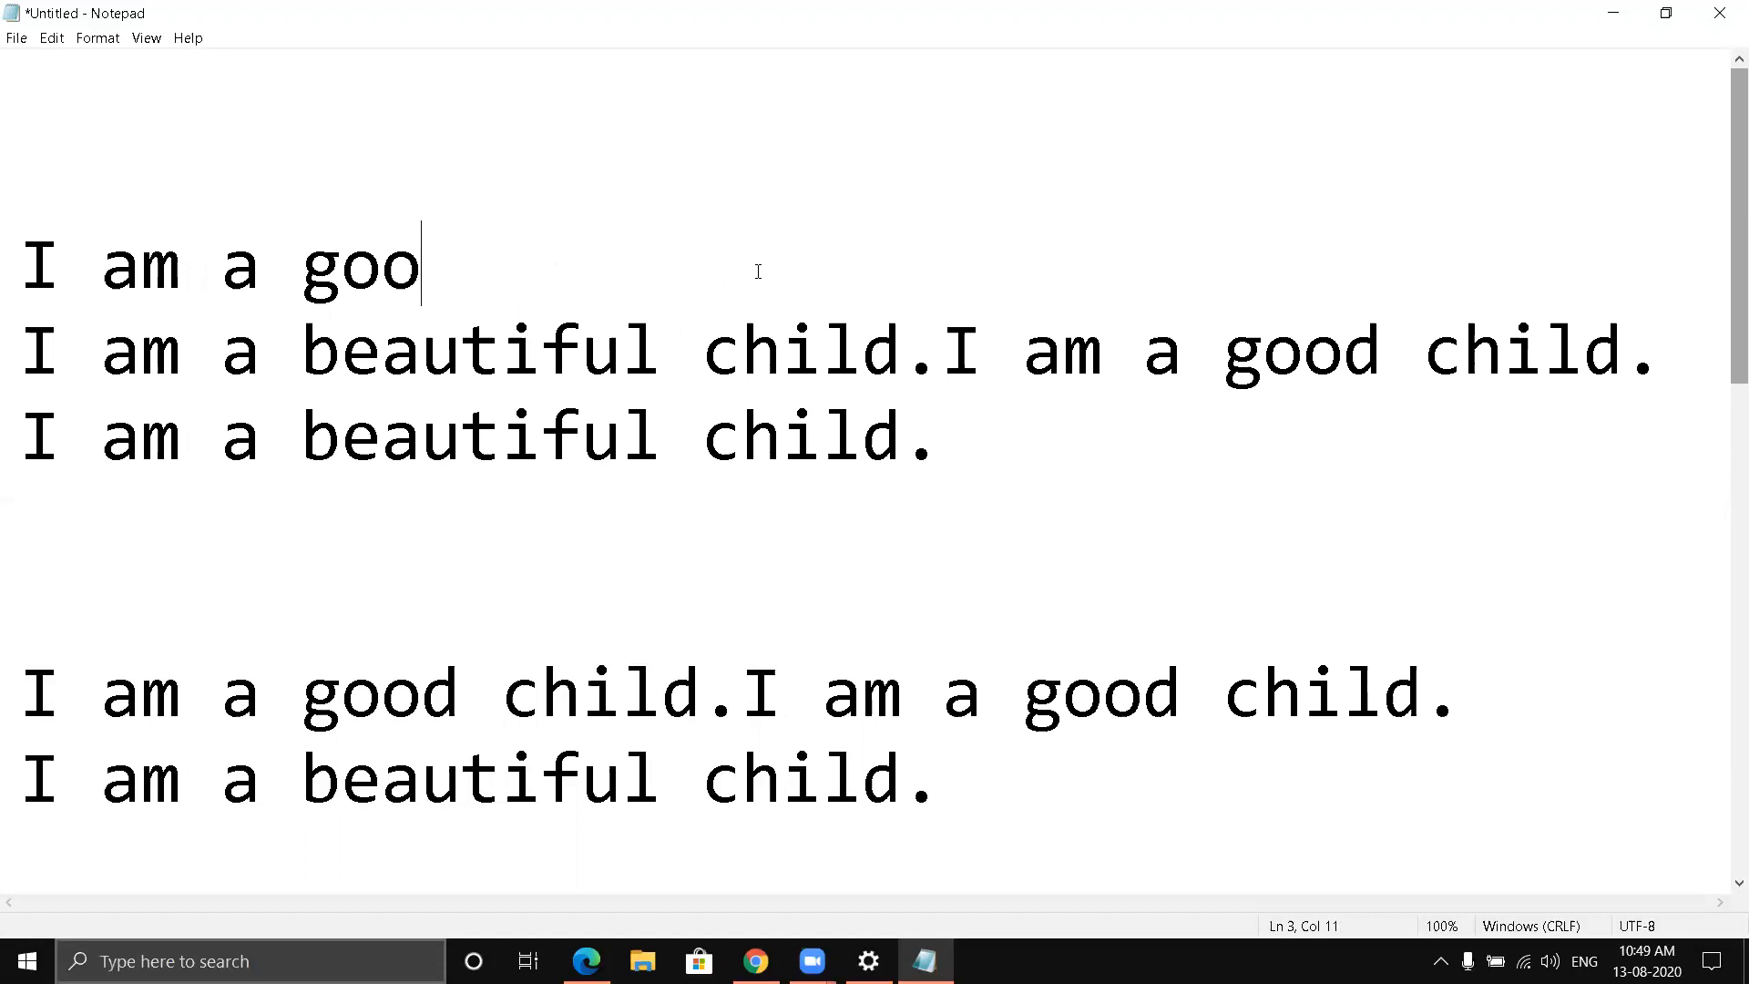
{"action": "key", "text": "BackSpace"}
{"action": "key", "text": "BackSpace"}
{"action": "key", "text": "BackSpace"}
{"action": "key", "text": "BackSpace"}
{"action": "key", "text": "BackSpace"}
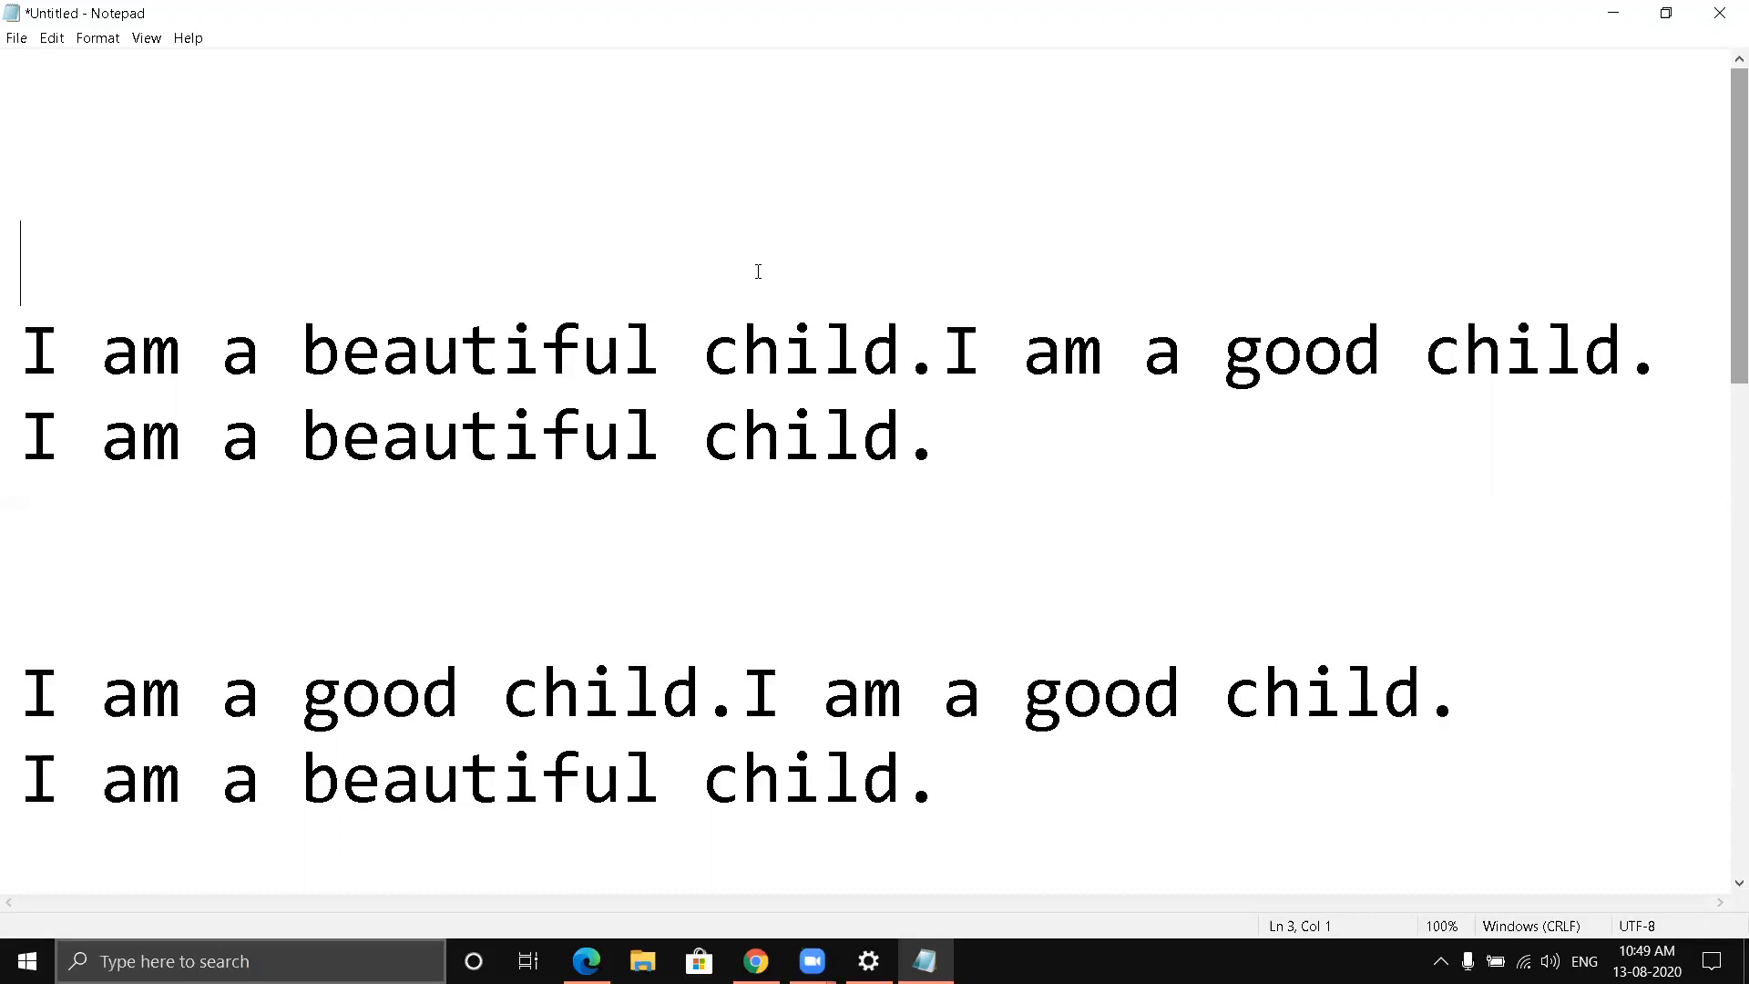
- In the line below, delete forward from the first "child" through "I am a good child"
{"action": "left_click", "coordinate": [706, 347]}
{"action": "key", "text": "Delete"}
{"action": "key", "text": "Delete"}
{"action": "key", "text": "Delete"}
{"action": "key", "text": "Delete"}
{"action": "key", "text": "Delete"}
{"action": "key", "text": "Delete"}
{"action": "key", "text": "Delete"}
{"action": "key", "text": "Delete"}
{"action": "key", "text": "Delete"}
{"action": "key", "text": "Delete"}
{"action": "key", "text": "Delete"}
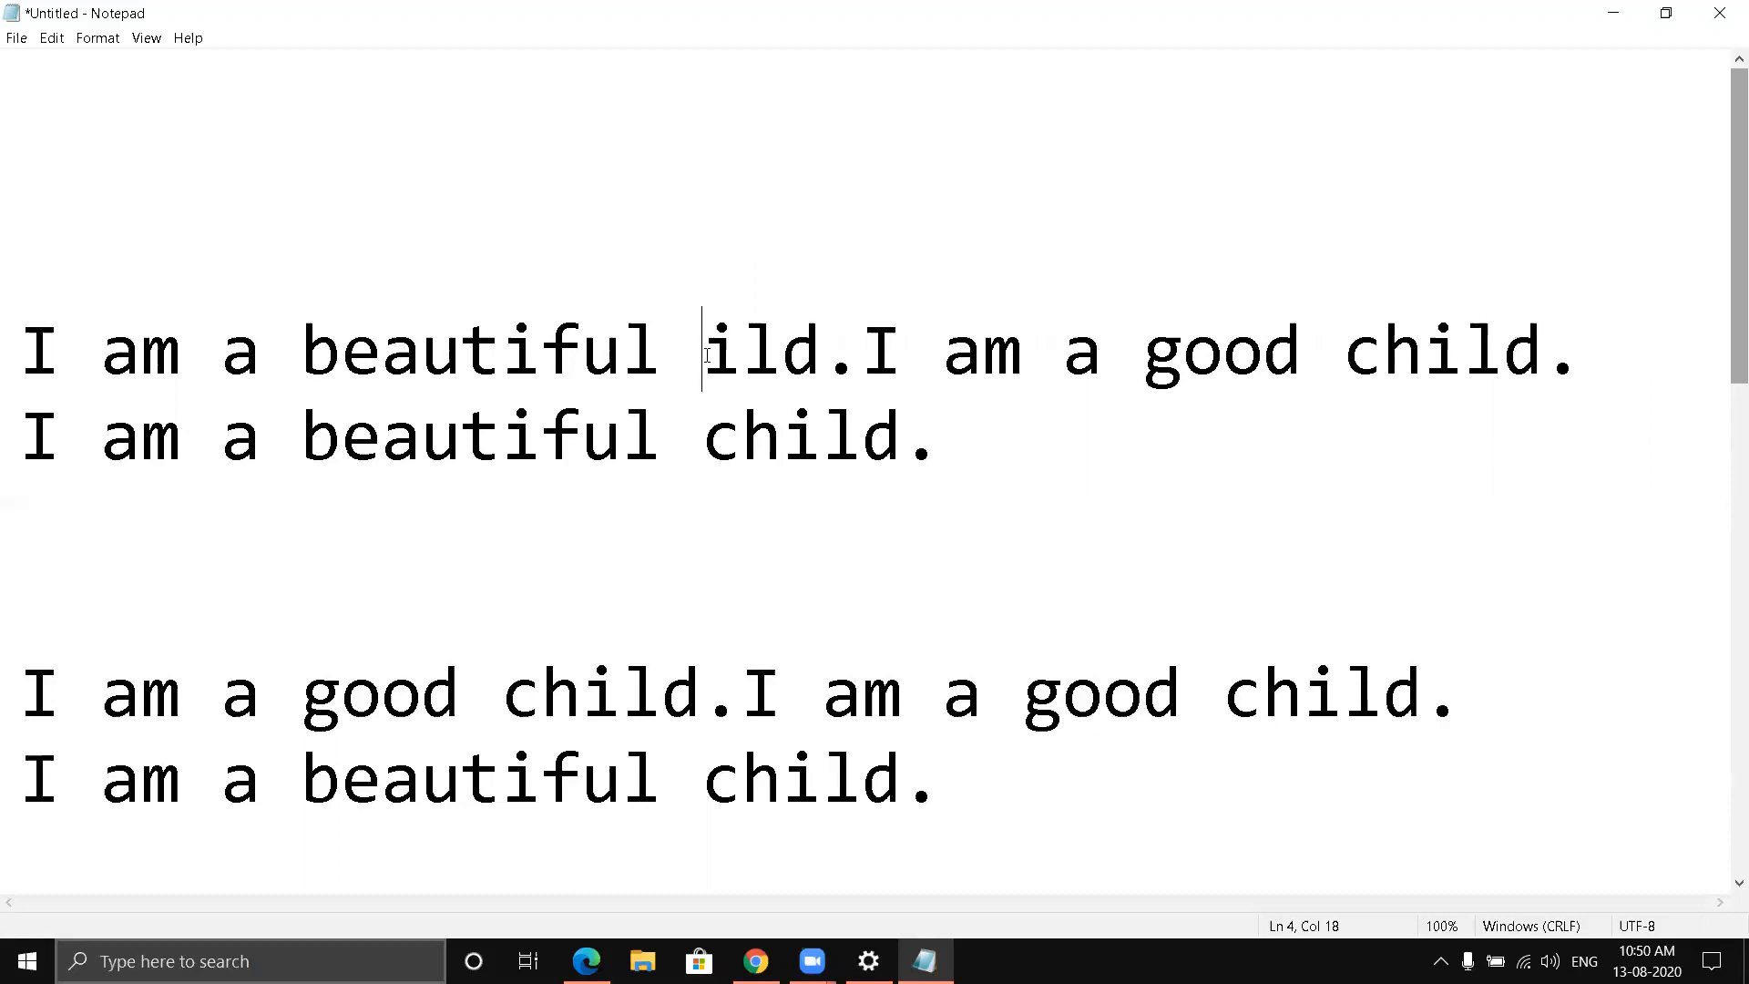
{"action": "key", "text": "Delete"}
{"action": "key", "text": "Delete"}
{"action": "key", "text": "Delete"}
{"action": "key", "text": "Delete"}
{"action": "key", "text": "Delete"}
{"action": "key", "text": "Delete"}
{"action": "key", "text": "Delete"}
{"action": "key", "text": "Delete"}
{"action": "key", "text": "Delete"}
{"action": "key", "text": "Delete"}
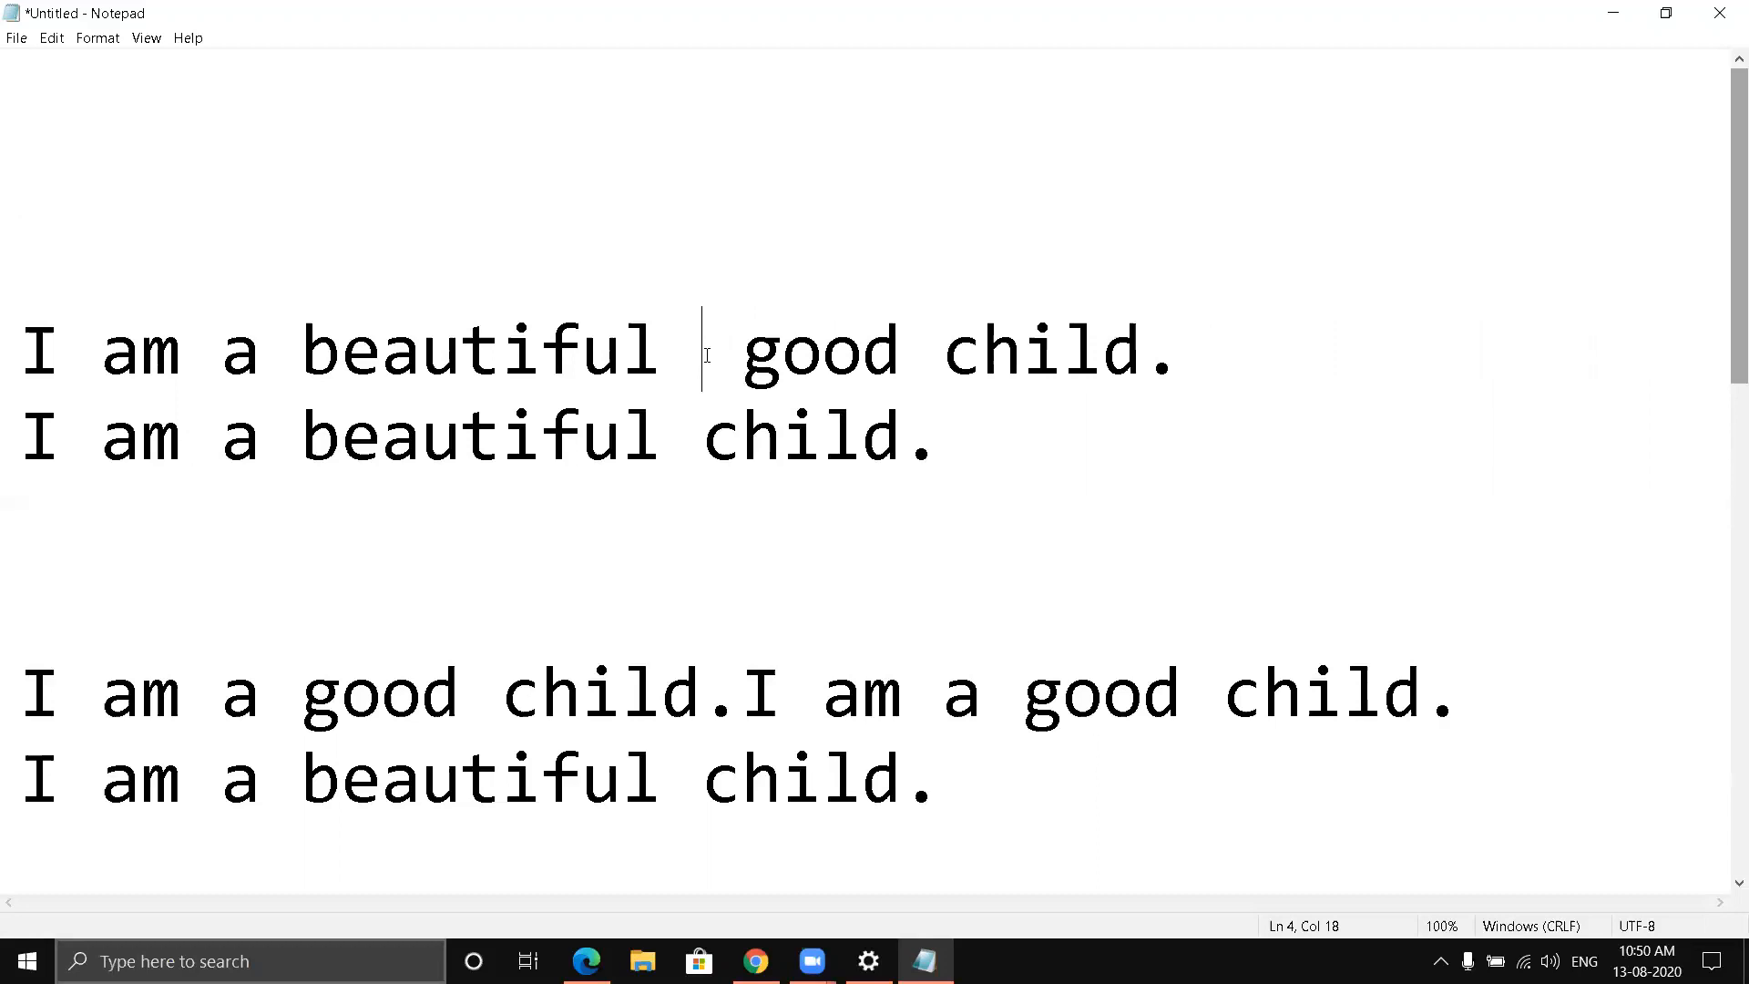
{"action": "key", "text": "Delete"}
{"action": "key", "text": "Delete"}
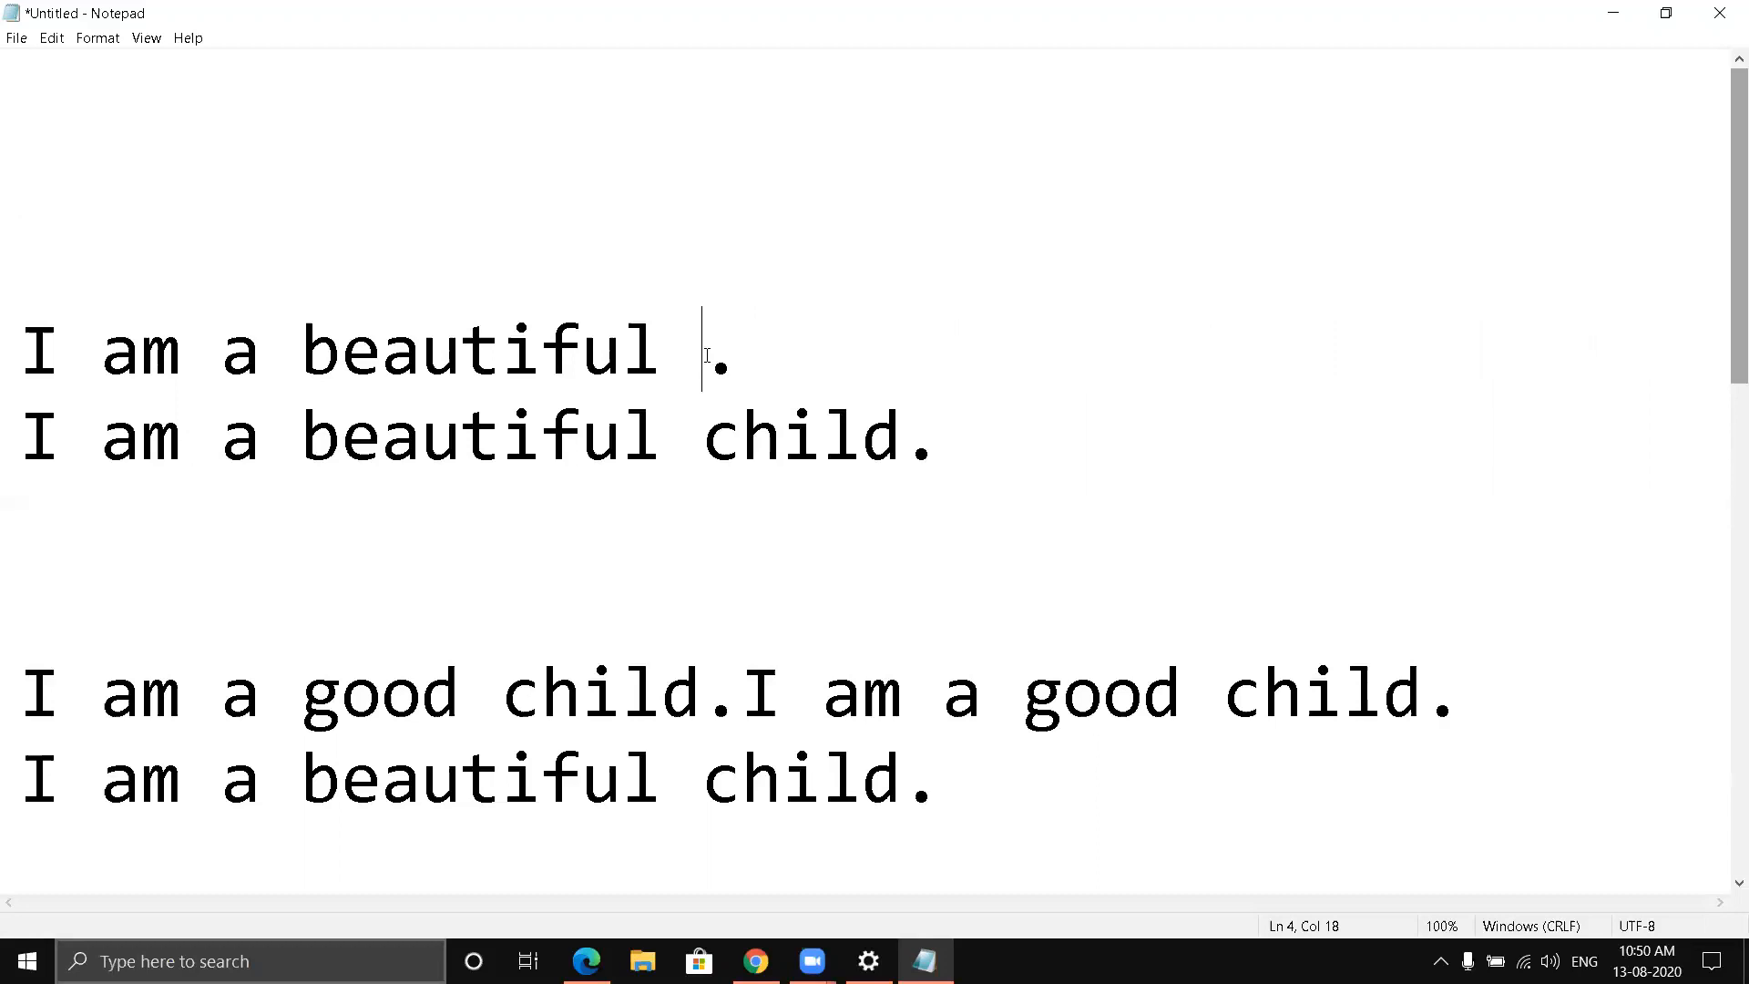
- Clear the rest of that line, erasing "I am a beautiful" backwards and removing the leftover full stop
{"action": "key", "text": "BackSpace"}
{"action": "key", "text": "BackSpace"}
{"action": "key", "text": "BackSpace"}
{"action": "key", "text": "BackSpace"}
{"action": "key", "text": "BackSpace"}
{"action": "key", "text": "BackSpace"}
{"action": "key", "text": "BackSpace"}
{"action": "key", "text": "BackSpace"}
{"action": "key", "text": "BackSpace"}
{"action": "key", "text": "BackSpace"}
{"action": "key", "text": "BackSpace"}
{"action": "key", "text": "BackSpace"}
{"action": "key", "text": "BackSpace"}
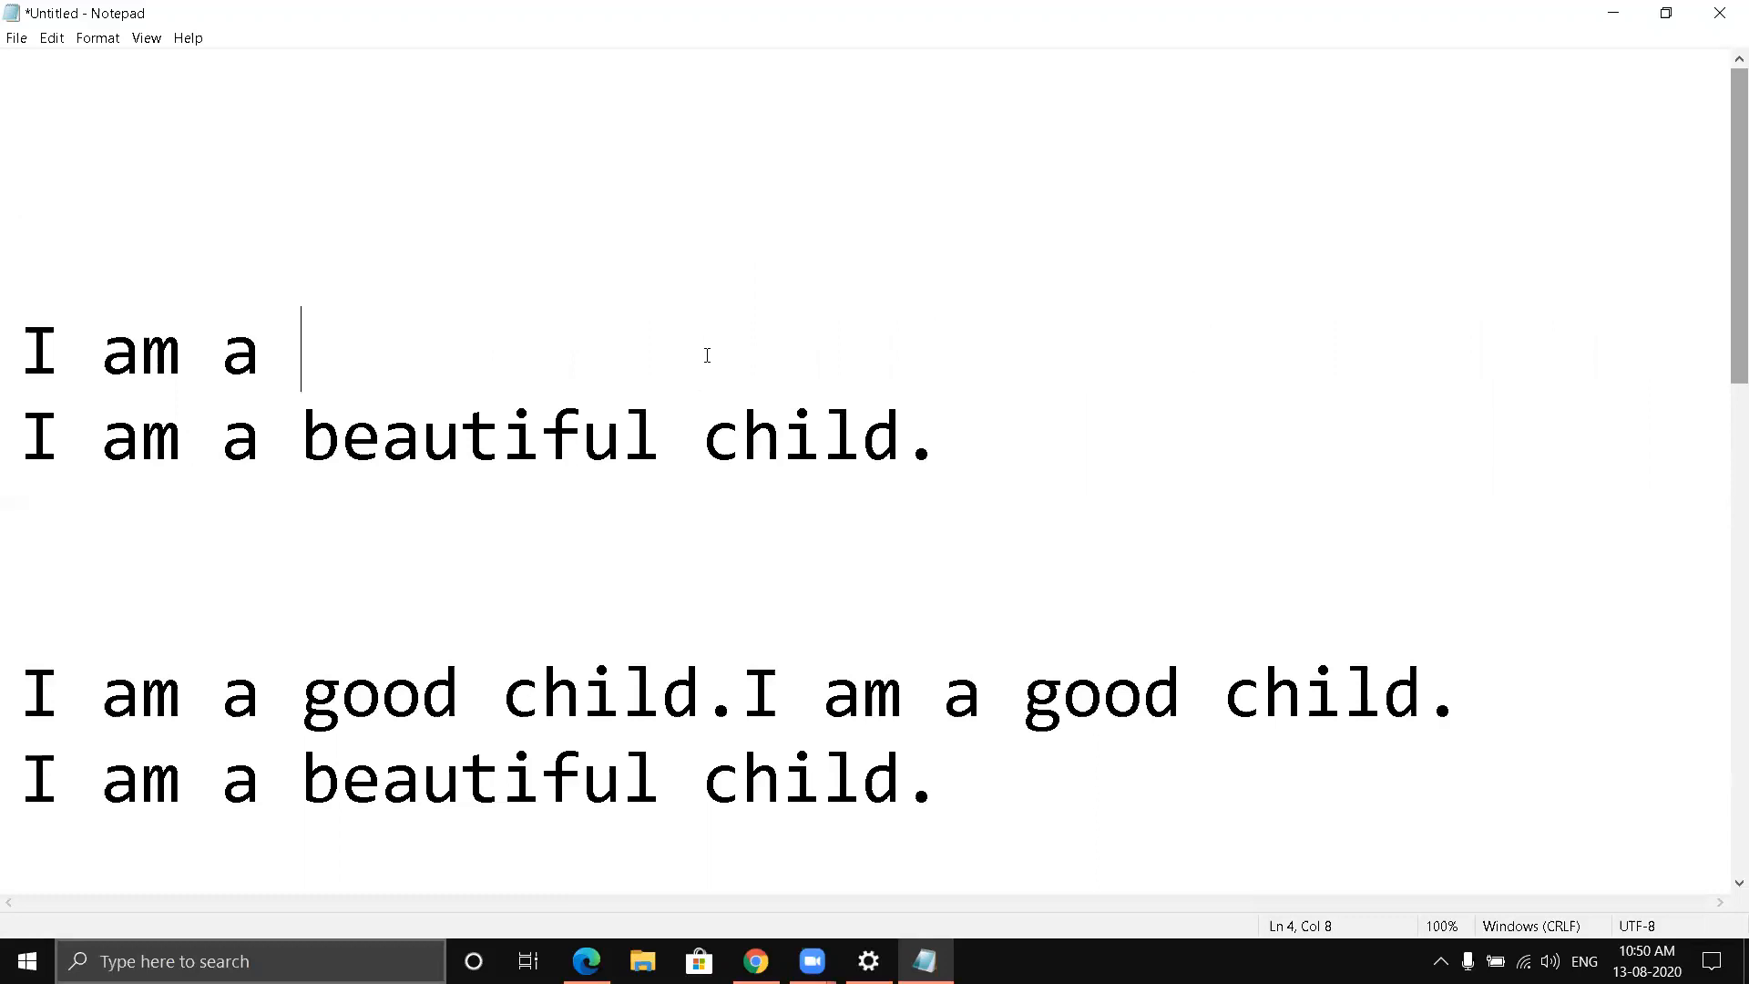
{"action": "key", "text": "BackSpace"}
{"action": "key", "text": "BackSpace"}
{"action": "key", "text": "BackSpace"}
{"action": "key", "text": "BackSpace"}
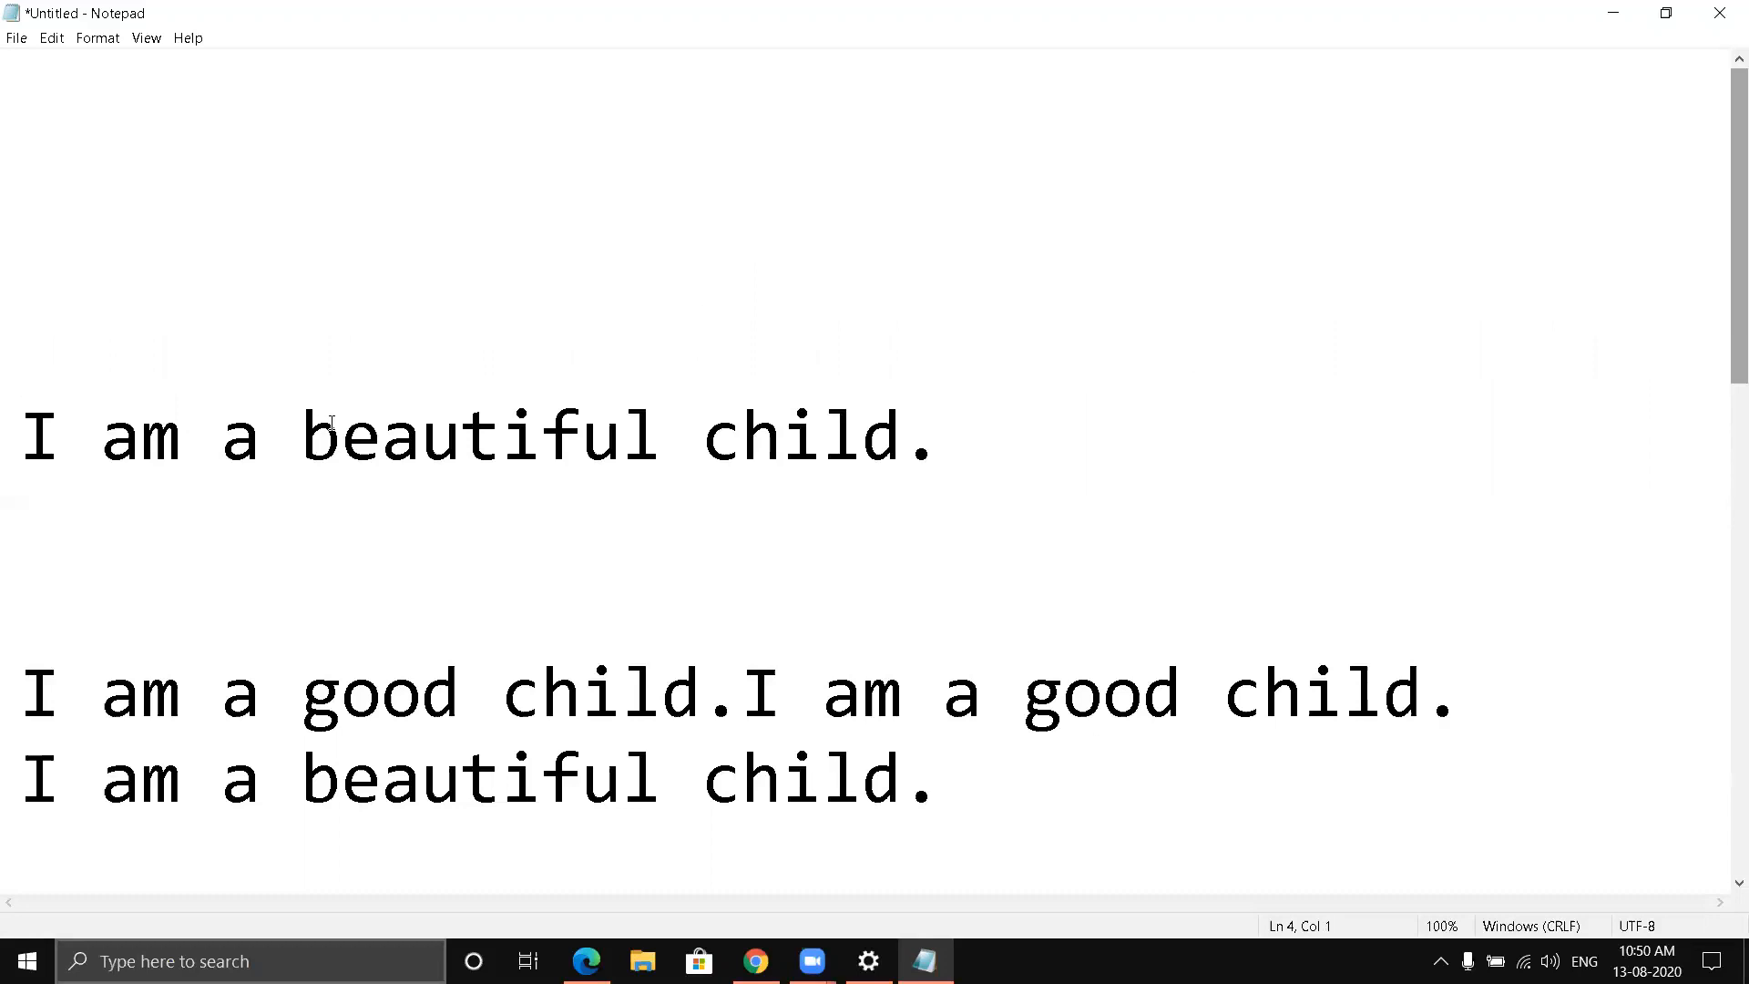
- Delete "child." forward from the end of the topmost remaining "I am a beautiful child." line
{"action": "left_click", "coordinate": [699, 432]}
{"action": "key", "text": "Delete"}
{"action": "key", "text": "Delete"}
{"action": "key", "text": "Delete"}
{"action": "key", "text": "Delete"}
{"action": "key", "text": "Delete"}
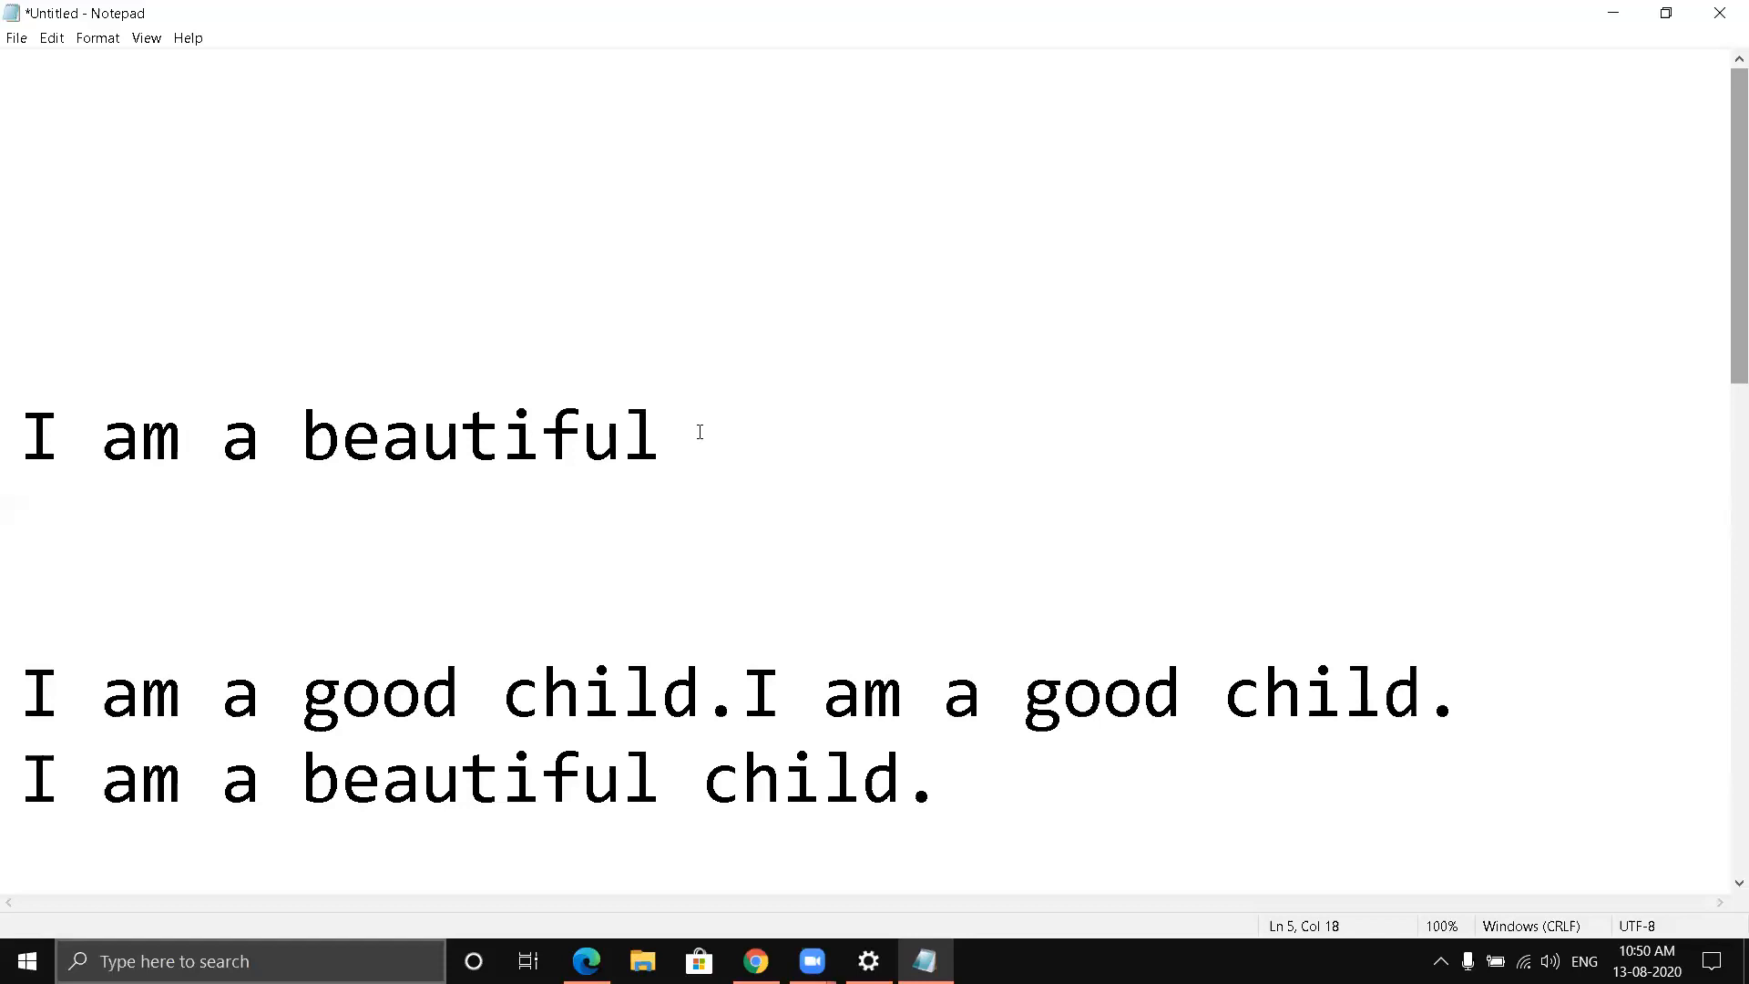
- Erase the remaining "I am a beautiful" backwards until its line is empty
{"action": "key", "text": "BackSpace"}
{"action": "key", "text": "BackSpace"}
{"action": "key", "text": "BackSpace"}
{"action": "key", "text": "BackSpace"}
{"action": "key", "text": "BackSpace"}
{"action": "key", "text": "BackSpace"}
{"action": "key", "text": "BackSpace"}
{"action": "key", "text": "BackSpace"}
{"action": "key", "text": "BackSpace"}
{"action": "key", "text": "BackSpace"}
{"action": "key", "text": "BackSpace"}
{"action": "key", "text": "BackSpace"}
{"action": "key", "text": "BackSpace"}
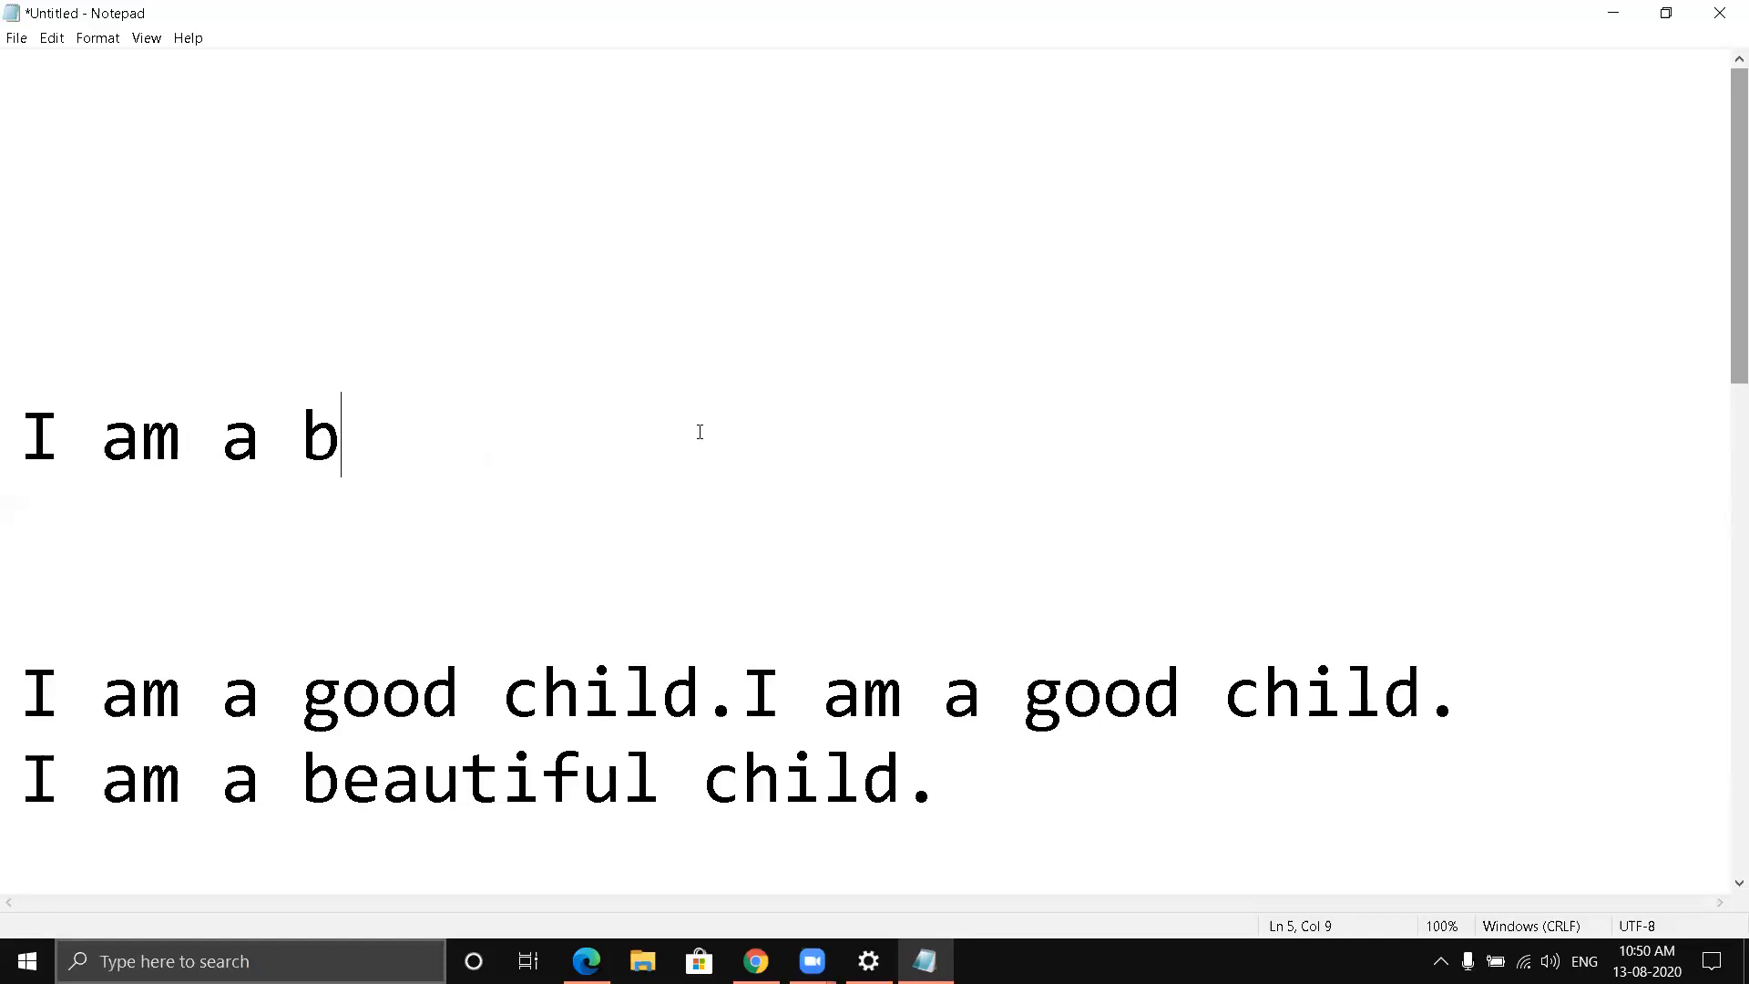
{"action": "key", "text": "BackSpace"}
{"action": "key", "text": "BackSpace"}
{"action": "key", "text": "BackSpace"}
{"action": "key", "text": "BackSpace"}
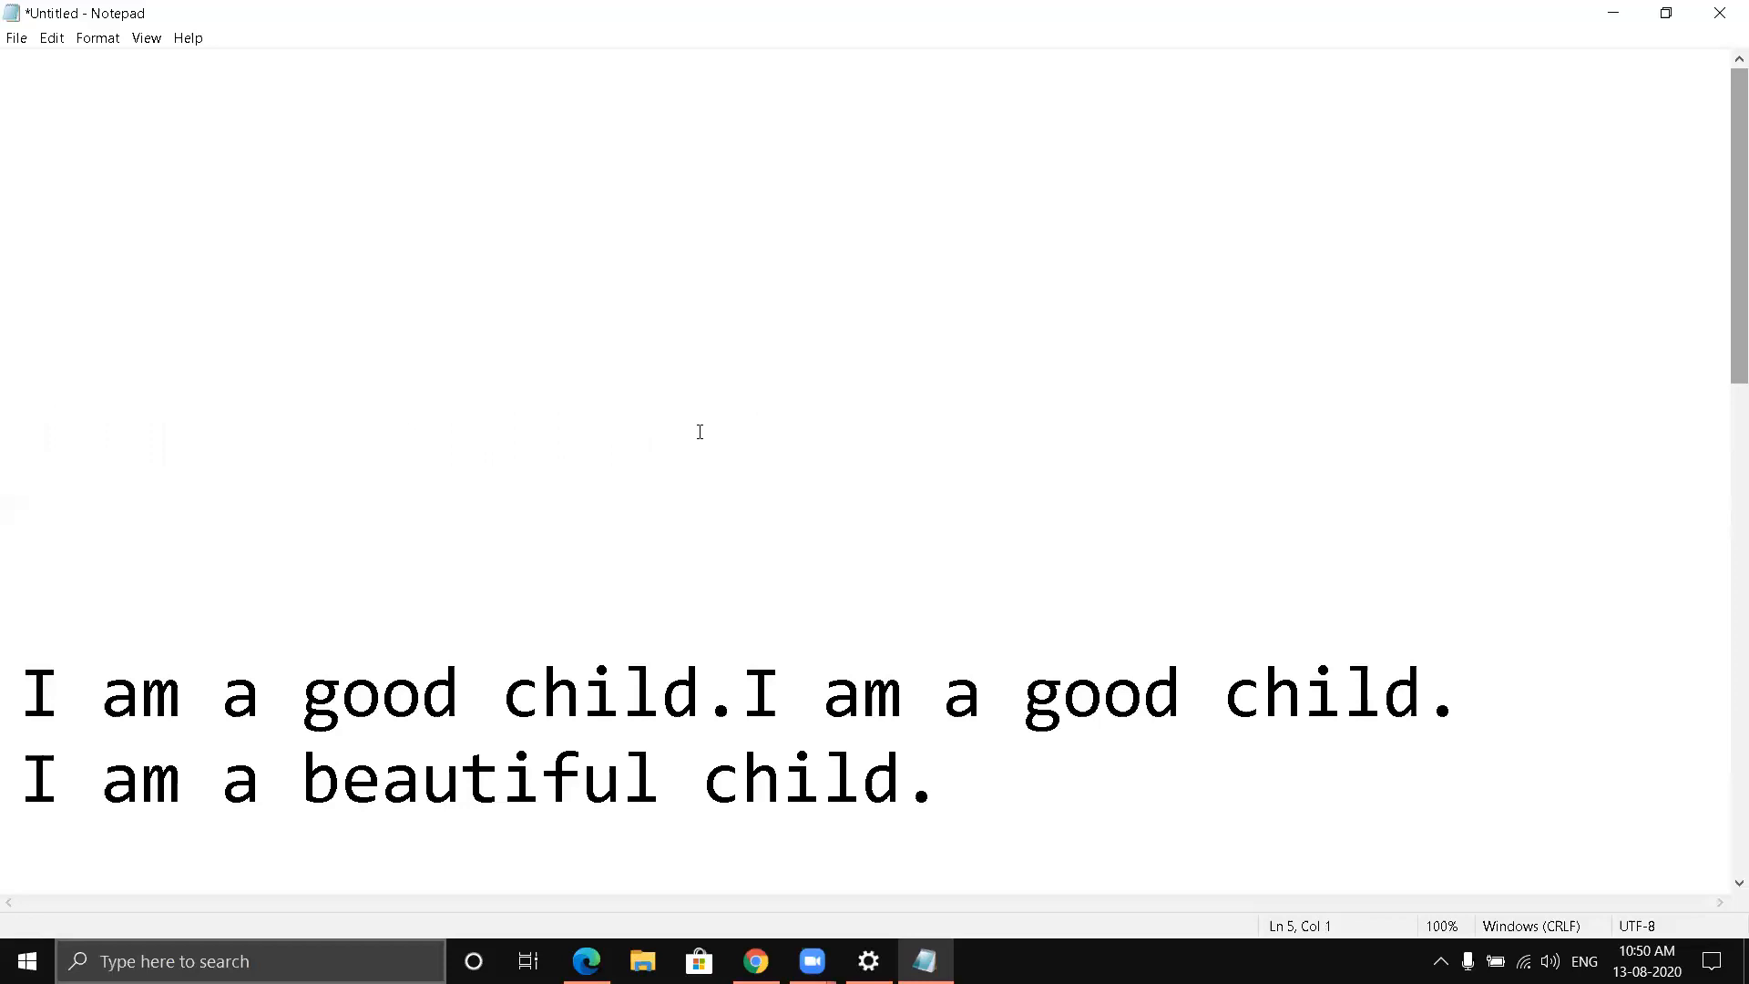
- Switch to Chrome to review the Backspace and Delete key images, and return to the remaining sentences in Notepad
{"action": "key", "text": "alt+Tab"}
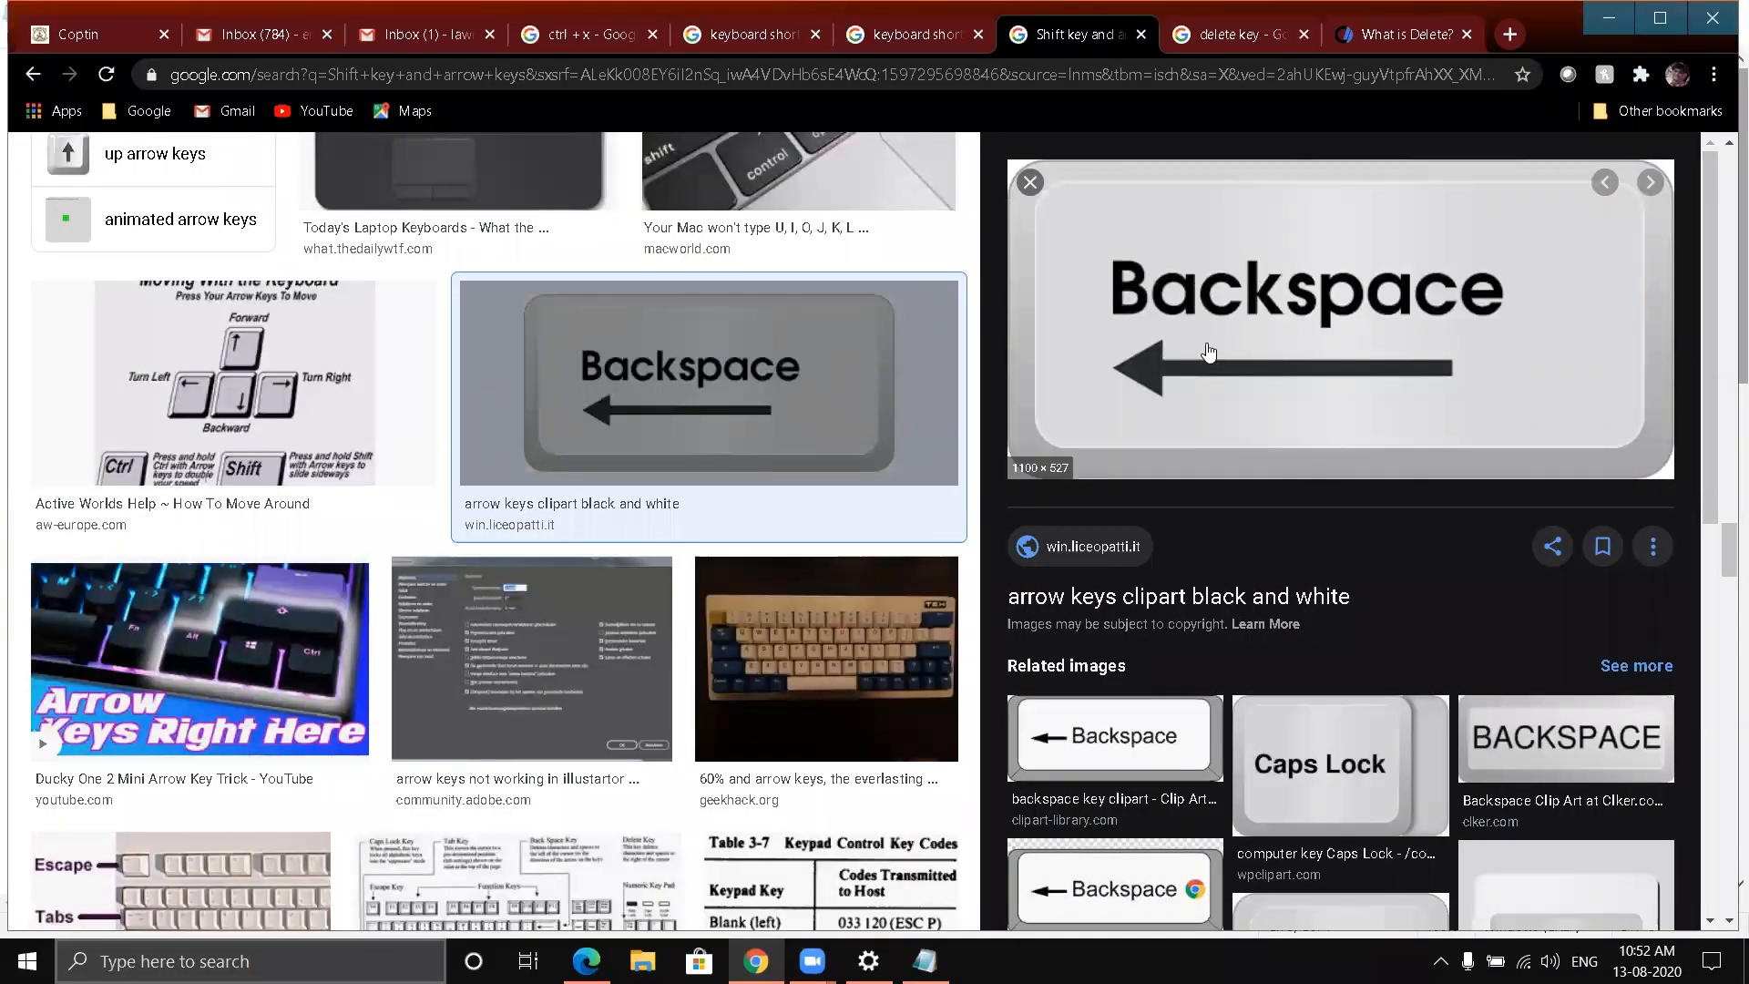
{"action": "scroll", "coordinate": [1211, 421], "scroll_direction": "down", "scroll_amount": 3}
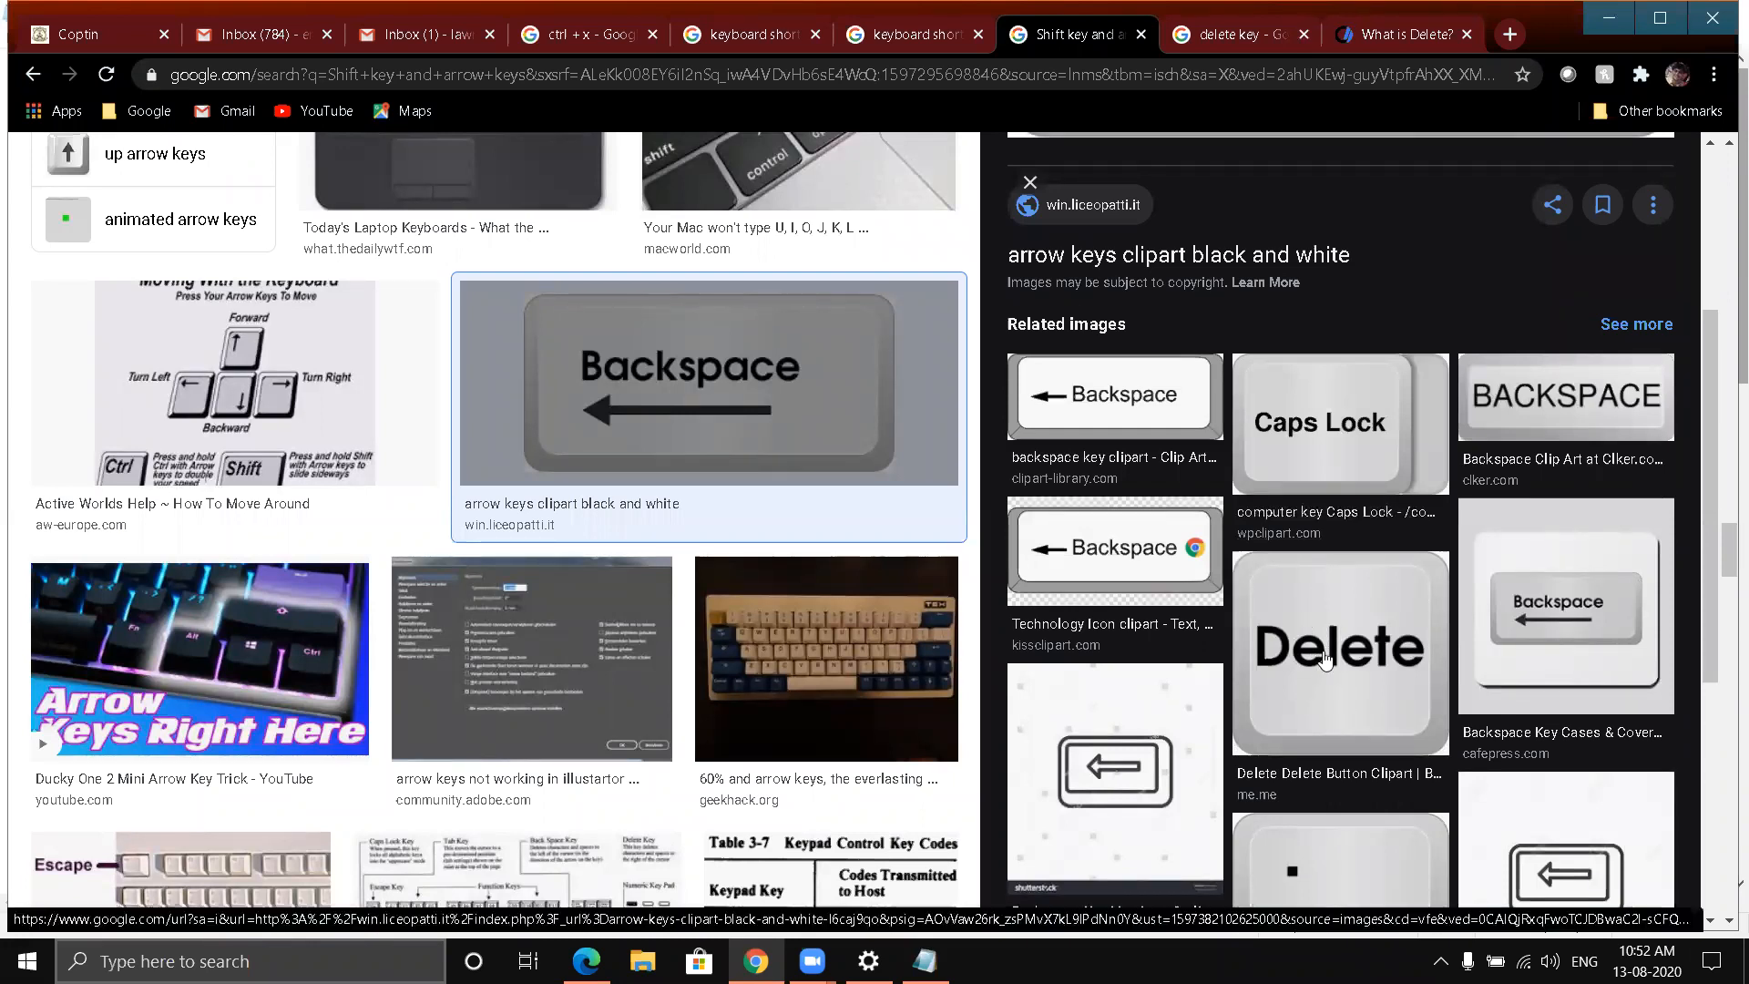
{"action": "scroll", "coordinate": [1320, 651], "scroll_direction": "up", "scroll_amount": 3}
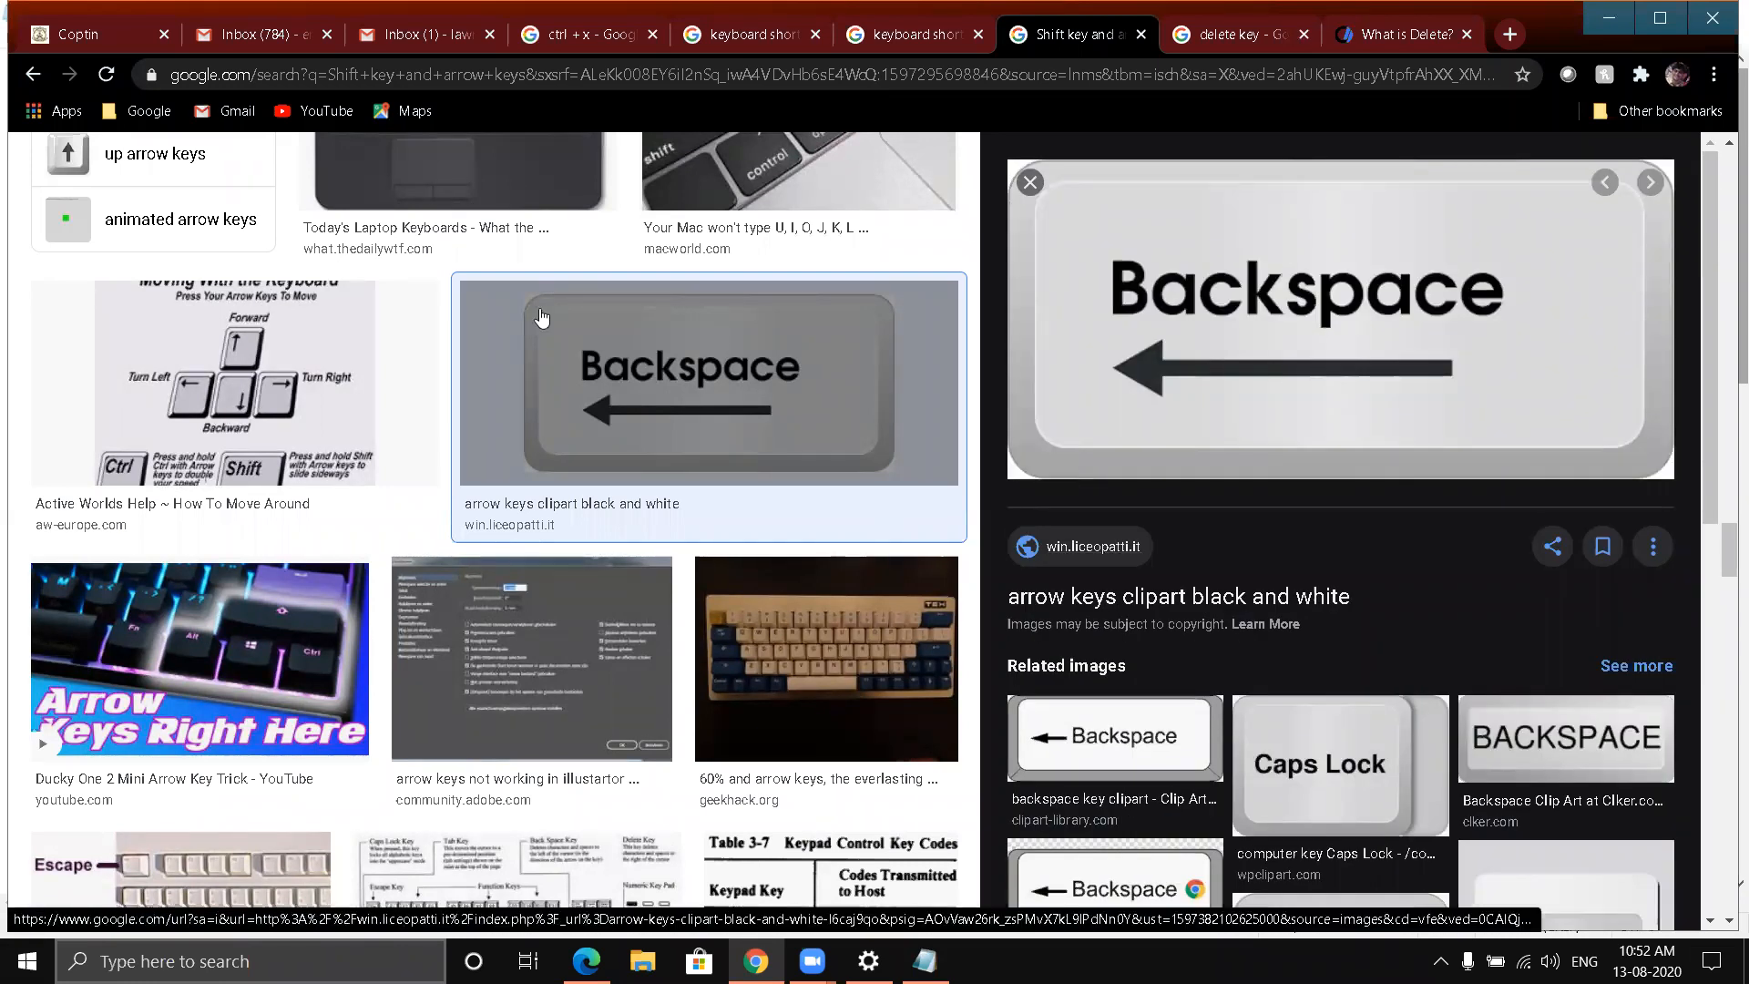
{"action": "key", "text": "alt+Tab"}
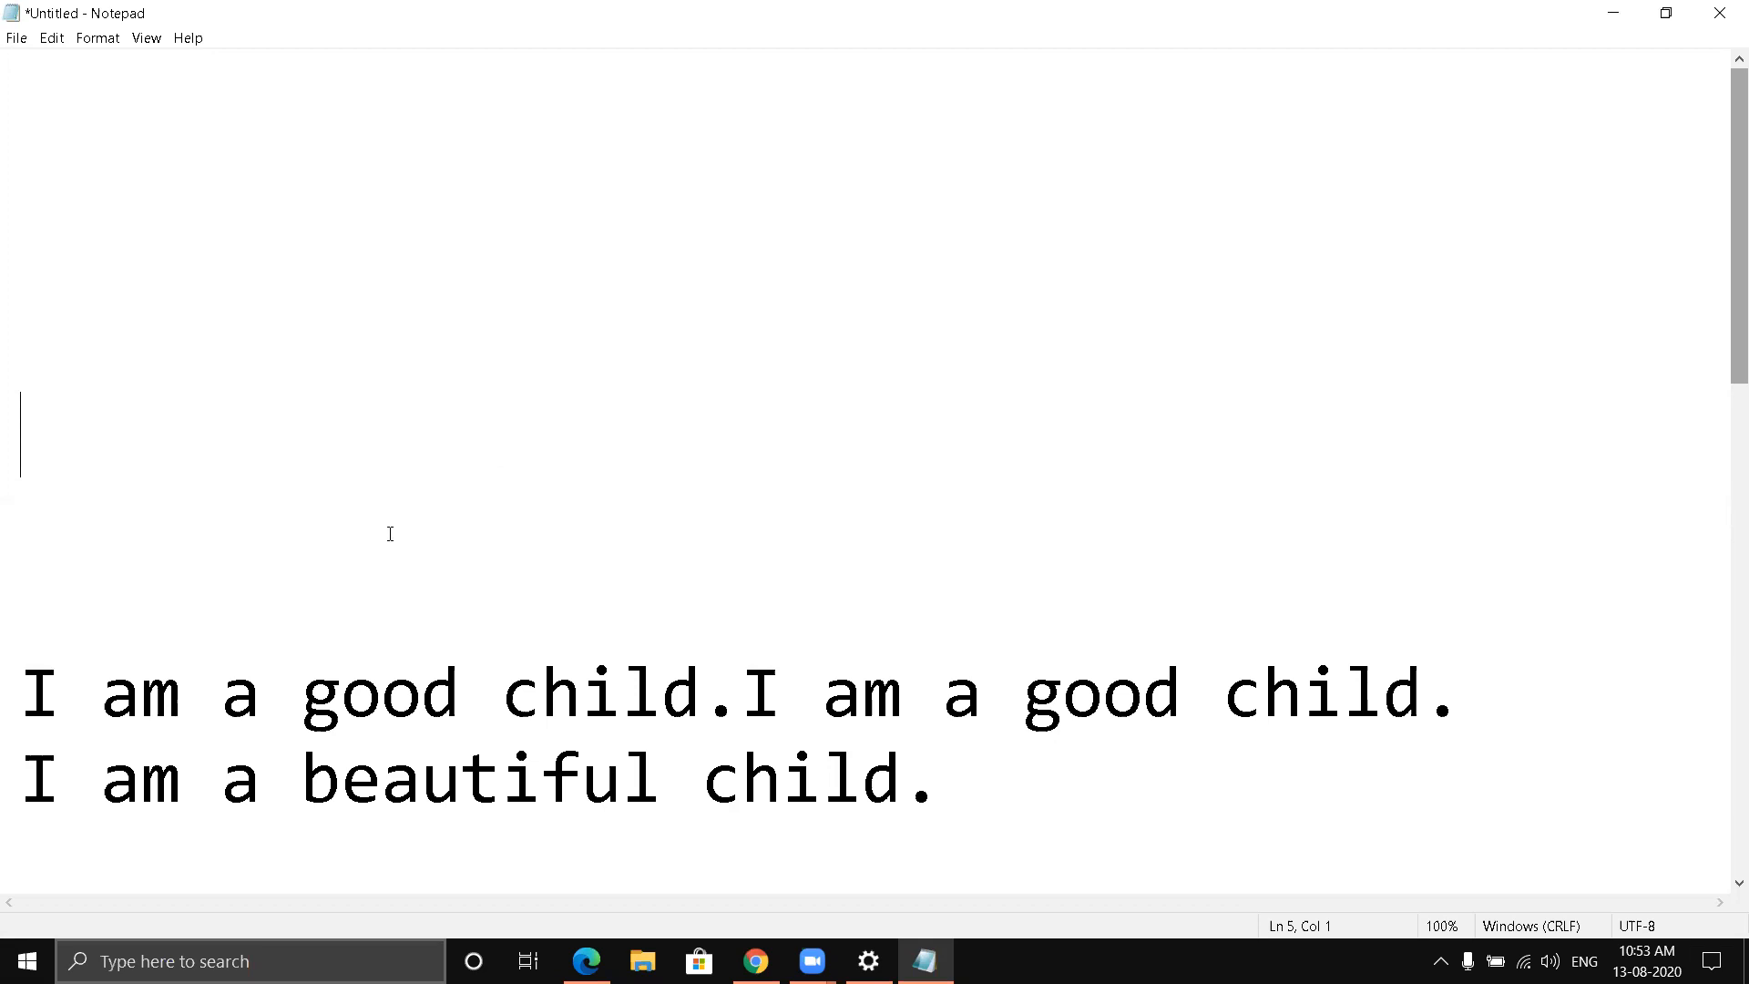
{"action": "scroll", "coordinate": [389, 534], "scroll_direction": "down", "scroll_amount": 2}
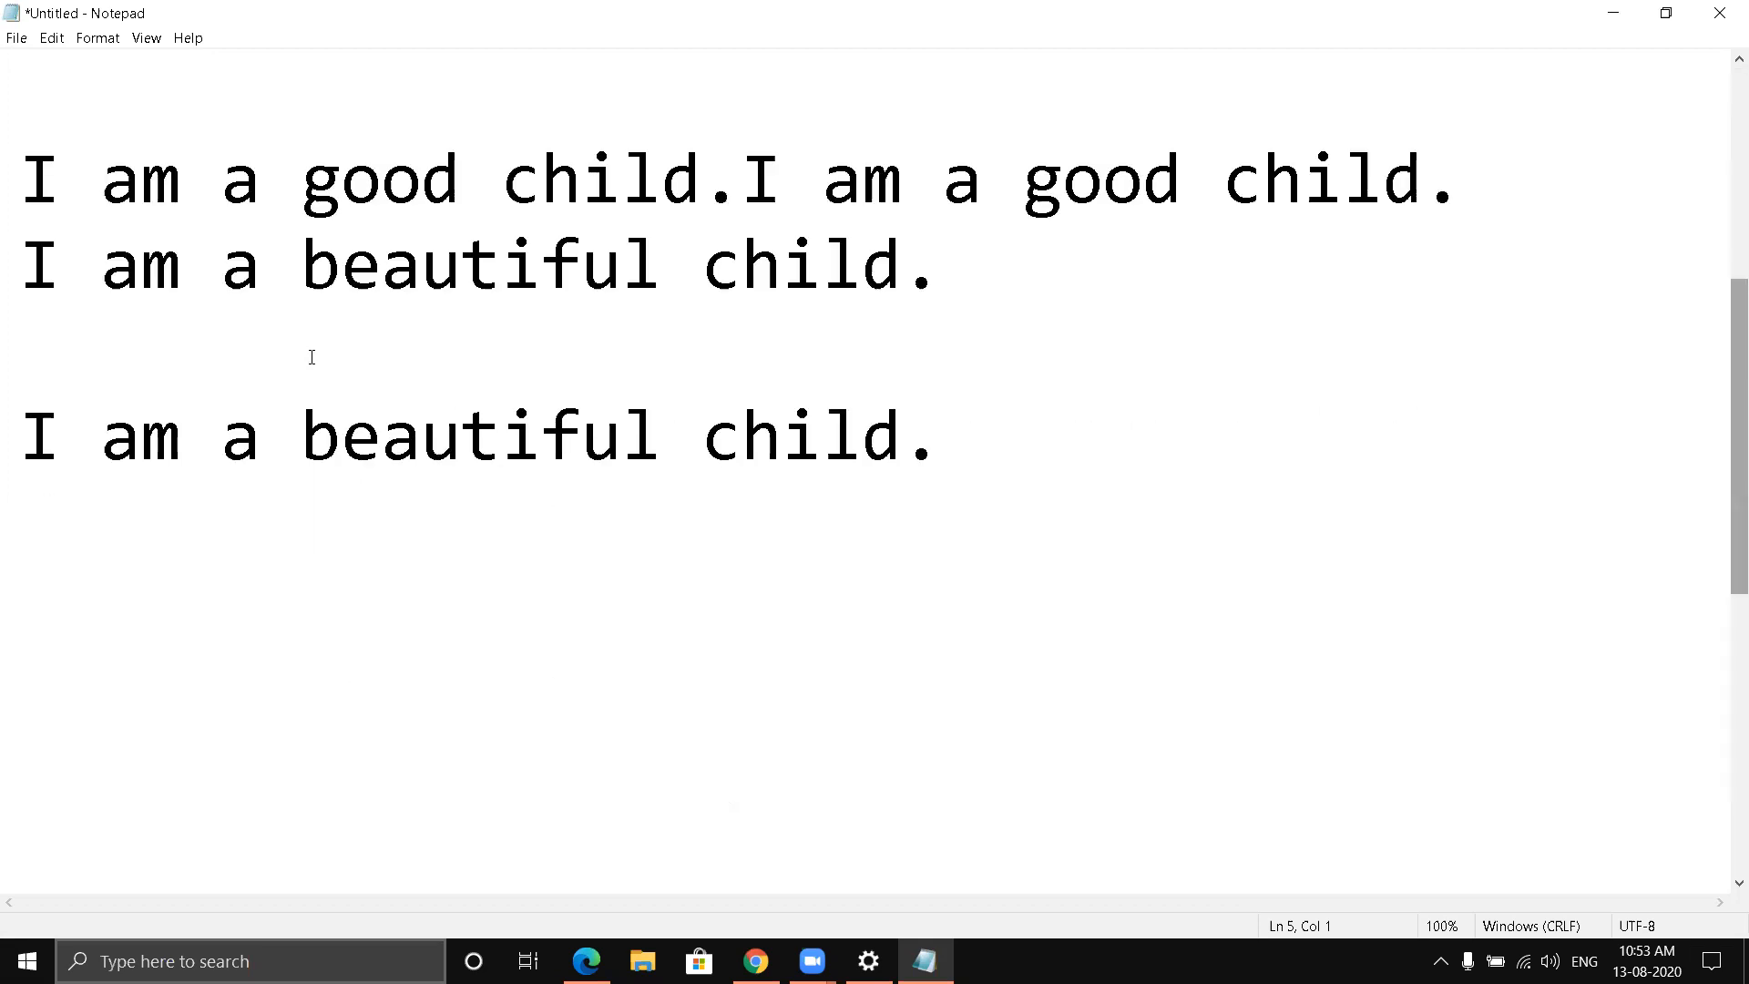
{"action": "scroll", "coordinate": [311, 356], "scroll_direction": "up", "scroll_amount": 1}
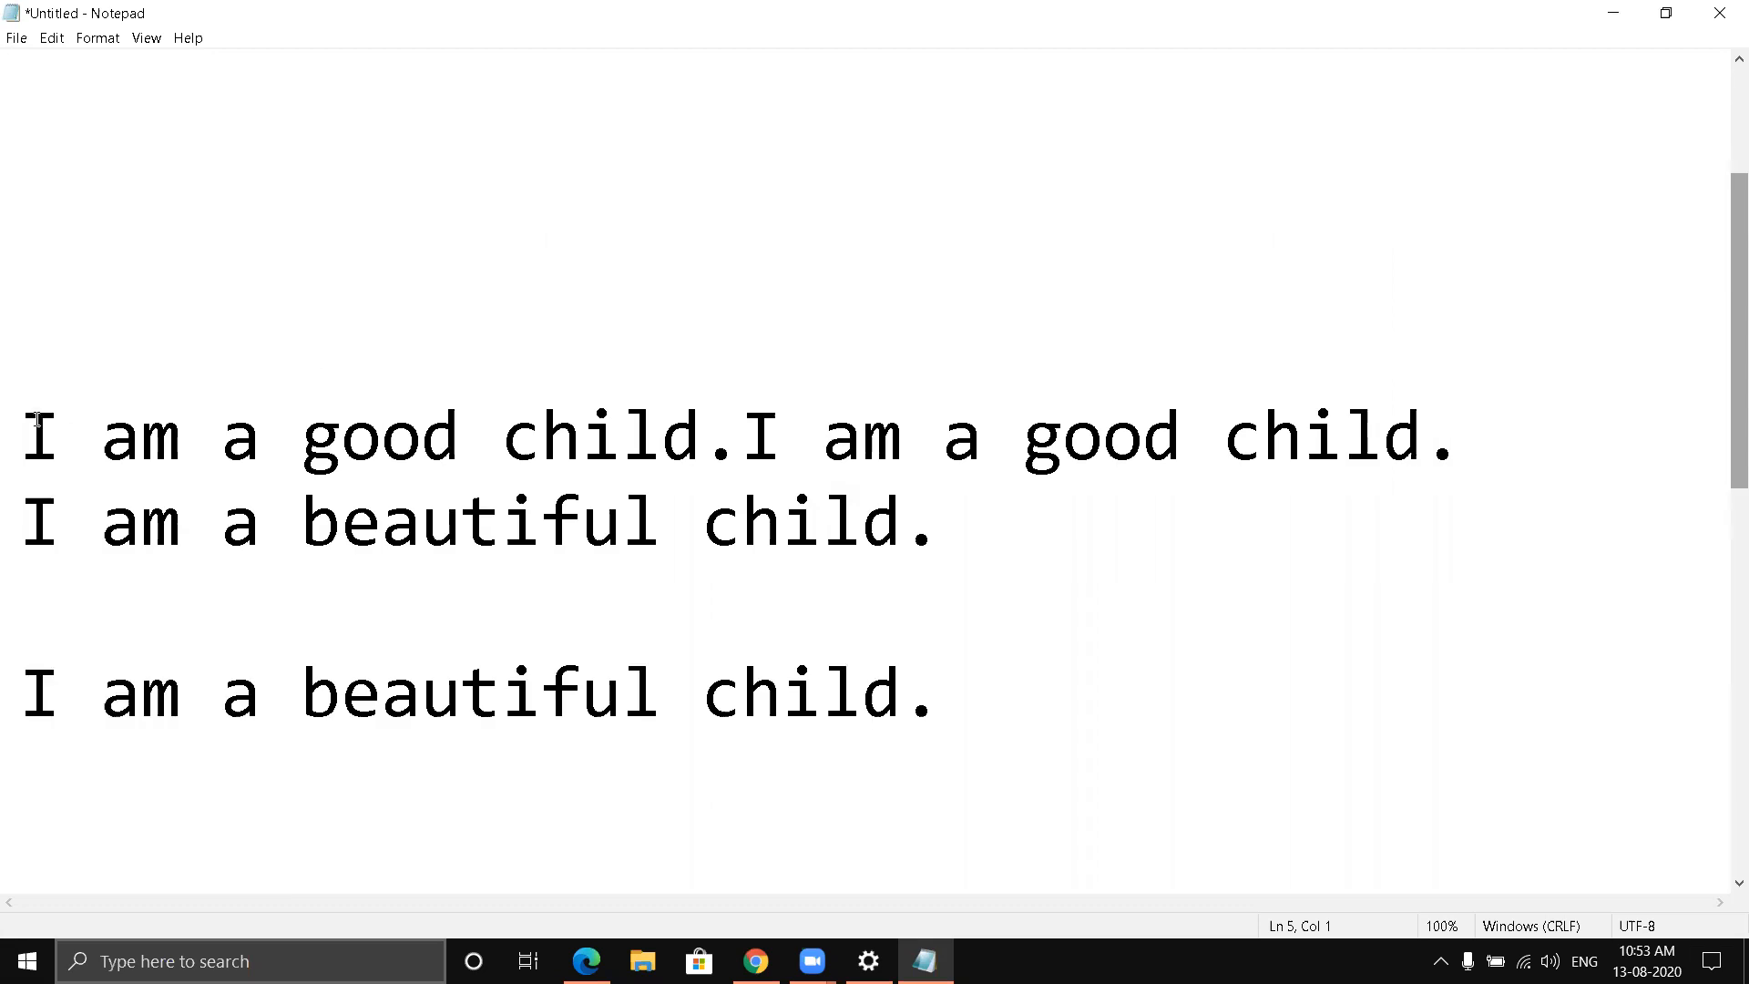